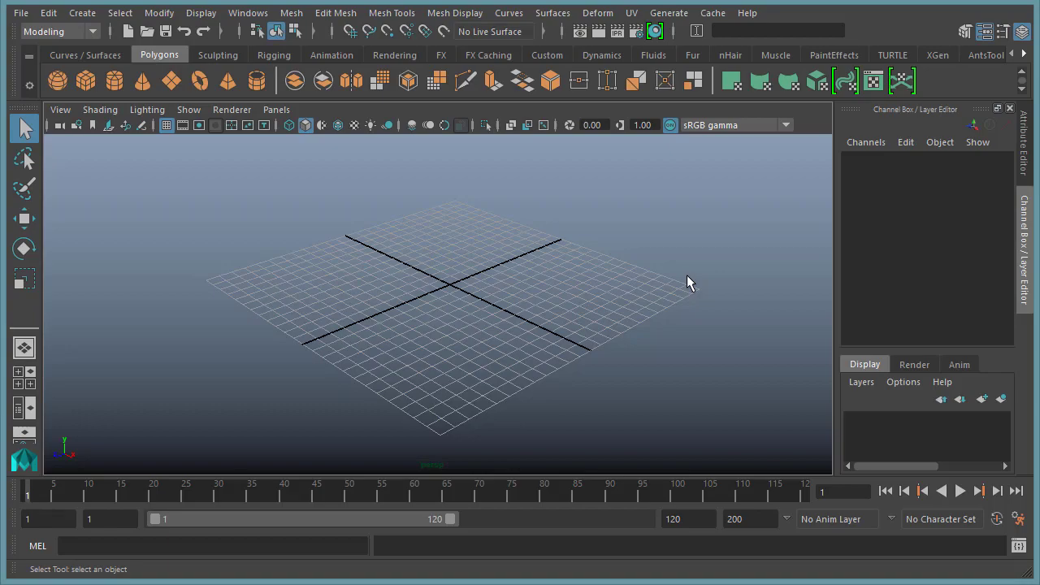
Maximize the perspective viewport to fill the interface and create a polygon cube at the centre of the grid.
left_click_drag(537, 312, 486, 294, "alt")
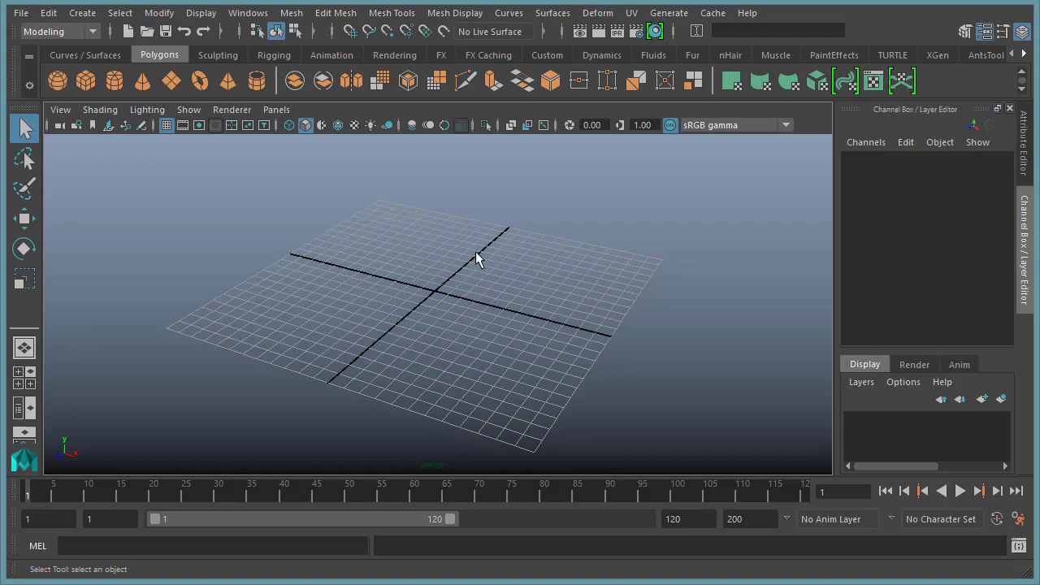
left_click_drag(476, 260, 541, 273, "alt")
right_click_drag(503, 243, 502, 250, "shift")
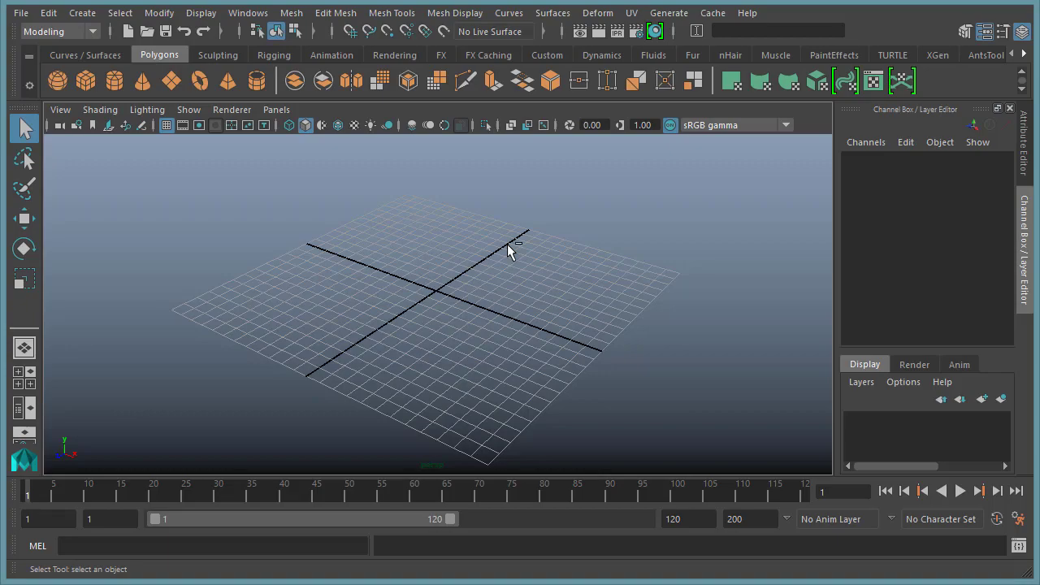
key("ctrl+space")
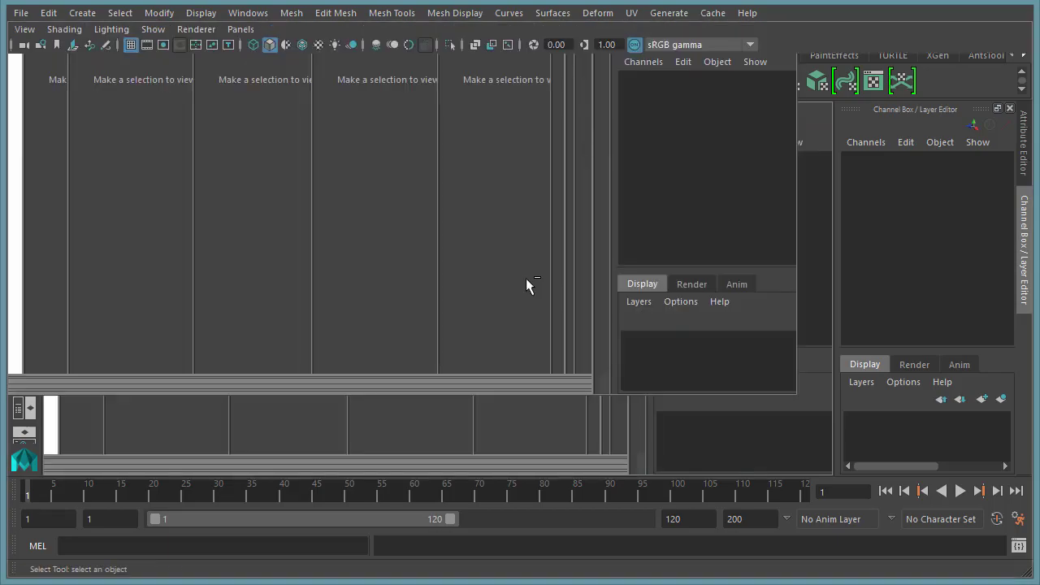
right_click(532, 205)
right_click_drag(551, 209, 547, 246, "shift")
left_click_drag(547, 246, 615, 317, "alt")
key("w")
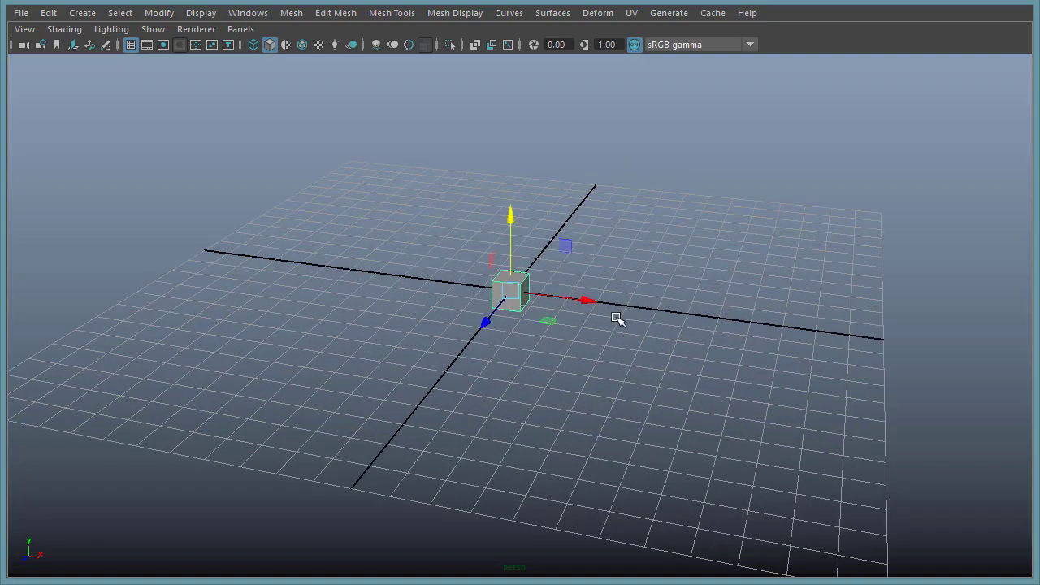
Raise the cube above the grid and scale it up uniformly.
right_click_drag(574, 170, 712, 188, "alt")
left_click_drag(495, 239, 494, 65)
middle_click_drag(533, 284, 533, 374, "alt")
left_click_drag(490, 269, 491, 199)
key("r")
left_click_drag(494, 260, 536, 255)
mouse_move(701, 414)
left_mouse_down("alt")
mouse_move(592, 366)
mouse_move(529, 374)
mouse_move(691, 397)
left_mouse_up("alt")
right_click_drag(709, 299, 684, 301, "alt")
middle_click_drag(684, 301, 693, 308, "alt")
right_click_drag(698, 302, 746, 297, "alt")
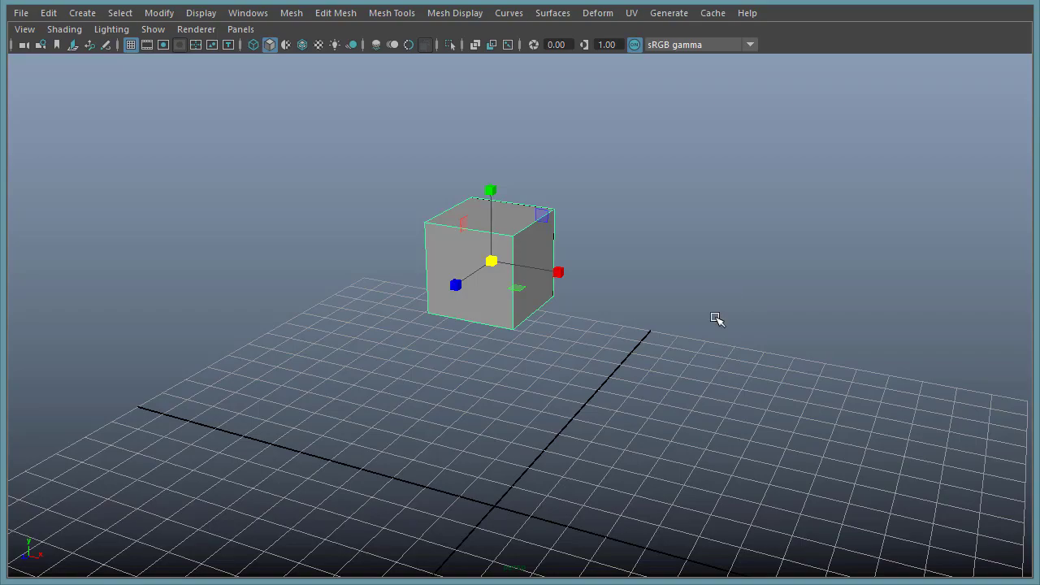
middle_click_drag(690, 290, 631, 283, "alt")
Deselect the cube and create a polygon sphere at the centre of the grid.
right_click(658, 278, "shift")
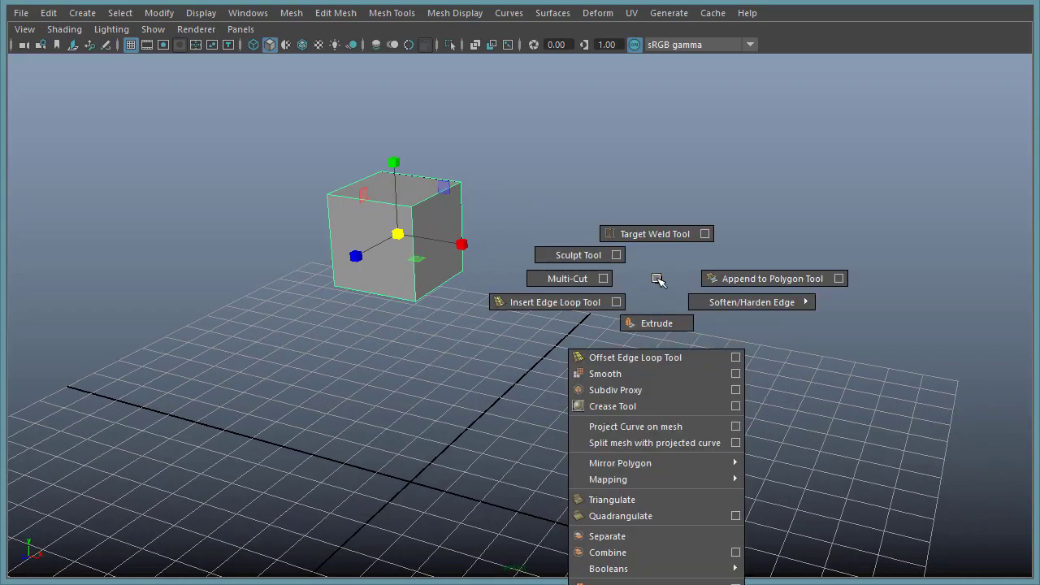
left_click(654, 265)
right_click(655, 258, "shift")
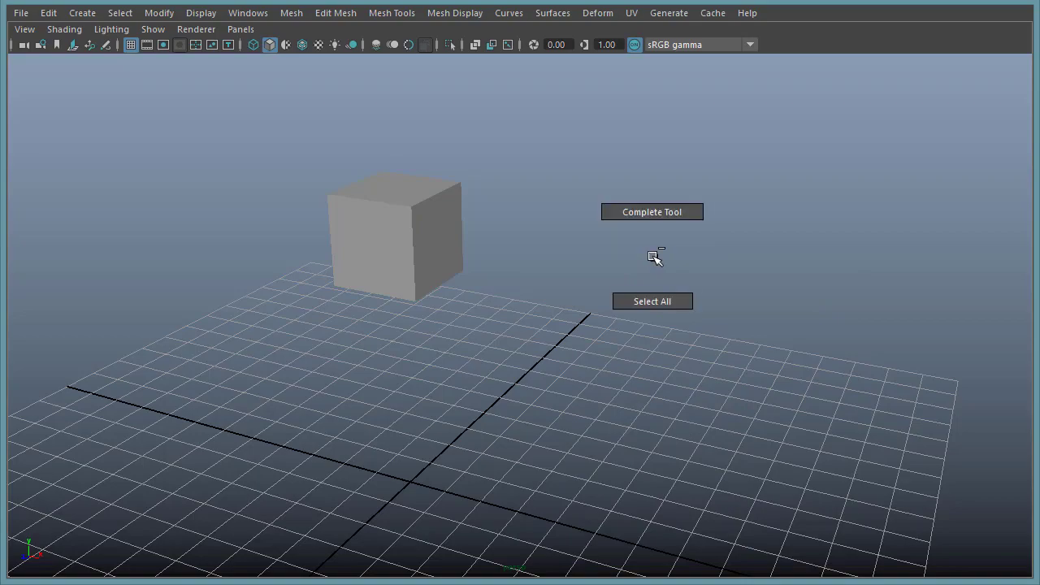
left_click(655, 259)
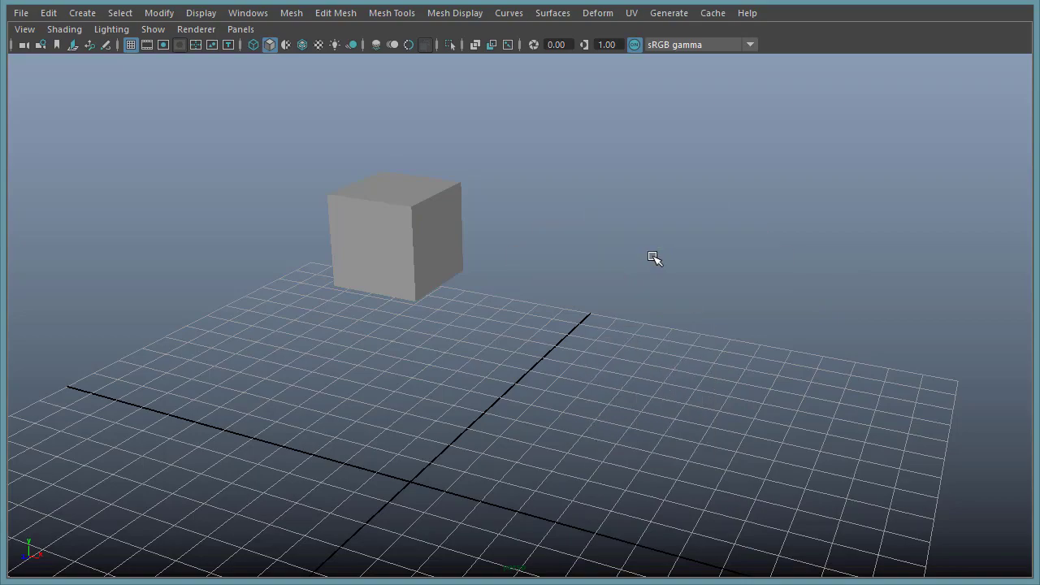
right_click(691, 199, "shift")
left_click(690, 194)
right_click(646, 221, "shift")
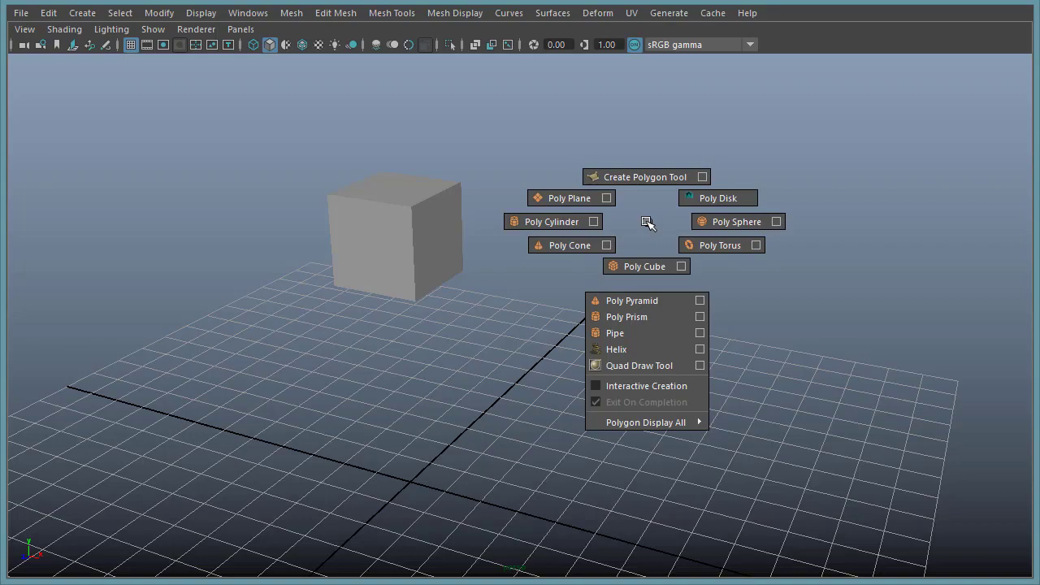
left_click(752, 221)
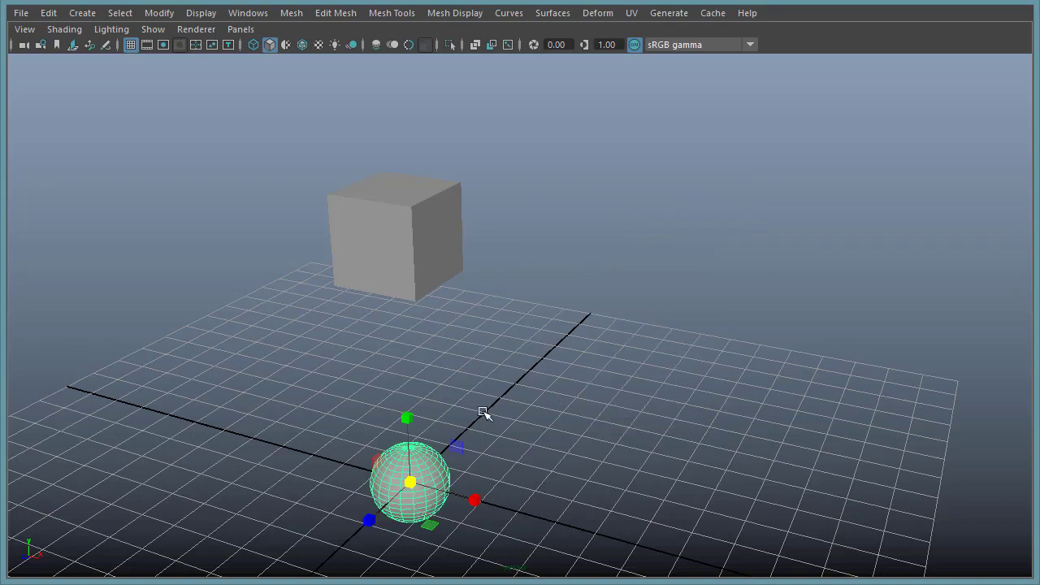
Move the sphere along the X axis so it stands beside the cube.
left_click(432, 262)
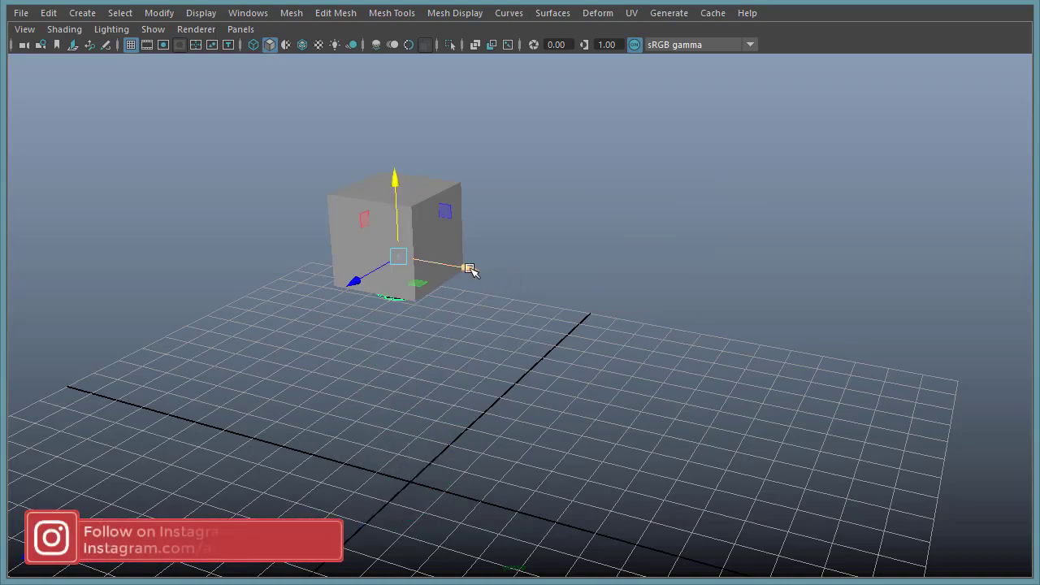
left_click_drag(470, 269, 705, 275)
left_click(509, 271)
left_click_drag(504, 273, 520, 260, "alt")
right_click_drag(519, 260, 584, 260, "alt")
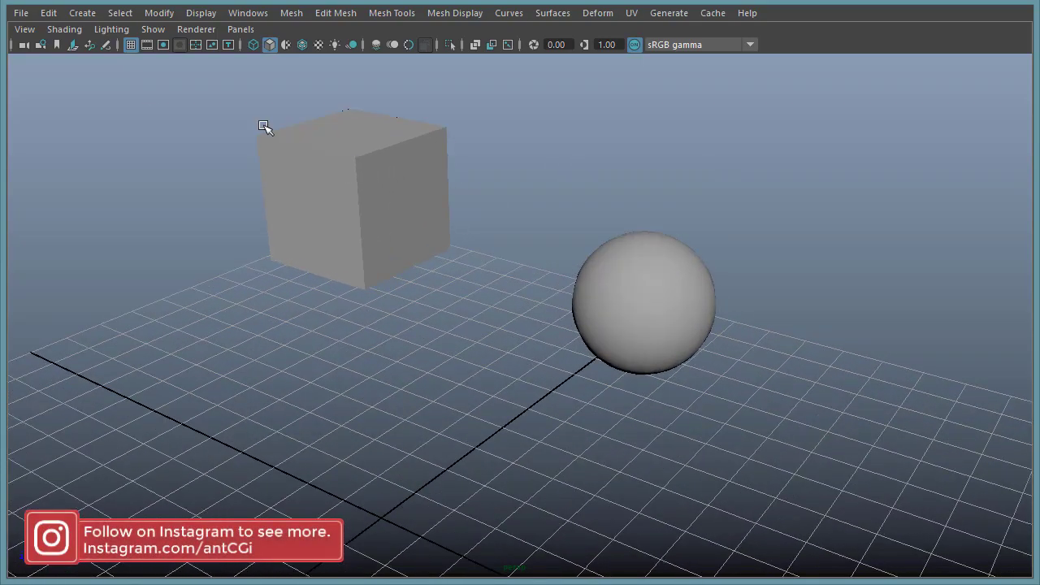
Turn on Wireframe on Shaded display for the viewport and select the sphere.
left_click(63, 29)
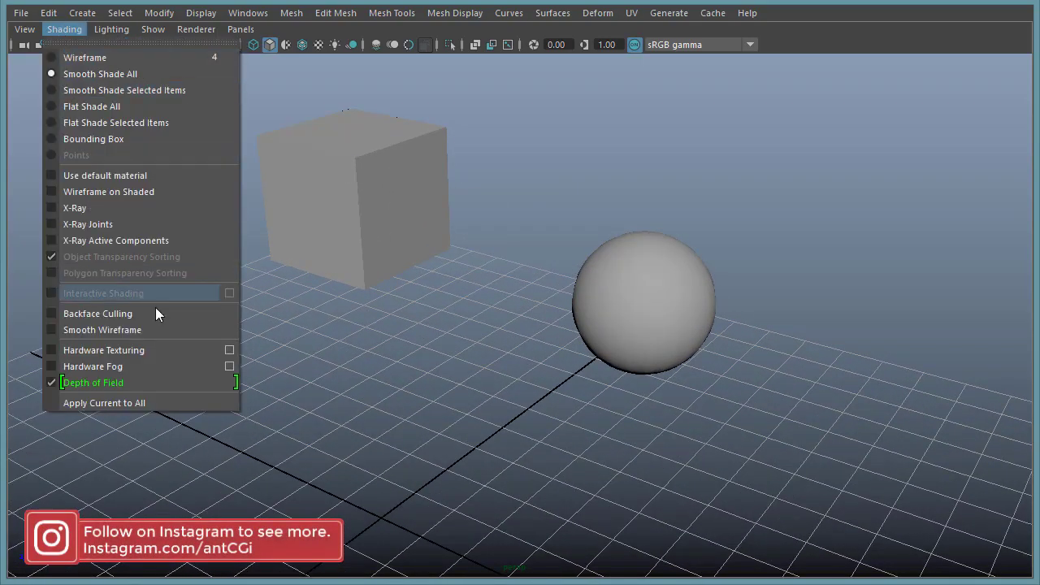
left_click(125, 192)
left_click(696, 268)
Examine the edge layout around the sphere's upper pole.
mouse_move(490, 271)
left_mouse_down("alt")
mouse_move(460, 284)
mouse_move(532, 297)
left_mouse_up("alt")
middle_click_drag(385, 310, 281, 260, "alt")
right_click_drag(439, 284, 633, 301, "alt")
left_click_drag(505, 242, 565, 287, "alt")
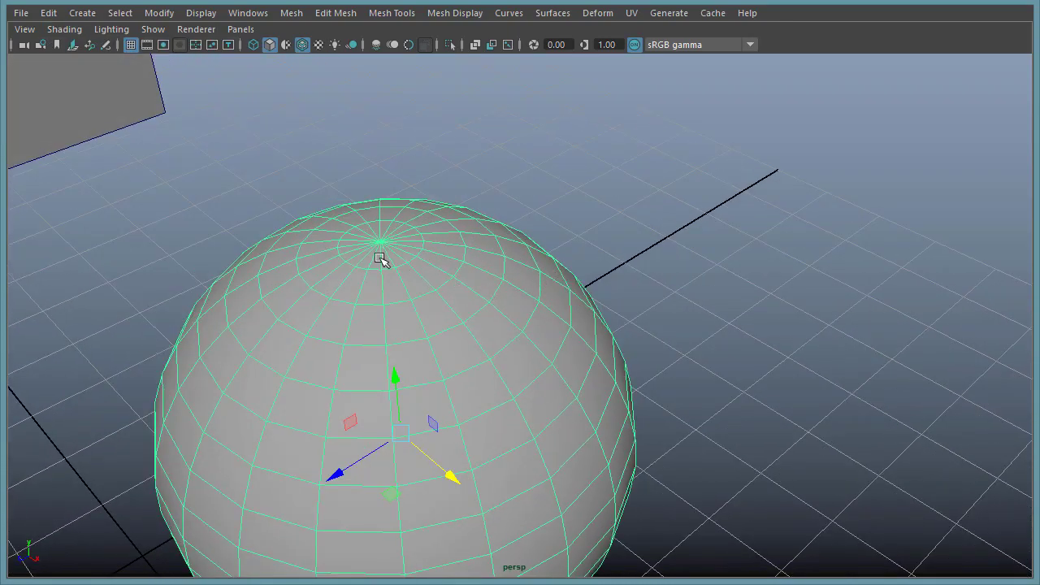
right_click_drag(767, 293, 448, 277, "alt")
left_click_drag(439, 273, 487, 244, "alt")
middle_click_drag(487, 244, 539, 316, "alt")
left_click_drag(539, 316, 564, 320, "alt")
left_click_drag(500, 313, 382, 281, "alt")
right_click_drag(382, 281, 809, 292, "alt")
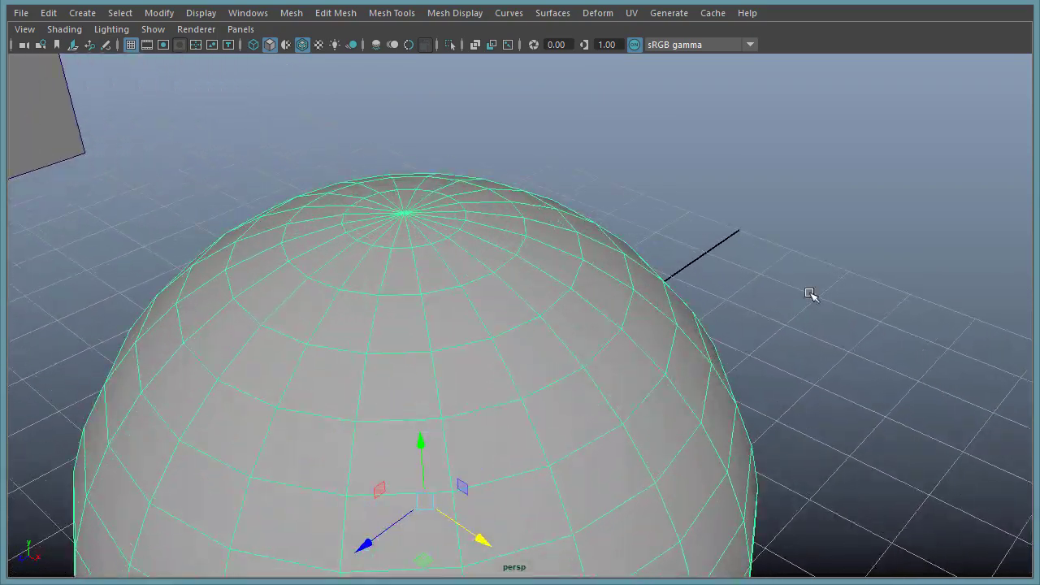
Switch the sphere to edge selection and pick out the edges converging at its pole to inspect them.
right_click_drag(424, 234, 418, 186)
left_click(421, 230)
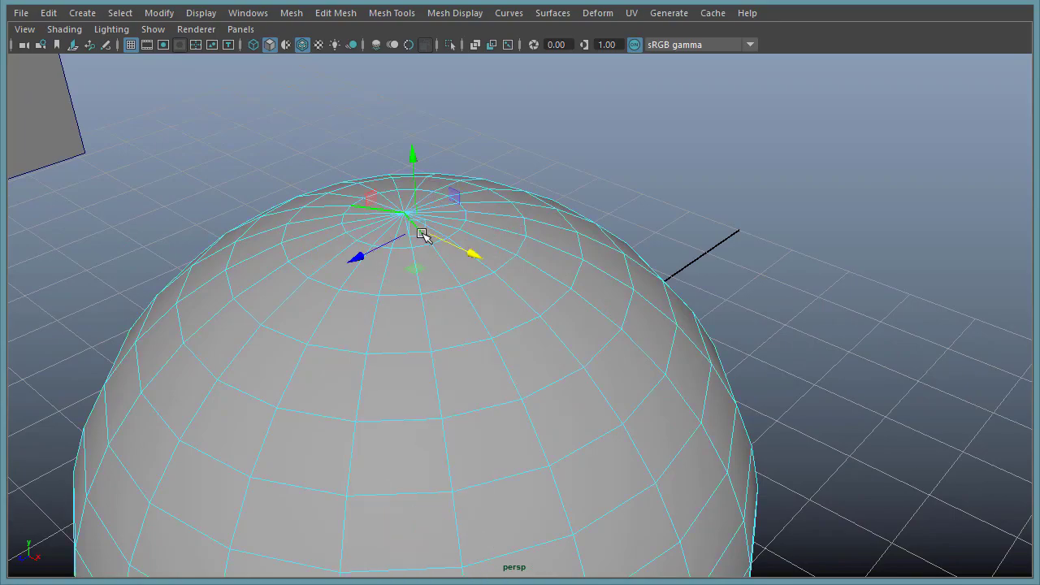
left_click(396, 226)
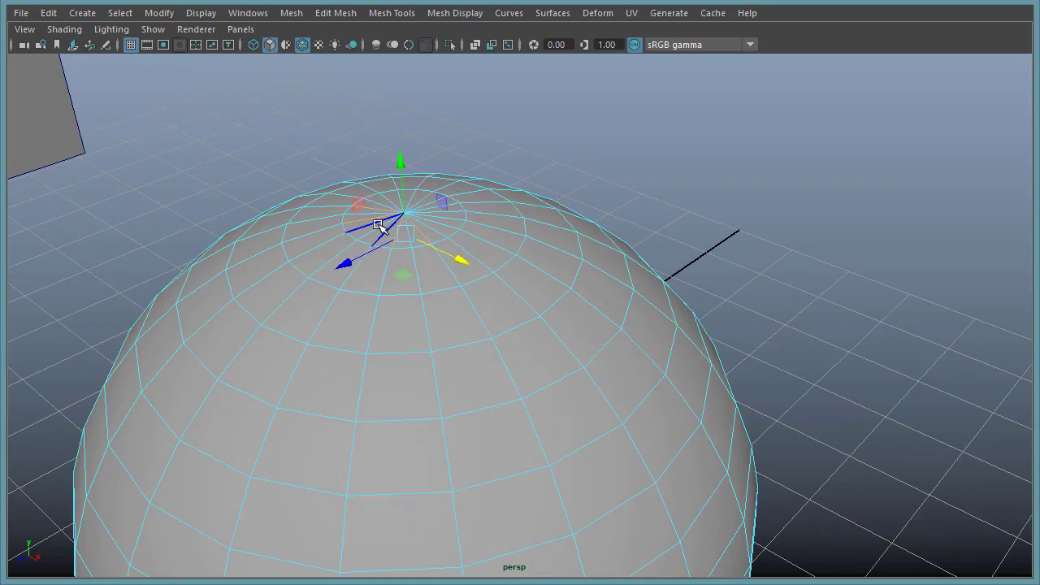
left_click(373, 230)
left_click(397, 233, "shift")
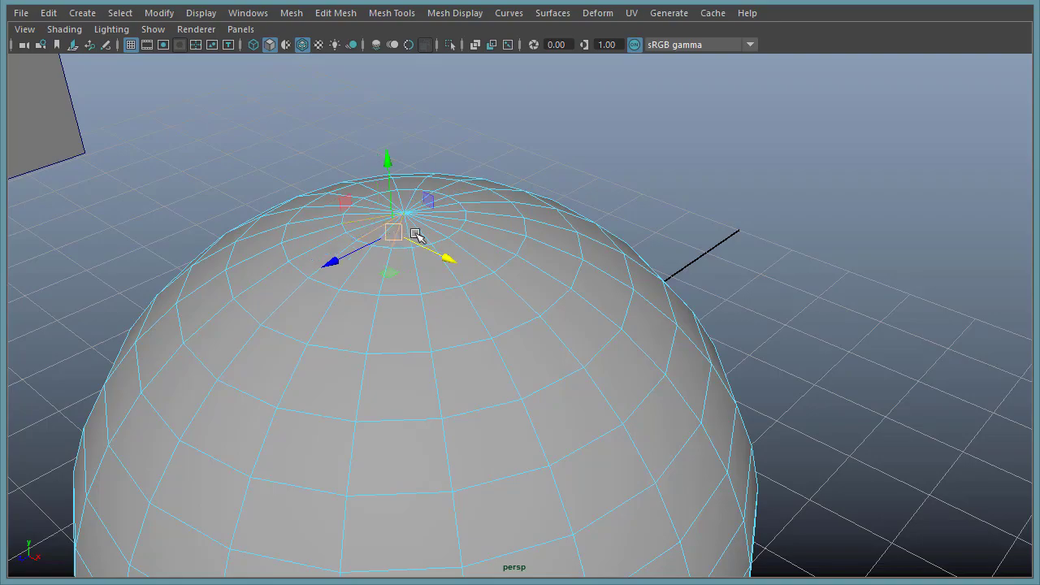
left_click(418, 231, "shift")
left_click(450, 228, "shift")
left_click_drag(512, 231, 526, 246, "alt")
left_click(606, 310)
Return the sphere to object selection and delete it.
right_click_drag(653, 432, 481, 445, "alt")
middle_click_drag(481, 445, 520, 362, "alt")
right_click_drag(542, 355, 630, 287)
right_click_drag(568, 342, 615, 291)
left_click(587, 320)
key("Delete")
Smooth the cube exponentially with 1 division level, using OpenSubdiv Catmull-Clark subdivision.
left_click_drag(527, 339, 735, 385, "alt")
right_click_drag(735, 385, 710, 406, "alt")
left_click(547, 302)
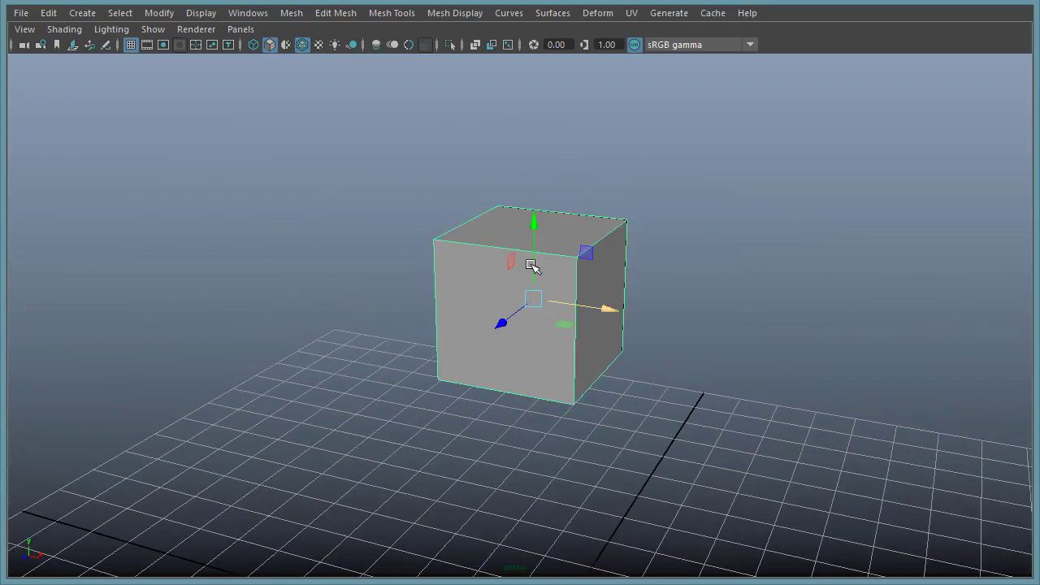
left_click(345, 13)
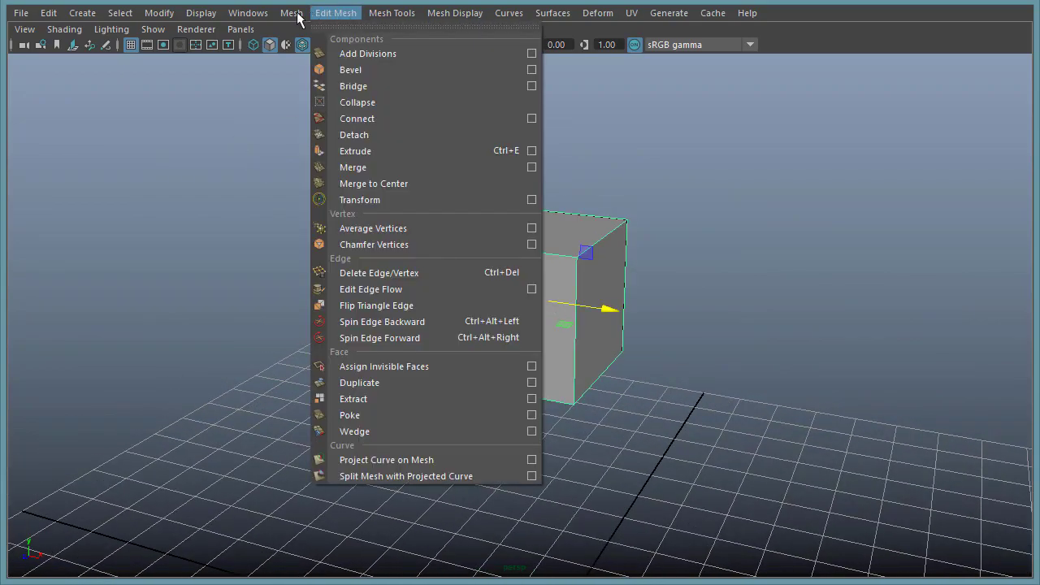
mouse_move(294, 14)
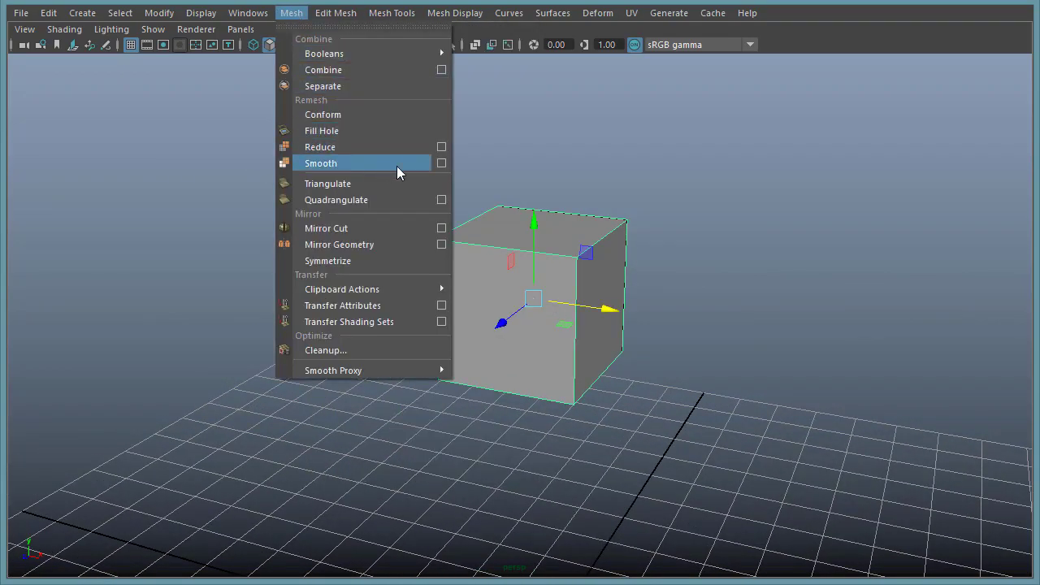
left_click(441, 162)
left_click_drag(94, 10, 315, 101)
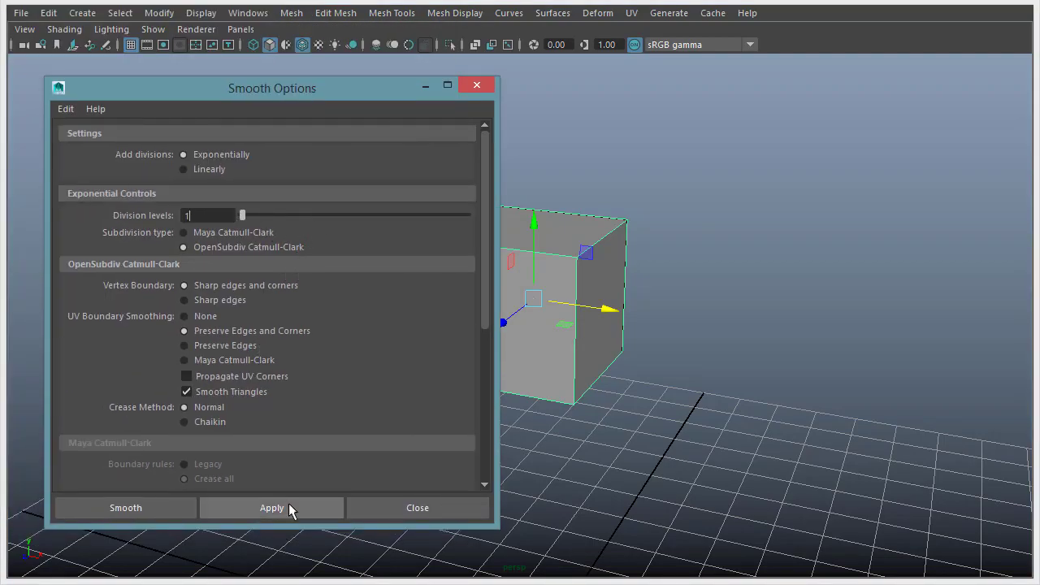
middle_click_drag(691, 311, 872, 271, "alt")
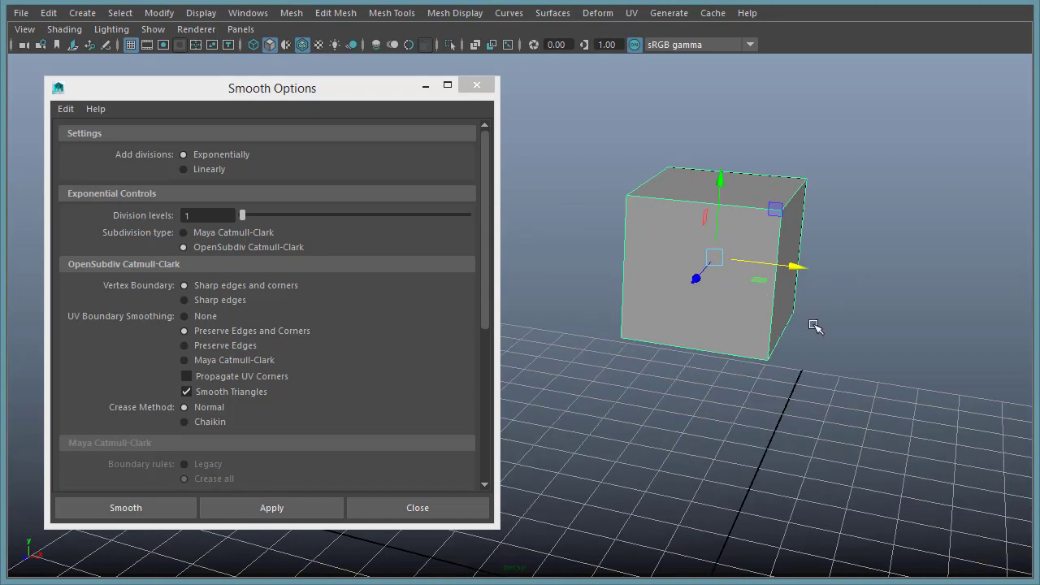
left_click(307, 507)
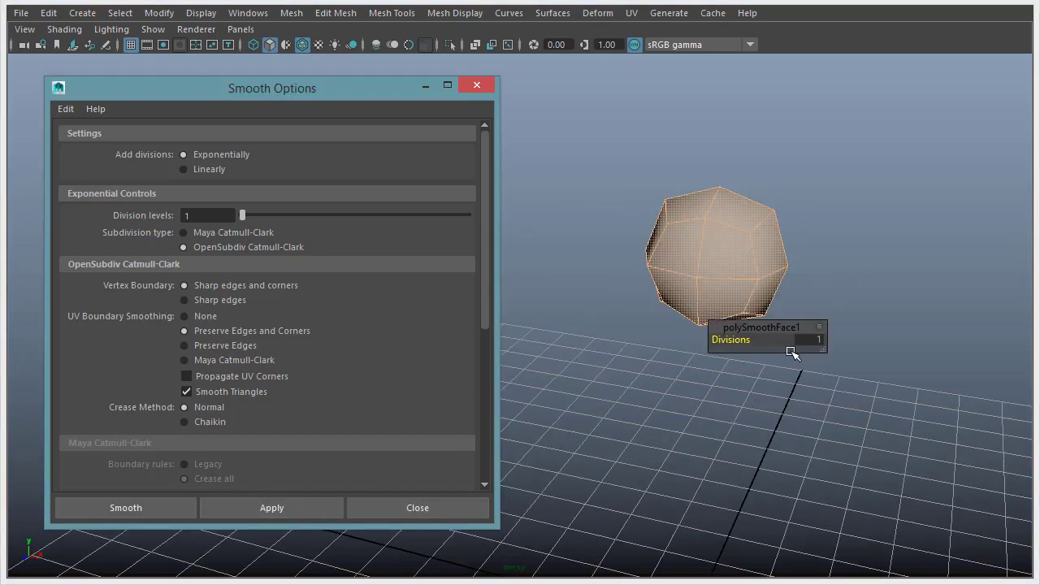
Raise the smoothed cube's Divisions to 2 and close the smooth options.
left_click_drag(745, 341, 756, 339)
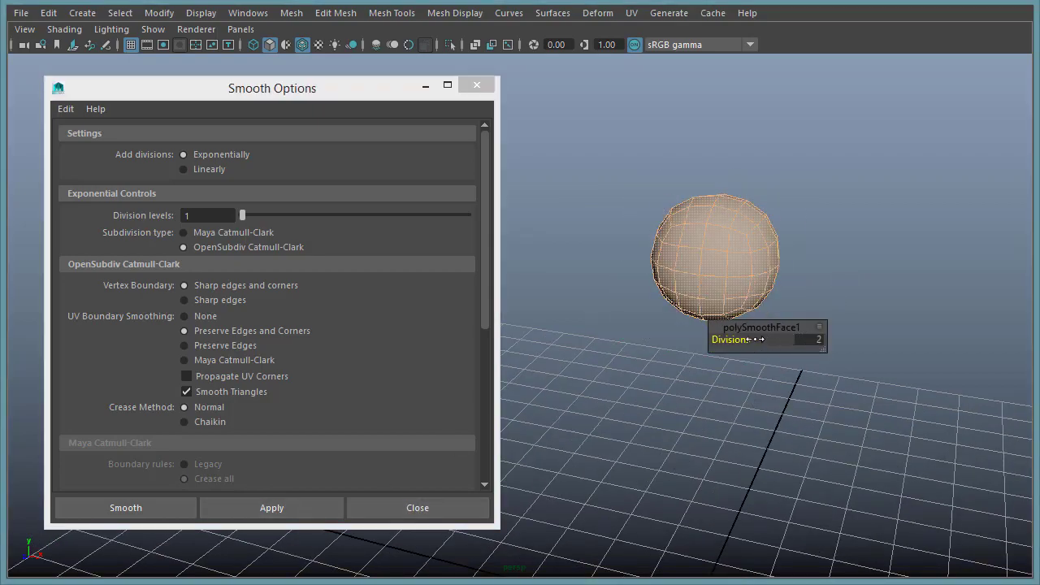
left_click(486, 87)
left_click(674, 134)
Scale the smoothed cube along the X axis to stretch it into an elongated ellipsoid.
middle_click_drag(575, 281, 367, 300, "alt")
right_click_drag(366, 301, 540, 254, "alt")
left_click(540, 255)
left_click_drag(541, 254, 513, 295, "alt")
right_click_drag(512, 295, 638, 296, "alt")
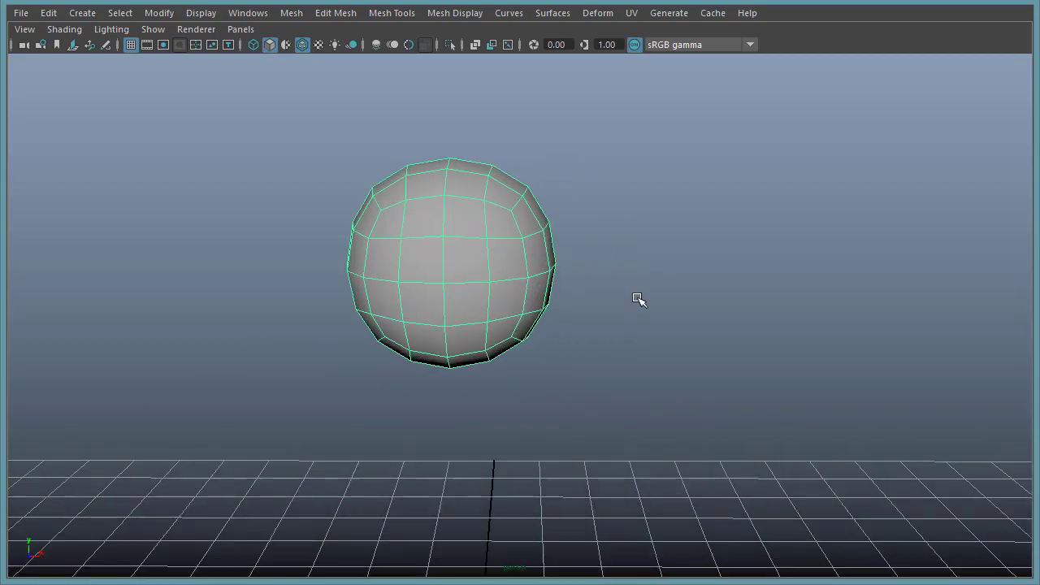
left_click_drag(637, 297, 641, 293, "alt")
key("w")
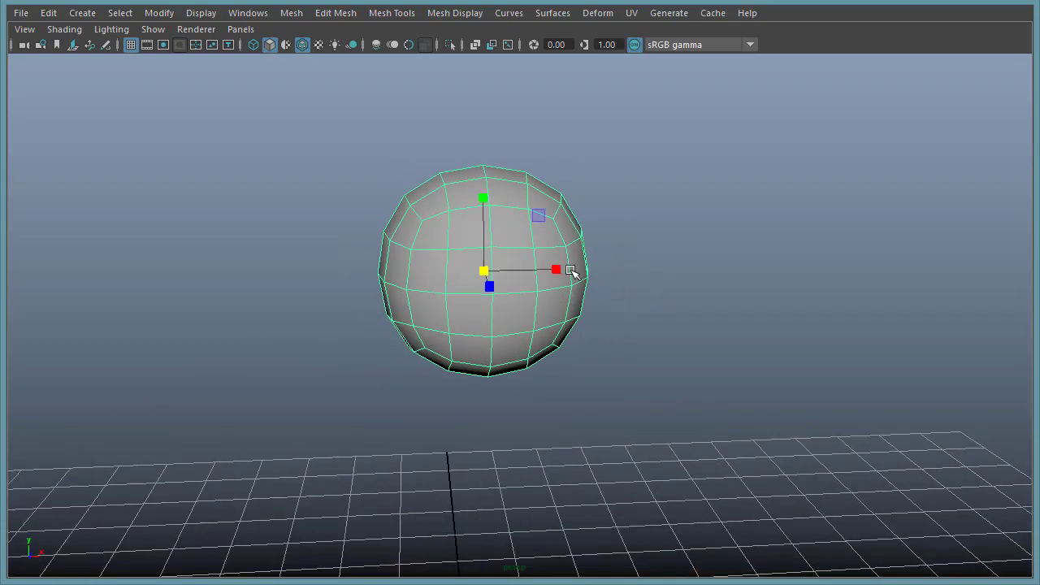
left_click_drag(562, 274, 607, 274)
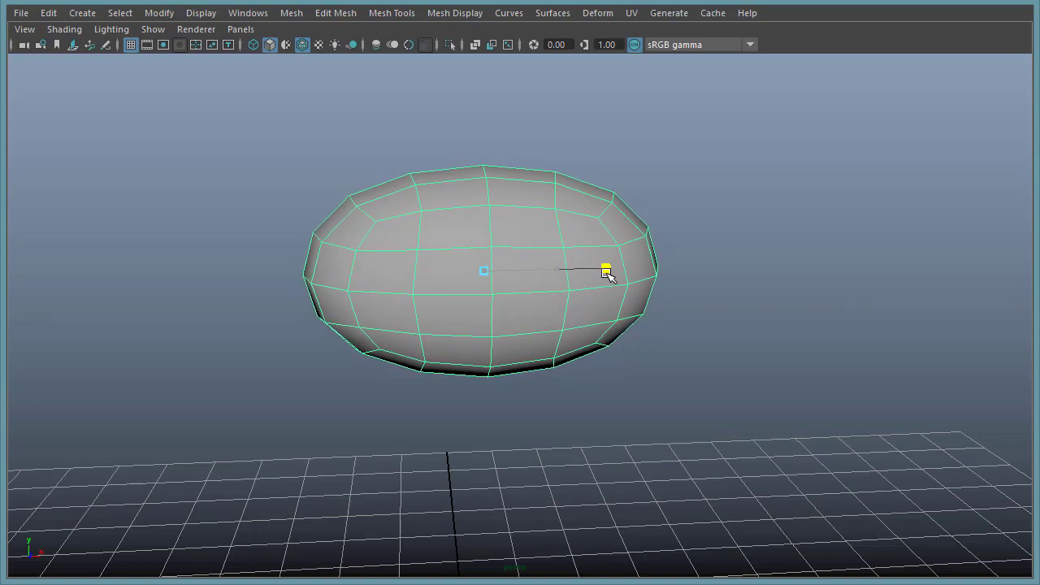
Switch the ellipsoid to vertex editing with symmetry active for both halves.
left_click_drag(622, 366, 608, 348, "alt")
right_click_drag(609, 348, 701, 342, "alt")
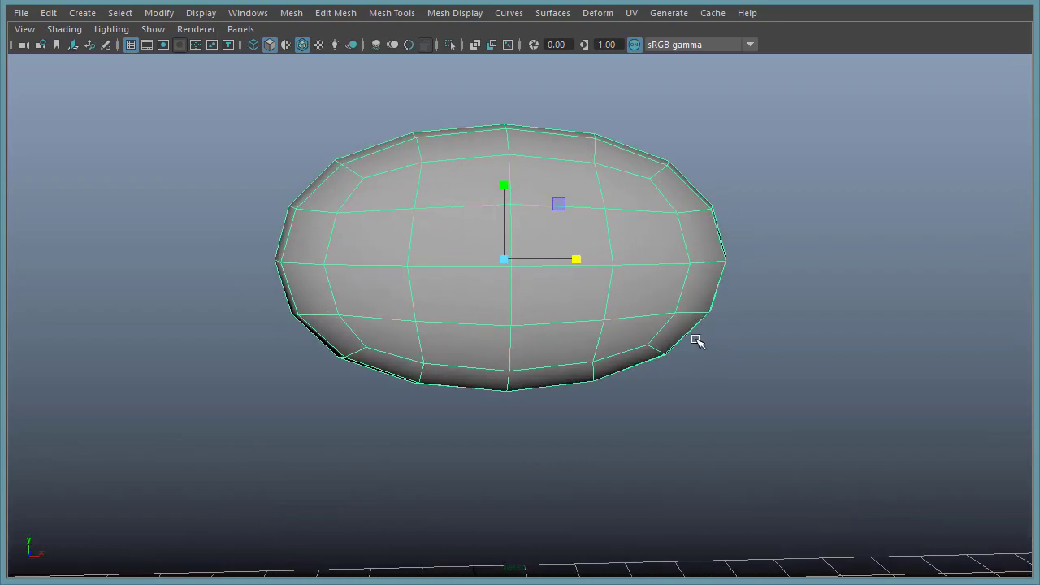
left_click_drag(700, 342, 685, 341, "alt")
right_click_drag(576, 211, 536, 205)
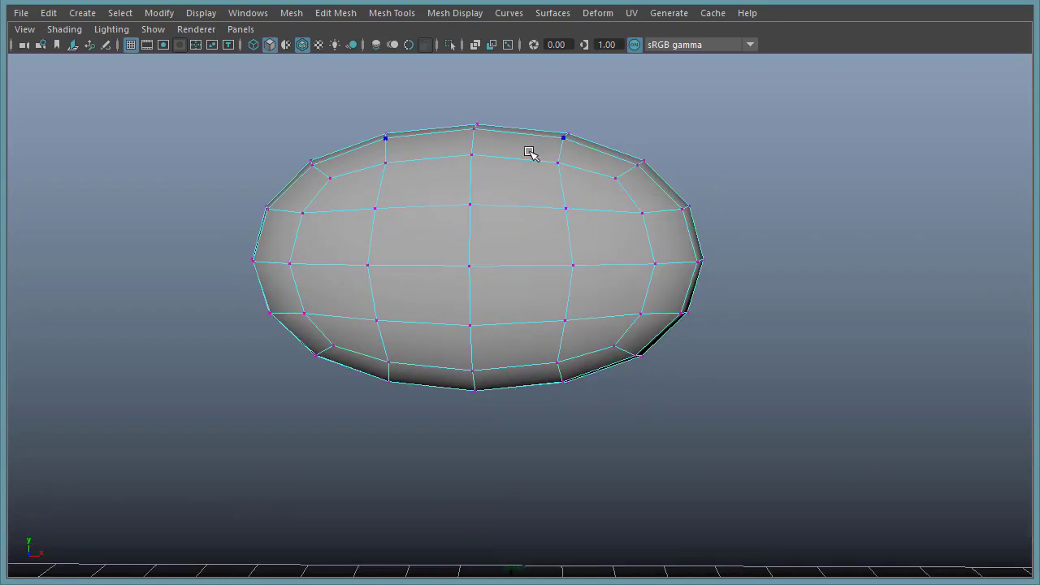
left_click(564, 291)
left_click(560, 290)
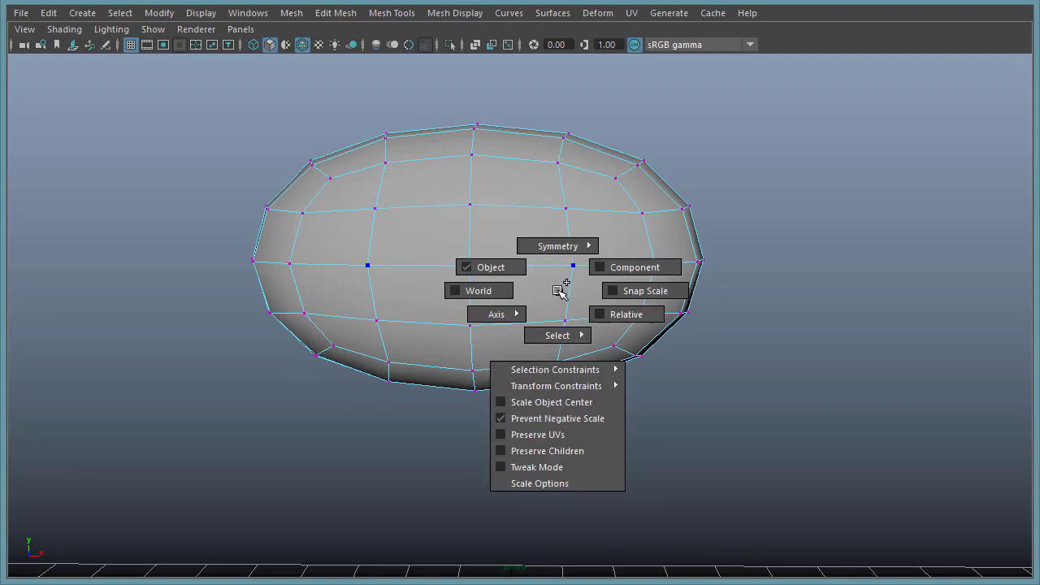
left_click_drag(557, 290, 614, 230)
right_click_drag(612, 230, 553, 253, "ctrl+shift")
left_click(567, 207)
left_click(723, 294)
Select all vertices on both sides of the centre loop and scale them along X to widen the middle section.
left_click_drag(758, 285, 764, 289, "alt")
left_click_drag(889, 430, 558, 86)
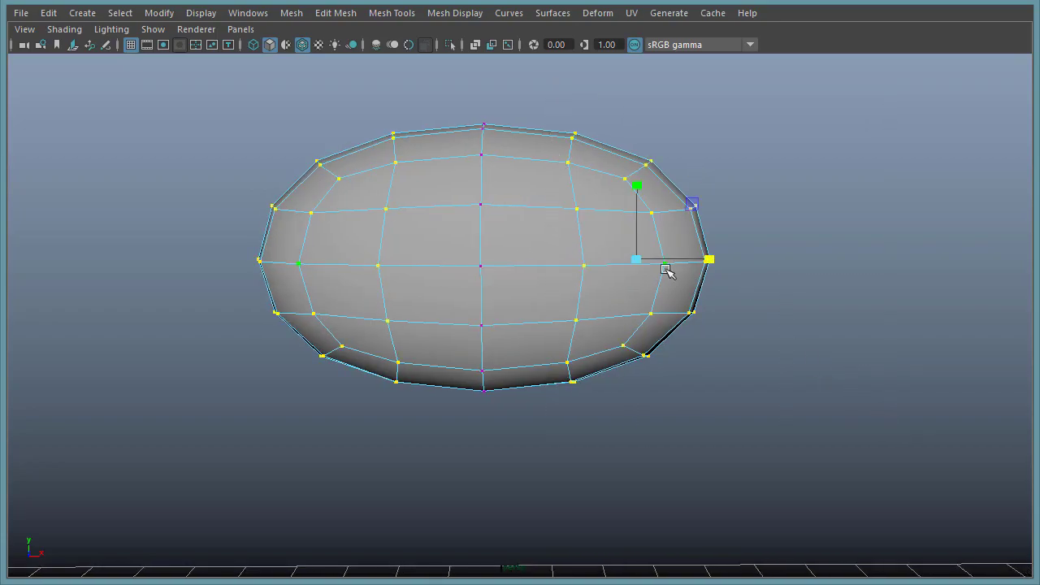
left_click_drag(709, 261, 742, 260)
key("w")
Select the edges crossing the middle section and enable Insert with edge flow for the Insert Edge Loop tool.
right_click_drag(561, 215, 560, 189)
left_click_drag(549, 72, 533, 480)
right_click(579, 209, "shift")
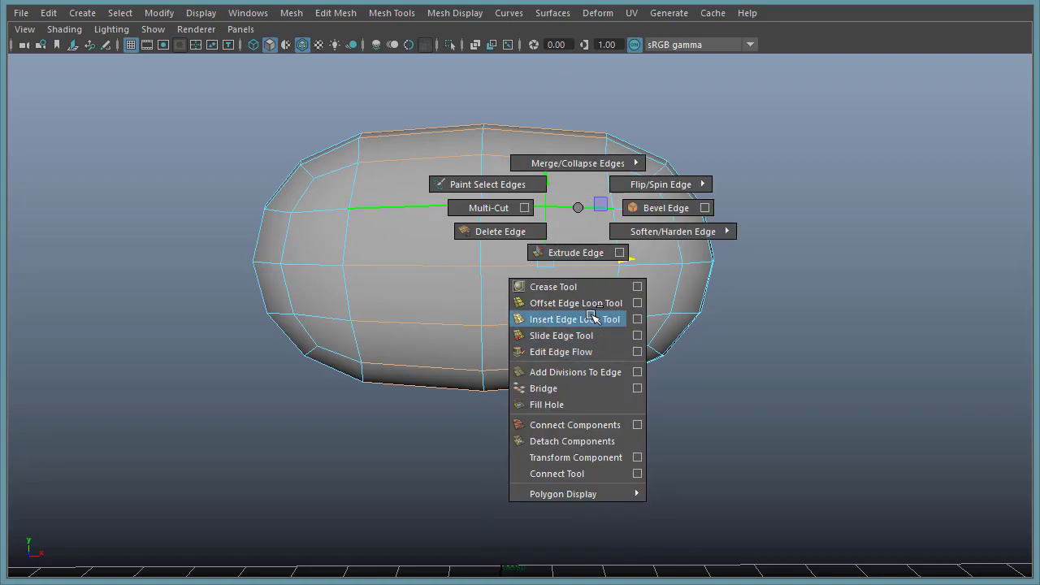
left_click(637, 319)
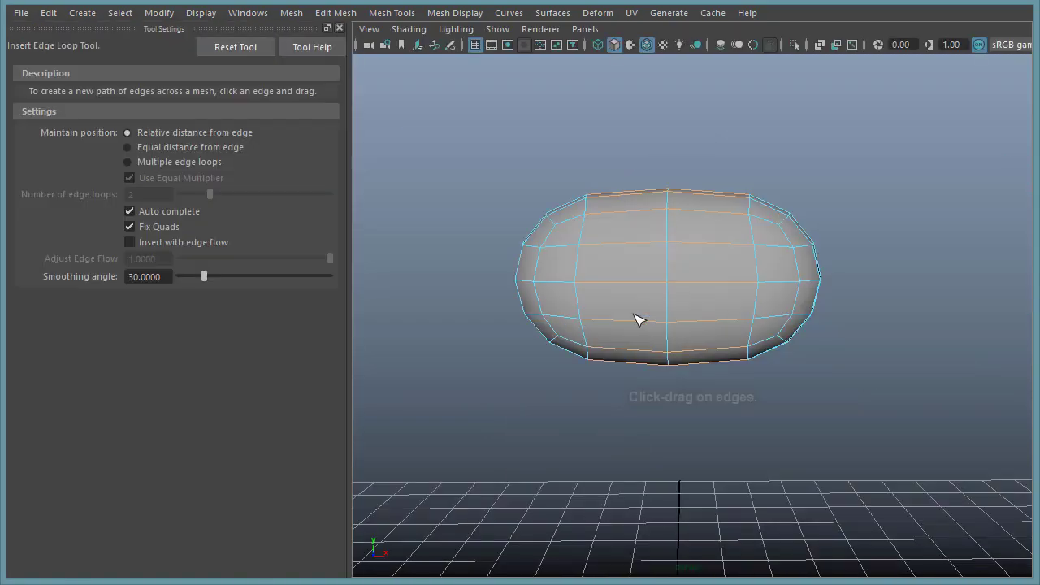
left_click(147, 243)
left_click_drag(741, 300, 737, 301, "alt")
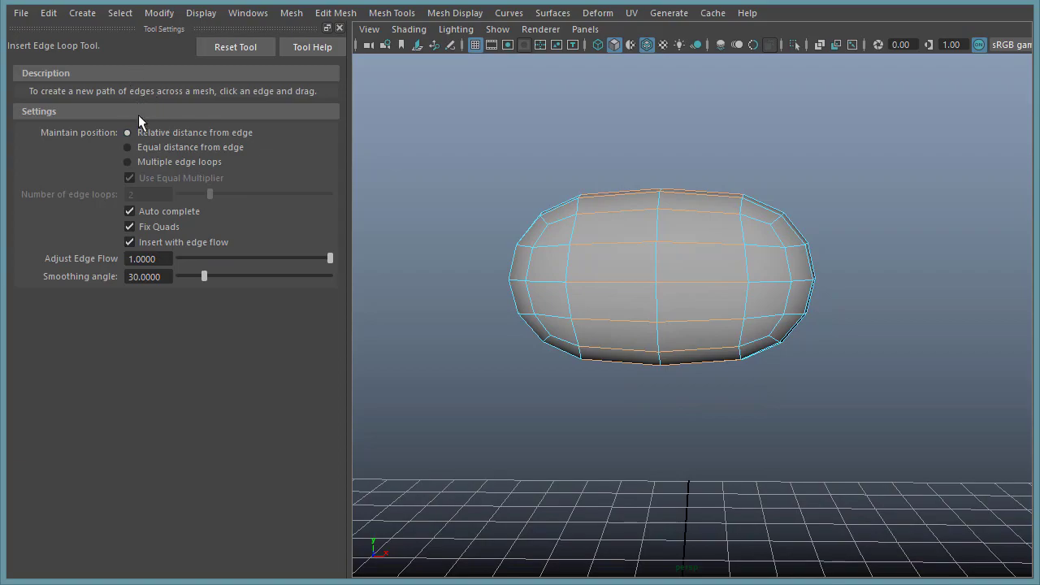
Try to insert an edge loop with edge flow across one half of the middle section using the Insert Edge Loop Tool.
middle_click_drag(655, 305, 617, 275, "alt")
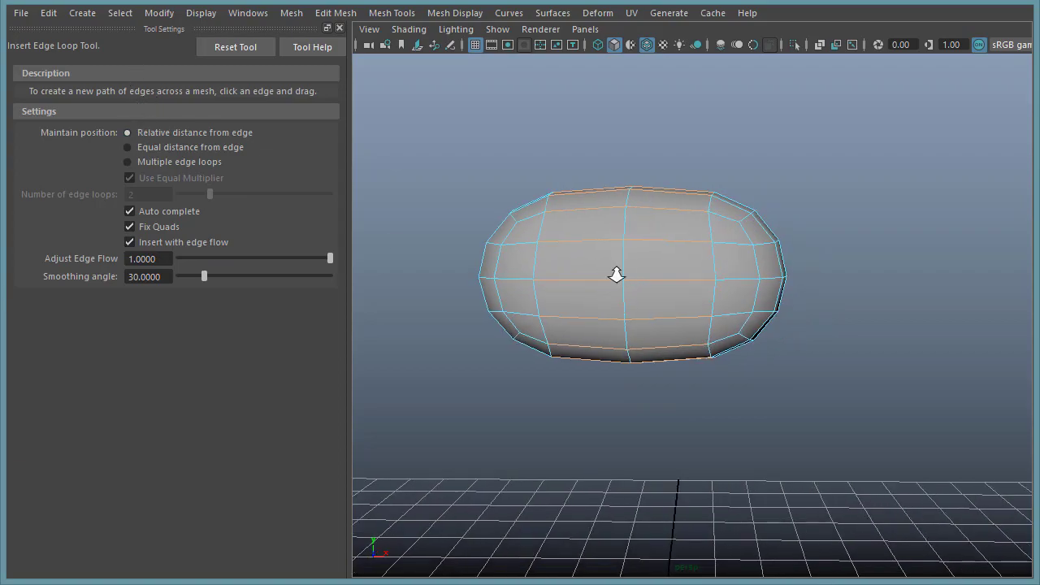
right_click(691, 264, "shift")
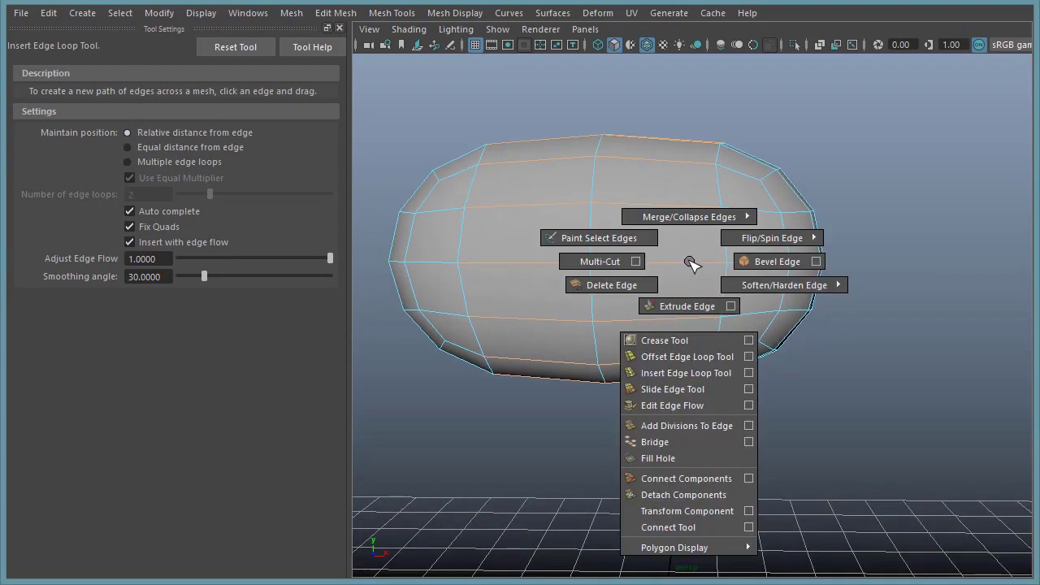
left_click(702, 376)
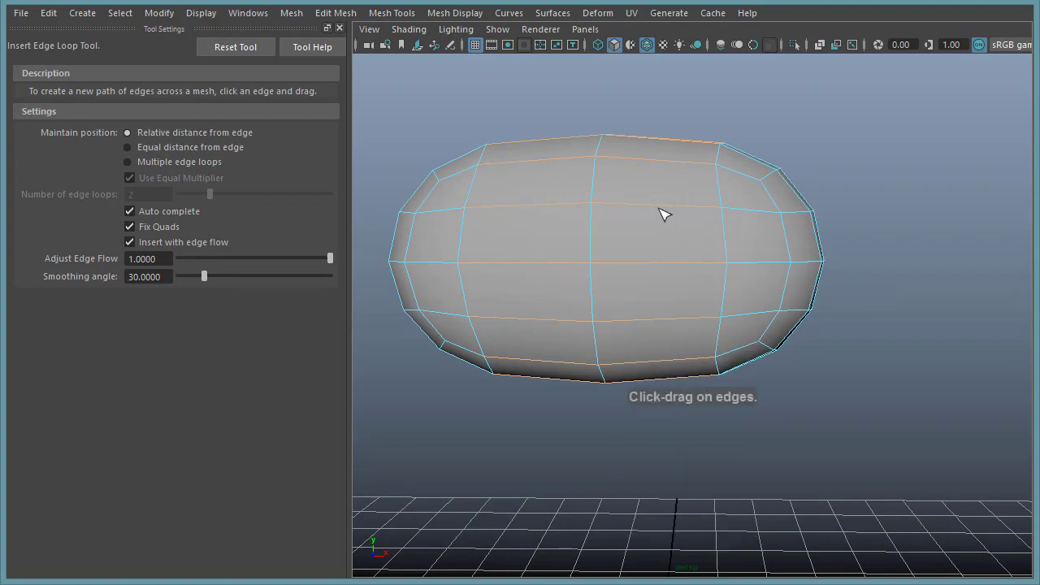
left_click_drag(650, 210, 656, 209)
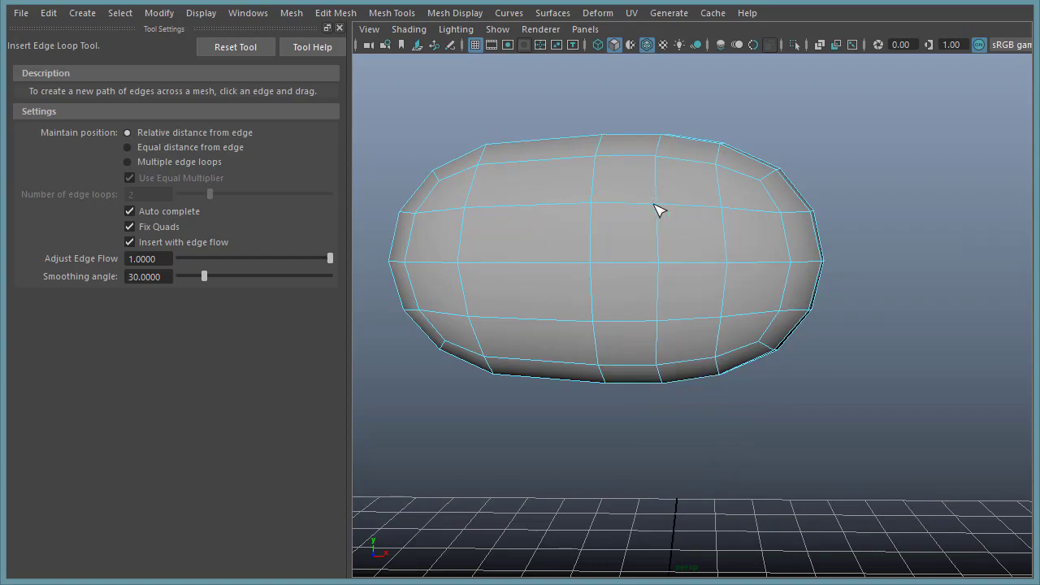
left_click_drag(778, 295, 668, 111, "alt")
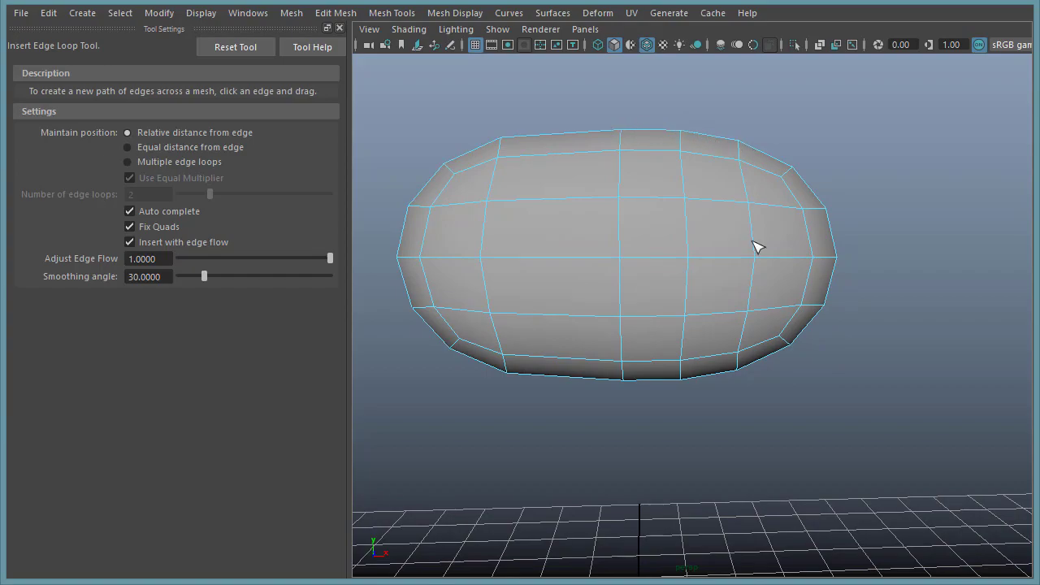
left_click_drag(745, 190, 755, 291, "alt")
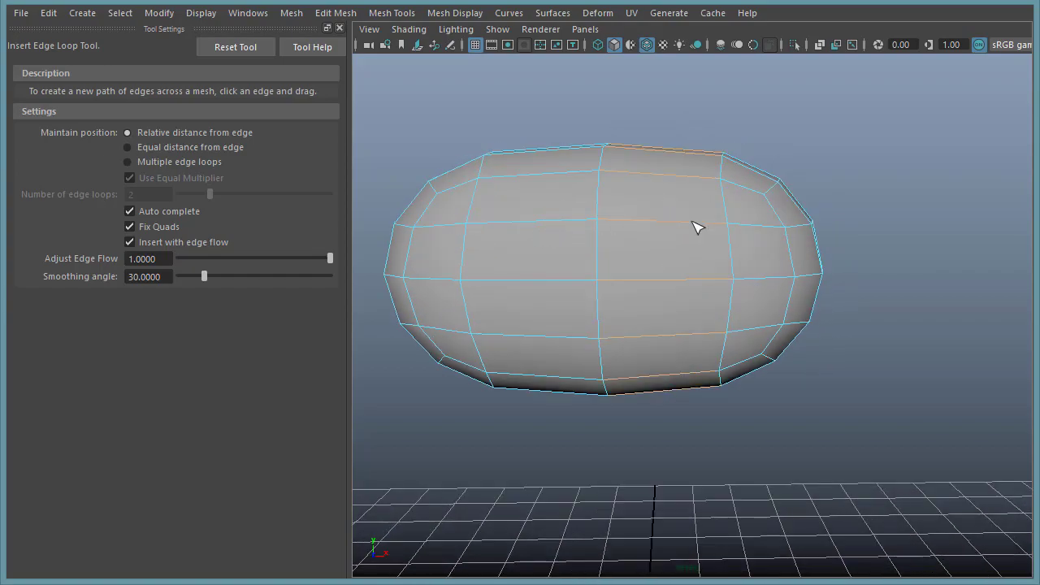
Select all edges crossing both halves of the middle section and open the Connect Components options.
key("w")
right_click_drag(666, 183, 747, 157)
left_click(664, 190)
right_click_drag(665, 190, 659, 146)
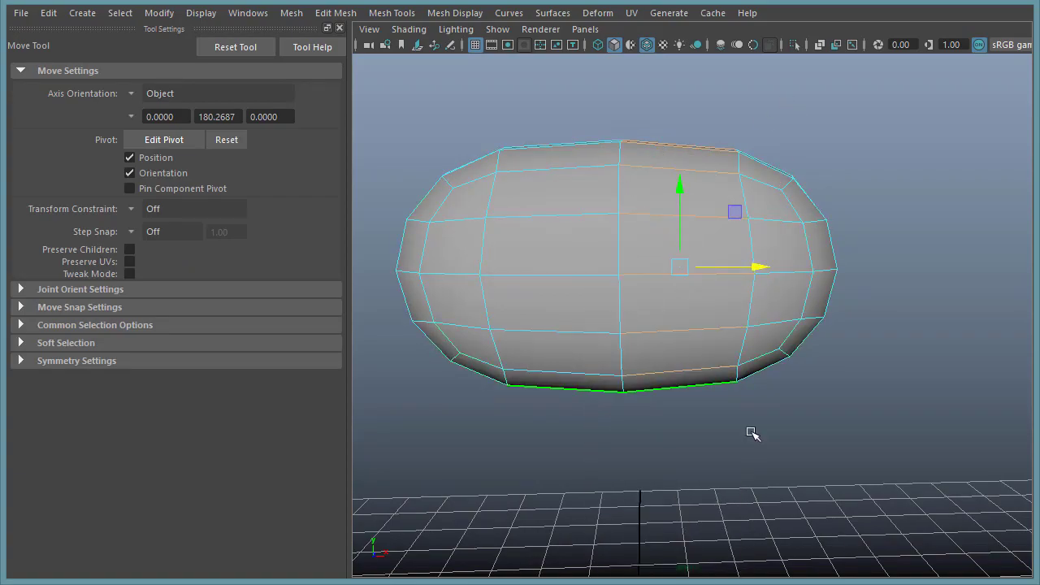
left_click_drag(671, 91, 687, 471)
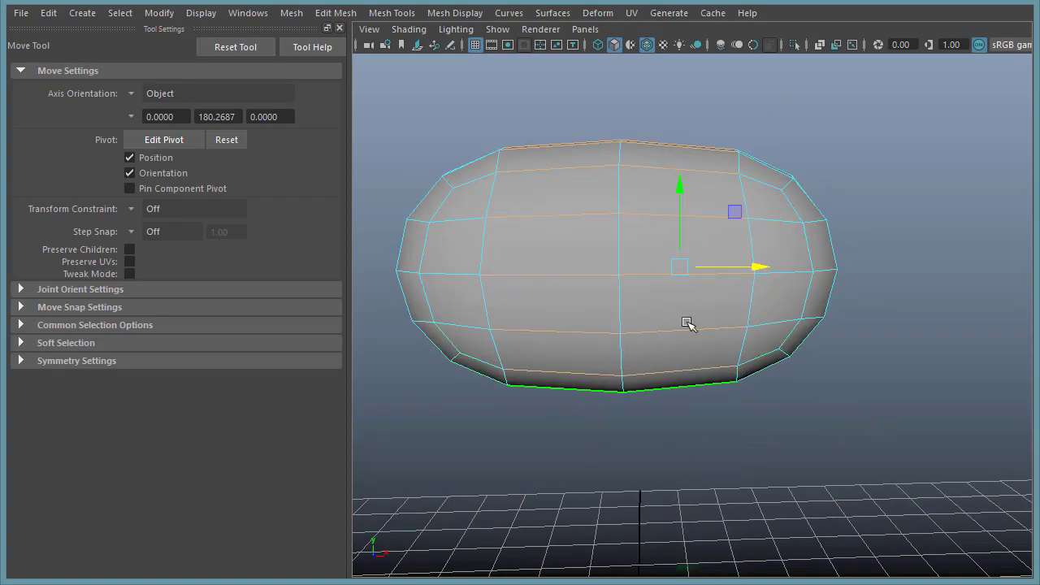
right_click(658, 179, "shift")
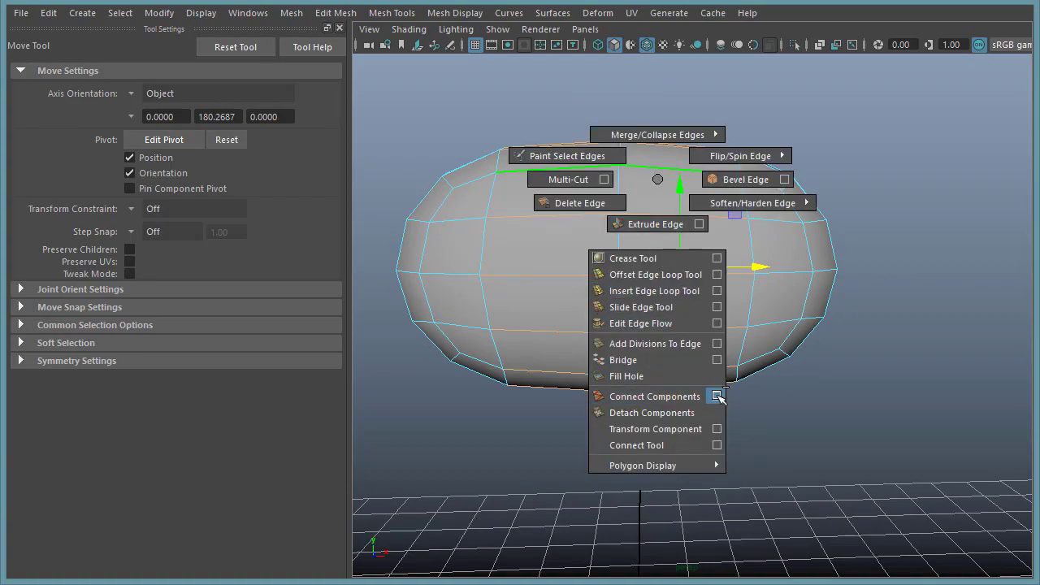
left_click(716, 396)
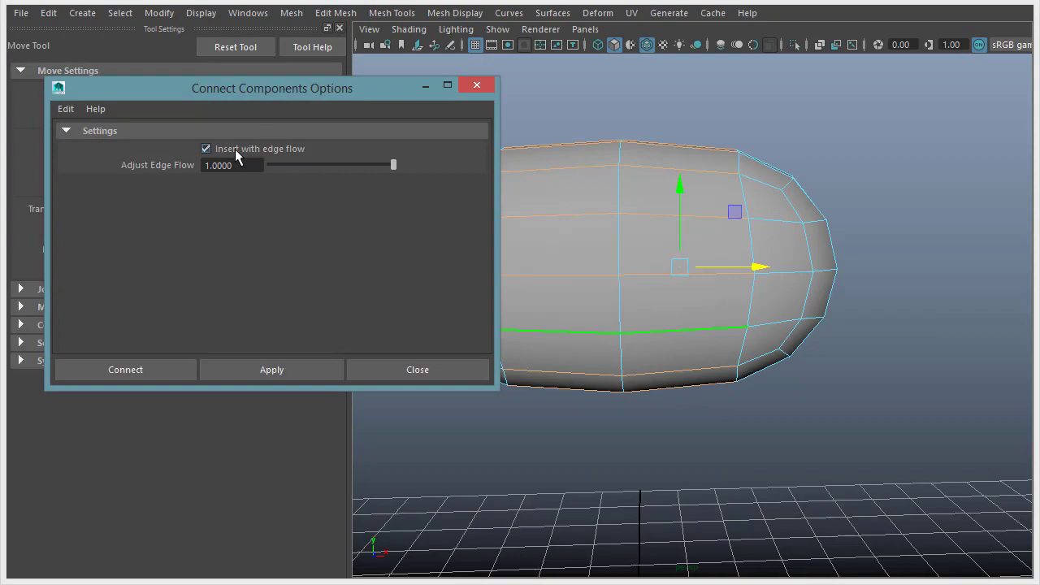
left_click_drag(302, 95, 293, 85)
left_click_drag(866, 286, 910, 235, "alt")
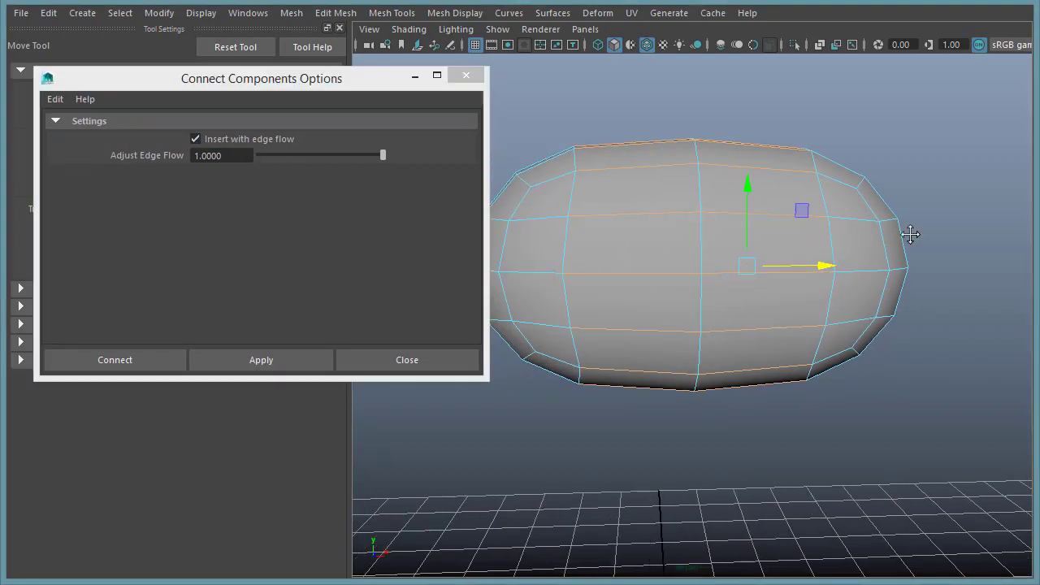
left_click_drag(737, 95, 726, 139, "alt")
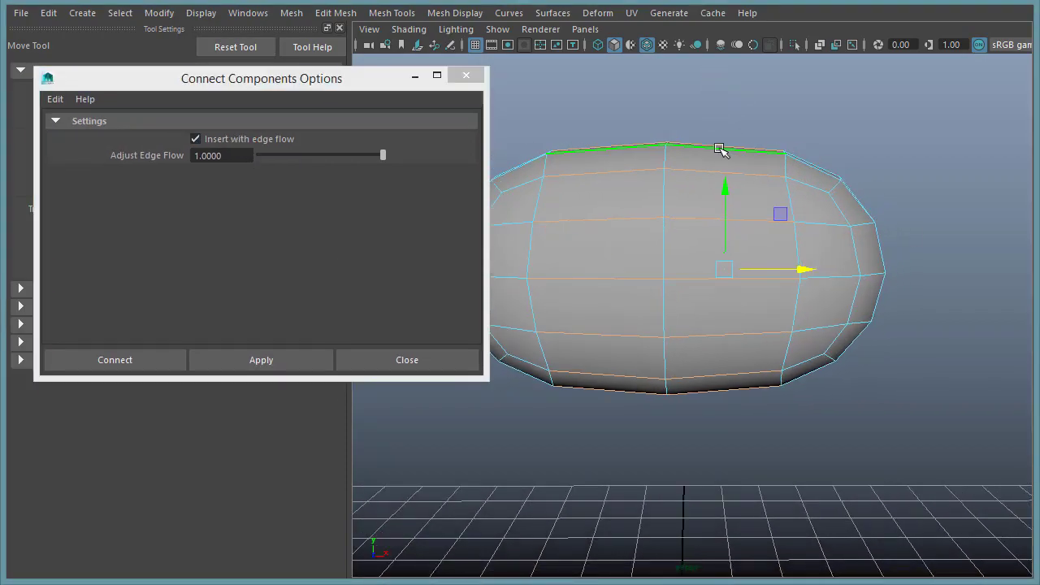
Try connecting only three neighbouring edges on each front half of the middle section with edge flow.
double_click(711, 172)
left_click(705, 214, "shift")
left_click(711, 272, "shift")
left_click(284, 365)
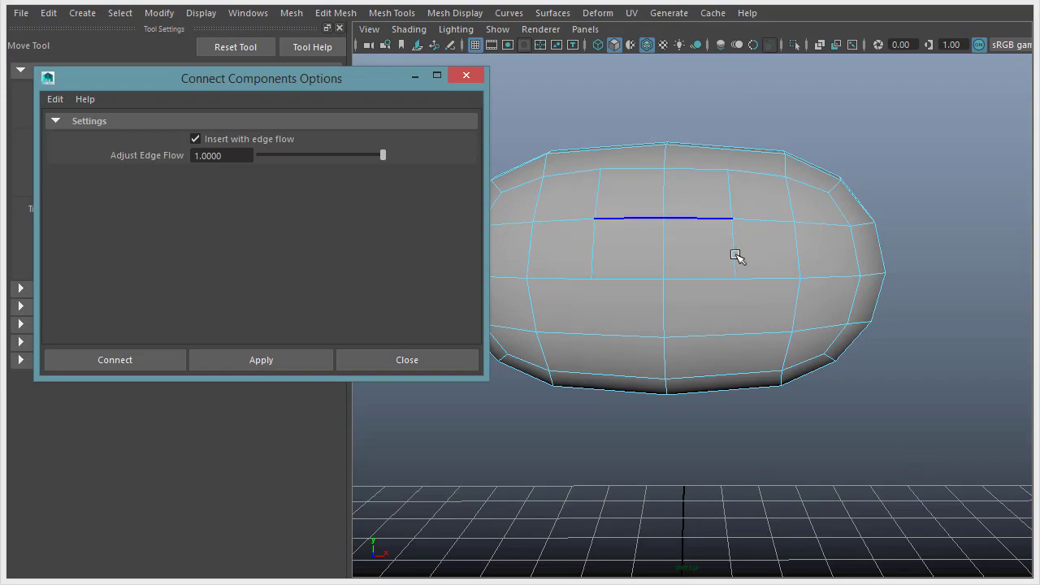
left_click_drag(802, 283, 795, 282, "alt")
key("ctrl+z")
Connect all edges crossing the middle section with edge flow 1.0000, adding a loop on each side, and close the options and tool settings.
left_click_drag(712, 71, 755, 418)
left_click_drag(766, 373, 781, 368, "alt")
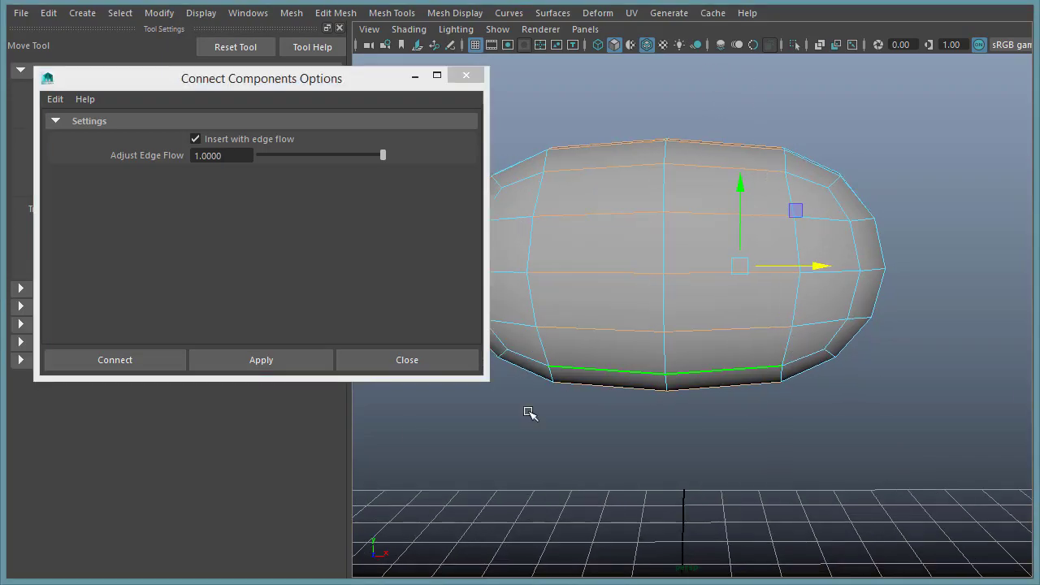
left_click(252, 359)
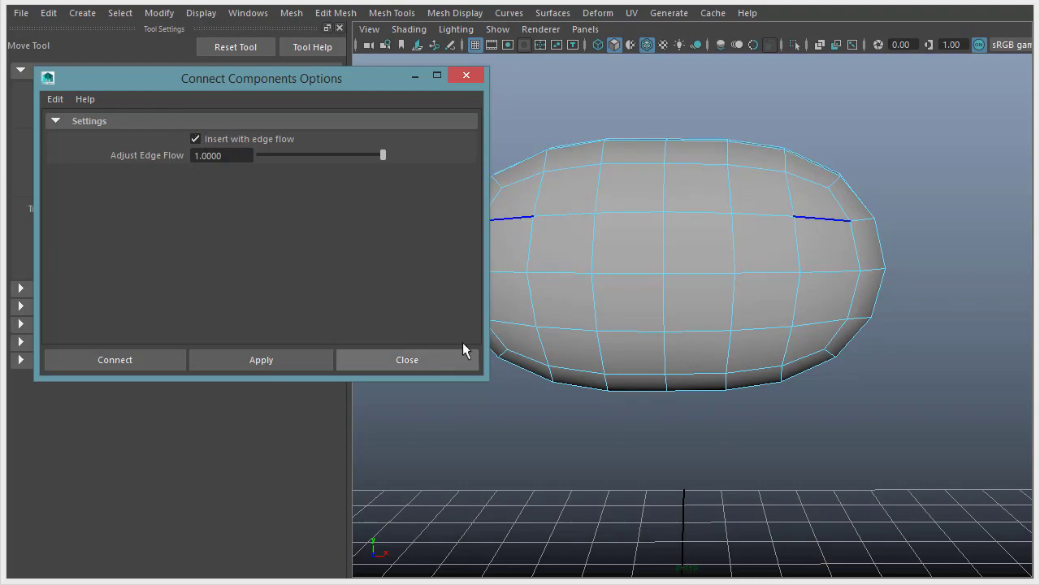
left_click(428, 360)
left_click(340, 28)
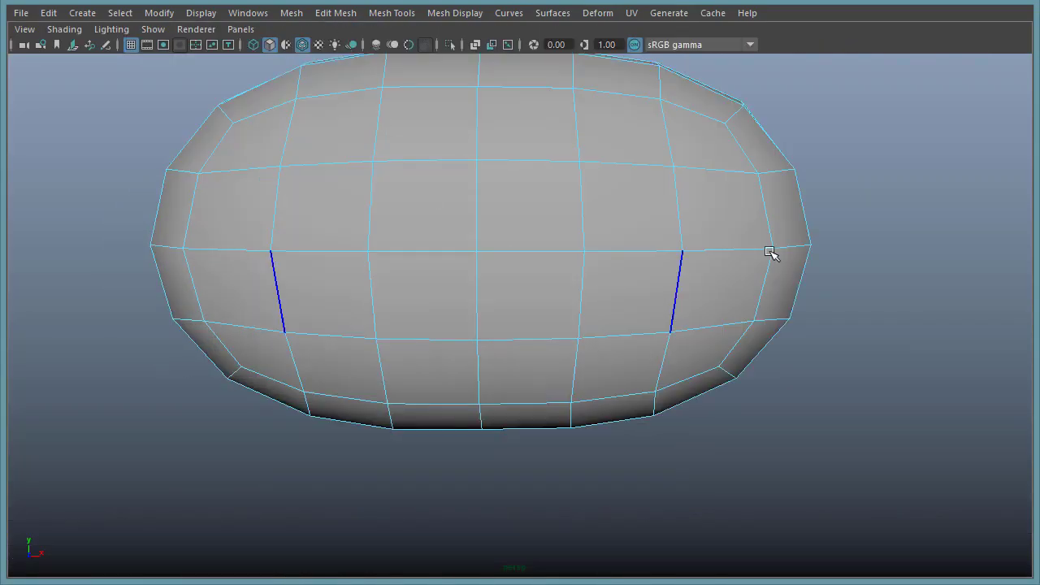
Select all vertices on both sides of the centre loop and try averaging them with 10 iterations.
scroll(620, 257, "down", 5)
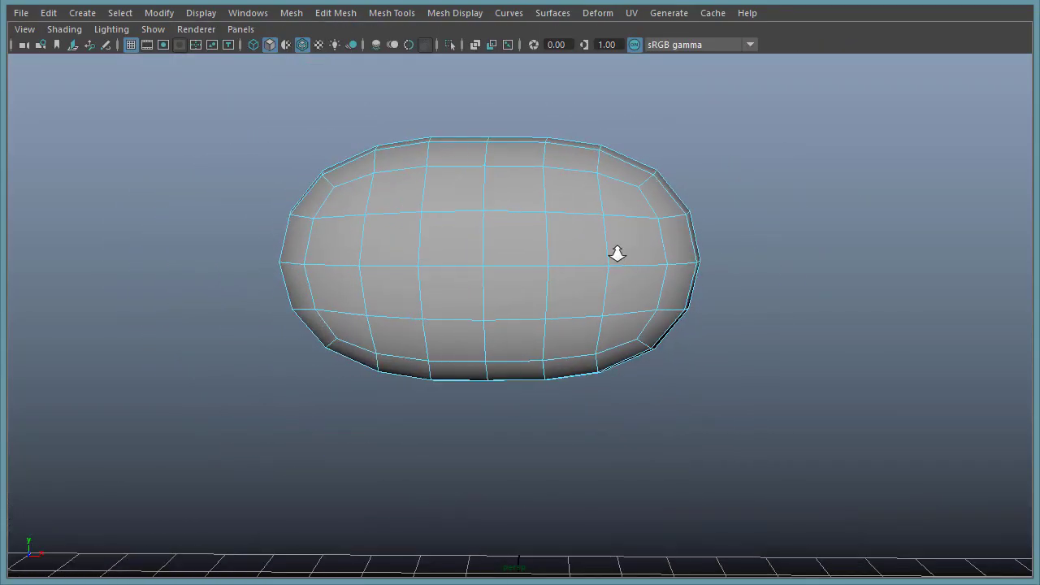
right_click_drag(631, 219, 549, 219)
left_click_drag(551, 94, 756, 439)
key("r")
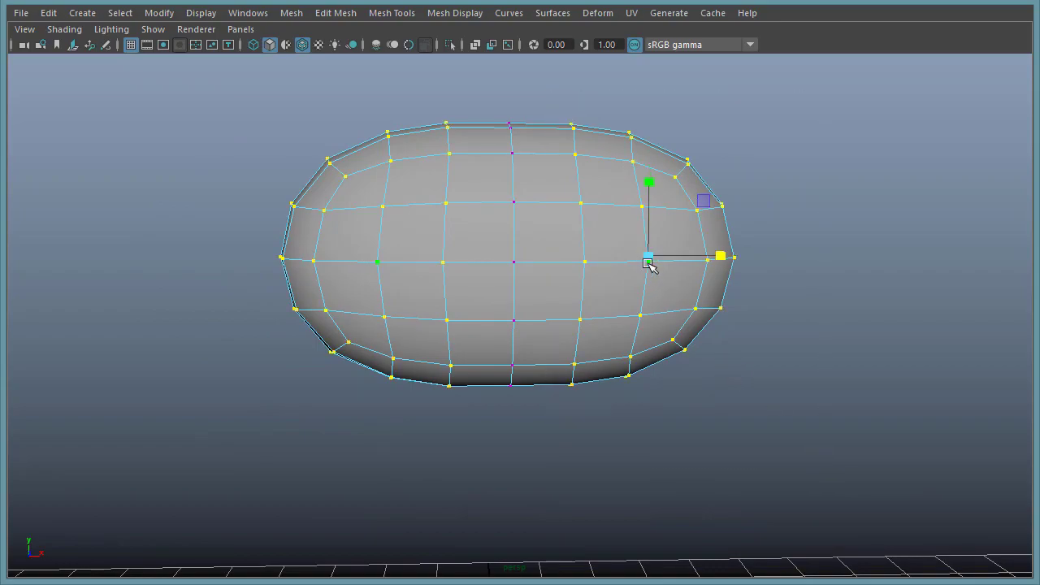
left_click_drag(649, 258, 647, 255)
left_click_drag(715, 306, 646, 299, "alt")
right_click(525, 211, "shift")
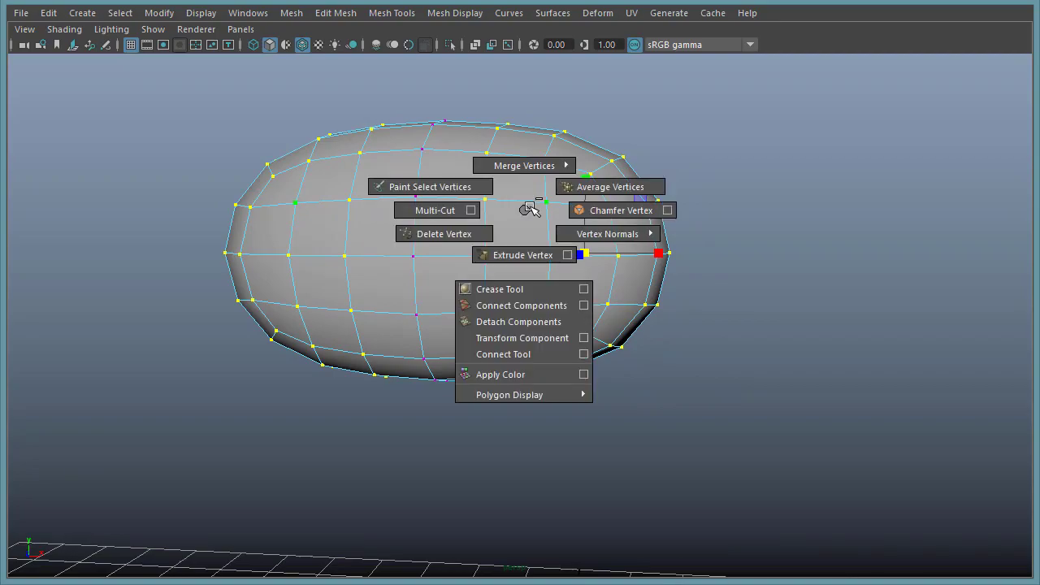
left_click(610, 187)
middle_click_drag(734, 209, 753, 213)
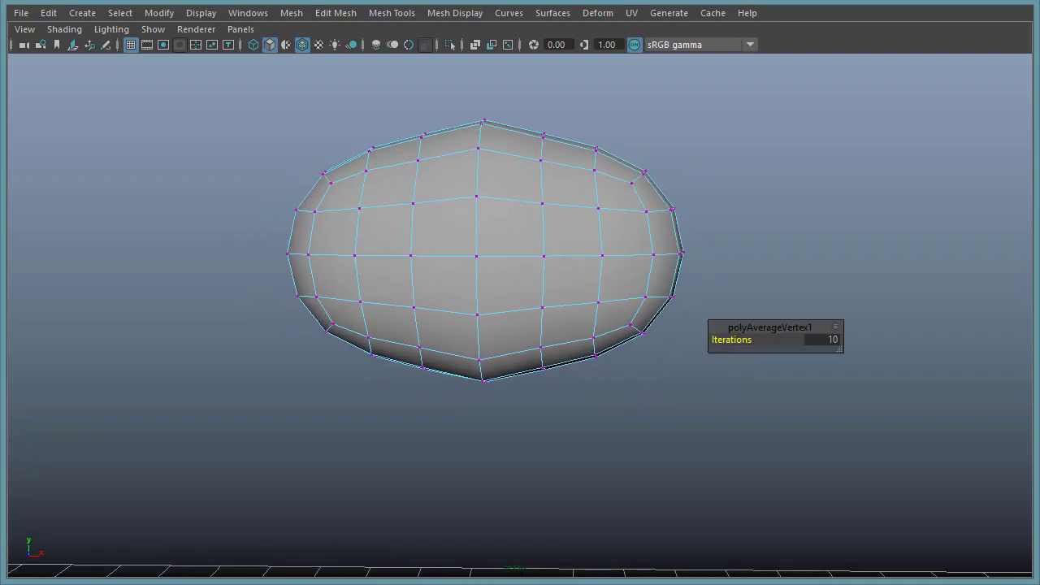
key("ctrl+z")
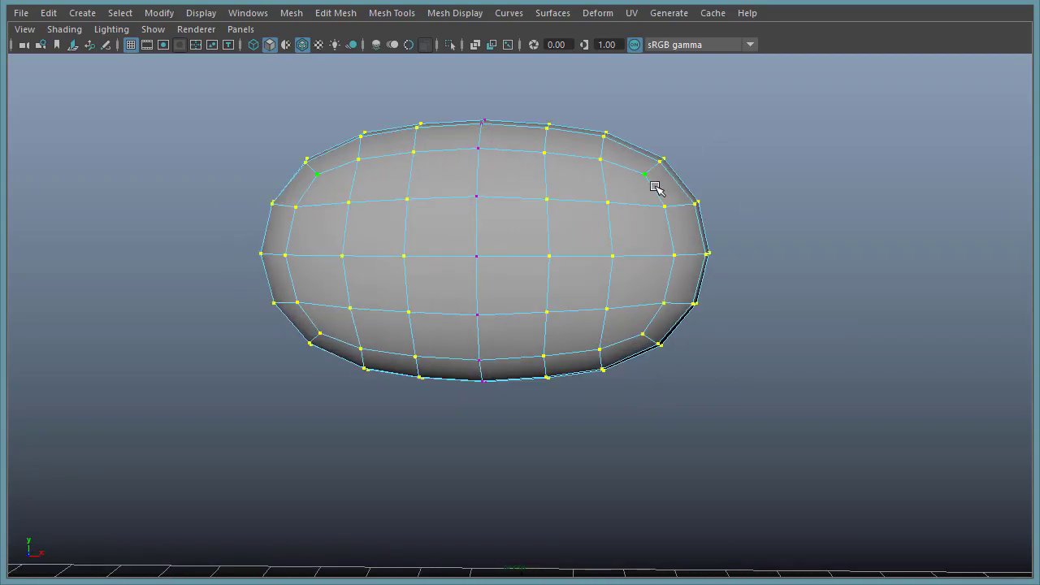
Return the mesh to object mode and turn on its smooth mesh preview.
left_click_drag(659, 189, 625, 204, "alt")
right_click_drag(512, 225, 590, 179)
left_click(770, 150)
left_click_drag(773, 149, 796, 184, "alt")
left_click(529, 247)
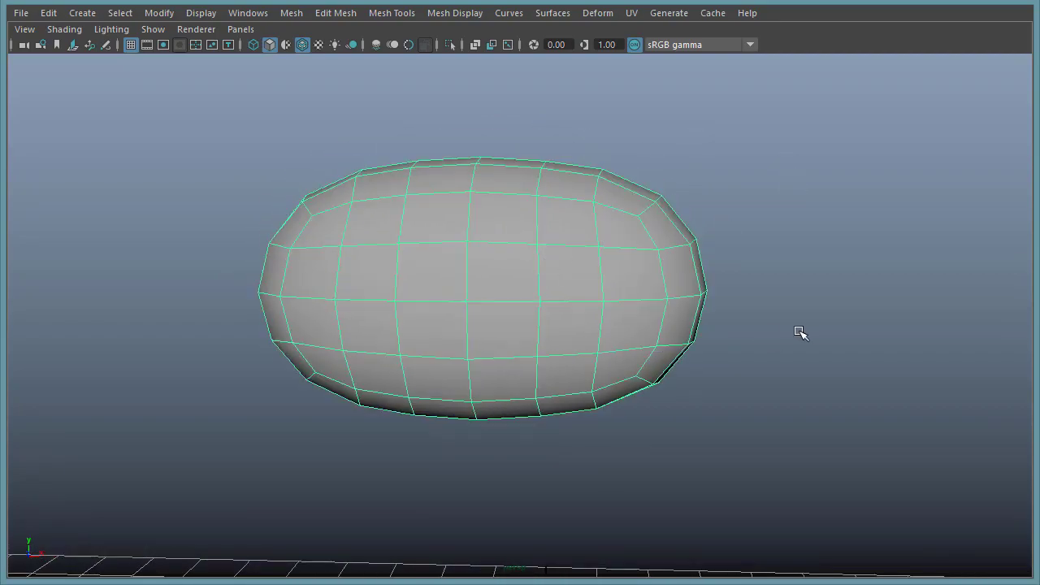
key("3")
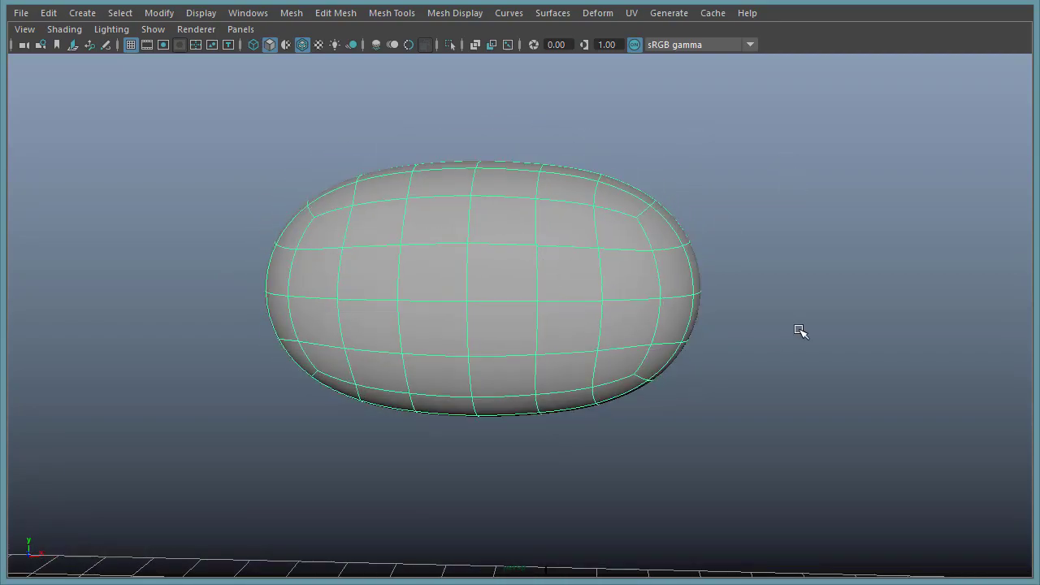
left_click(784, 301)
left_click_drag(784, 301, 735, 325, "alt")
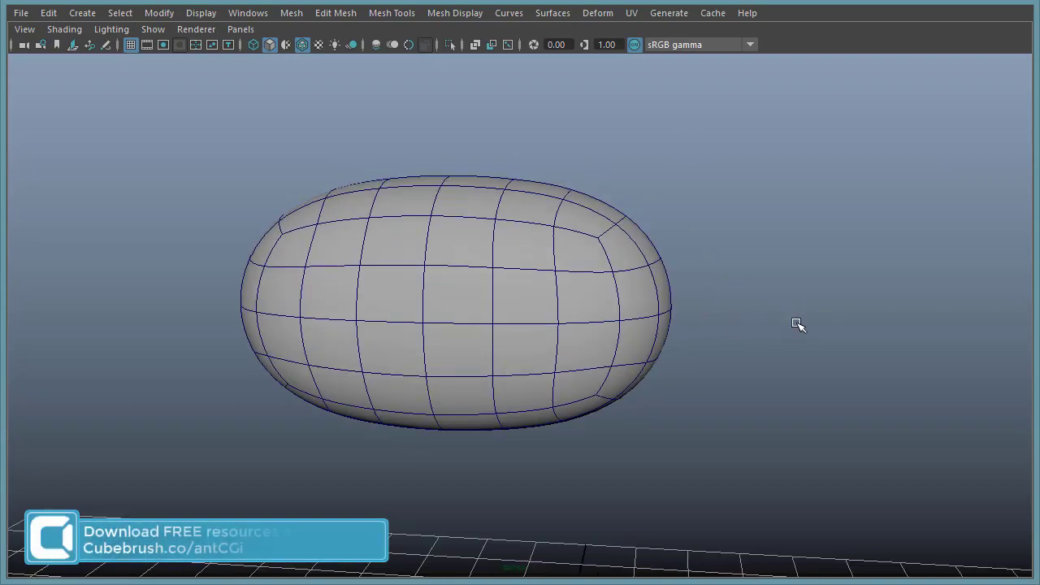
right_click_drag(793, 324, 640, 325, "alt")
left_click_drag(640, 325, 771, 305, "alt")
Switch the smoothed mesh to vertex editing and select the symmetrical vertex pair beside the centre loop on the middle row.
left_click(634, 275)
right_click_drag(639, 243, 618, 242)
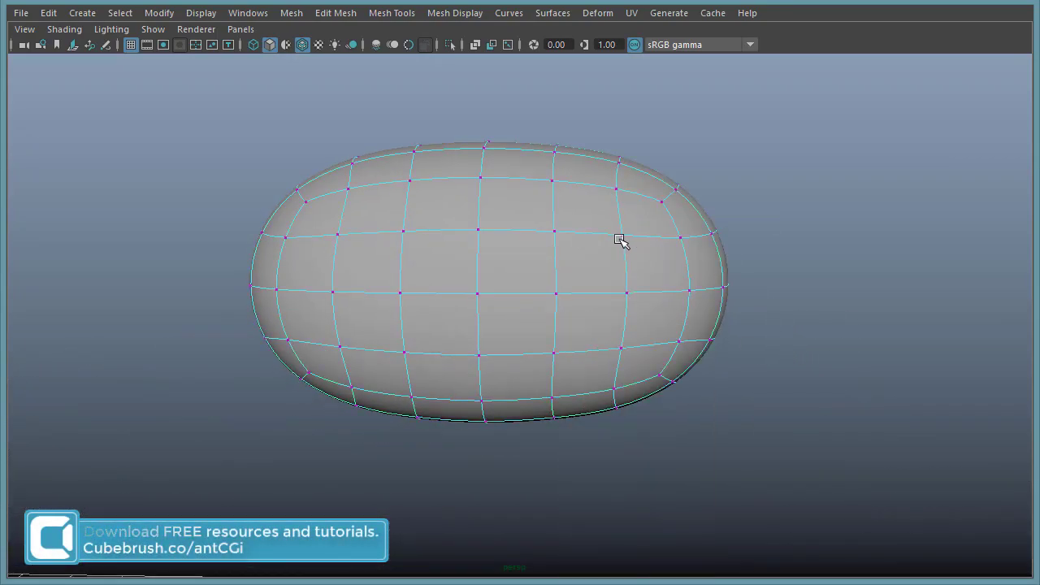
left_click_drag(618, 242, 639, 246, "alt")
left_click_drag(836, 324, 794, 309, "alt")
left_click(573, 331)
left_click_drag(568, 293, 687, 268, "alt")
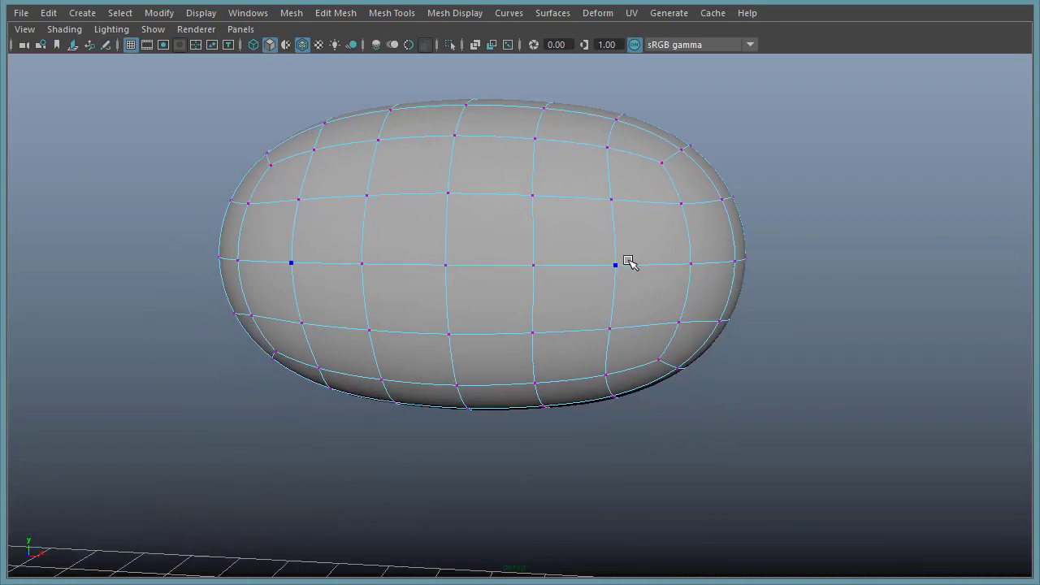
left_click(567, 290)
left_click(601, 265)
left_click(536, 266)
left_click_drag(623, 278, 676, 259, "alt")
middle_click_drag(676, 259, 645, 255, "alt")
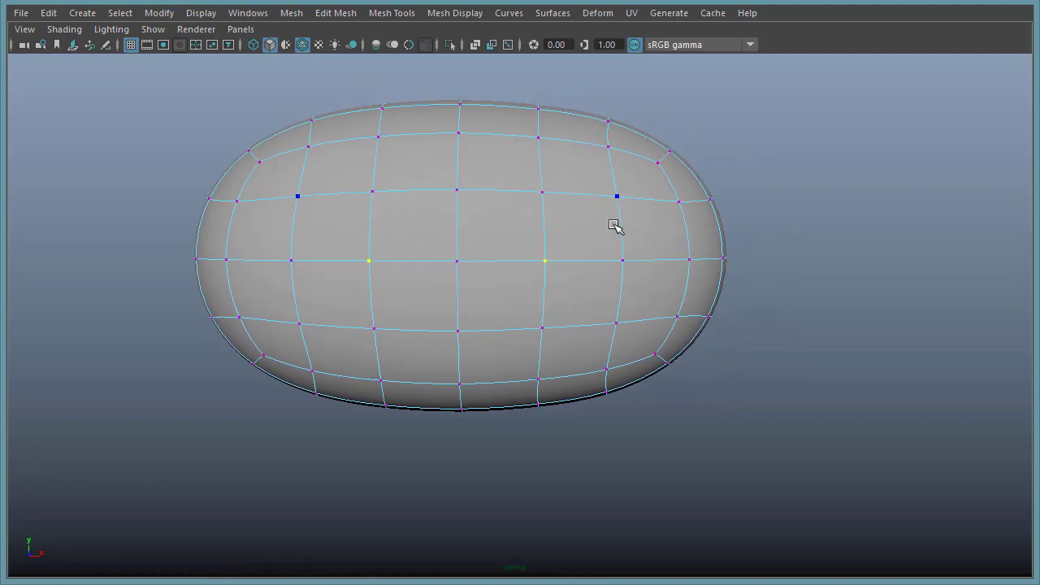
Try sliding the second edge loops out from the centre with the Slide Edge Tool, and undo the slide.
right_click_drag(627, 258, 588, 343)
left_click(615, 242)
middle_click_drag(600, 227, 574, 233)
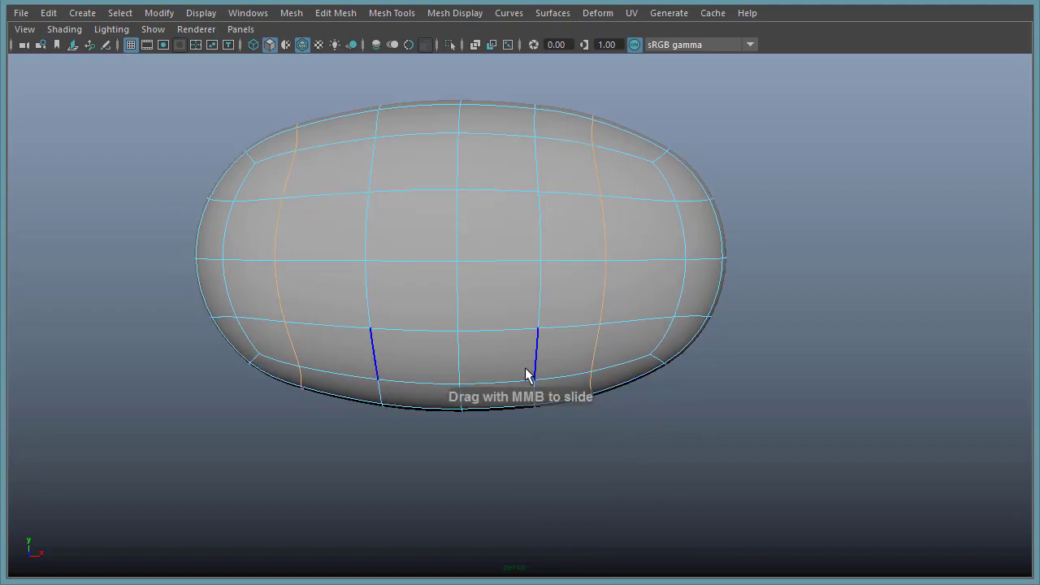
middle_click_drag(506, 219, 506, 226, "alt")
key("ctrl+z")
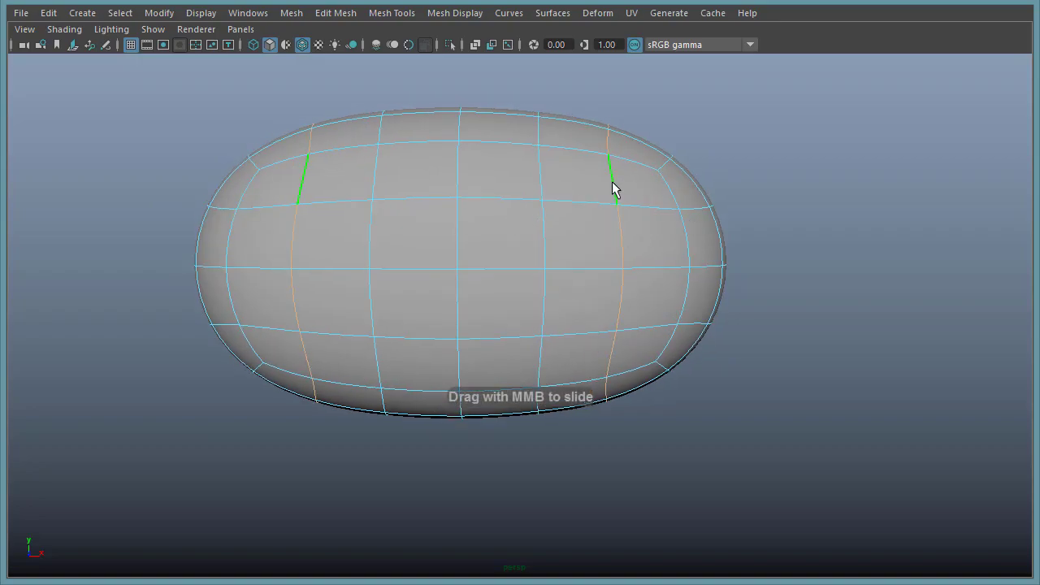
Try another small slide of the same pair of edge loops, bring them back and return the mesh to object mode.
middle_click_drag(589, 211, 583, 207)
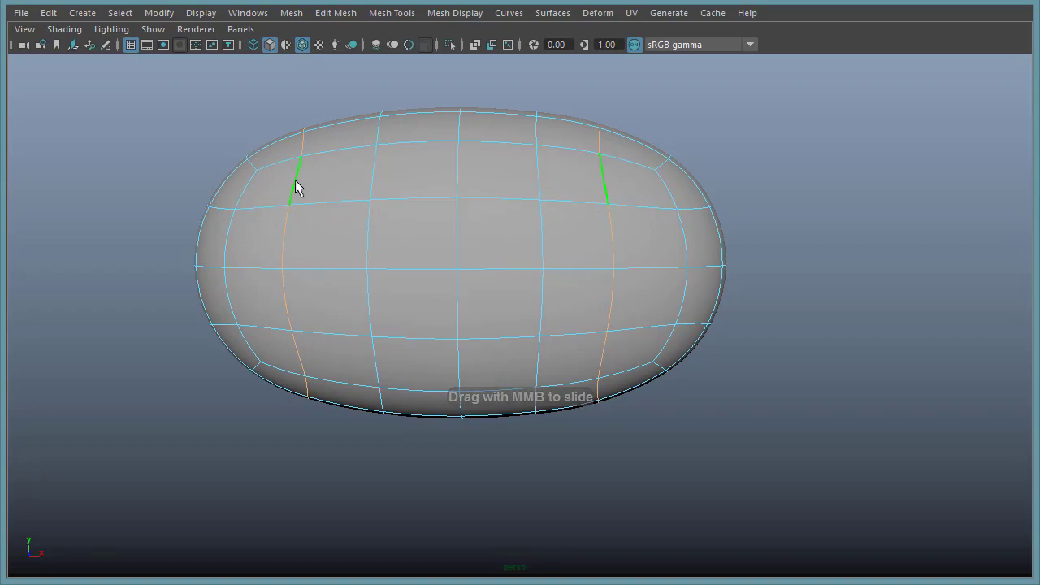
middle_click_drag(576, 184, 585, 185, "alt")
middle_click_drag(598, 237, 742, 233)
right_click_drag(591, 220, 683, 196)
left_click(632, 238)
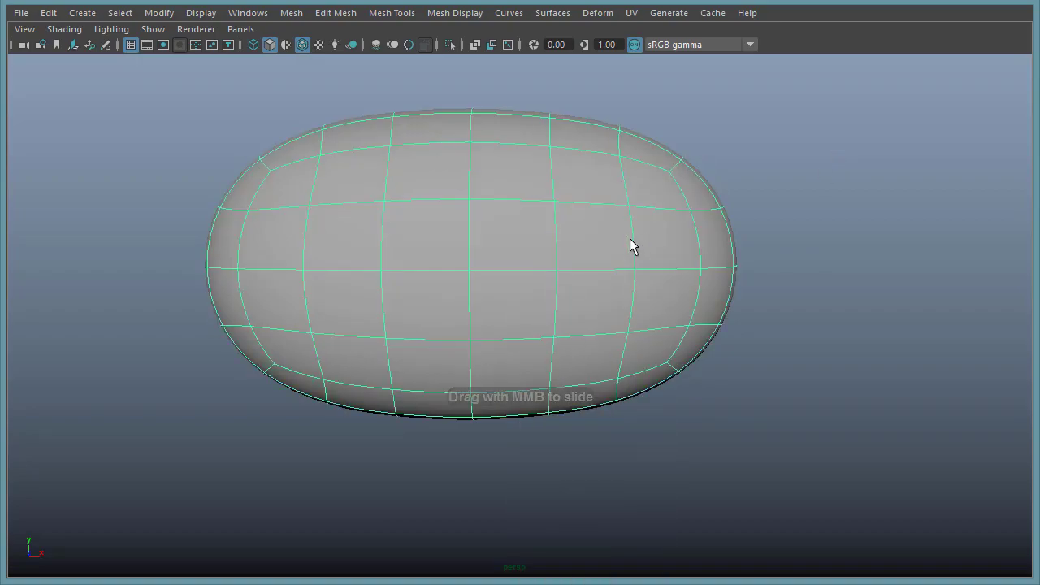
Switch the mesh to vertex editing and select the symmetrical vertex pair two loops out from the centre on the middle row.
left_click_drag(632, 246, 603, 255, "alt")
right_click_drag(541, 259, 472, 258)
left_click_drag(540, 292, 559, 280, "alt")
left_click(595, 262)
right_click(564, 285, "shift")
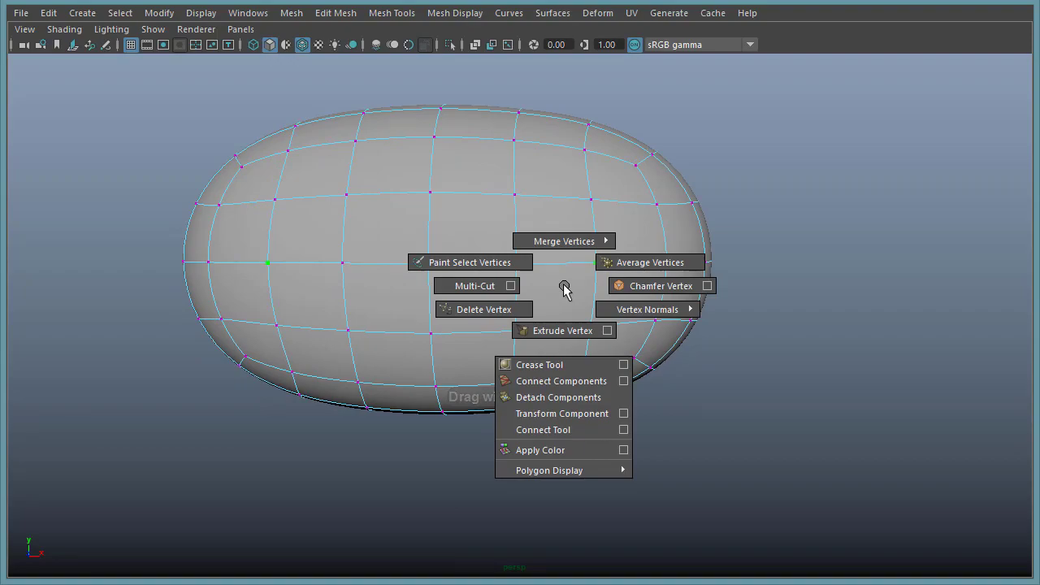
right_click(564, 285, "ctrl")
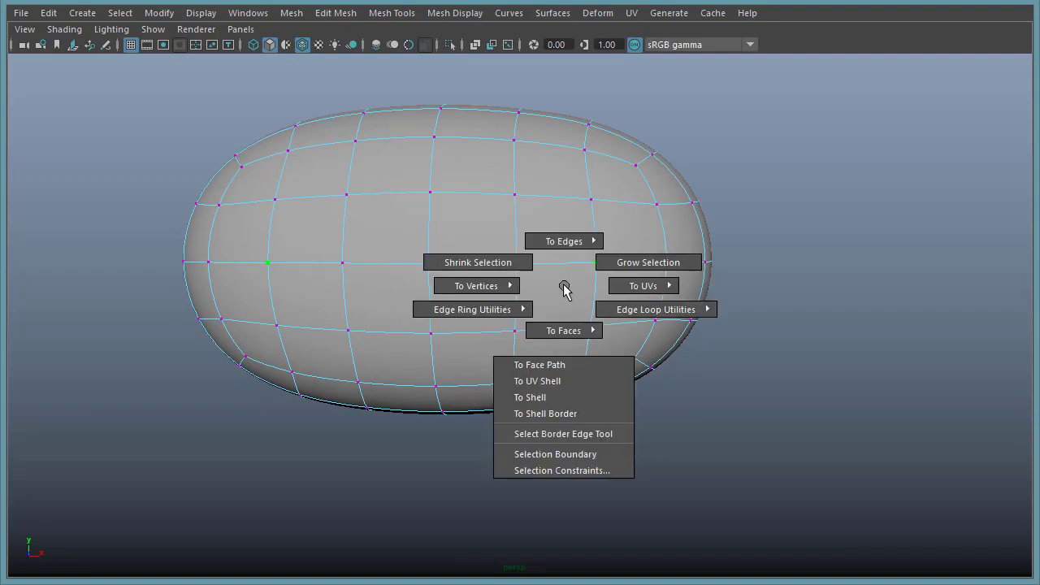
right_click(564, 285, "ctrl+shift")
right_click_drag(577, 261, 600, 268, "shift")
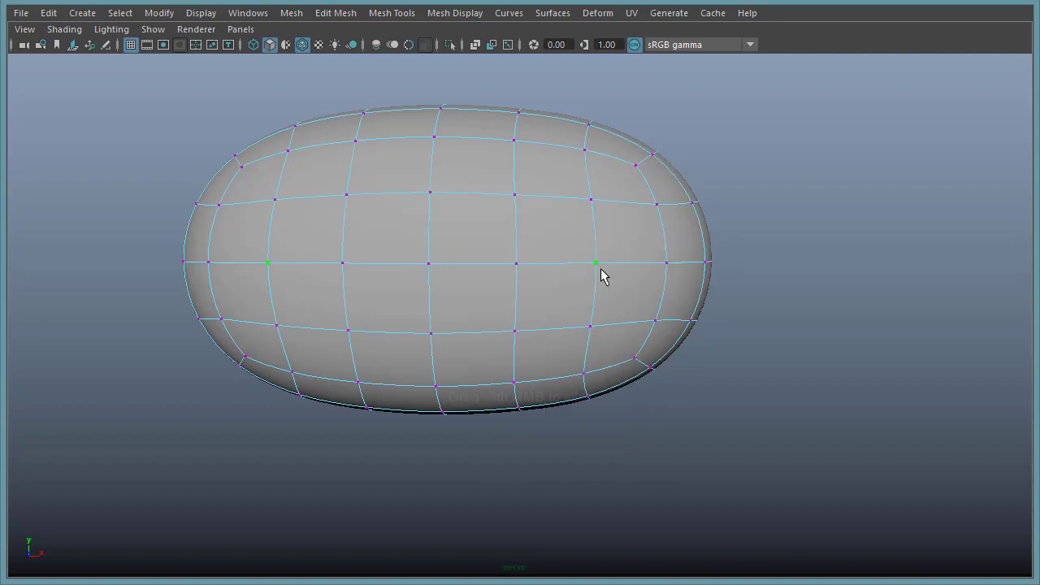
right_click(602, 280, "shift")
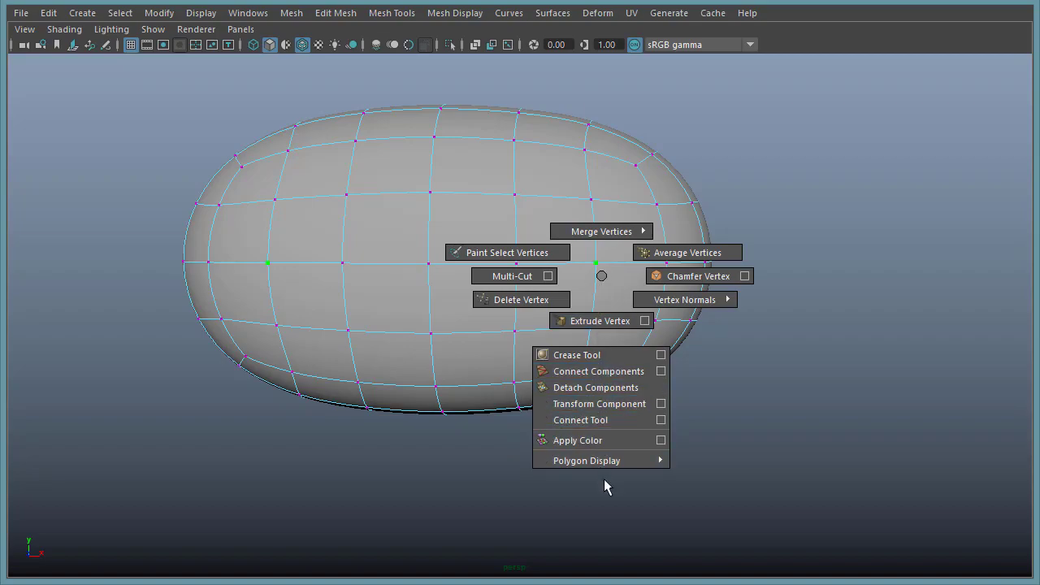
left_click(713, 507)
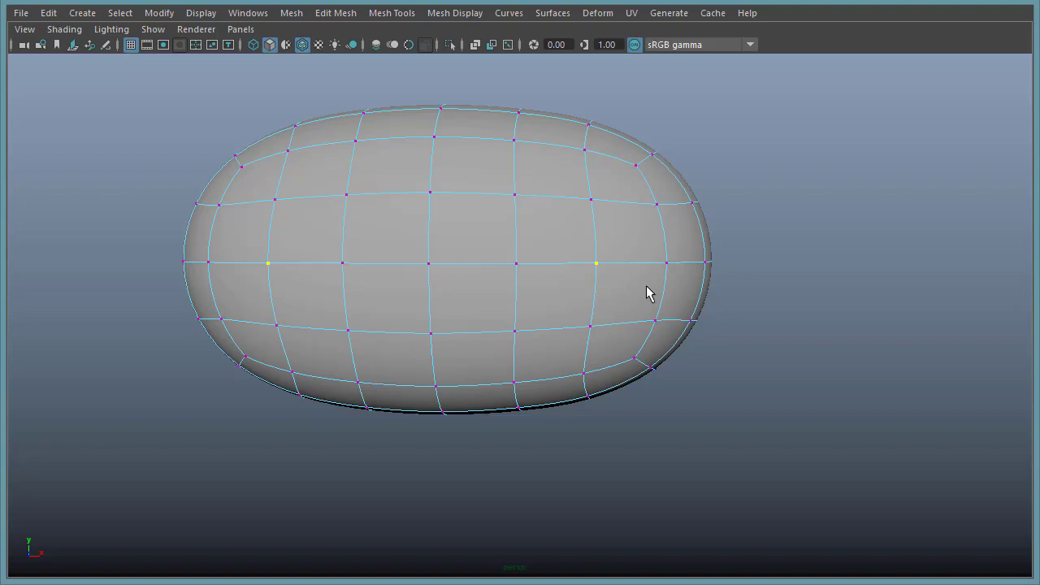
key("w")
right_click_drag(622, 229, 690, 208)
left_click(610, 261)
right_click_drag(609, 262, 531, 262)
left_click(817, 342)
left_click(590, 279)
right_click_drag(589, 280, 590, 280, "shift")
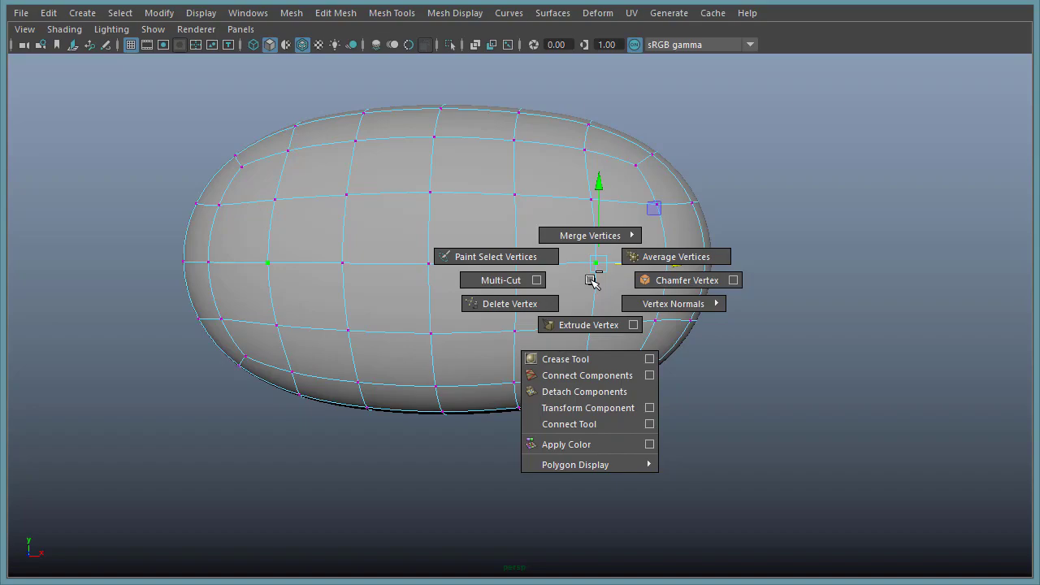
right_click_drag(590, 279, 590, 279, "ctrl")
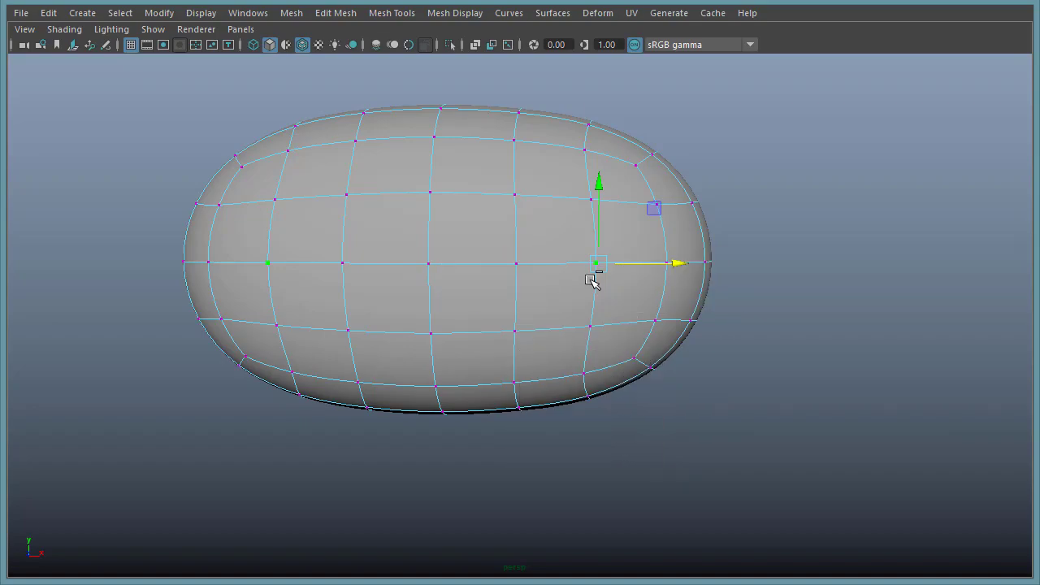
key("w")
left_click_drag(590, 279, 590, 279)
right_click_drag(590, 279, 589, 280, "shift")
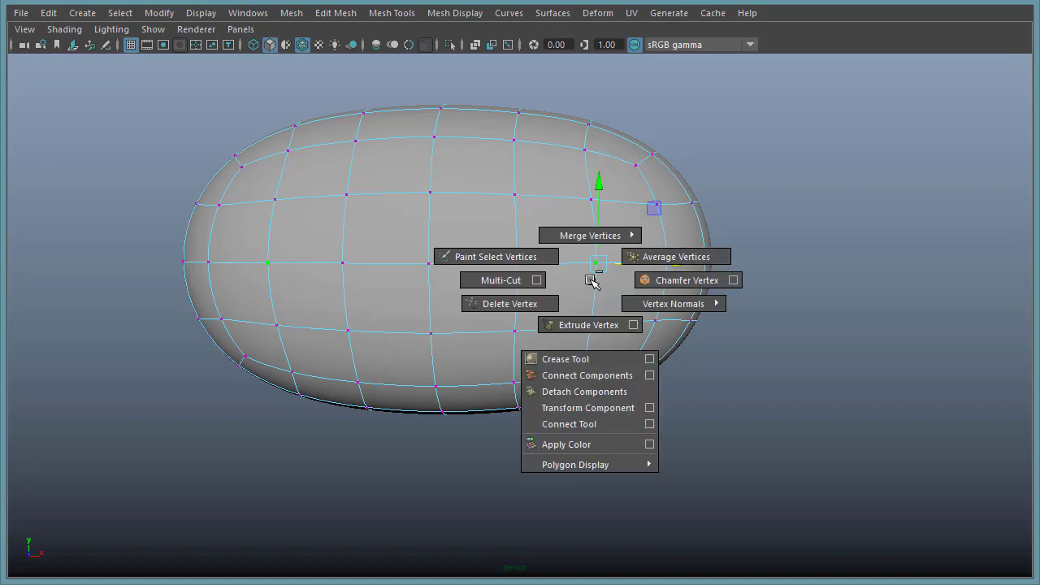
mouse_move(589, 279)
right_mouse_down("shift")
mouse_move(601, 266)
mouse_move(709, 263)
mouse_move(605, 266)
right_mouse_up("shift")
Chamfer the symmetrical vertex pair two loops out from the centre with a width of 1.
key("q")
right_click_drag(604, 266, 605, 227)
right_click_drag(636, 262, 520, 256, "shift")
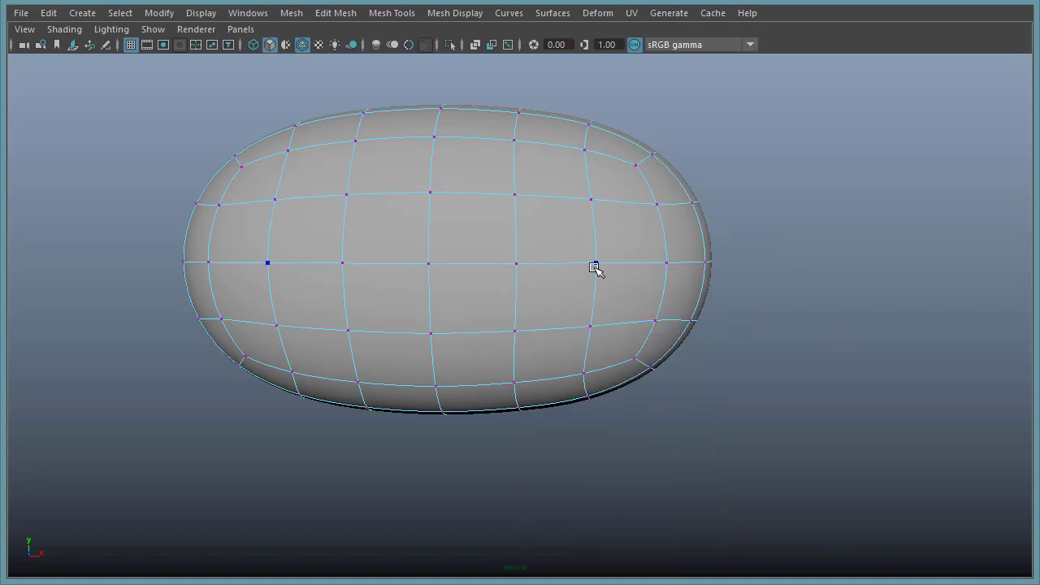
right_click_drag(596, 266, 596, 266, "shift")
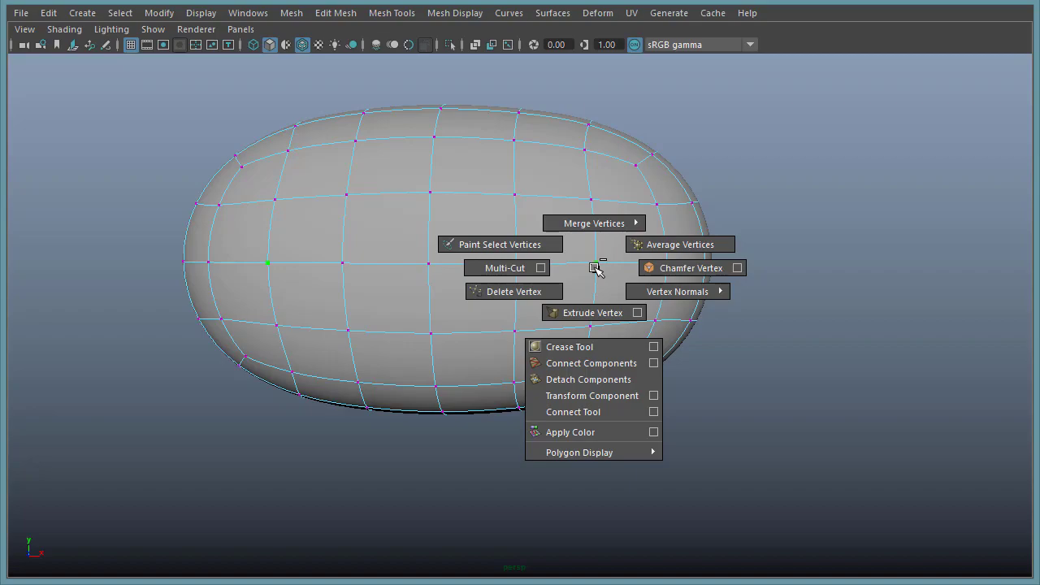
right_click_drag(595, 265, 674, 265, "shift")
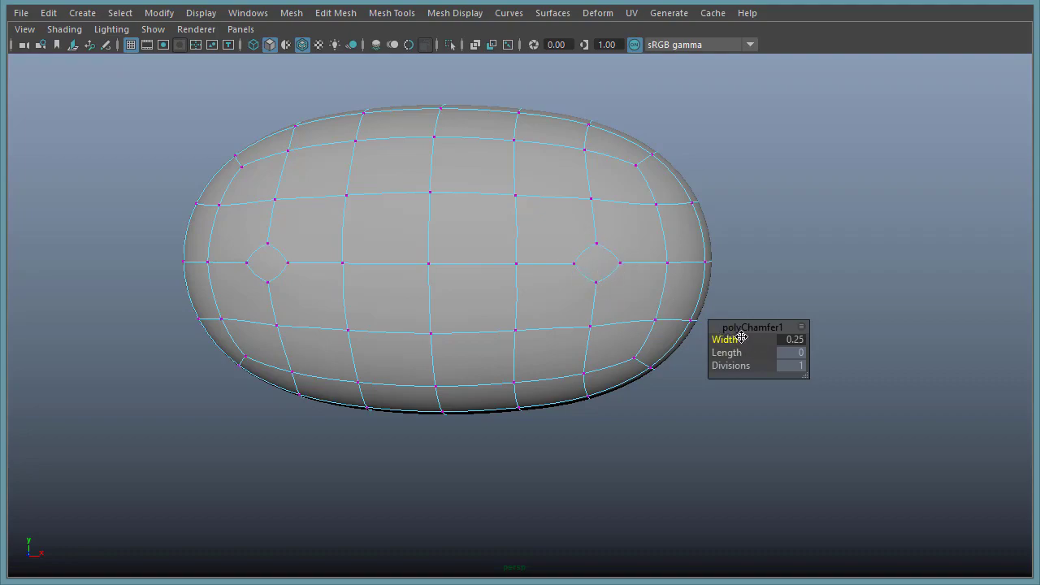
left_click_drag(729, 338, 748, 335)
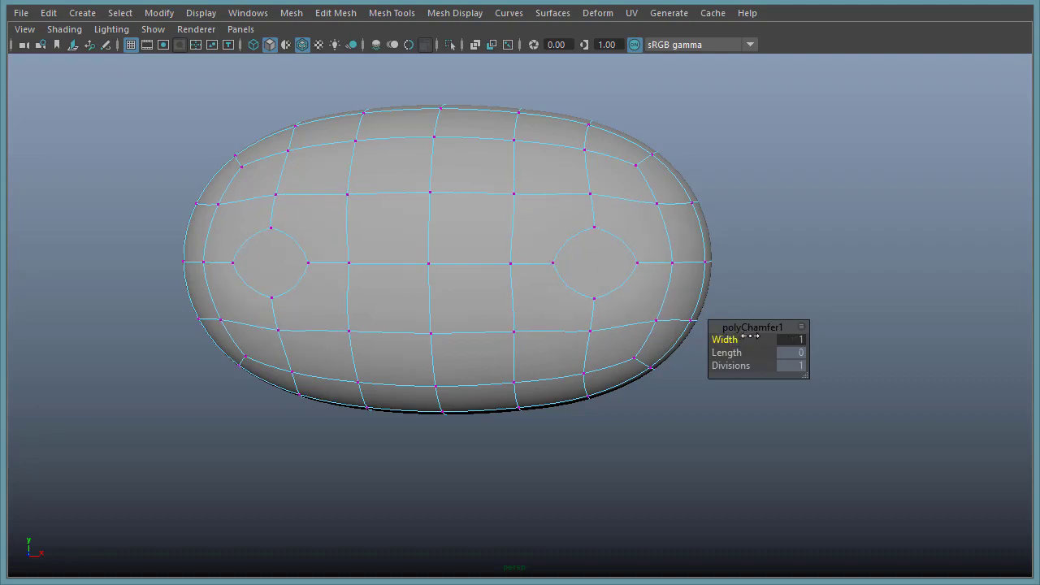
Try connecting the four border edges of the mirrored diamond-shaped faces with Connect Components.
right_click_drag(596, 241, 596, 263)
left_click(593, 263)
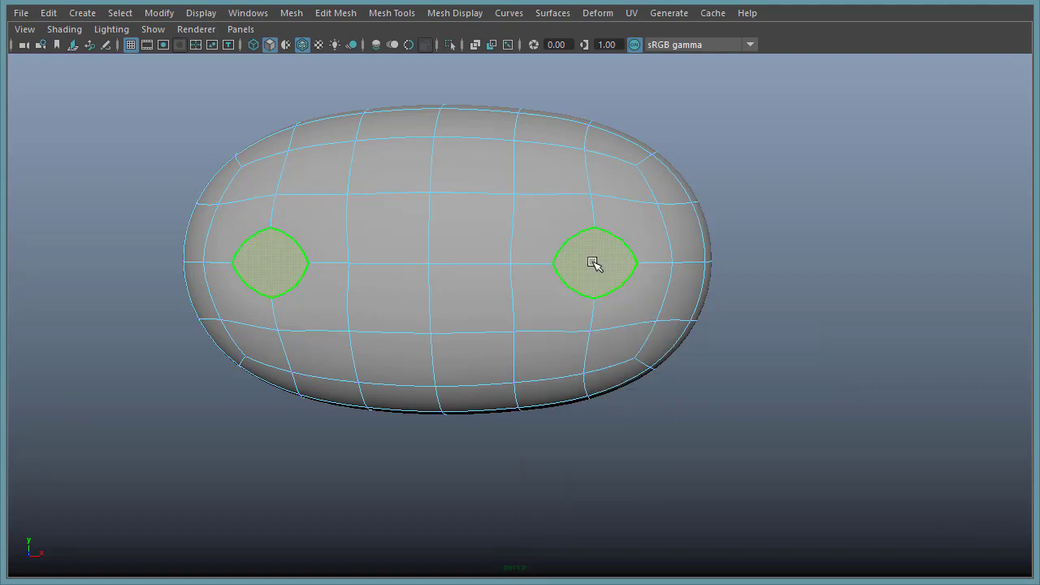
left_click_drag(593, 262, 623, 290, "alt")
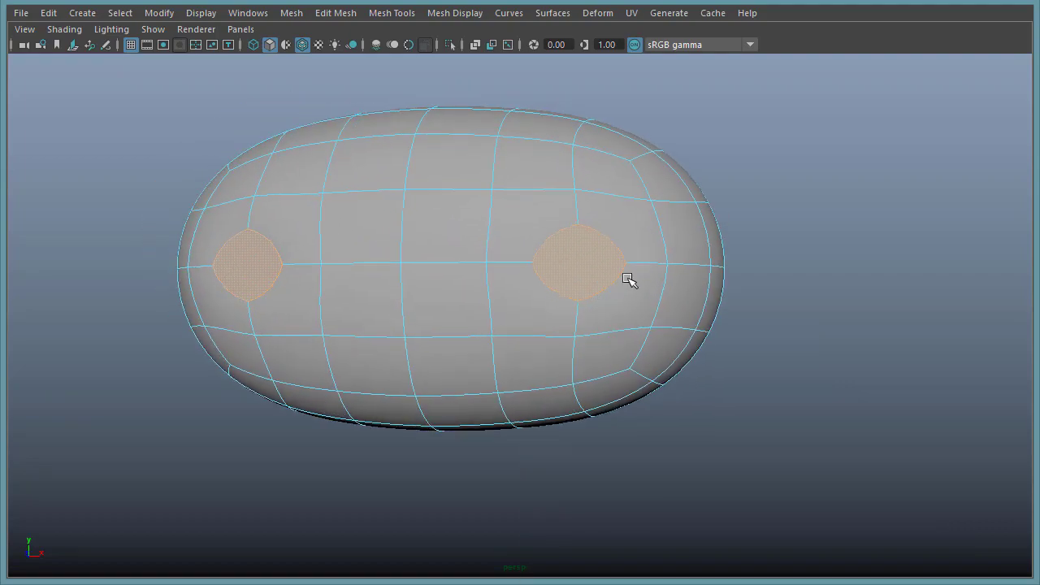
right_click_drag(639, 298, 622, 255)
left_click(605, 241)
left_click(621, 278)
left_click(553, 245)
right_click(551, 244, "shift")
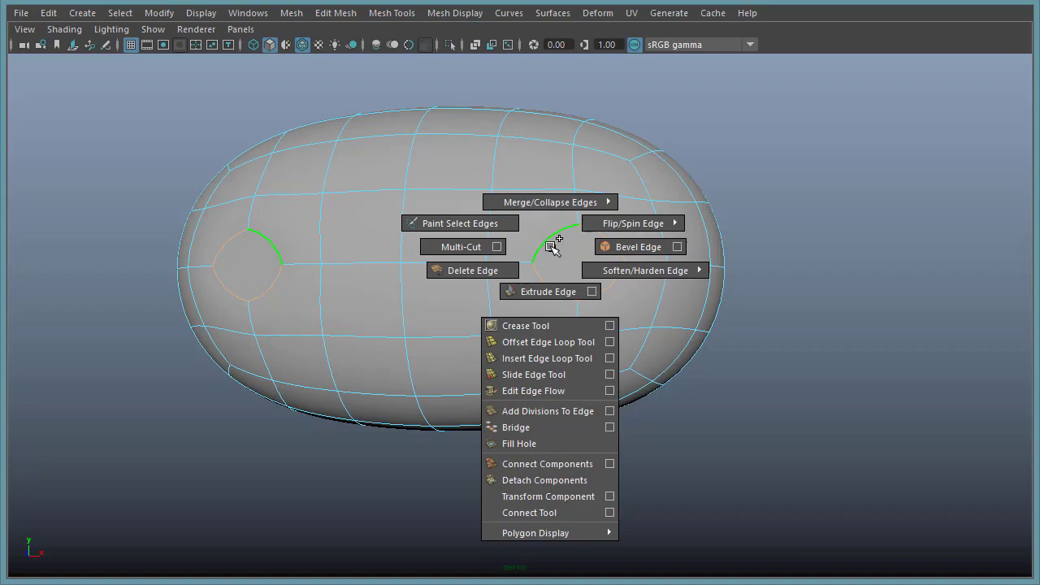
right_click_drag(550, 246, 545, 289, "shift")
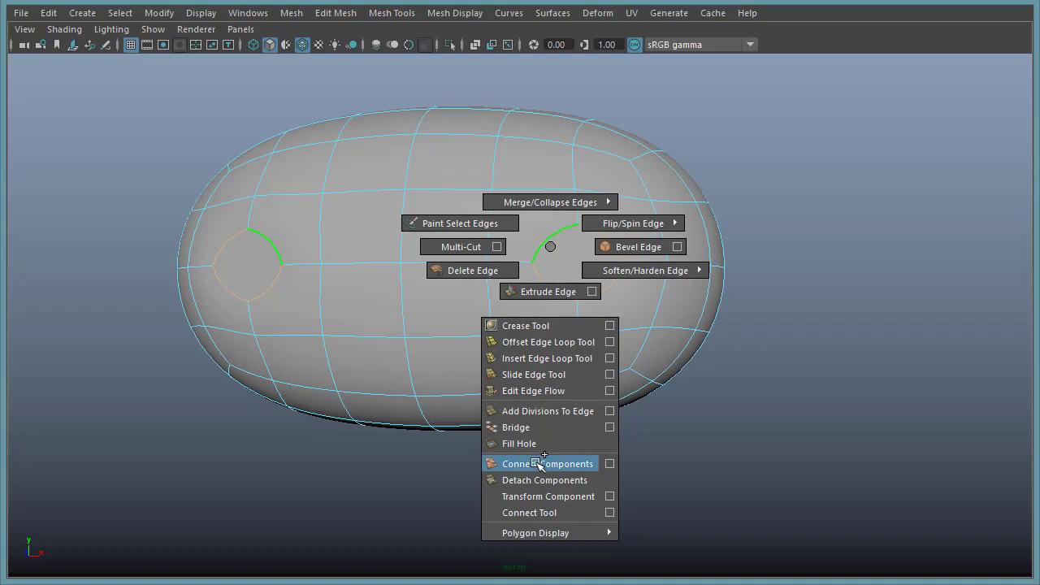
right_click_drag(538, 463, 535, 460, "shift")
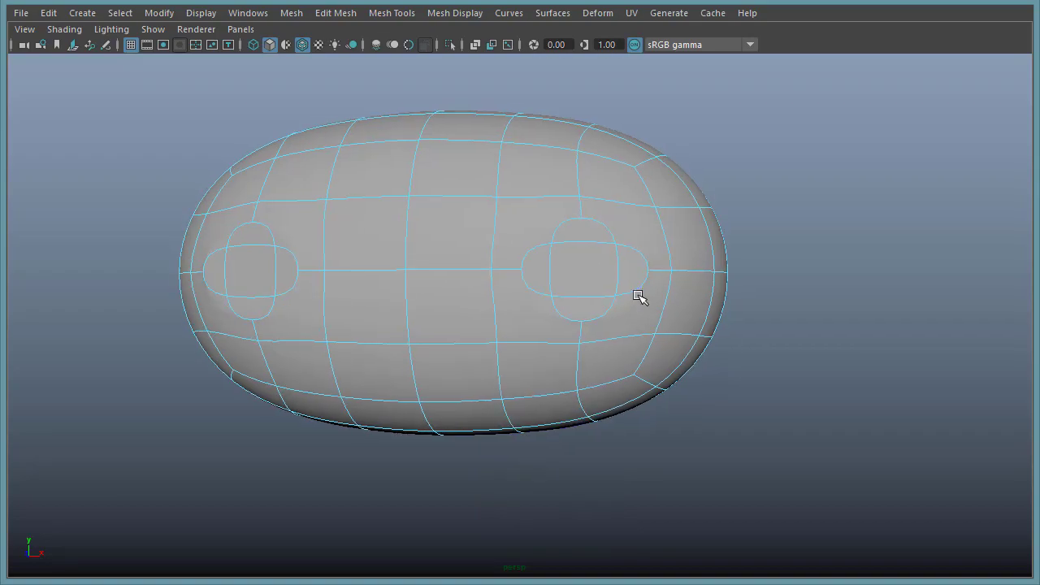
Connect each border edge of the positive-X diamond face to an adjacent surrounding loop edge with Connect Components, on all four sides.
right_click_drag(606, 315, 660, 315, "alt")
left_click(563, 225)
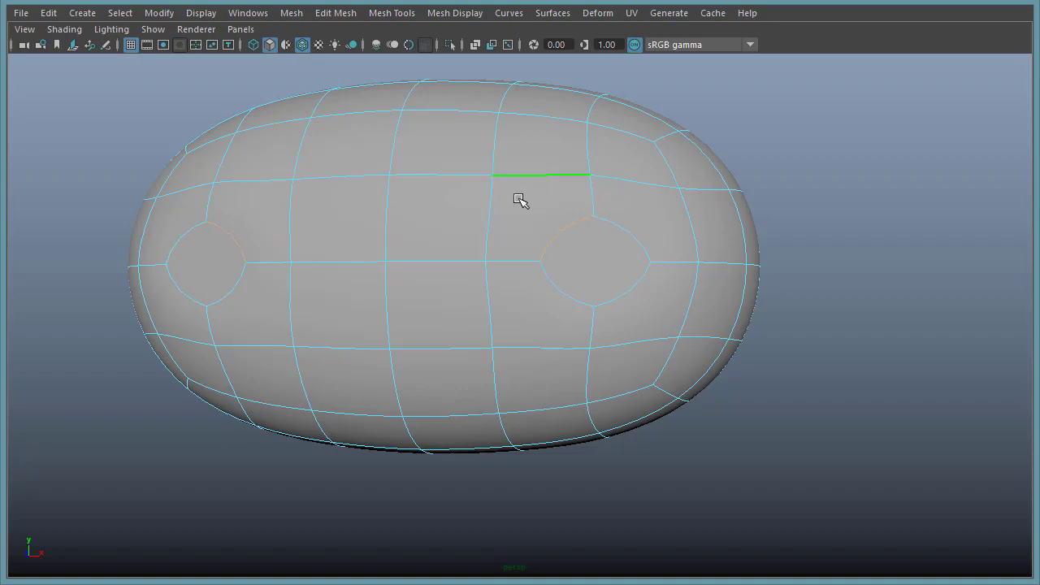
right_click(549, 193, "shift")
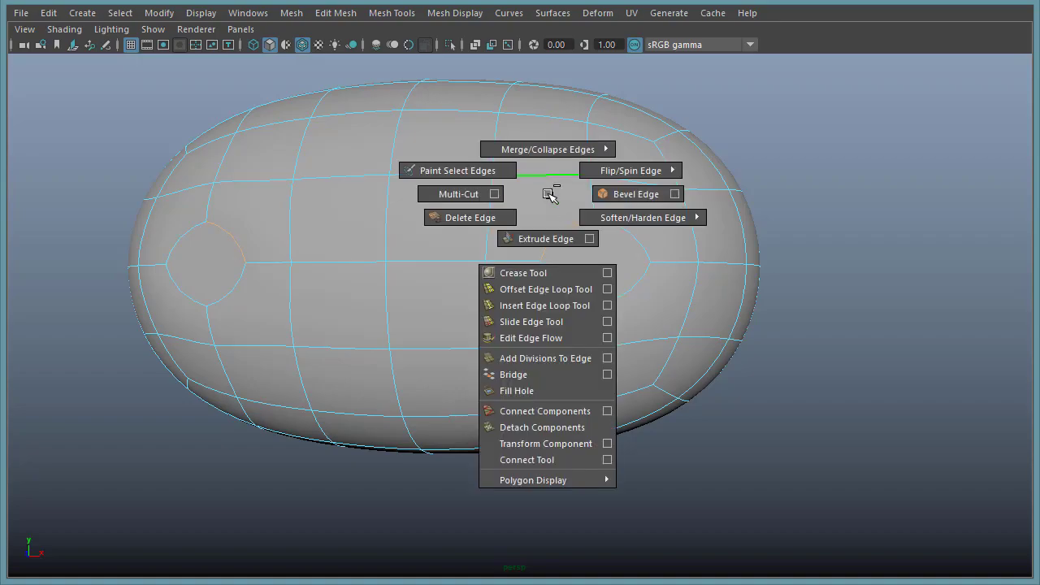
left_click(580, 410)
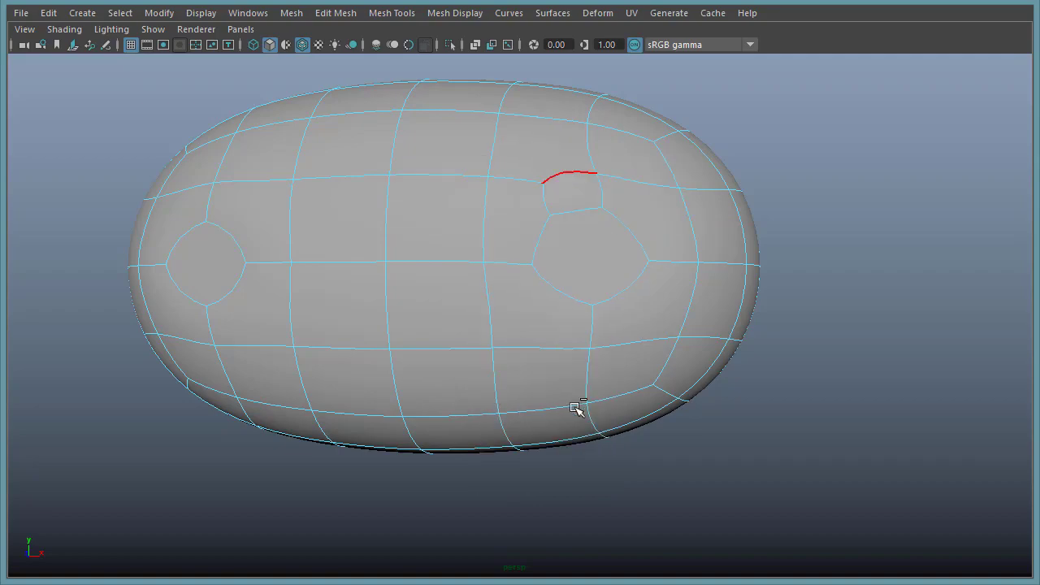
left_click(694, 223, "ctrl")
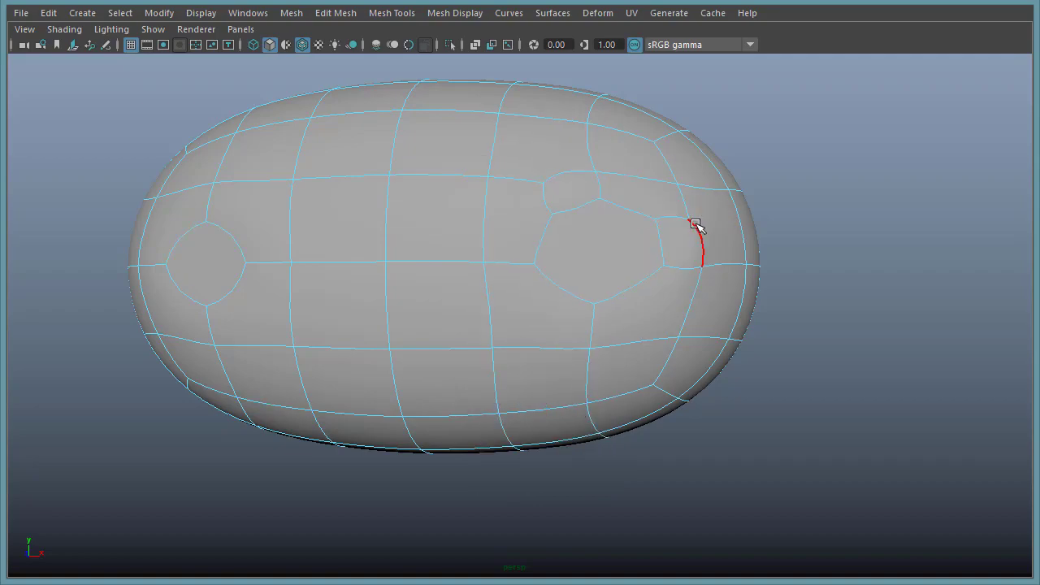
left_click(657, 339, "ctrl")
left_click(530, 358, "ctrl")
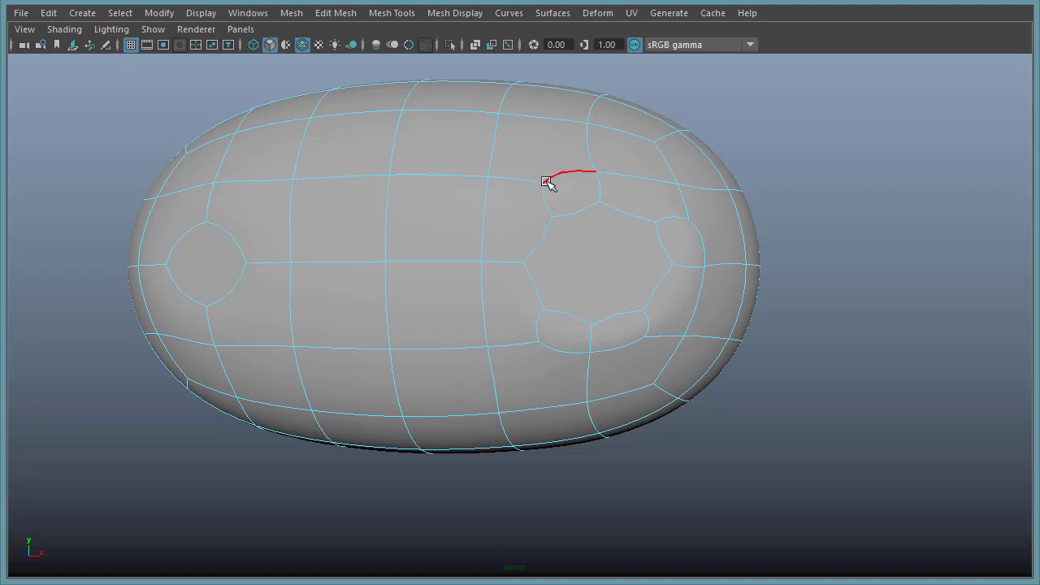
Collapse the short surrounding loop edges beside the four new connections on the positive-X side.
right_click(574, 206, "shift")
right_click_drag(573, 169, 630, 129, "shift")
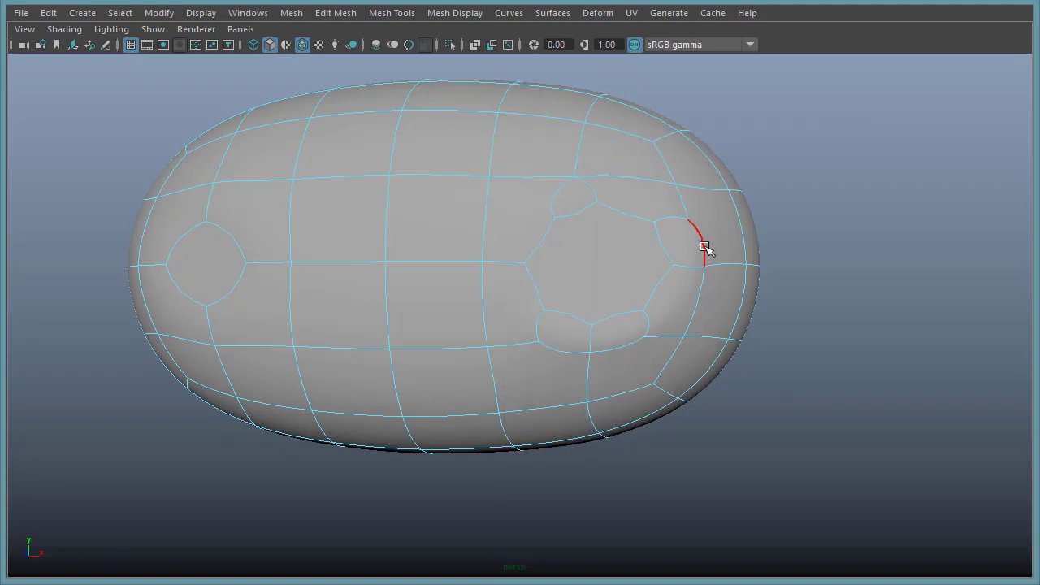
key("g")
key("g")
Select the four large faces surrounding the positive-X chamfered shape and triangulate them.
right_click_drag(528, 213, 530, 227)
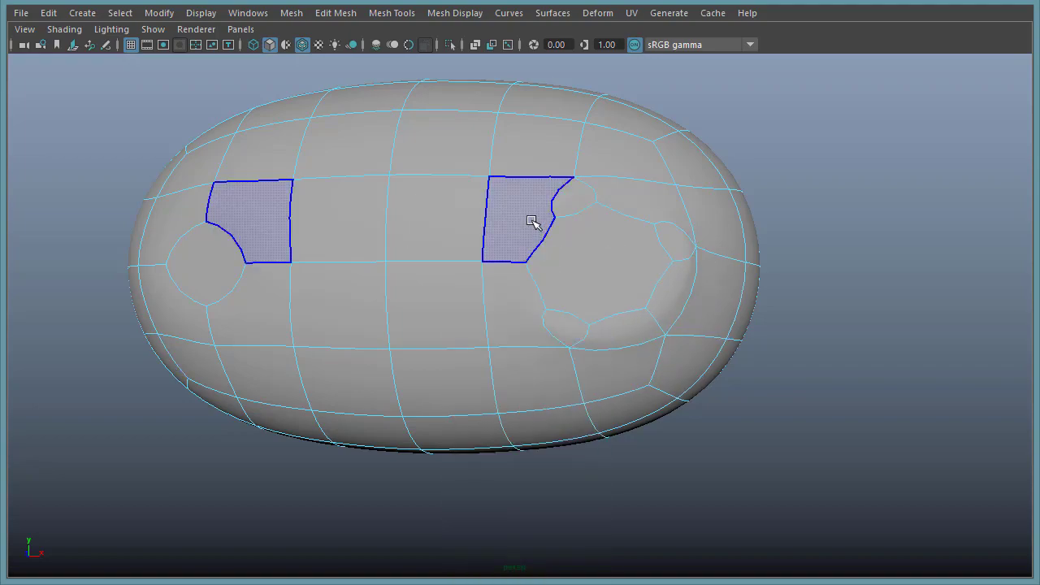
left_click(531, 225)
left_click(662, 198, "shift")
left_click(671, 287, "shift")
left_click(627, 340, "shift")
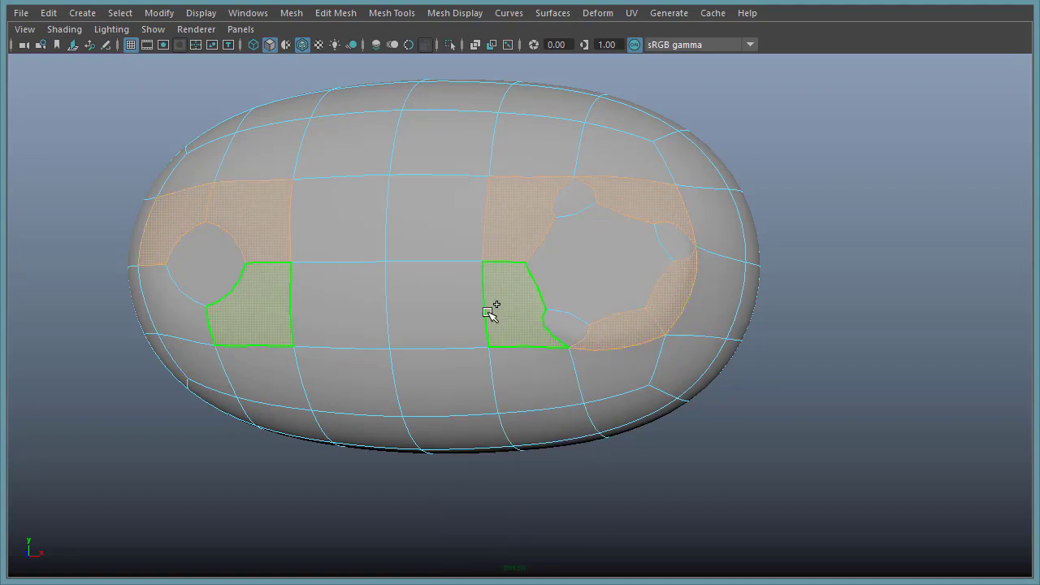
right_click(490, 312, "shift")
left_click(457, 456)
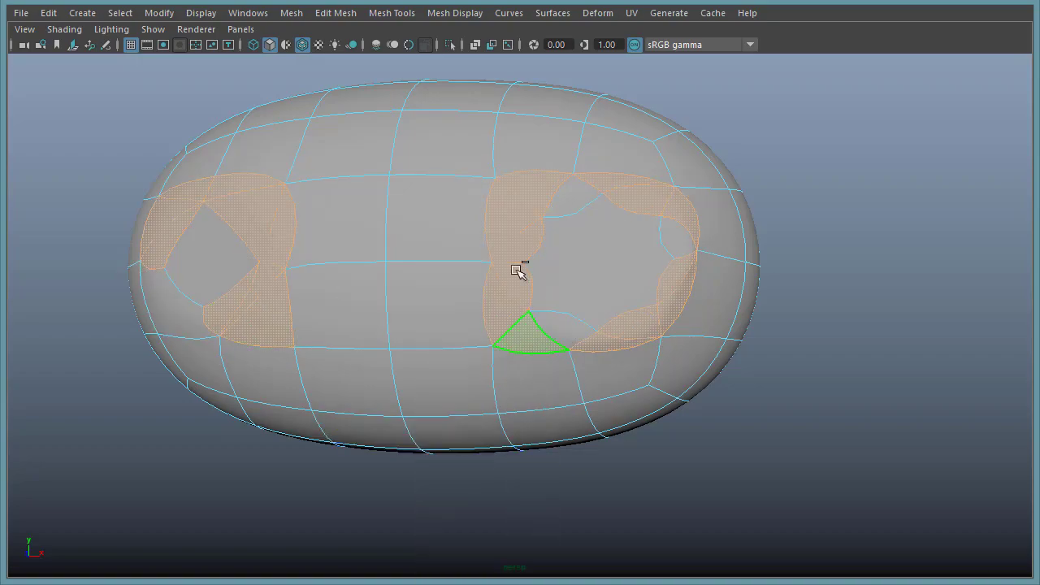
Select the unwanted diagonal edges around the positive-X chamfered shape and delete them.
right_click_drag(542, 190, 544, 174)
left_click(558, 197)
left_click(524, 236, "shift")
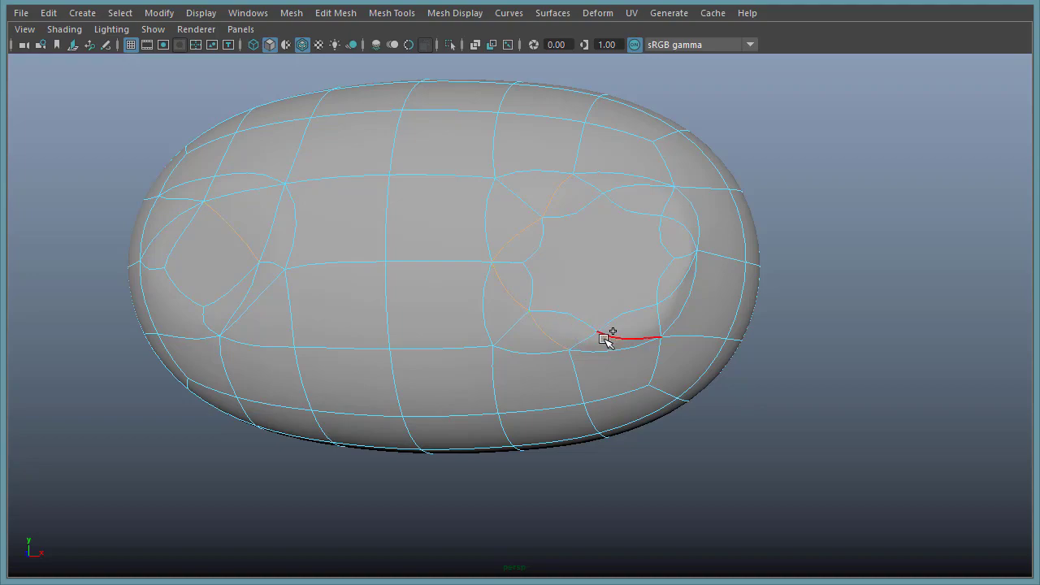
double_click(608, 188, "shift")
key("Delete")
Select the complete ring of faces around the positive-X octagonal face and compare it with the mirrored side.
right_click_drag(514, 220, 513, 254)
left_click(516, 225)
left_click(562, 188, "shift")
left_click(648, 187, "shift")
left_click(706, 207, "shift")
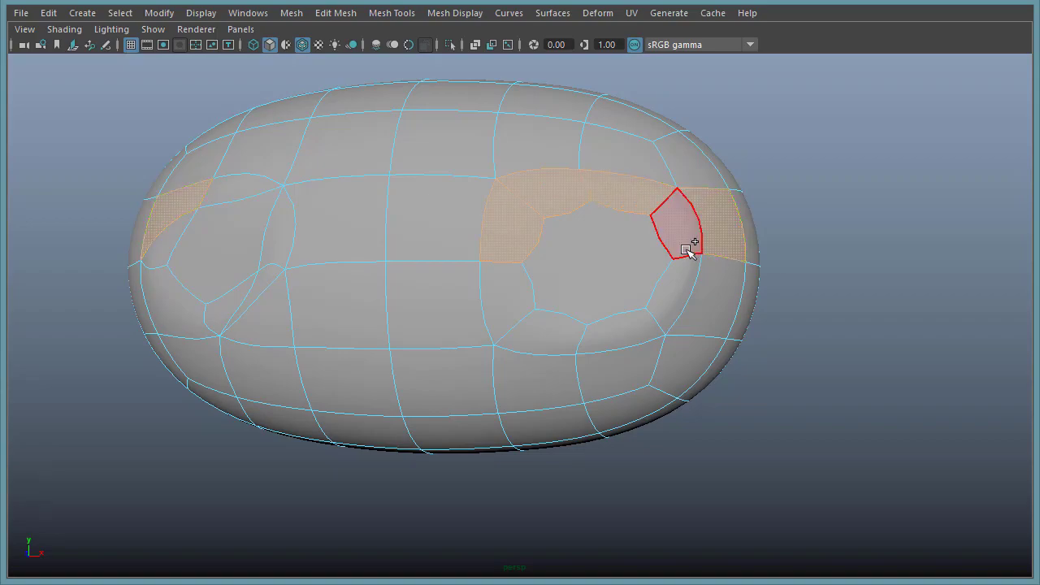
left_click(687, 230)
left_click(633, 198, "shift")
left_click(537, 195, "shift")
left_click(522, 236, "shift")
left_click(521, 296, "shift")
left_click(548, 329, "shift")
left_click(605, 332, "shift")
left_click_drag(645, 314, 662, 287, "alt")
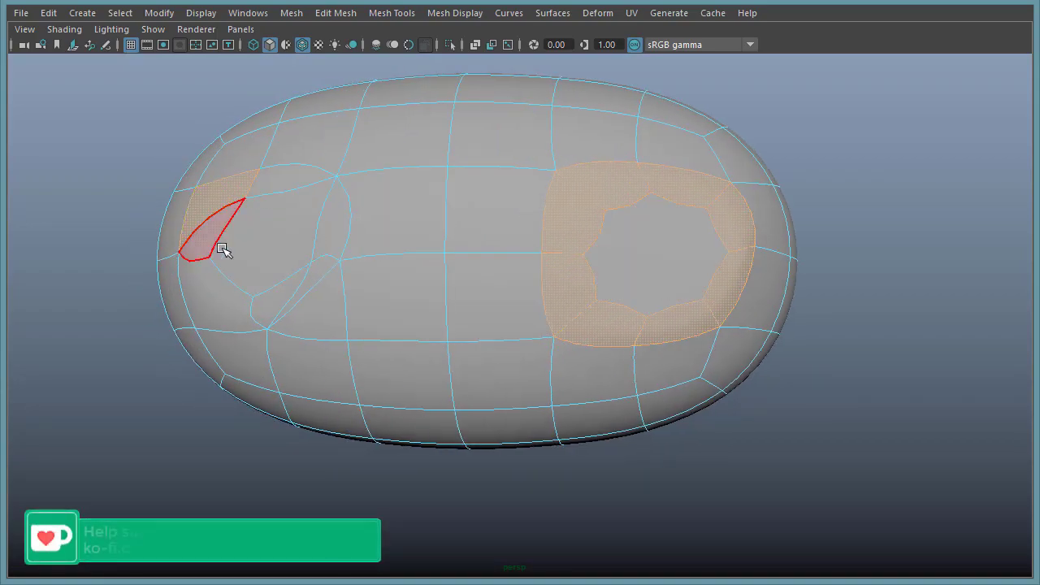
Delete the octagonal face on the positive-X side to open a hole in the mesh.
right_click_drag(457, 213, 394, 215)
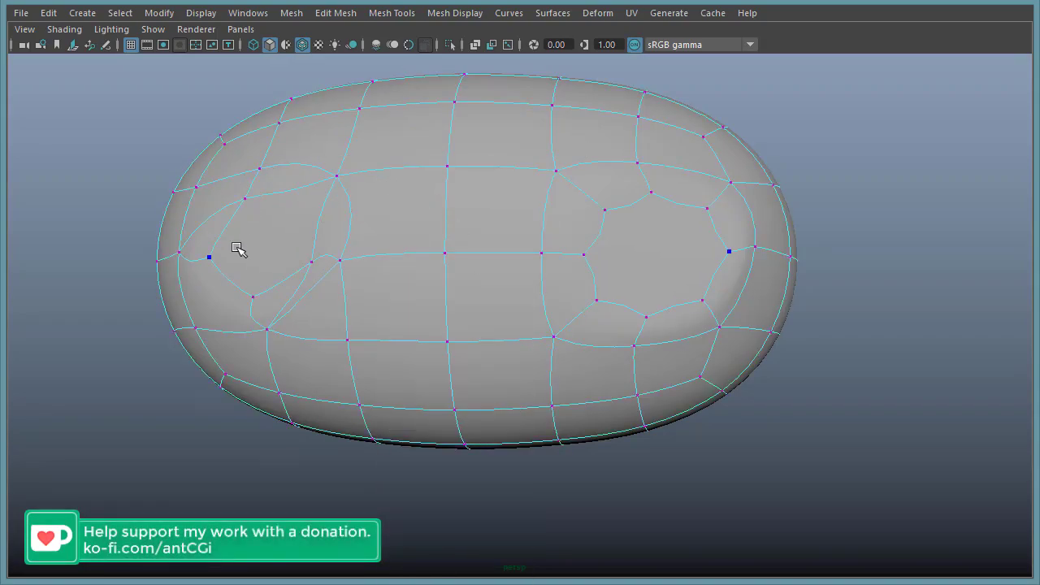
left_click_drag(545, 251, 514, 241, "alt")
key("F8")
right_click_drag(521, 246, 521, 281)
left_click(623, 257)
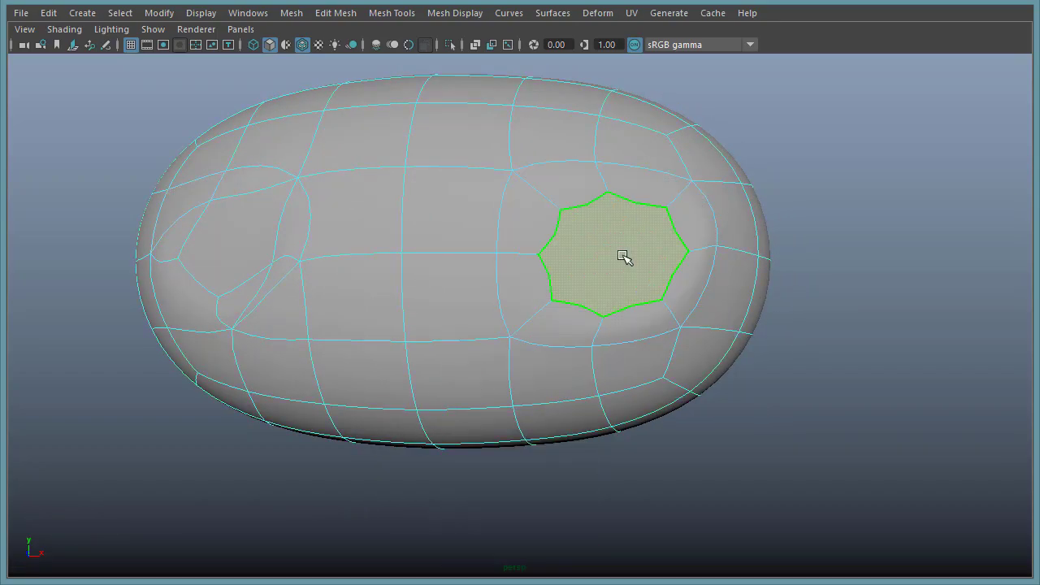
key("Delete")
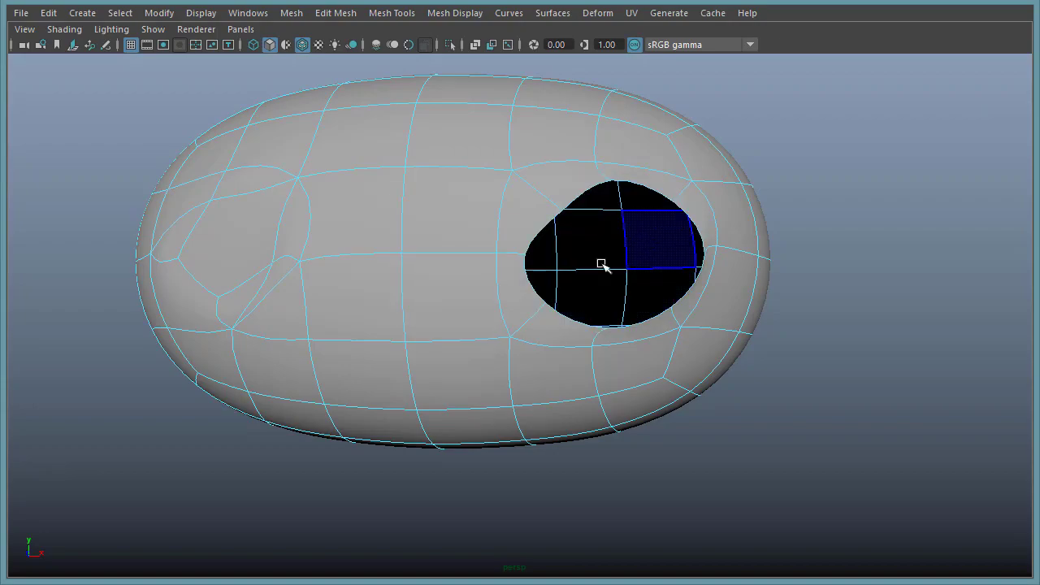
Select the vertices around the hole's border and average them twice to round the opening.
left_click_drag(463, 236, 522, 204, "alt")
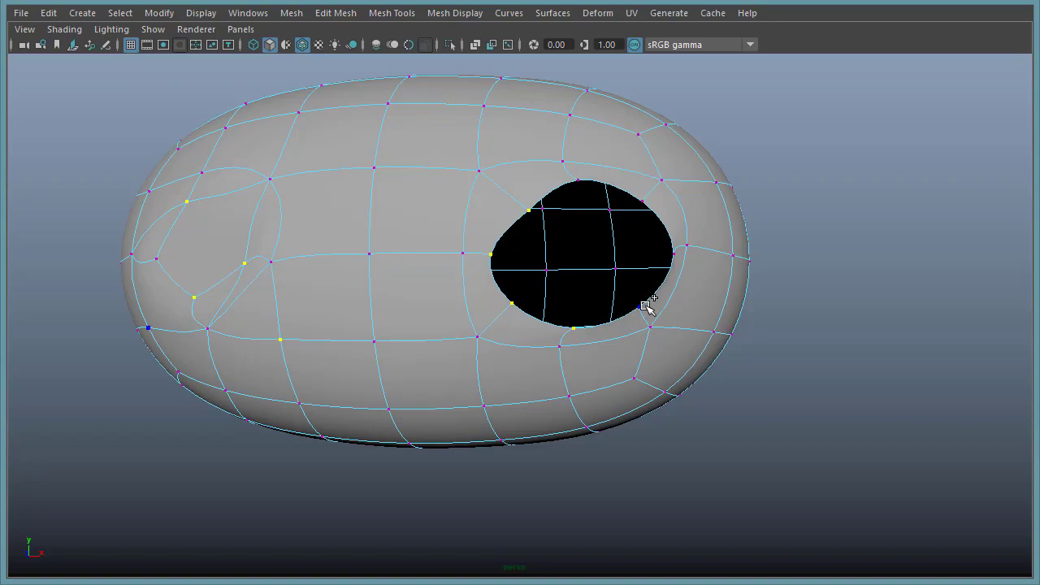
right_click_drag(599, 182, 689, 147, "shift")
right_click_drag(614, 186, 698, 155, "shift")
Move the hole's lower-outer and outer-side border vertices to even out its curved outline.
left_click_drag(668, 229, 717, 262, "alt")
left_click(694, 305)
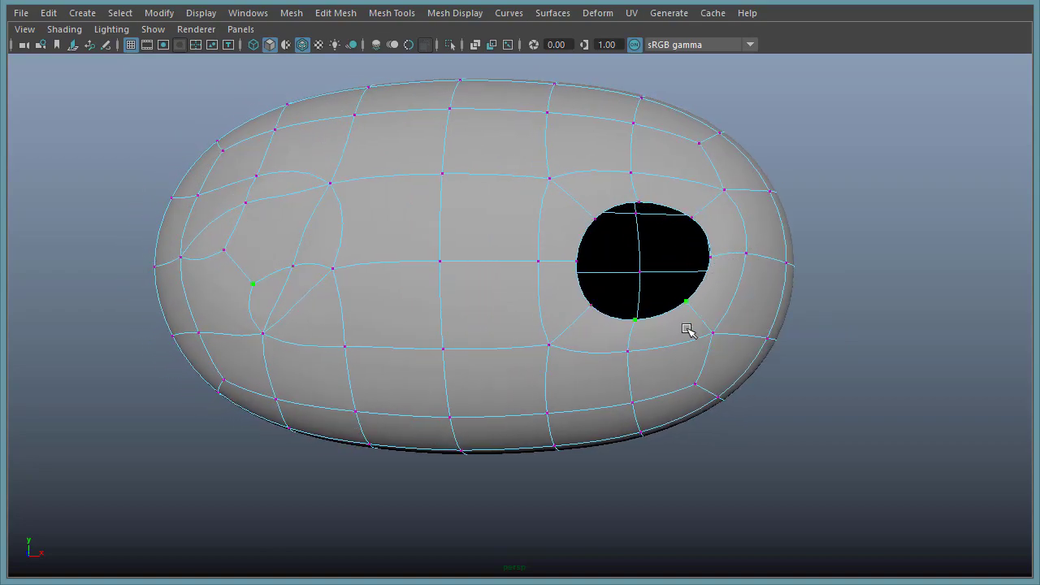
key("w")
left_click_drag(690, 313, 613, 309, "alt")
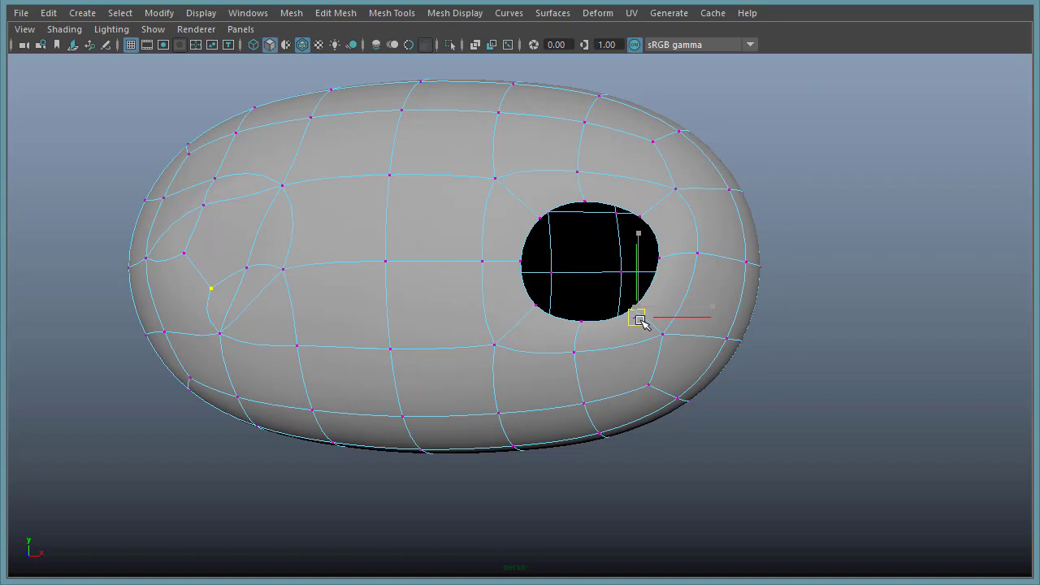
left_click(665, 257)
left_click_drag(665, 260, 663, 254)
Reposition the upper-outer, top and upper-inner vertices on the hole's border to make the opening rounder.
left_click(637, 217)
left_click(651, 234)
left_click(649, 225)
left_click_drag(641, 214, 628, 209)
left_click(583, 201)
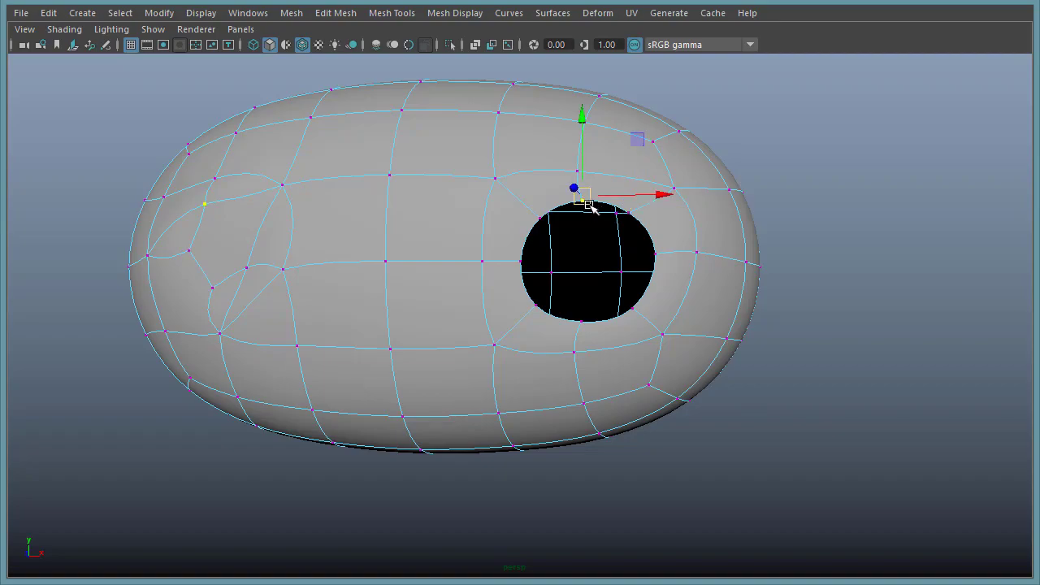
left_click(535, 217)
left_click_drag(535, 214, 530, 220)
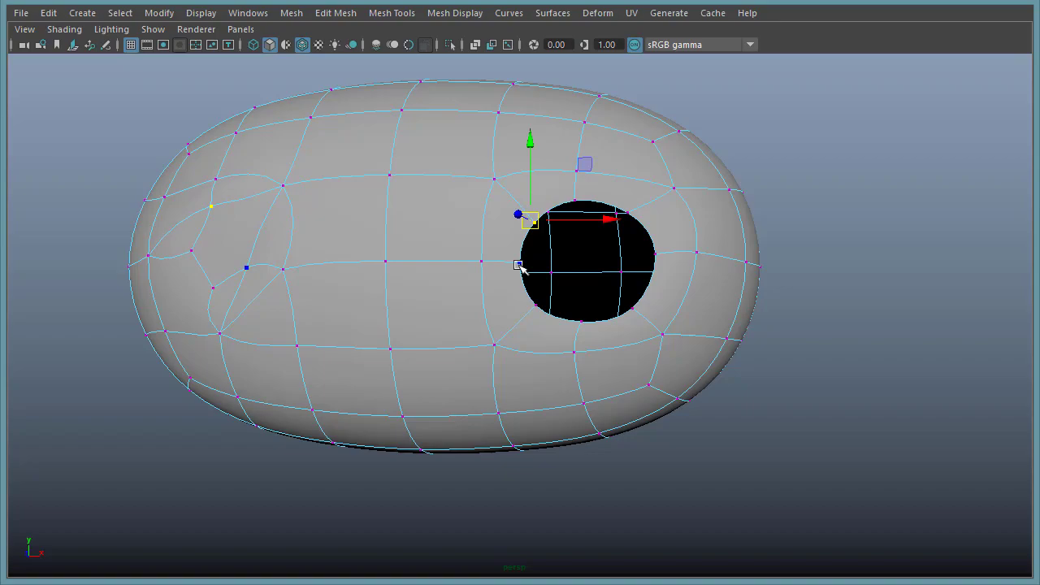
Select the hole's top border vertex with the vertex directly above it and adjust their height.
left_click(518, 265)
left_click(580, 173)
left_click(580, 199, "shift")
left_click_drag(577, 191, 582, 162)
Turn off symmetry, select all faces on the negative-X half and delete them.
left_click_drag(709, 336, 726, 333, "alt")
right_click(545, 291)
right_click_drag(545, 291, 579, 272)
right_click_drag(684, 278, 463, 260, "alt")
middle_click_drag(471, 231, 488, 228, "alt")
right_click_drag(484, 209, 484, 254)
right_click_drag(574, 243, 573, 163, "ctrl+shift")
left_click_drag(197, 141, 492, 495)
key("Delete")
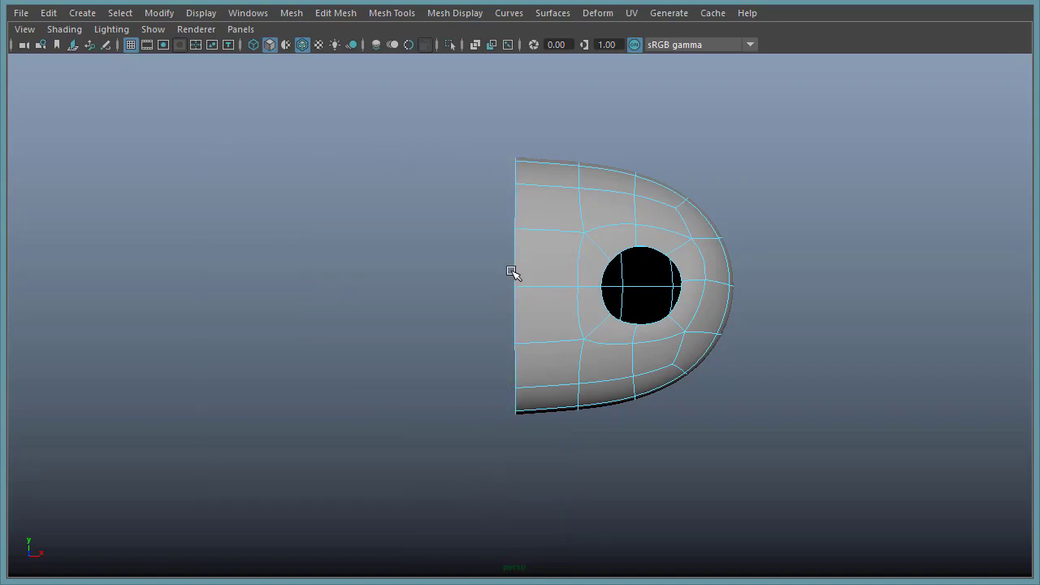
Mirror the remaining half across X to rebuild the full mesh with two matching holes.
right_click_drag(590, 227, 744, 430, "shift")
left_click(776, 436)
left_click(526, 334)
left_click_drag(525, 333, 435, 332, "alt")
middle_click_drag(453, 314, 484, 299, "alt")
right_click_drag(485, 298, 556, 281, "alt")
Turn symmetry back on and switch the mirrored mesh to vertex editing.
right_click(497, 324, "ctrl+shift")
left_click(505, 308)
right_click_drag(490, 318, 488, 230, "ctrl+shift")
left_click_drag(542, 298, 551, 288, "alt")
right_click_drag(478, 218, 419, 230)
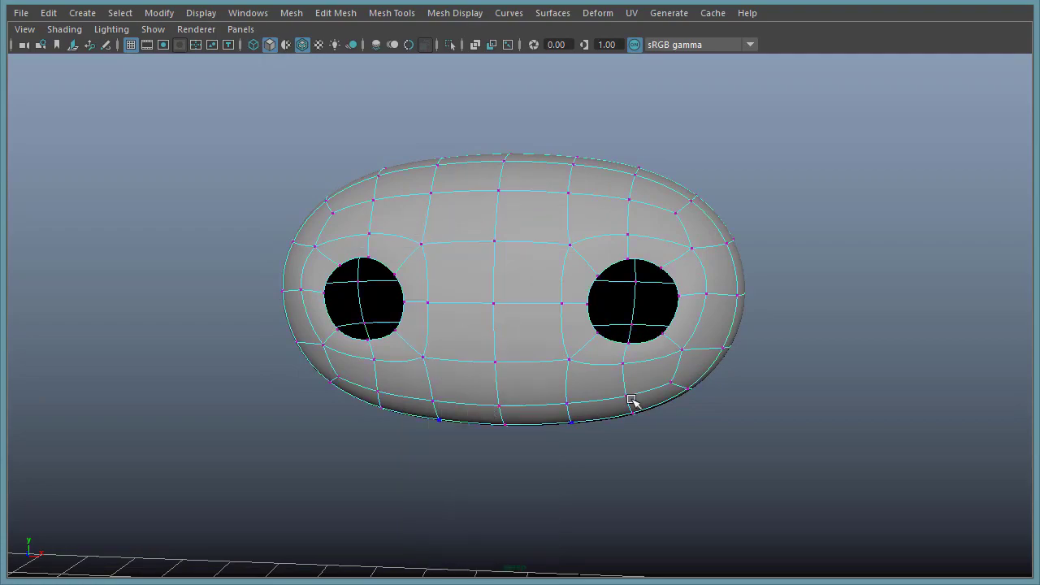
Adjust the inner border vertices of the eye holes and the vertex below the opening.
left_click_drag(591, 419, 599, 346, "alt")
right_click_drag(572, 298, 623, 323, "alt")
left_click(566, 242)
right_click_drag(494, 318, 591, 260, "alt")
left_click_drag(576, 258, 573, 255)
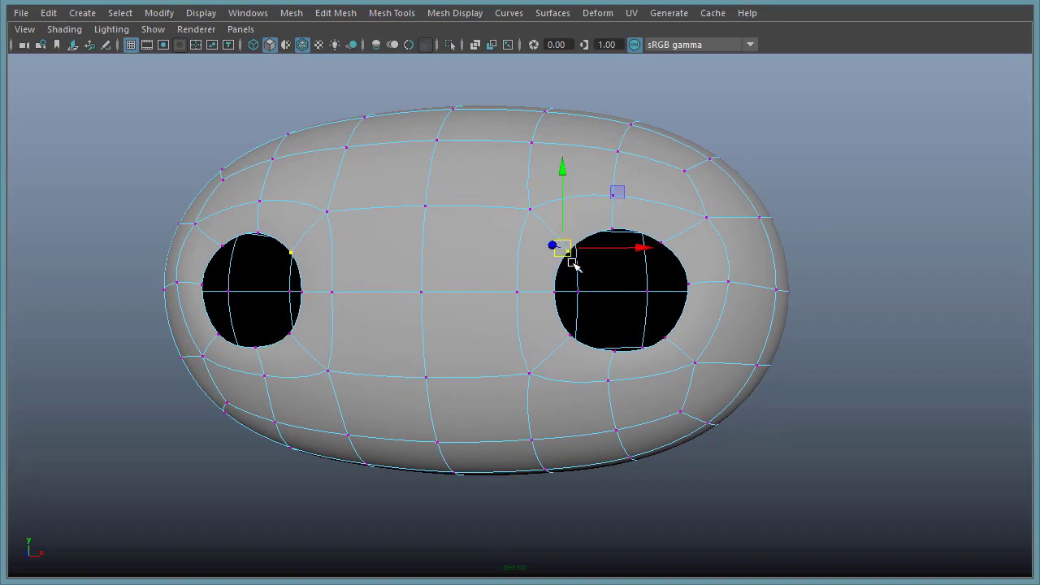
left_click(572, 338)
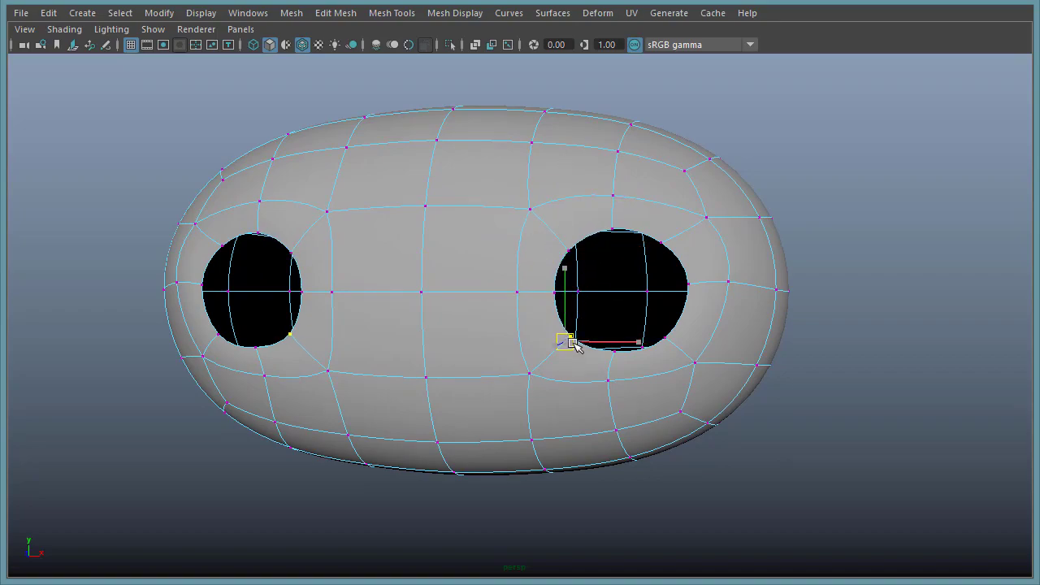
left_click(612, 382)
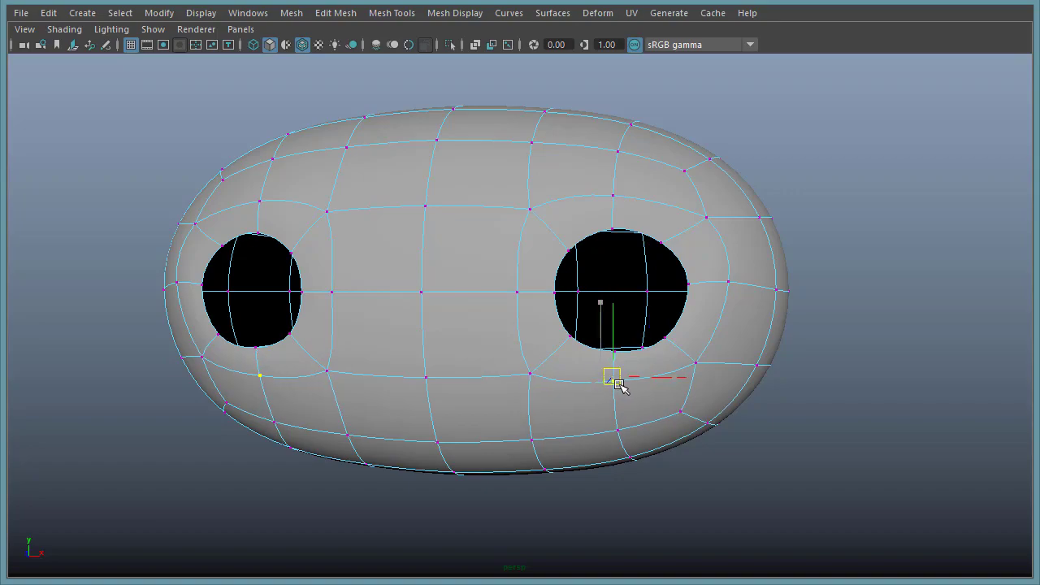
Move the outer border vertices of the eye holes inward to make both openings rounder.
left_click(671, 342)
left_click_drag(670, 347, 669, 346)
left_click(689, 287)
left_click_drag(697, 283, 688, 290)
left_click(662, 240)
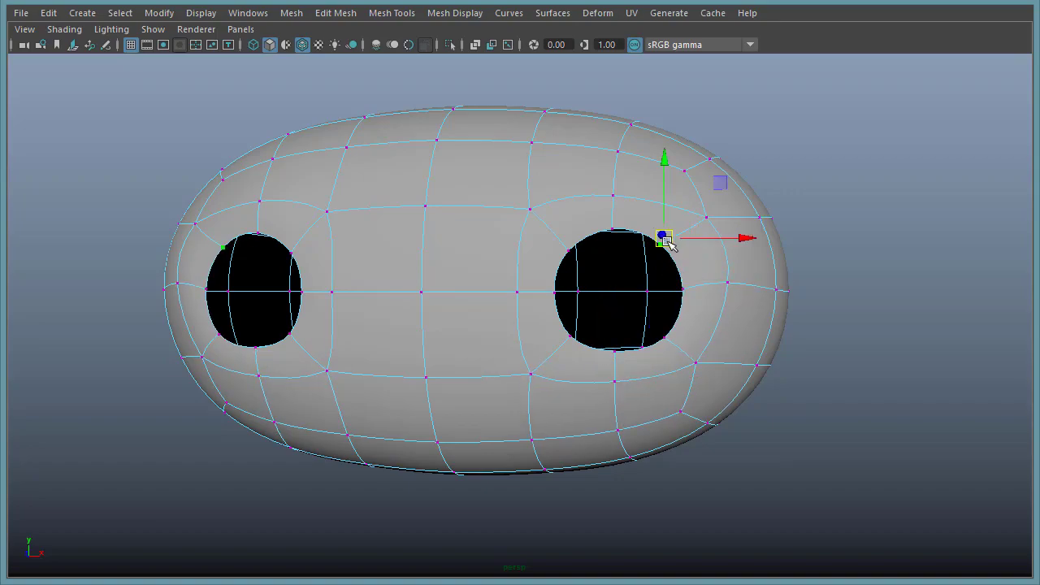
Return to object mode and examine the shape of the two eye holes from the front.
right_click_drag(449, 198, 516, 166)
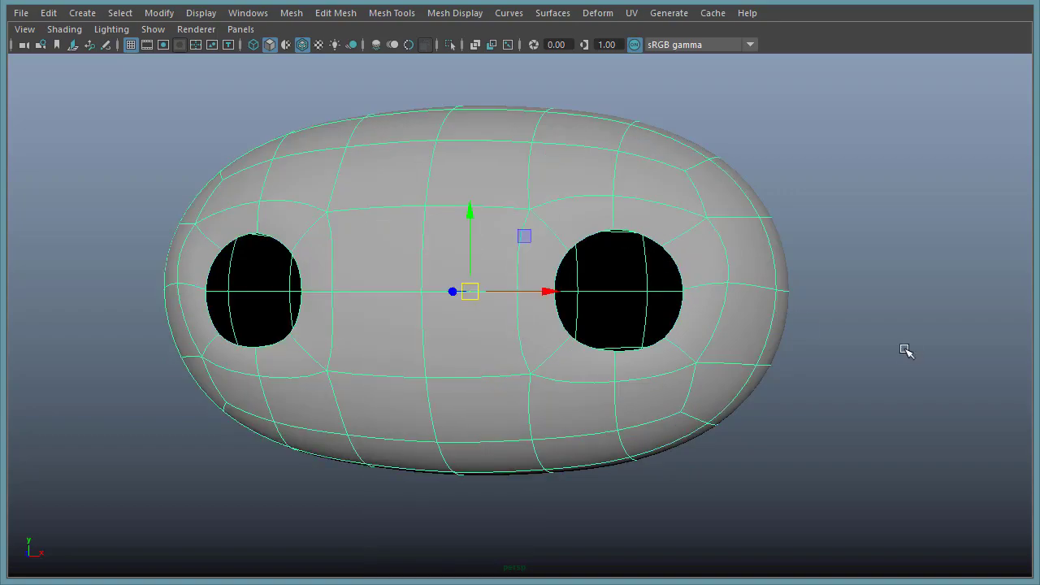
right_click_drag(868, 341, 720, 352, "alt")
left_click_drag(720, 353, 733, 341, "alt")
middle_click_drag(674, 355, 635, 305, "alt")
right_click_drag(635, 305, 813, 304, "alt")
left_click_drag(678, 311, 688, 307, "alt")
middle_click_drag(640, 278, 673, 323, "alt")
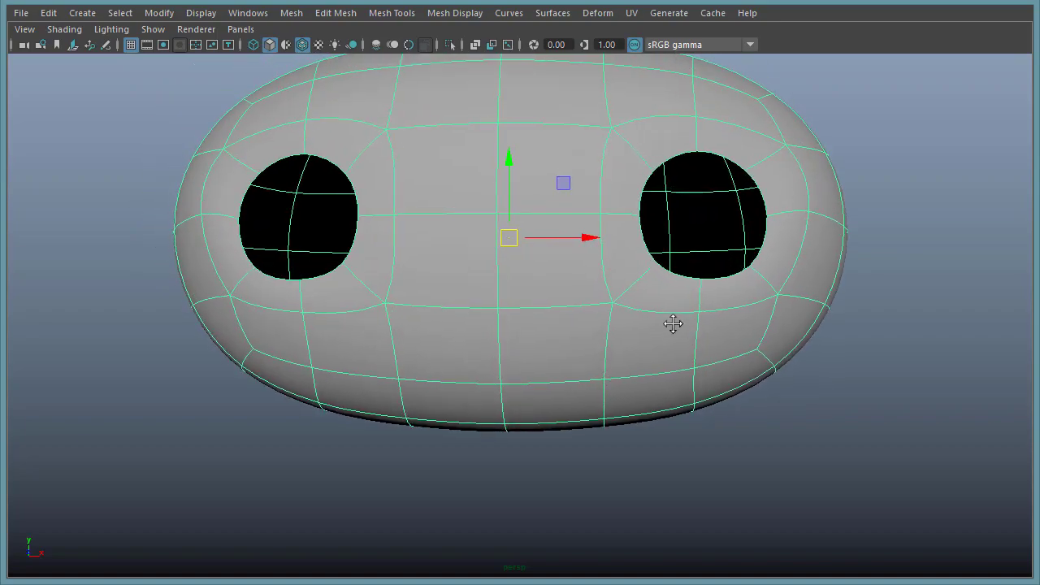
left_click_drag(617, 376, 664, 355, "alt")
Select the row of vertical edges below the eye holes and connect them with Insert with edge flow turned off.
right_click_drag(436, 365, 434, 260)
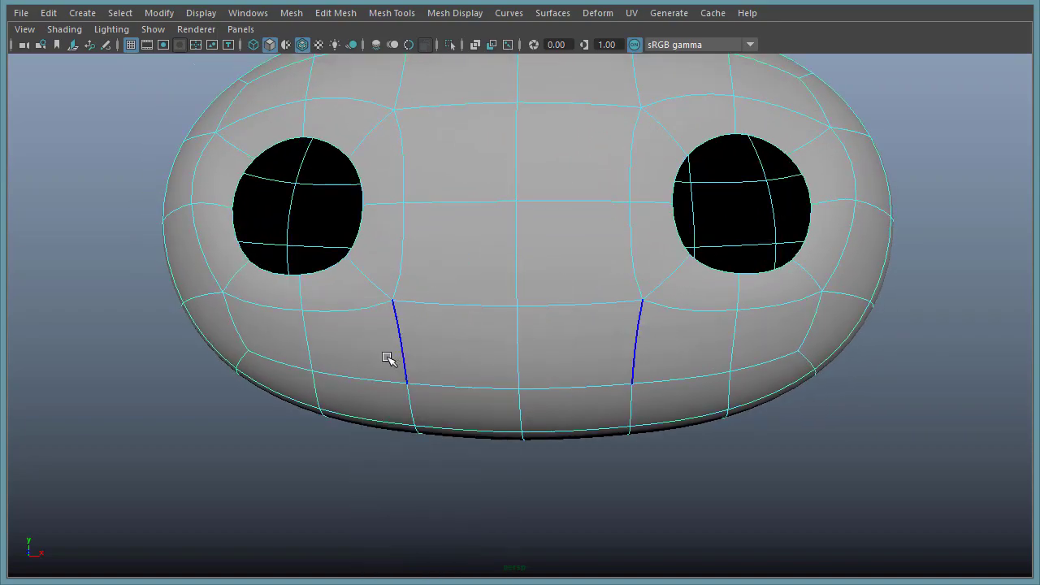
left_click(316, 361)
left_click(515, 365)
right_click(514, 366, "shift")
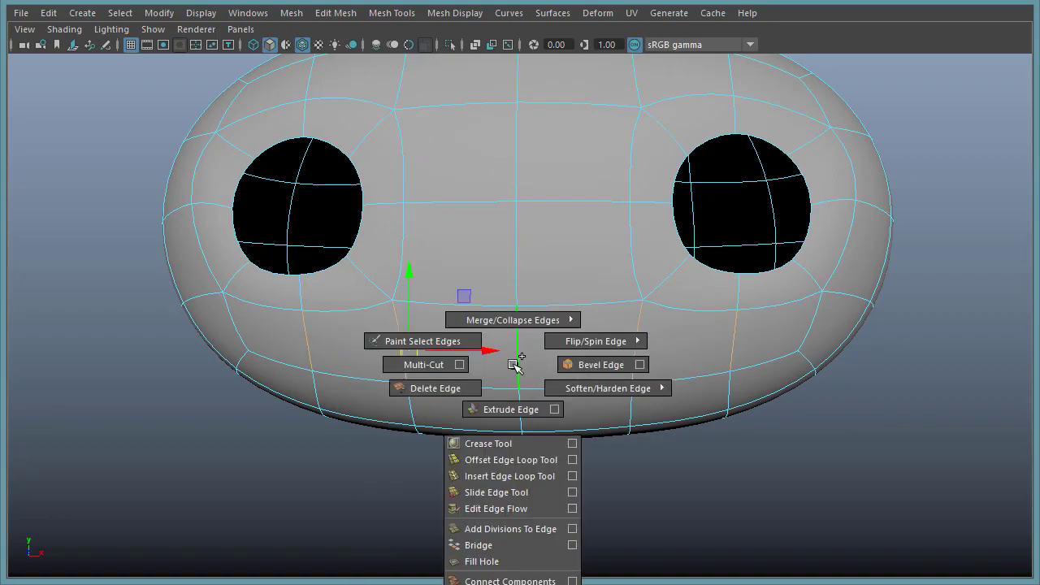
right_click_drag(514, 365, 572, 580, "shift")
left_click(196, 139)
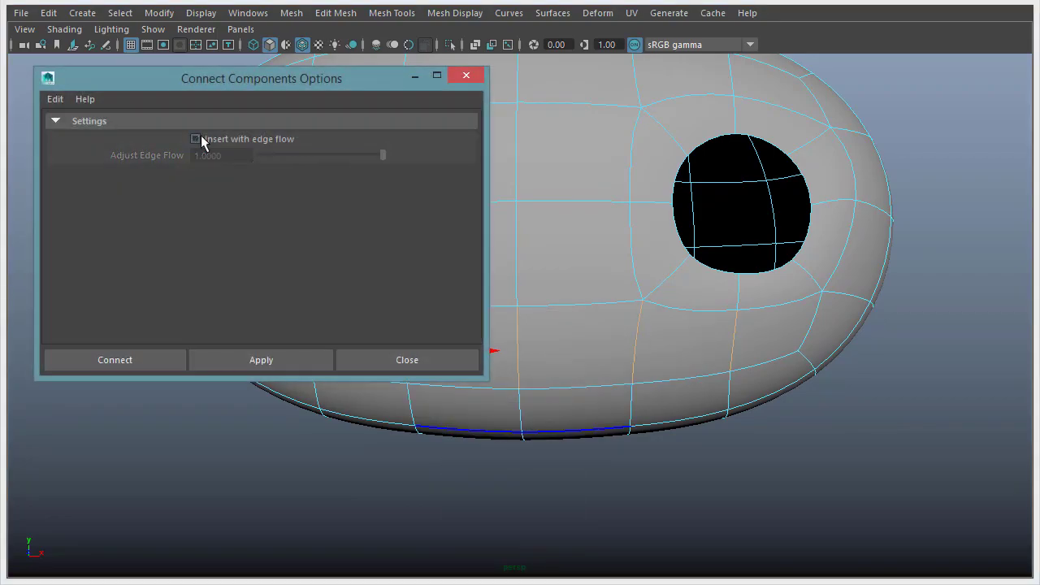
left_click(139, 360)
Select the next lower row of vertical edges and repeat Connect Components on them.
left_click_drag(139, 359, 641, 304, "alt")
left_click(335, 344)
left_click(424, 353, "shift")
left_click(524, 355, "shift")
key("g")
left_click(161, 353)
Select the central strip of faces between the two new edge rows and delete it to open a mouth.
left_click_drag(513, 340, 502, 343, "alt")
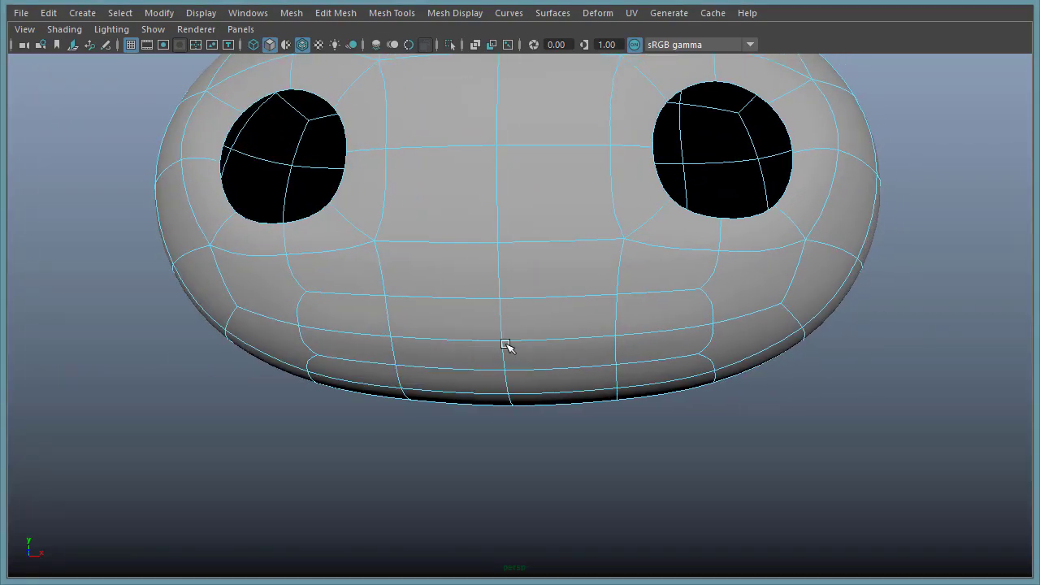
right_click_drag(504, 344, 566, 348, "alt")
left_click_drag(566, 348, 594, 343, "alt")
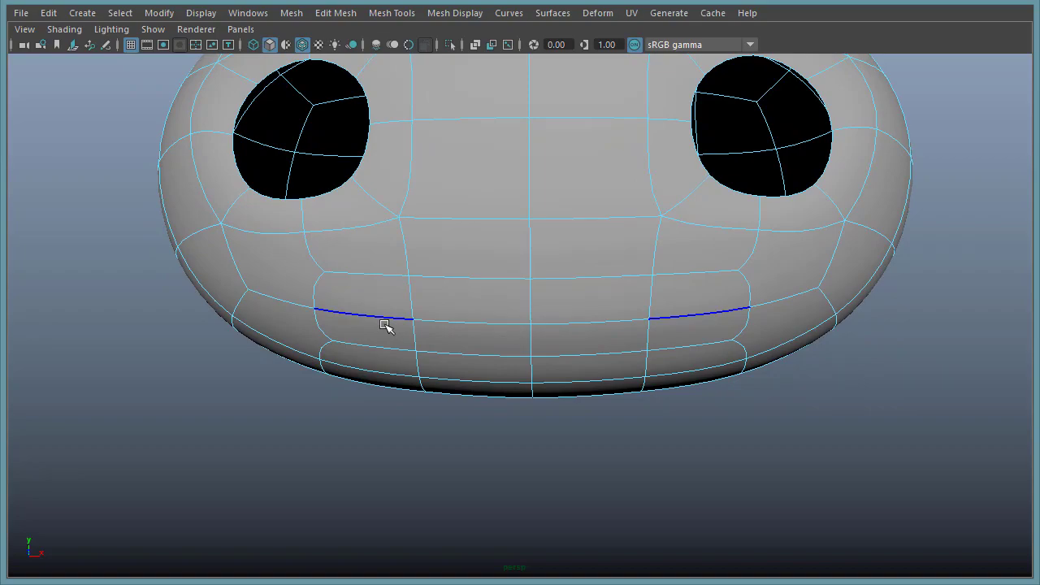
right_click_drag(436, 326, 409, 343)
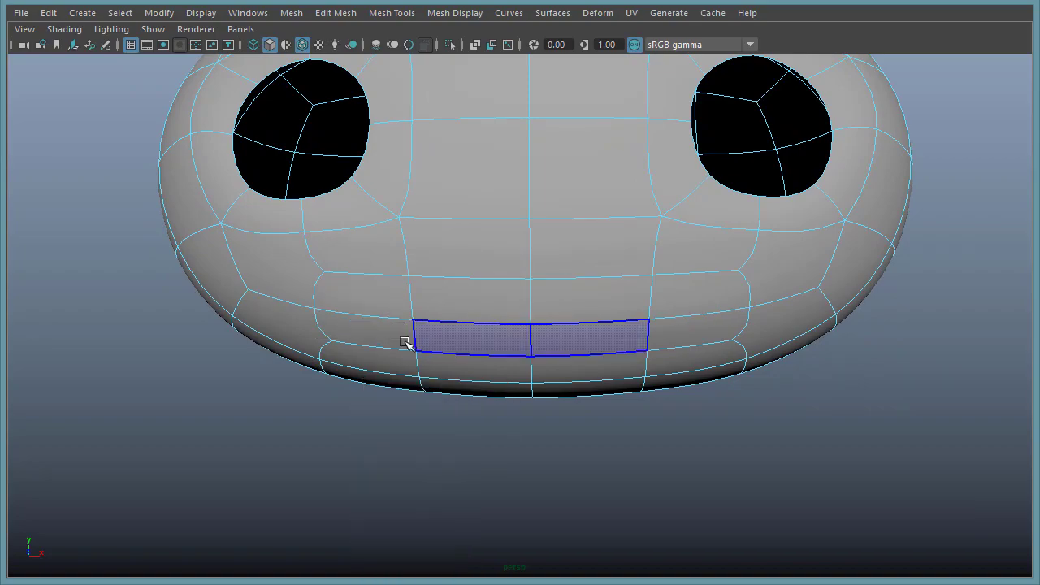
left_click(459, 340)
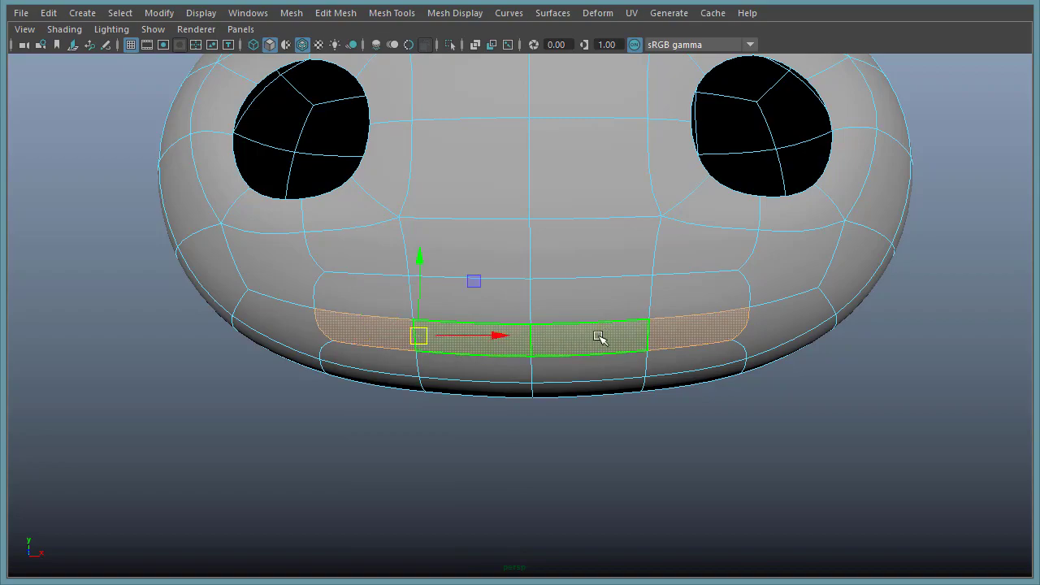
key("Delete")
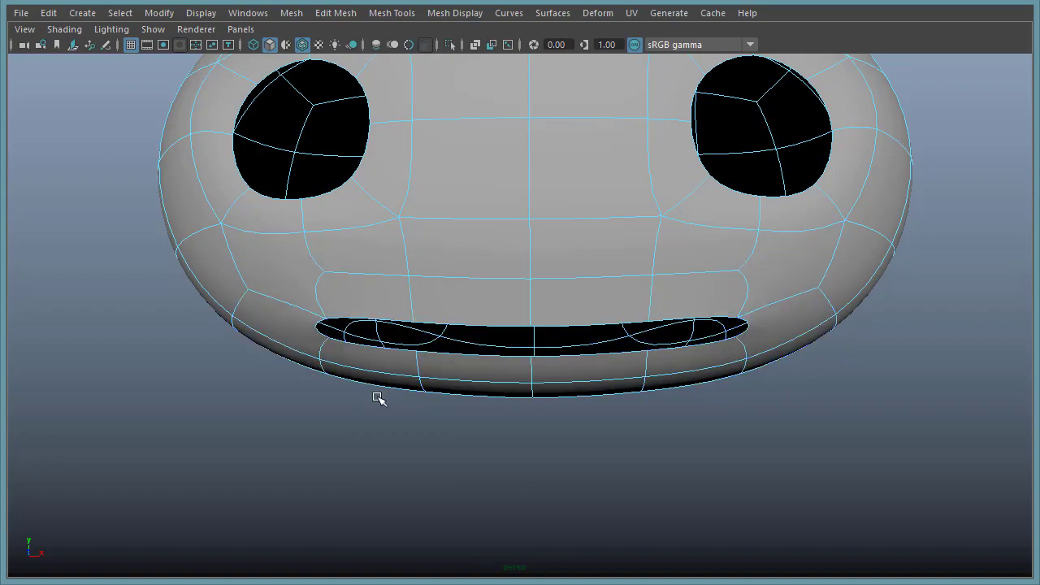
Select the edges surrounding the mouth corner and connect them to route edges around the opening.
left_click_drag(479, 342, 510, 334, "alt")
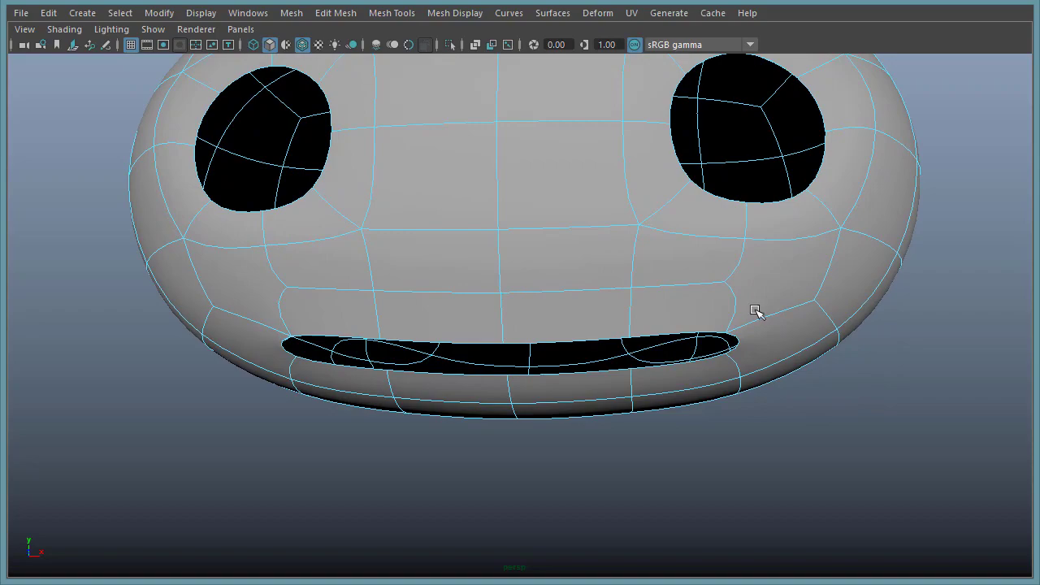
right_click_drag(755, 309, 754, 263)
left_click_drag(734, 313, 777, 295, "alt")
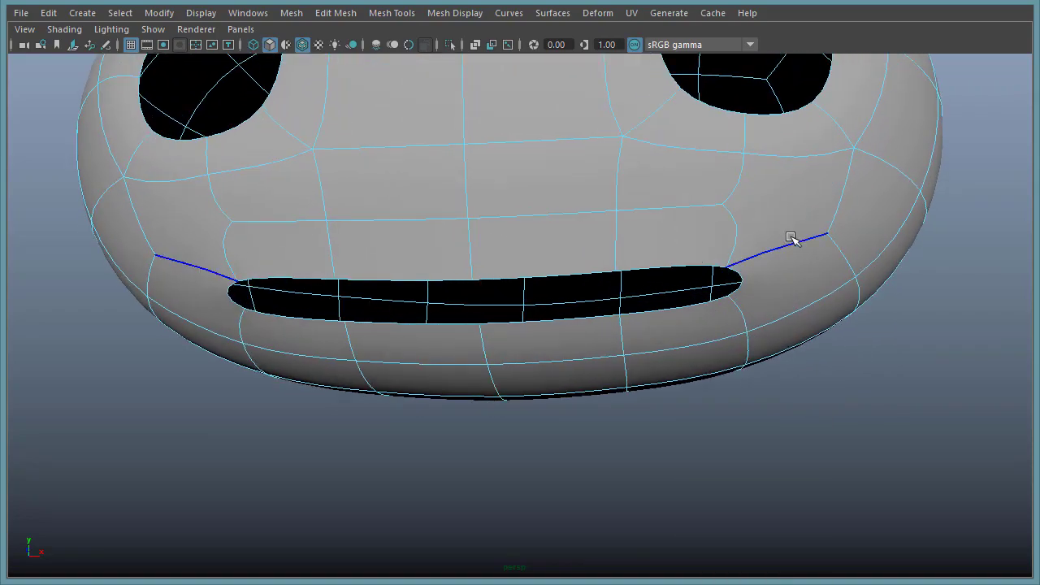
left_click(797, 315)
left_click(790, 242, "shift")
left_click(743, 192, "shift")
right_click_drag(745, 193, 740, 411, "shift")
Try a merge operation on the edge beside the mouth corner and undo it.
left_click(733, 208)
right_click_drag(733, 208, 727, 123, "shift")
key("ctrl+z")
right_click_drag(697, 195, 781, 146, "shift")
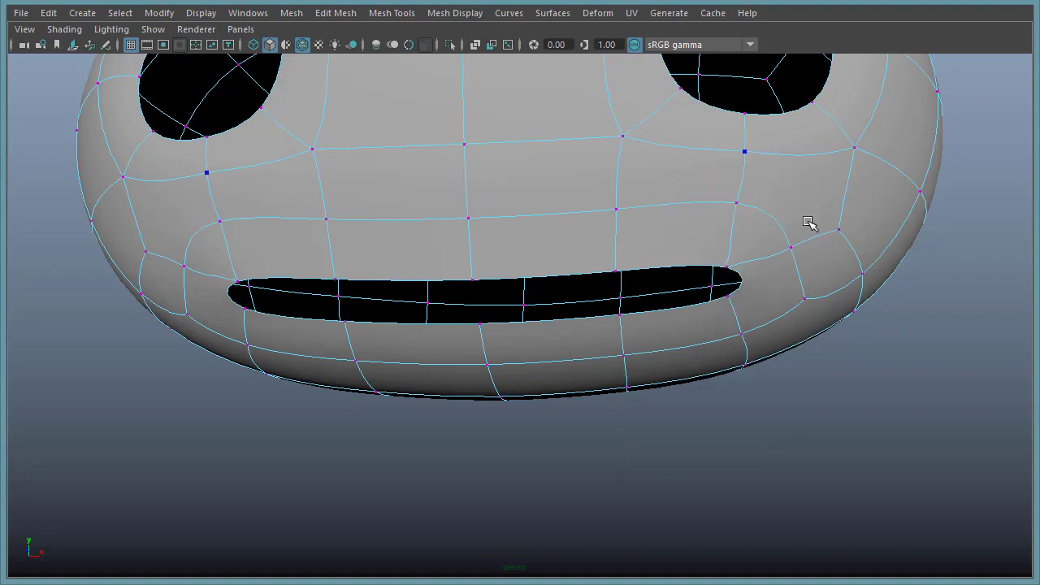
Collapse the diagonal edges above and below the mouth corners into single vertices.
left_click_drag(789, 181, 812, 274, "alt")
right_click_drag(756, 260, 754, 223)
middle_click_drag(752, 239, 761, 271, "alt")
left_click(726, 222)
key("g")
left_click_drag(862, 285, 812, 247, "alt")
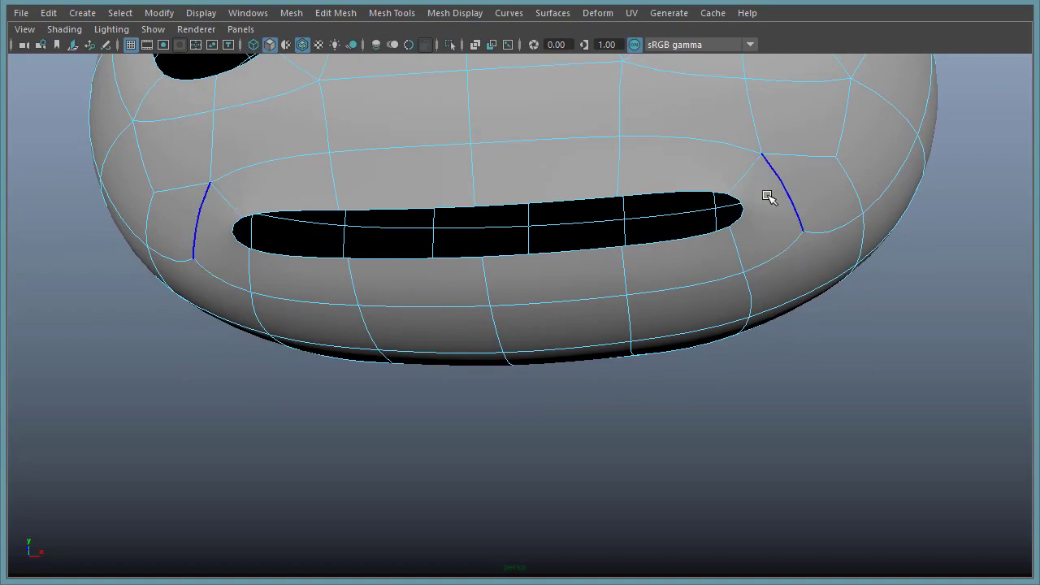
left_click(768, 264)
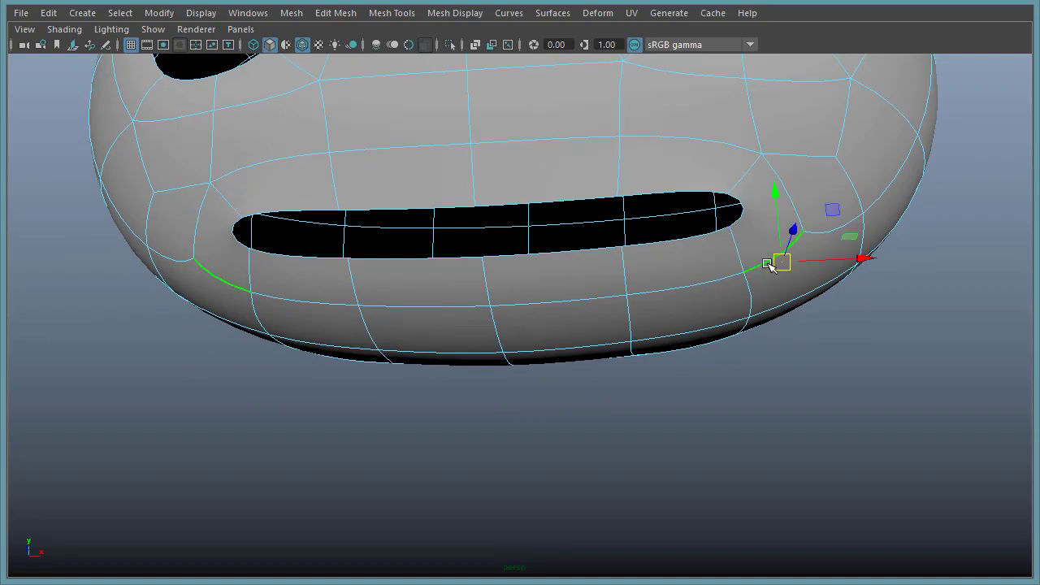
key("g")
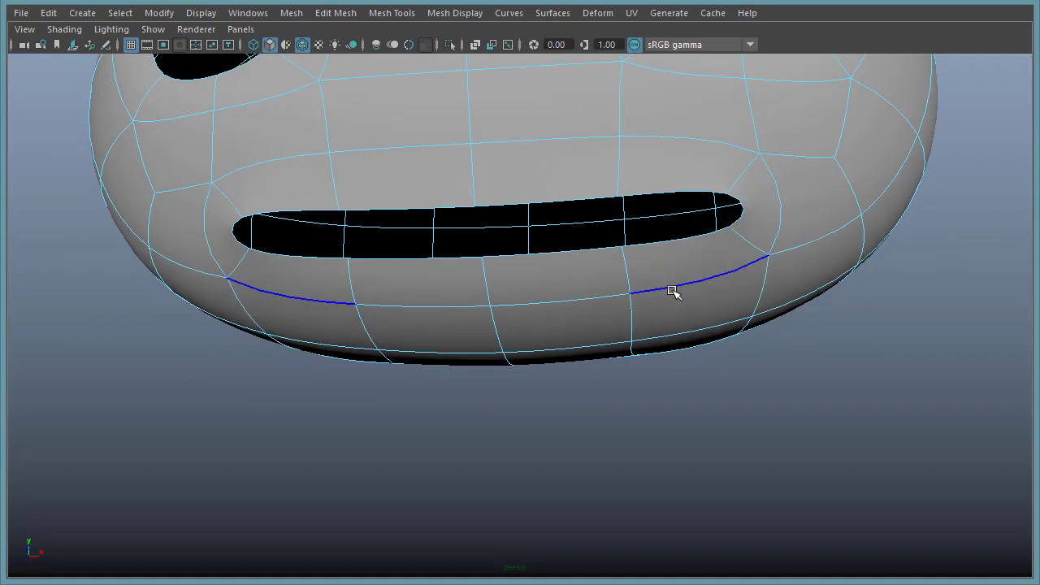
Select the mouth's border edge loop and scale it down to narrow the opening.
left_click_drag(865, 374, 671, 300, "alt")
double_click(470, 268)
left_click_drag(406, 290, 361, 335, "alt")
left_click_drag(385, 322, 727, 290, "alt")
double_click(592, 235)
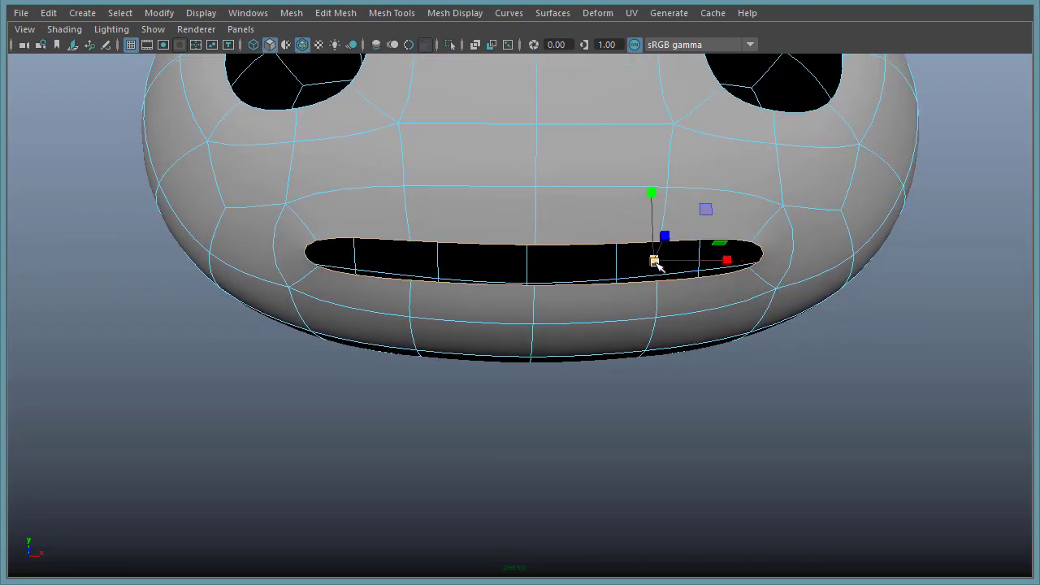
left_click_drag(656, 264, 568, 230)
key("w")
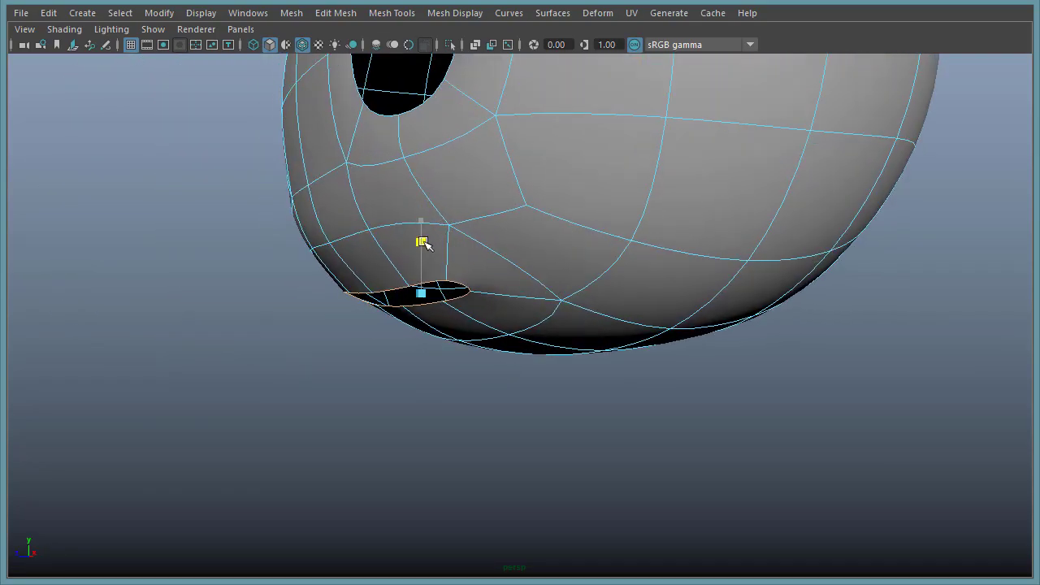
left_click_drag(363, 292, 513, 227, "alt")
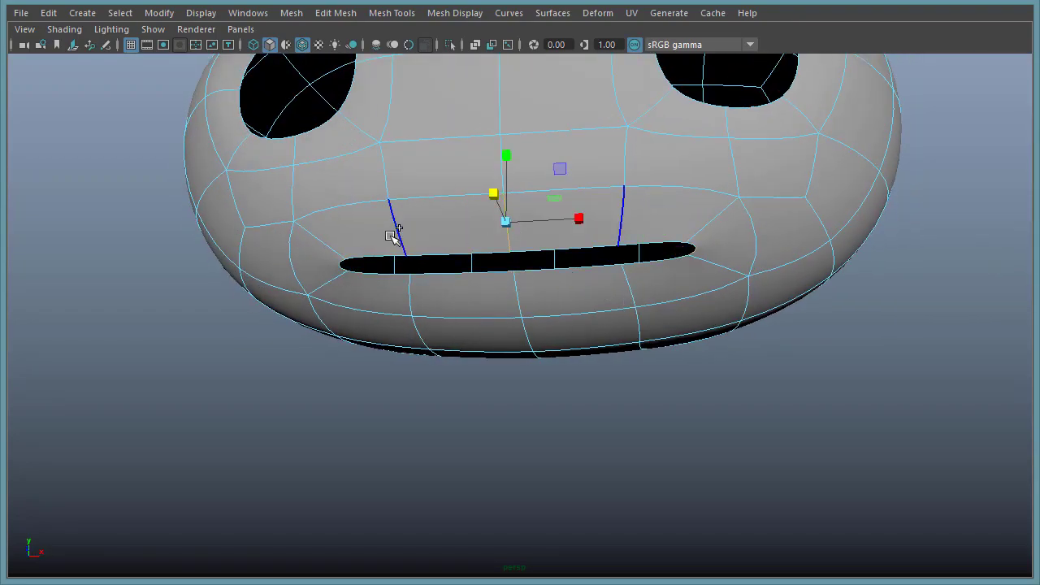
Connect the ring of edges around the mouth to add a lip loop, and start adjusting its edges.
right_click_drag(389, 236, 381, 452, "shift")
left_click_drag(499, 302, 416, 300, "alt")
middle_click_drag(417, 300, 487, 301, "alt")
right_click_drag(487, 302, 537, 308, "alt")
left_click(409, 290)
left_click_drag(325, 329, 511, 316, "alt")
left_click_drag(441, 249, 441, 238)
Lower the upper lip's middle edges and raise the lower lip's middle edges.
left_click_drag(522, 339, 553, 334, "alt")
right_click_drag(552, 334, 582, 329, "alt")
left_click(589, 271)
left_click_drag(608, 205, 622, 239)
left_click(626, 350)
left_click_drag(612, 281, 613, 271)
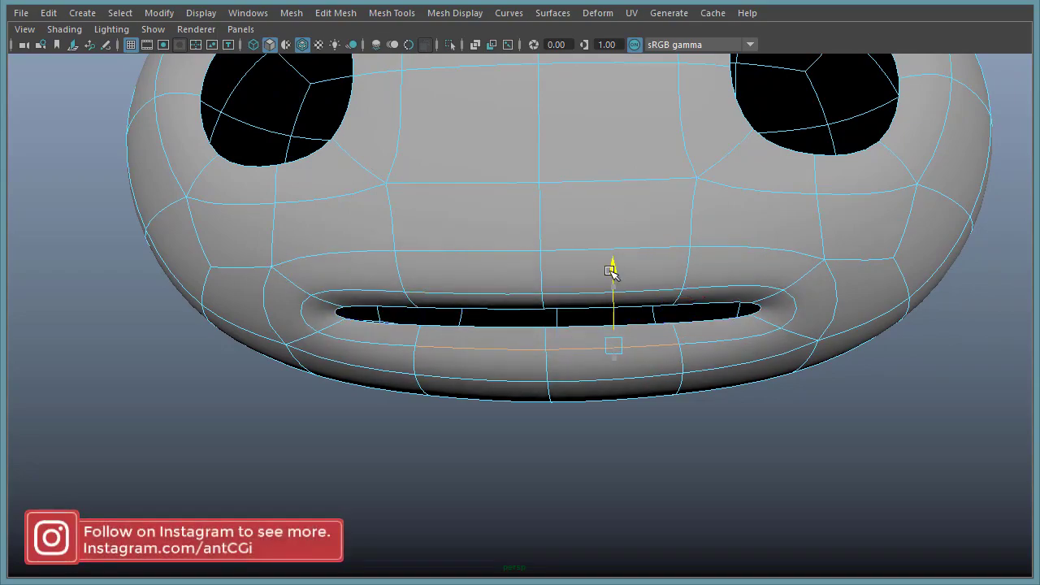
Select the middle faces of the lower lip and raise them toward the upper lip.
left_click(562, 330)
left_click_drag(569, 335, 613, 351, "alt")
right_click_drag(615, 353, 700, 348, "alt")
right_click_drag(613, 307, 615, 367)
left_click(601, 329)
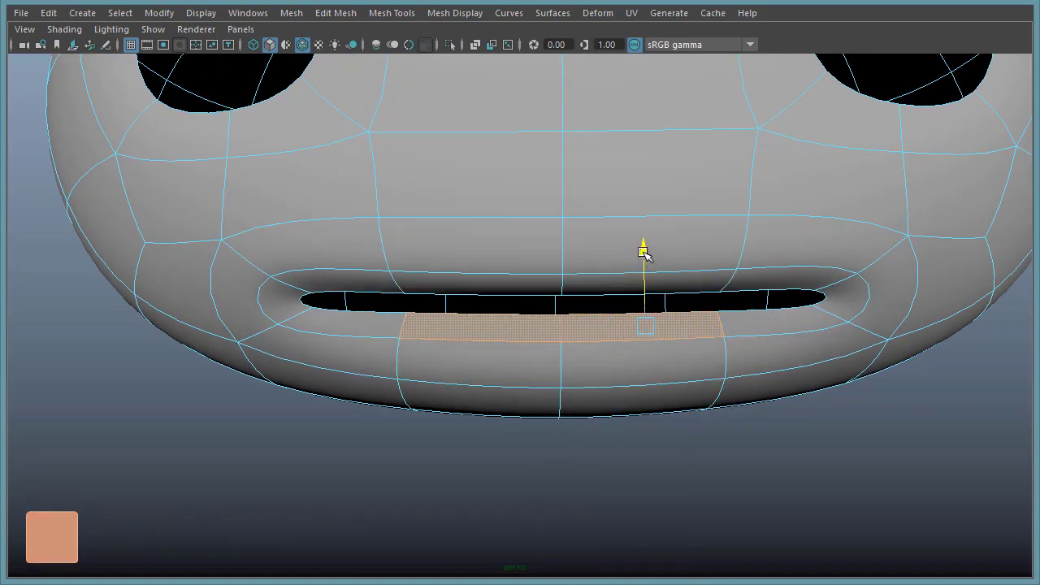
left_click_drag(642, 253, 642, 232)
Select the edges at the mouth corners and move them upward.
right_click_drag(830, 305, 835, 258)
left_click(831, 319)
left_click(831, 311)
left_click_drag(845, 244, 845, 224)
Select the lower lip faces near the mouth corner and pull them forward along Z.
left_click_drag(789, 287, 390, 339, "alt")
right_click_drag(346, 307, 347, 356)
left_click(354, 327)
middle_click_drag(492, 322, 679, 303, "alt")
left_click_drag(679, 302, 567, 317, "alt")
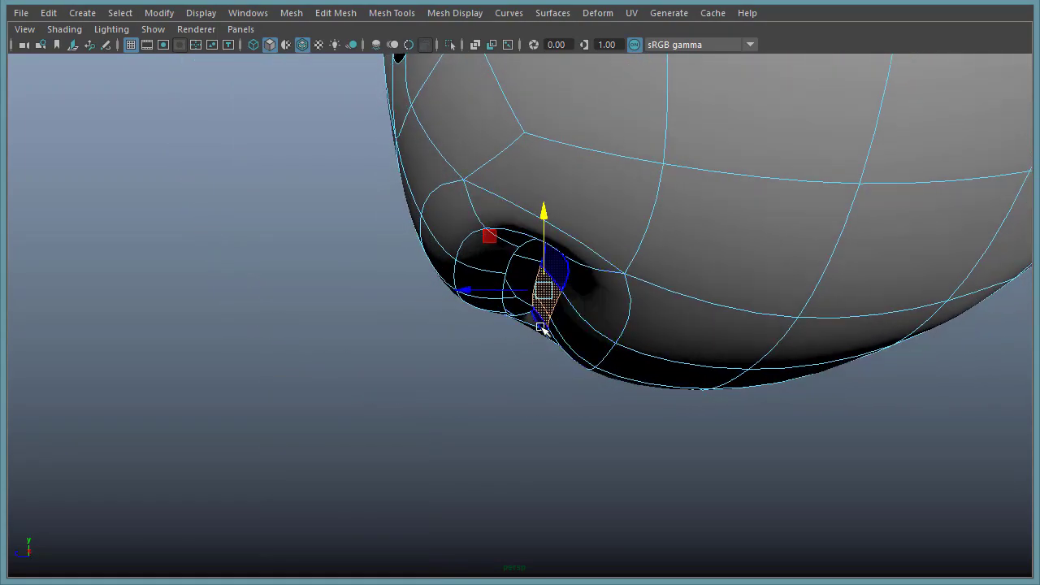
left_click_drag(464, 290, 589, 262)
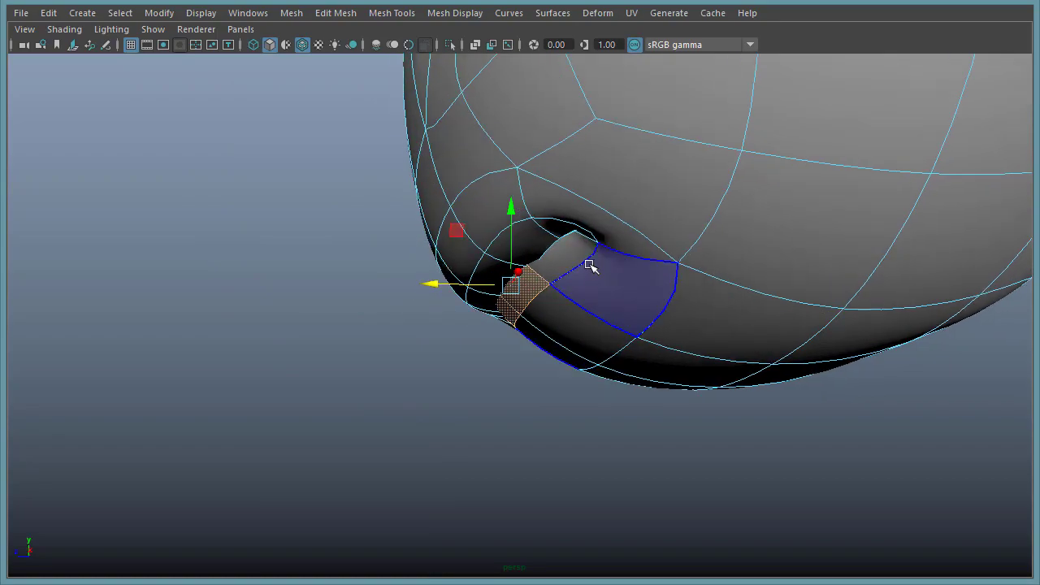
Select the neighbouring lip faces at the mouth corner and pull them forward along Z.
left_click(585, 264)
left_click(572, 258)
left_click_drag(495, 248, 464, 243)
mouse_move(707, 320)
left_mouse_down("alt")
mouse_move(820, 321)
mouse_move(726, 323)
left_mouse_up("alt")
left_click_drag(742, 286, 531, 301)
Select the edges radiating from the eye holes and connect them to add an edge loop around each eye.
middle_click_drag(531, 301, 451, 305, "alt")
right_click_drag(451, 305, 555, 308, "alt")
left_click_drag(555, 309, 512, 302, "alt")
right_click_drag(496, 223, 499, 180)
left_click(517, 189)
left_click(597, 166)
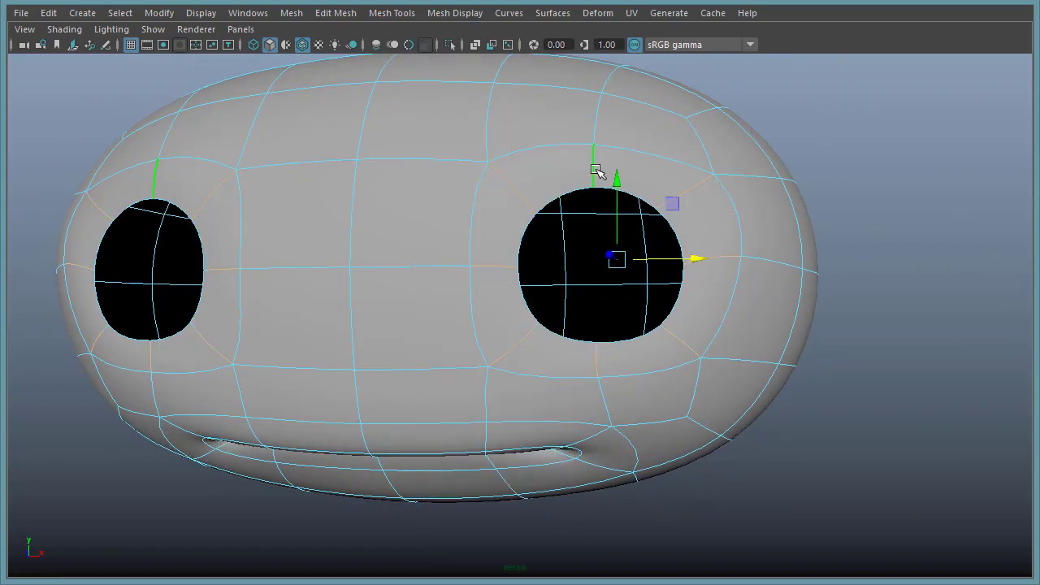
right_click(597, 168, "shift")
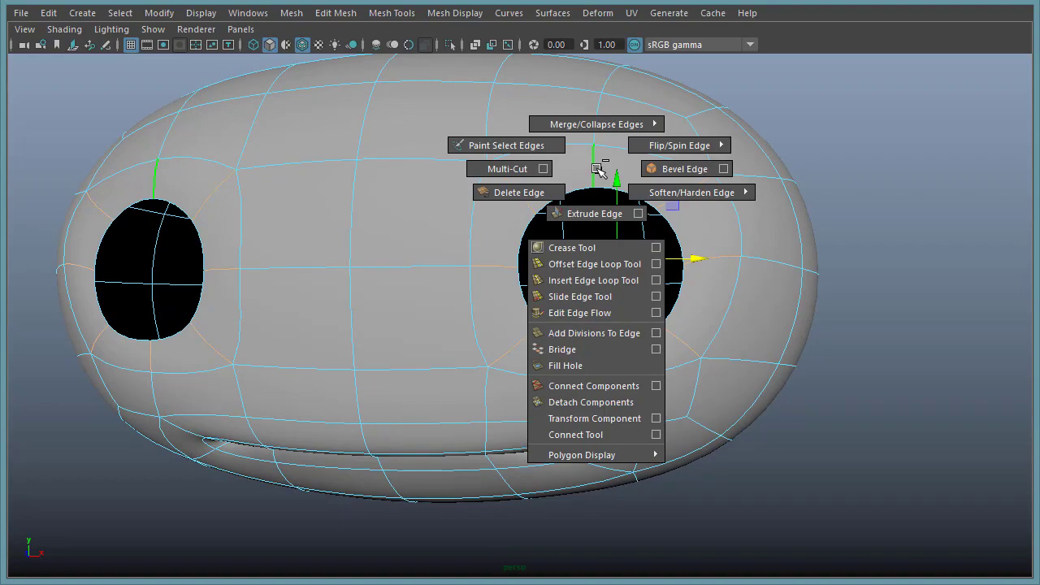
left_click(598, 386)
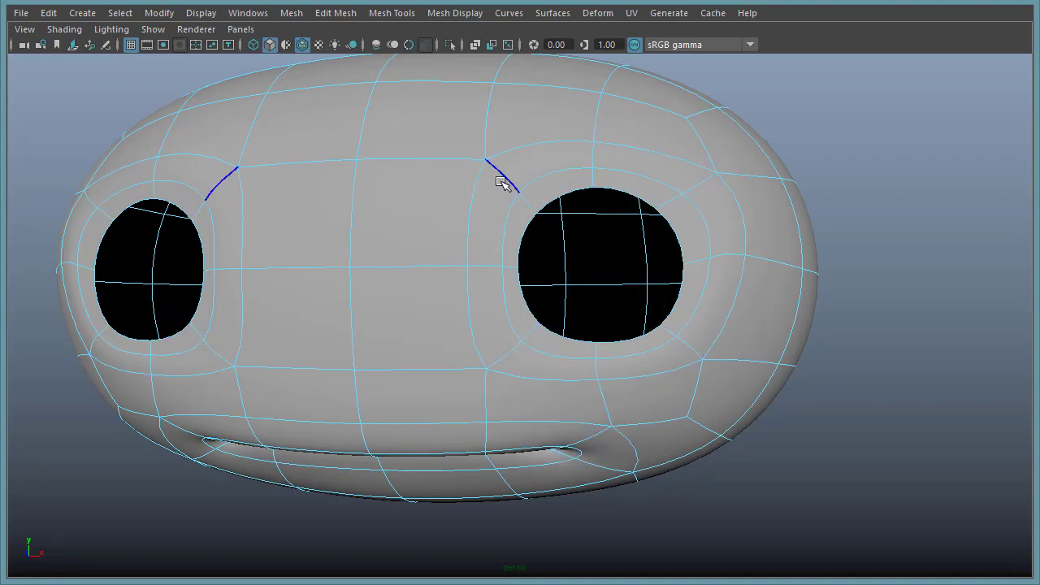
Shift the mesh components beside the eye holes sideways to even out the loops around the eyes.
left_click_drag(523, 279, 410, 279, "alt")
left_click_drag(647, 326, 709, 324, "alt")
left_click_drag(679, 263, 672, 264)
left_click_drag(471, 309, 504, 312, "alt")
left_click(466, 267)
left_click_drag(505, 273, 470, 278)
Reposition the outer loop vertices below and at the outer side of the eye hole to round the loop.
left_click_drag(662, 374, 625, 368, "alt")
right_click_drag(627, 306, 556, 319)
left_click_drag(594, 409, 594, 370, "alt")
left_click(706, 347)
left_click_drag(700, 342, 700, 356)
left_click(737, 246)
left_click_drag(738, 249, 723, 325, "alt")
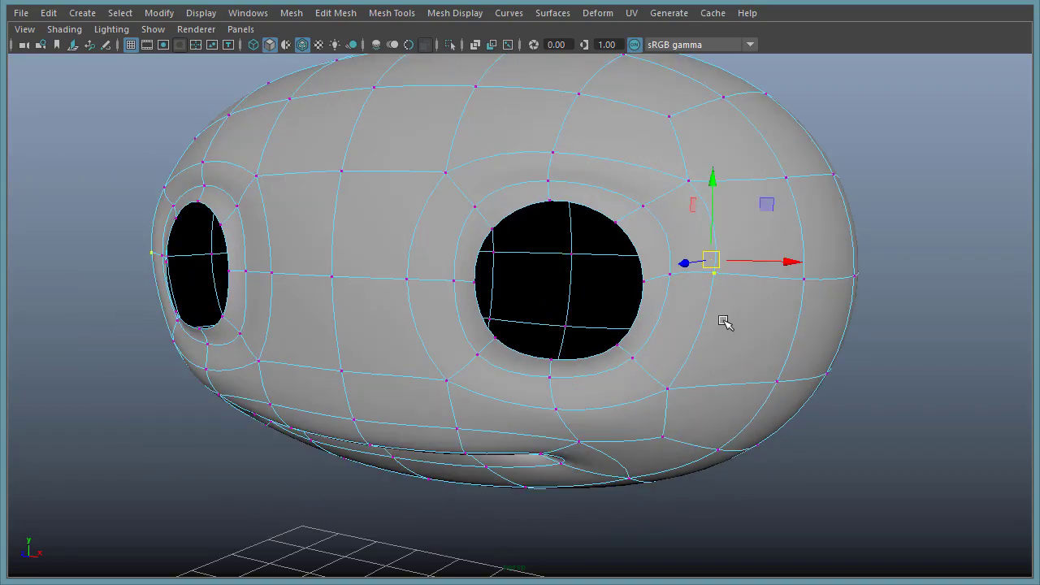
left_click_drag(719, 271, 720, 282)
Adjust the loop vertices above and around the upper half of the eye hole and return to object mode.
left_click(673, 186)
left_click_drag(673, 186, 709, 174, "alt")
left_click(577, 162)
left_click_drag(579, 159, 592, 145, "alt")
left_click(485, 184)
left_click_drag(466, 203, 474, 276, "alt")
left_click(482, 272)
left_click(684, 276)
right_click_drag(691, 325, 755, 284)
left_click(864, 309)
left_click_drag(864, 308, 838, 376, "alt")
right_click_drag(838, 376, 459, 340, "alt")
left_click_drag(573, 350, 575, 355, "alt")
Create a polygon sphere and raise it along Y to about 6.473, at the height of the head.
right_click(683, 270, "shift")
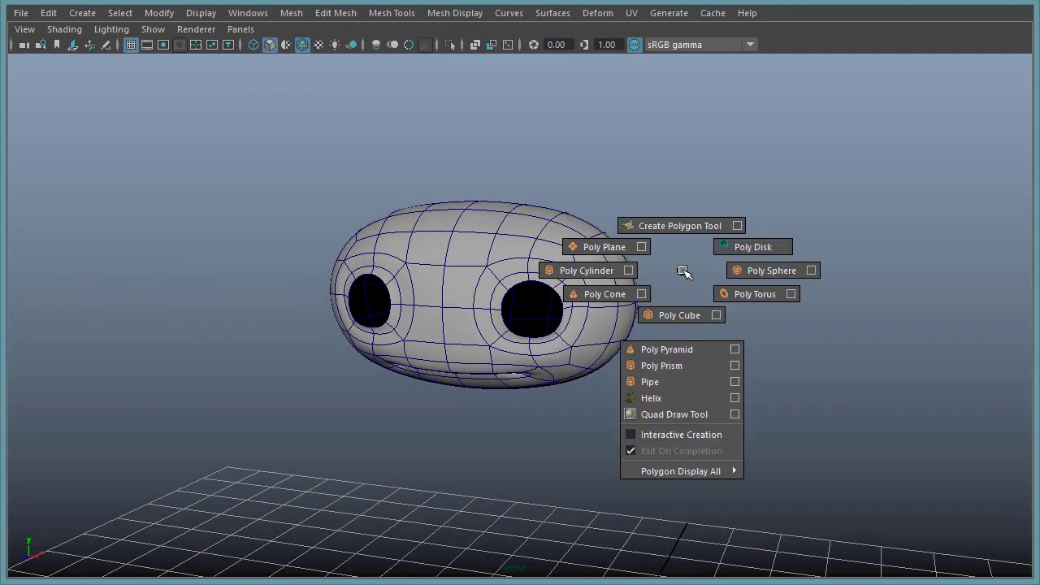
right_click_drag(684, 272, 744, 265, "shift")
left_click_drag(761, 366, 719, 398, "alt")
right_click_drag(719, 399, 540, 391, "alt")
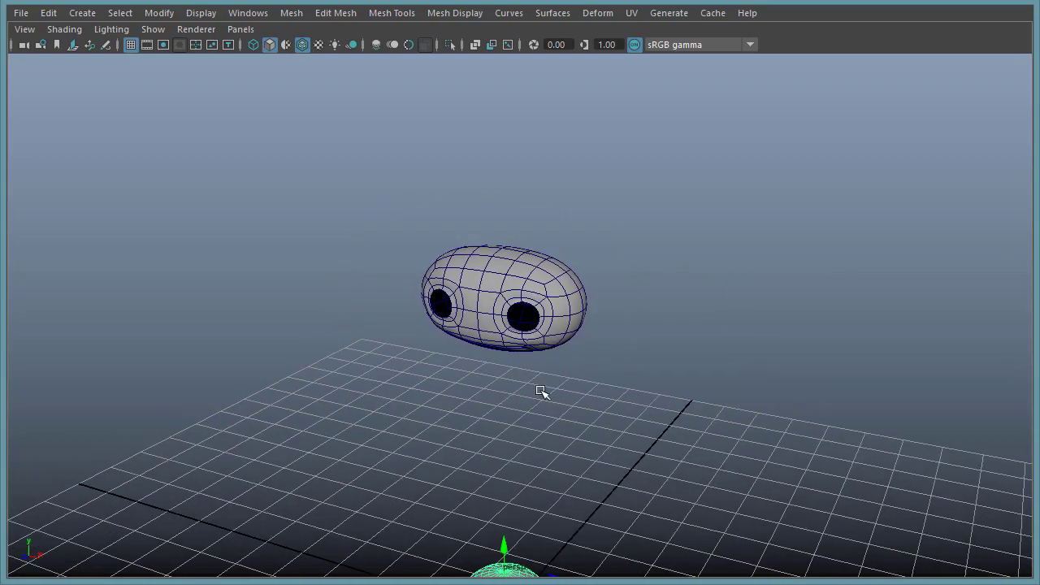
left_click_drag(505, 546, 455, 324)
right_click_drag(455, 325, 581, 311, "alt")
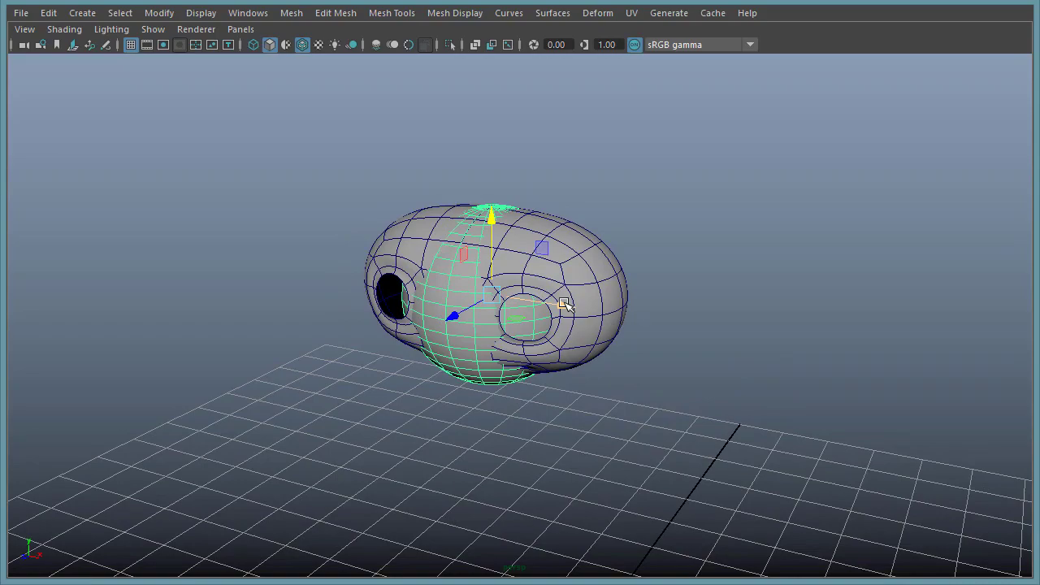
Set the sphere's X rotation to 90 and scale it uniformly to about 0.397.
key("ctrl+space")
left_click_drag(589, 252, 553, 259, "alt")
key("e")
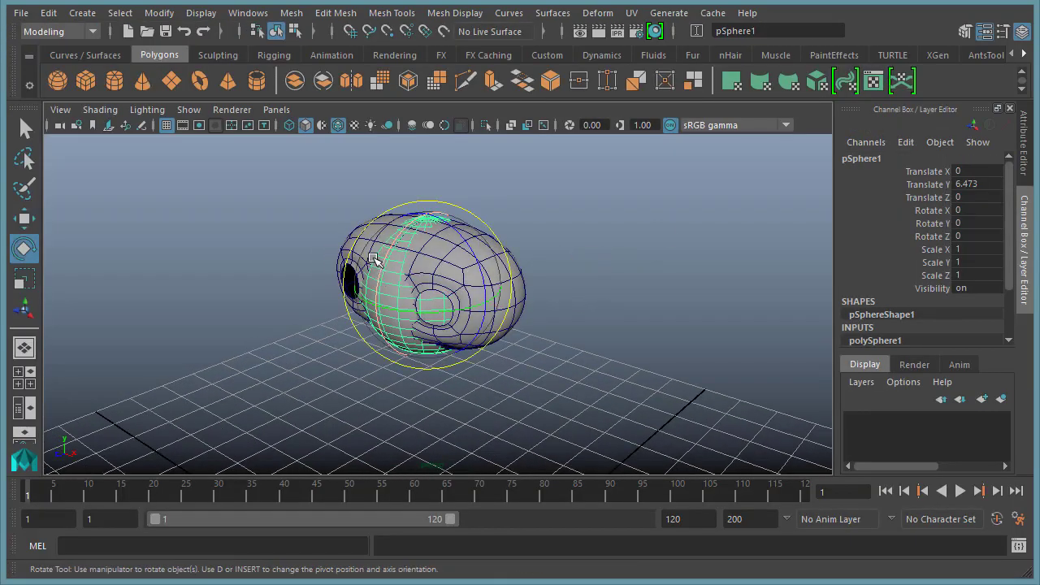
left_click_drag(385, 258, 382, 329)
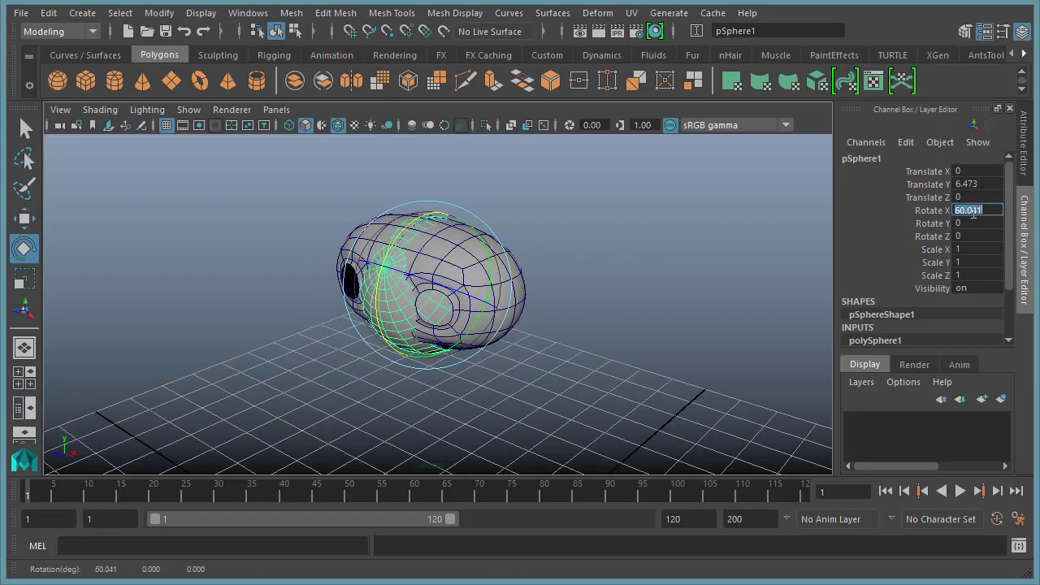
key("Return")
right_click_drag(295, 295, 557, 269, "alt")
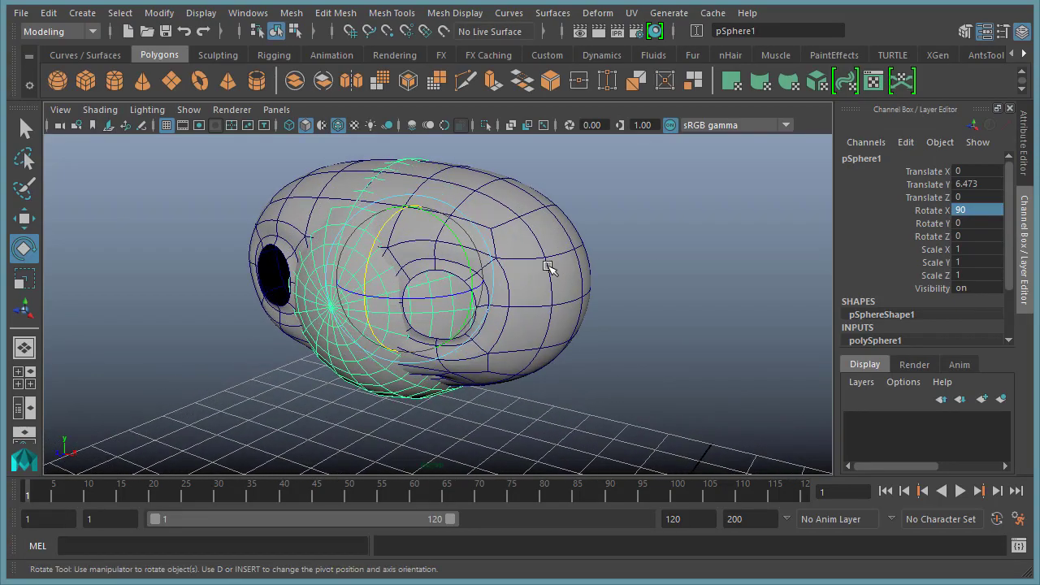
key("r")
left_click_drag(406, 297, 284, 293)
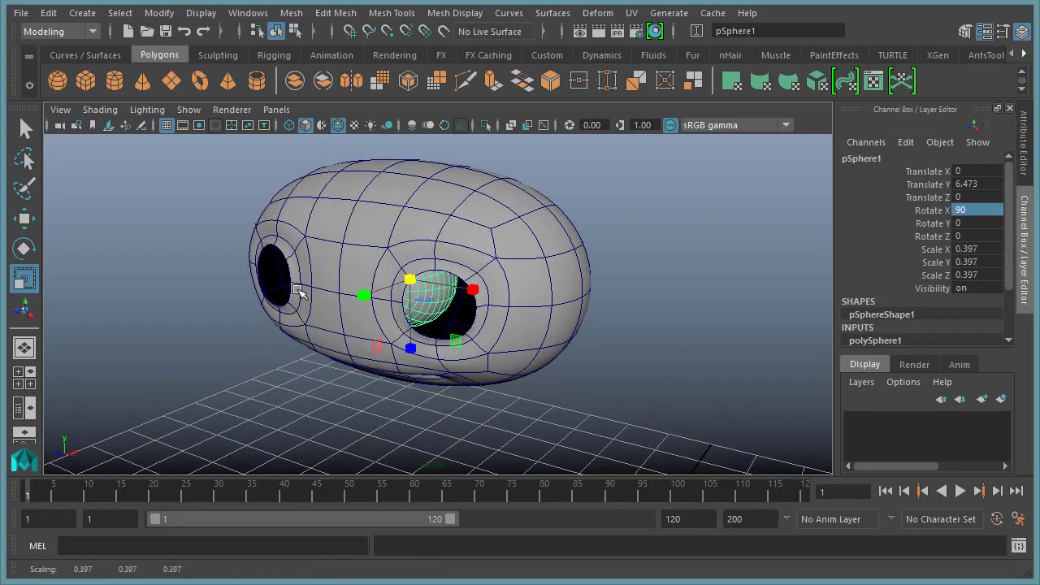
Move the sphere into one eye hole as an eyeball, at about X 0.75, Y 6.565, Z 0.457.
key("w")
left_click_drag(483, 284, 522, 320)
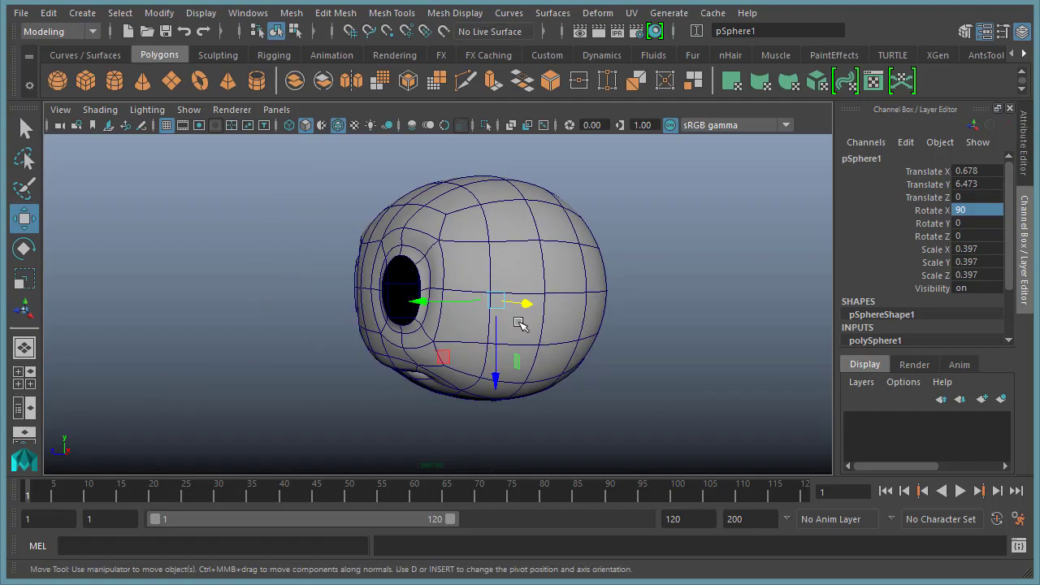
left_click_drag(425, 305, 363, 305)
left_click_drag(307, 324, 562, 297, "alt")
right_click_drag(562, 298, 591, 347, "alt")
left_click_drag(568, 358, 572, 340)
mouse_move(668, 260)
left_mouse_down()
mouse_move(655, 260)
mouse_move(663, 263)
left_mouse_up()
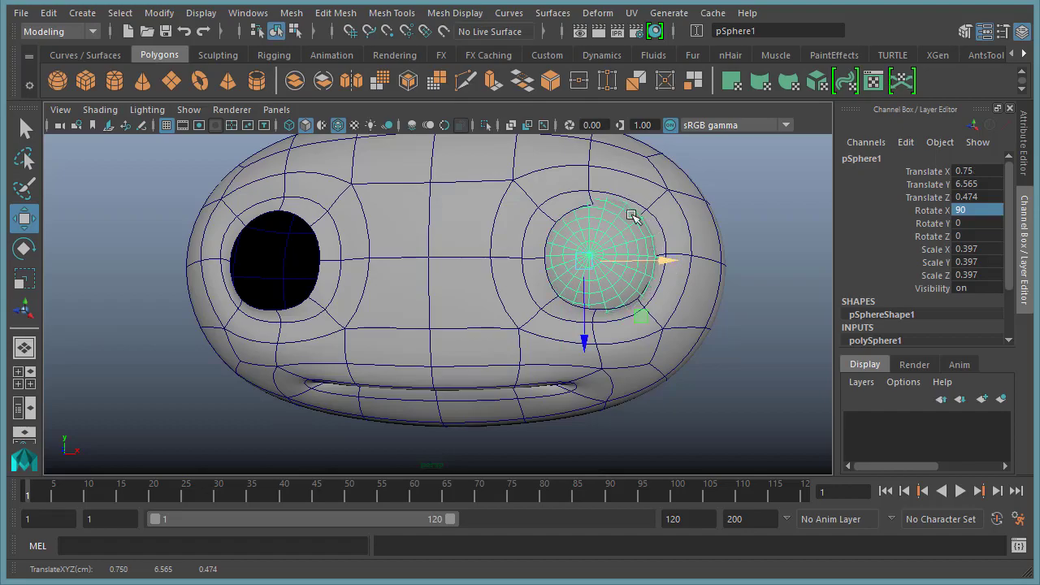
left_click_drag(579, 312, 623, 267, "alt")
middle_click_drag(622, 267, 540, 278, "alt")
right_click_drag(496, 290, 625, 278, "alt")
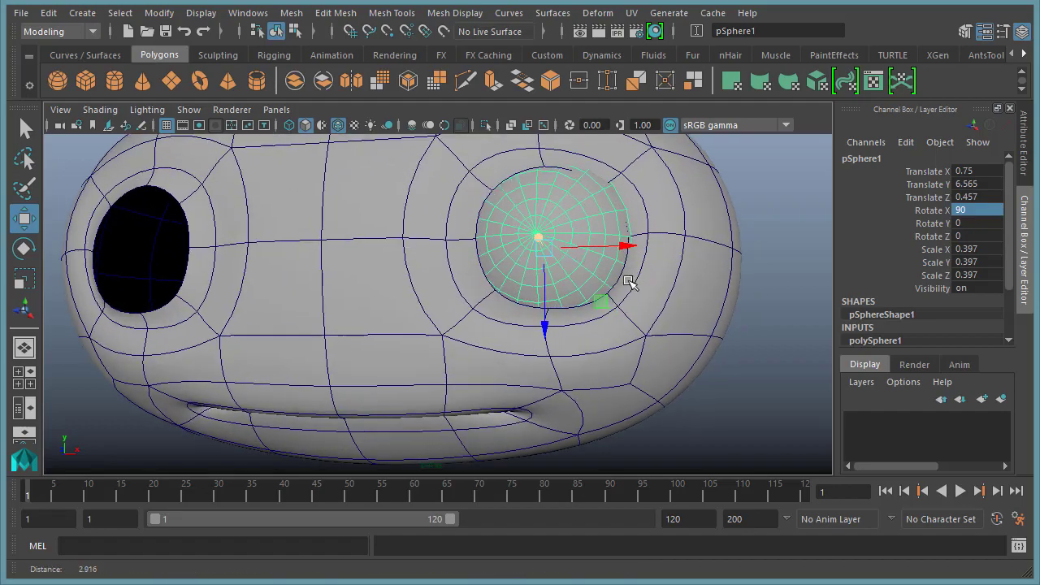
Select the head and adjust the rim vertex at the top of the eye hole to follow the eyeball.
left_click_drag(433, 270, 464, 269, "alt")
left_click(442, 269)
key("ctrl+space")
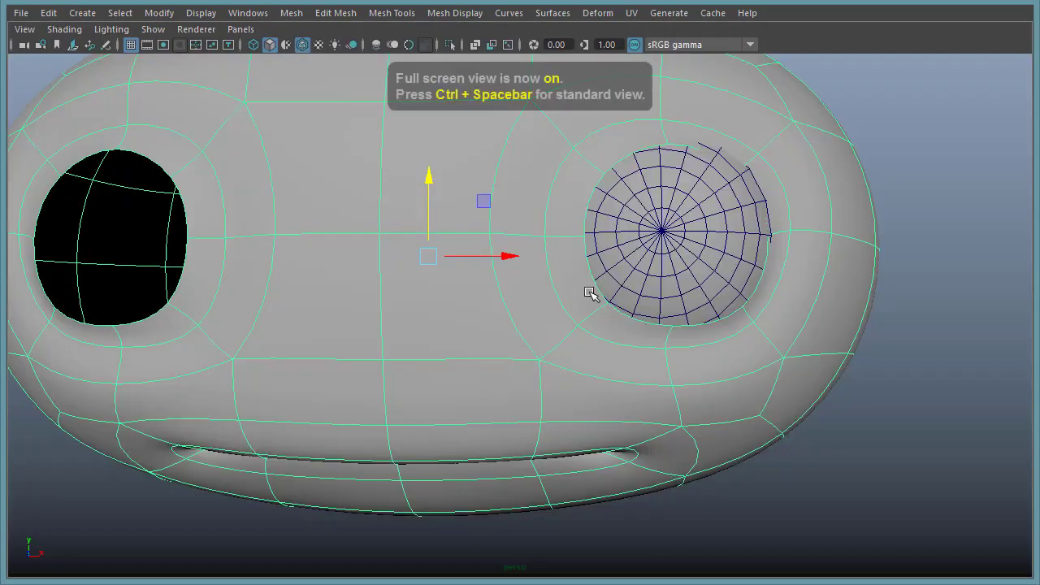
left_click_drag(603, 295, 450, 232, "alt")
right_click_drag(451, 231, 387, 220)
left_click(584, 185)
left_click(573, 193)
left_click(585, 176)
right_click_drag(585, 176, 506, 176)
left_click(594, 178)
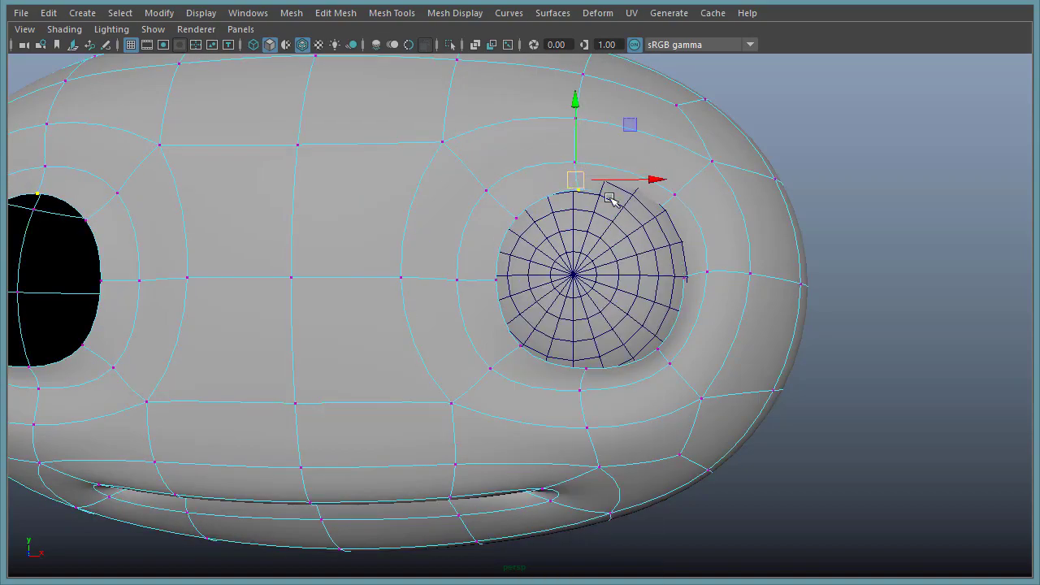
Adjust the faces at the outer side of the eye hole and the loop vertex below it to fit the eyeball.
right_click_drag(683, 222, 685, 264)
left_click(689, 232)
left_click(691, 335, "shift")
left_click_drag(691, 337, 478, 327, "alt")
left_click_drag(467, 282, 633, 378)
left_click(636, 380)
right_click_drag(584, 306, 508, 308)
left_click(605, 397)
left_click_drag(568, 393, 586, 393)
left_click_drag(642, 277, 528, 234, "alt")
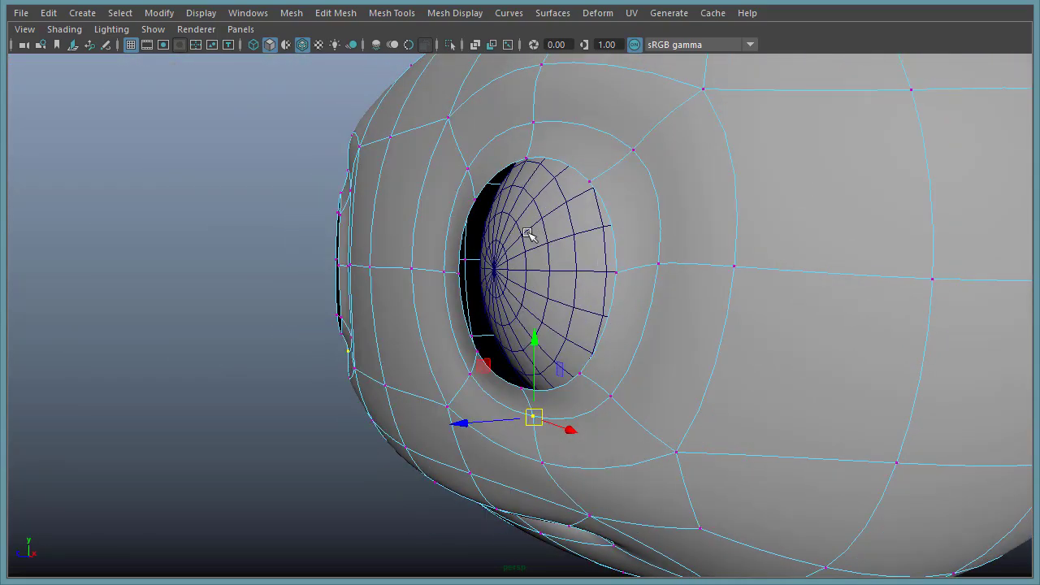
Push the inner and lower rim vertices of the eye hole back along Z against the eyeball.
left_click(473, 195)
left_click(459, 275, "shift")
left_click_drag(458, 275, 544, 213, "alt")
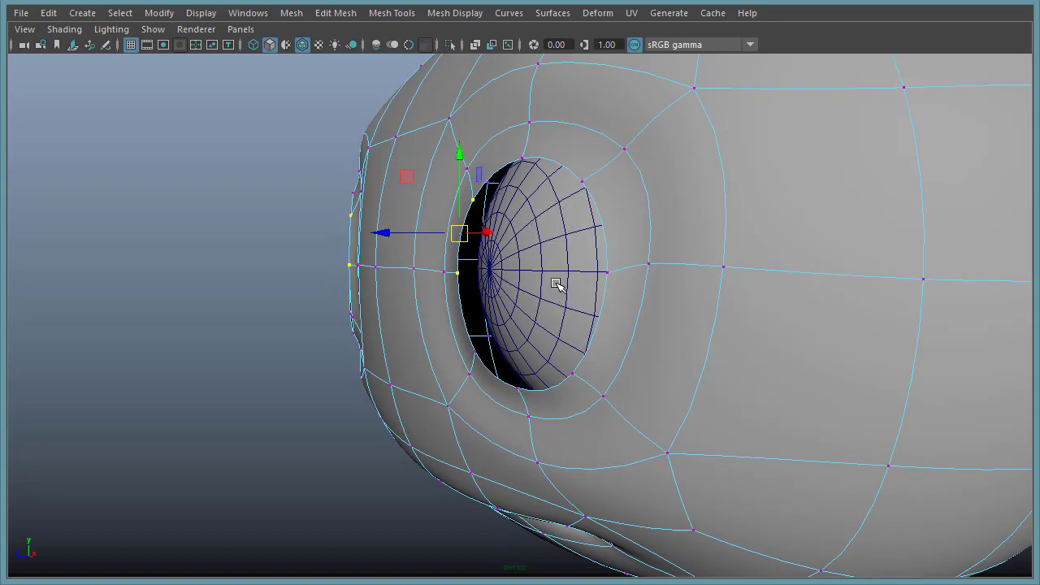
left_click_drag(360, 299, 370, 280, "alt")
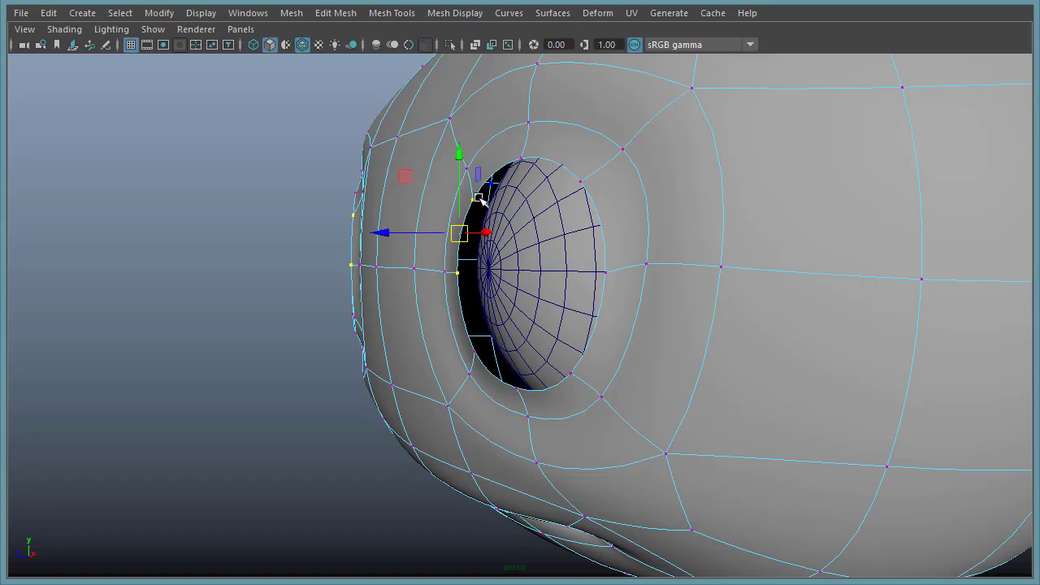
left_click_drag(386, 233, 406, 231)
left_click(476, 357)
left_click_drag(396, 365, 428, 360)
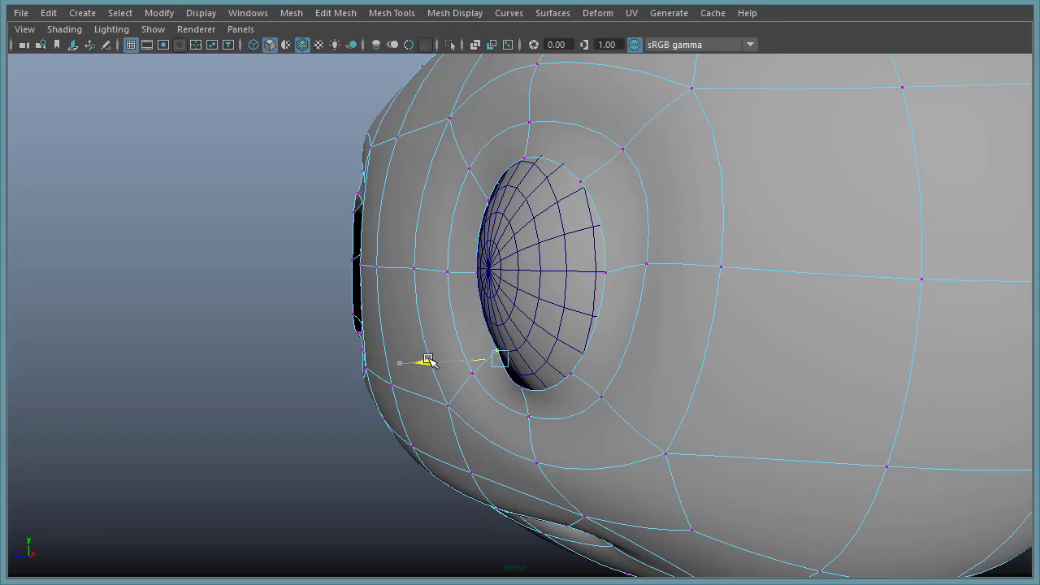
left_click(518, 390)
left_click_drag(426, 412, 441, 412)
Nudge the inner and upper rim vertices of the eye hole to match the eyeball's outline.
left_click_drag(440, 413, 541, 353, "alt")
left_click(508, 270)
left_click_drag(527, 270, 503, 272)
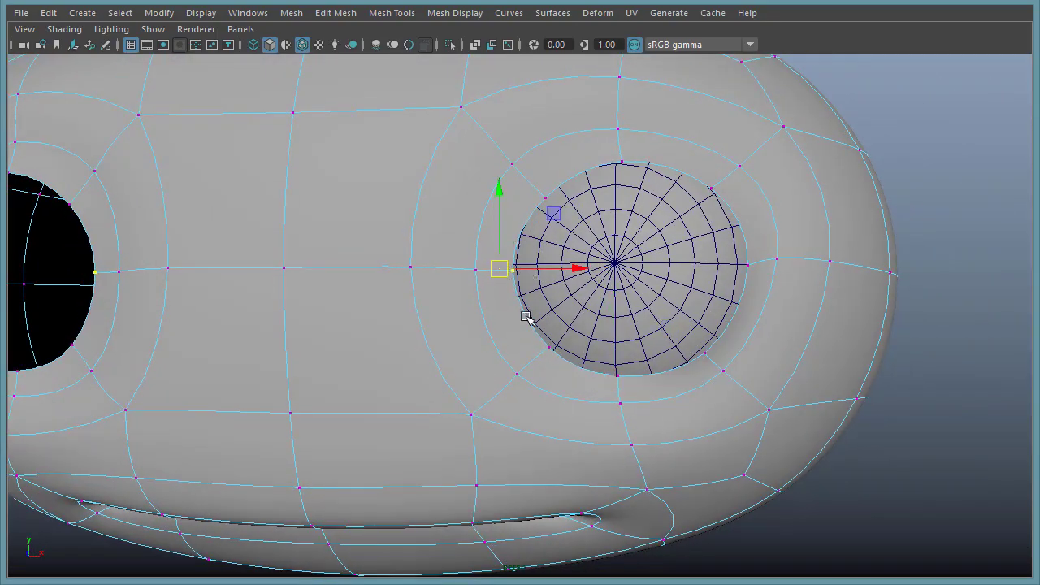
left_click(545, 194)
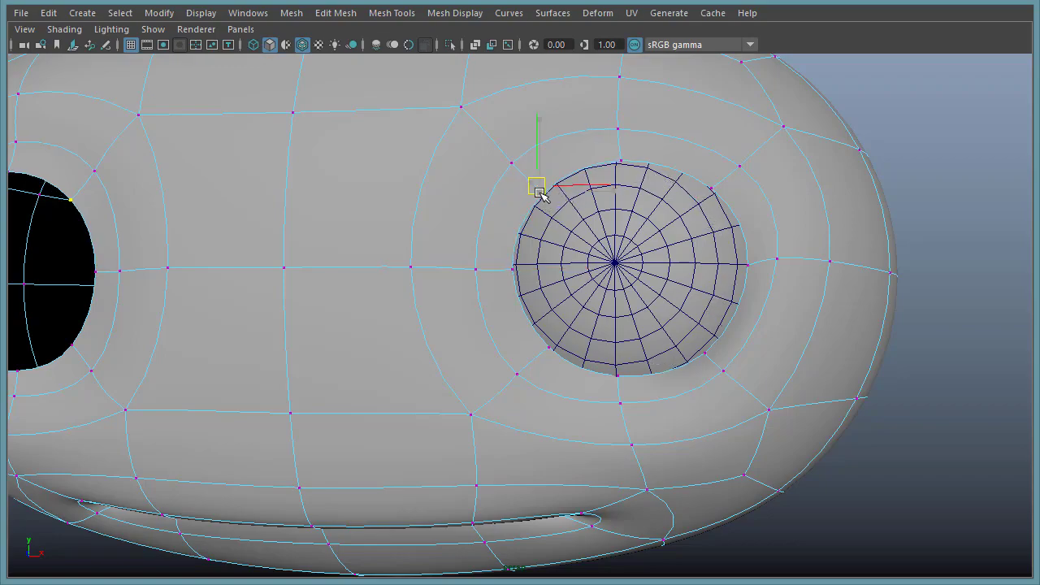
left_click(714, 188)
Adjust the lower rim vertices of the eye hole to the eyeball's outline and return to object mode.
left_click_drag(712, 186, 692, 360, "alt")
left_click(675, 360)
left_click_drag(635, 435, 542, 438, "alt")
left_click_drag(538, 392, 633, 421, "alt")
left_click(622, 407)
left_click_drag(619, 386, 618, 392)
right_click_drag(908, 358, 532, 300, "alt")
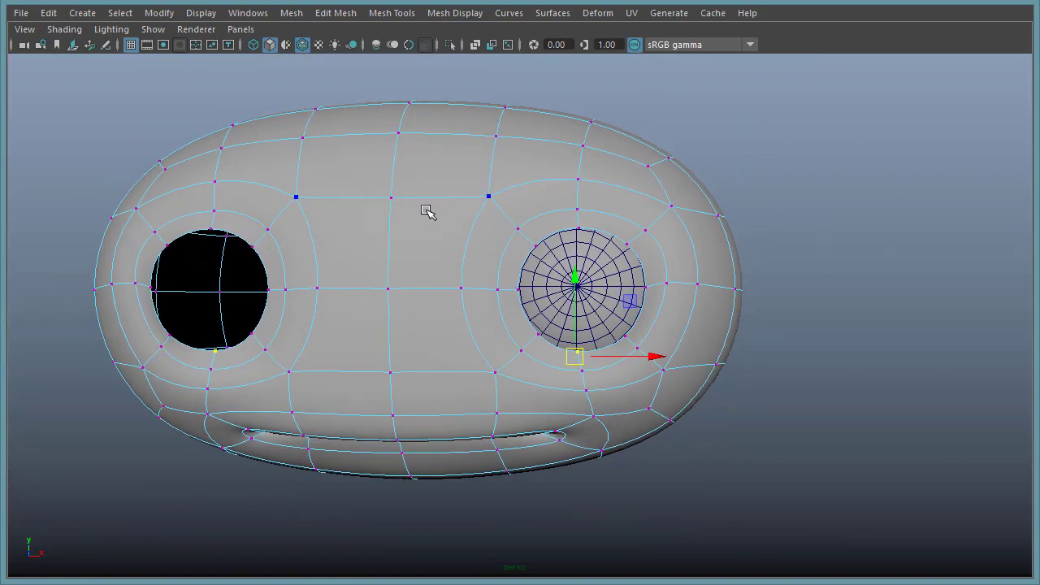
right_click_drag(429, 212, 547, 146)
left_click_drag(832, 282, 611, 404, "alt")
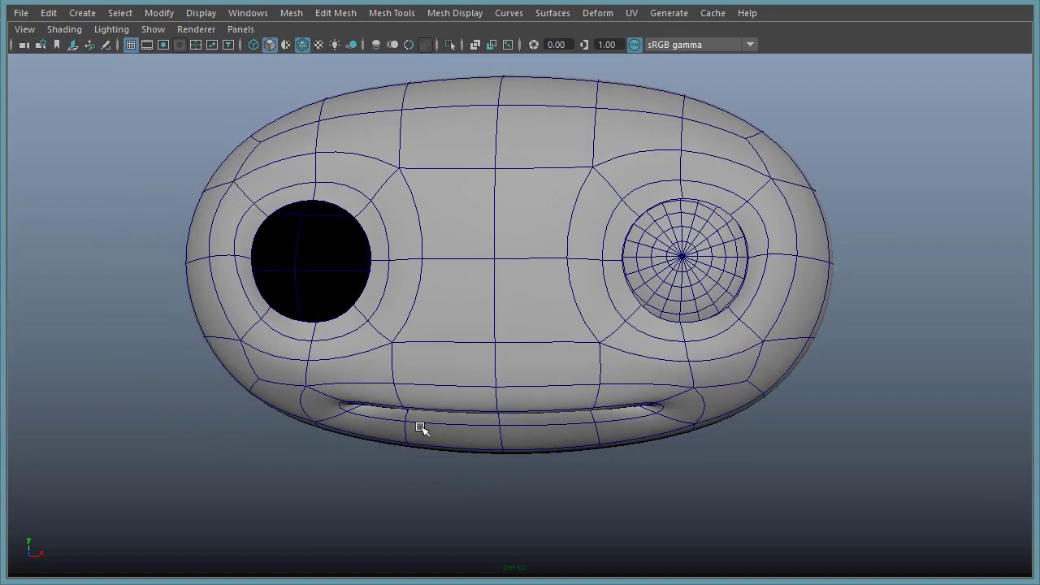
Select the four faces on the side of the head, mirrored by symmetry, and move them outward along X.
left_click_drag(851, 379, 834, 344, "alt")
left_click(834, 344)
middle_click_drag(842, 307, 764, 326, "alt")
left_click_drag(764, 326, 745, 299, "alt")
left_click(796, 250)
left_click(799, 325, "shift")
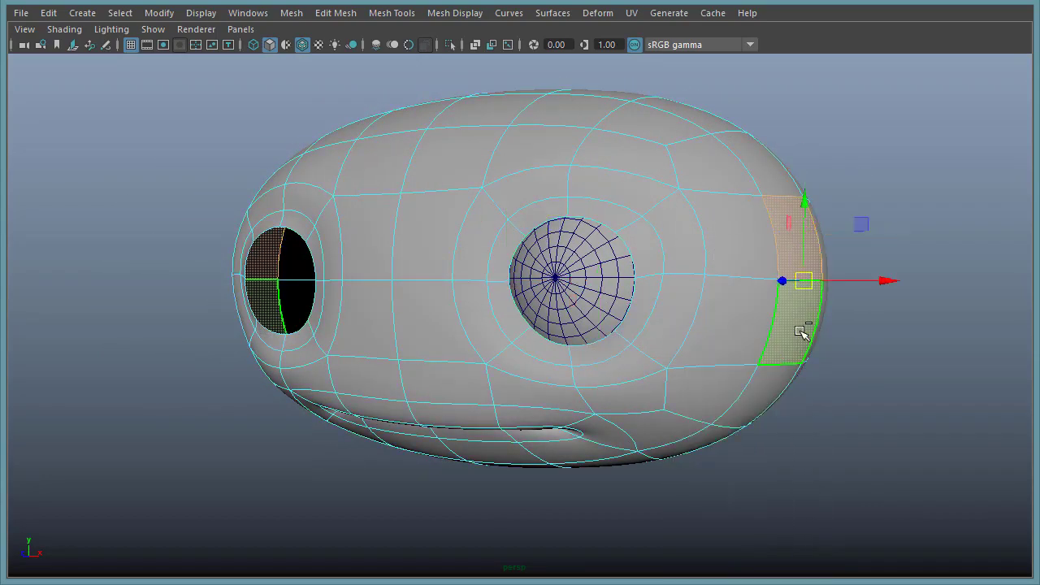
left_click_drag(891, 385, 838, 375, "alt")
left_click(843, 290, "shift")
left_click(844, 355, "shift")
left_click_drag(676, 362, 803, 376, "alt")
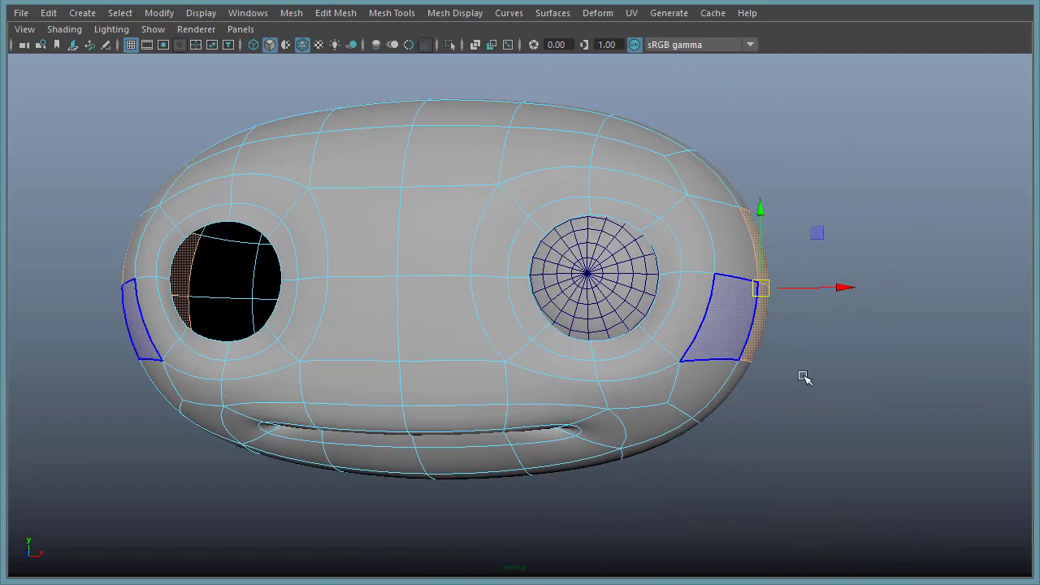
right_click_drag(803, 376, 771, 358, "alt")
left_click_drag(802, 291, 732, 346)
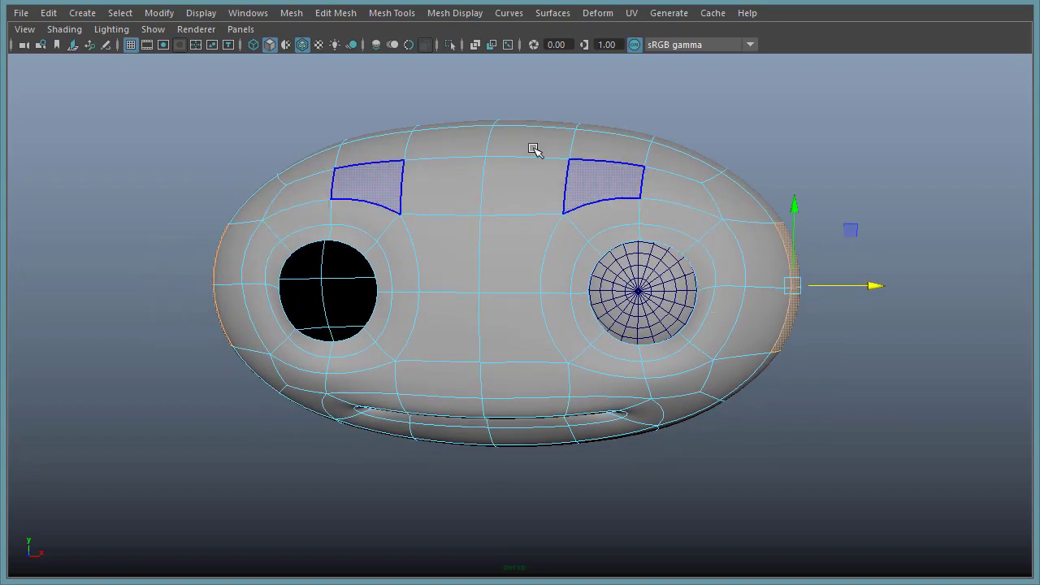
Select all head vertices beside the centre line and move them symmetrically inward along X to narrow the head.
right_click_drag(516, 191, 599, 163)
left_click(673, 123)
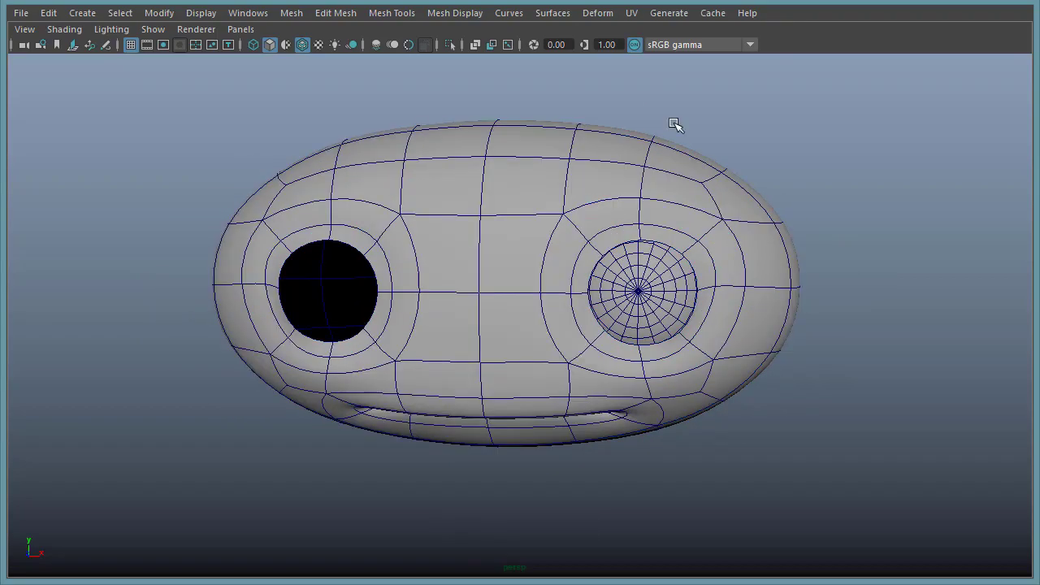
left_click(623, 309)
right_click_drag(698, 223, 640, 224)
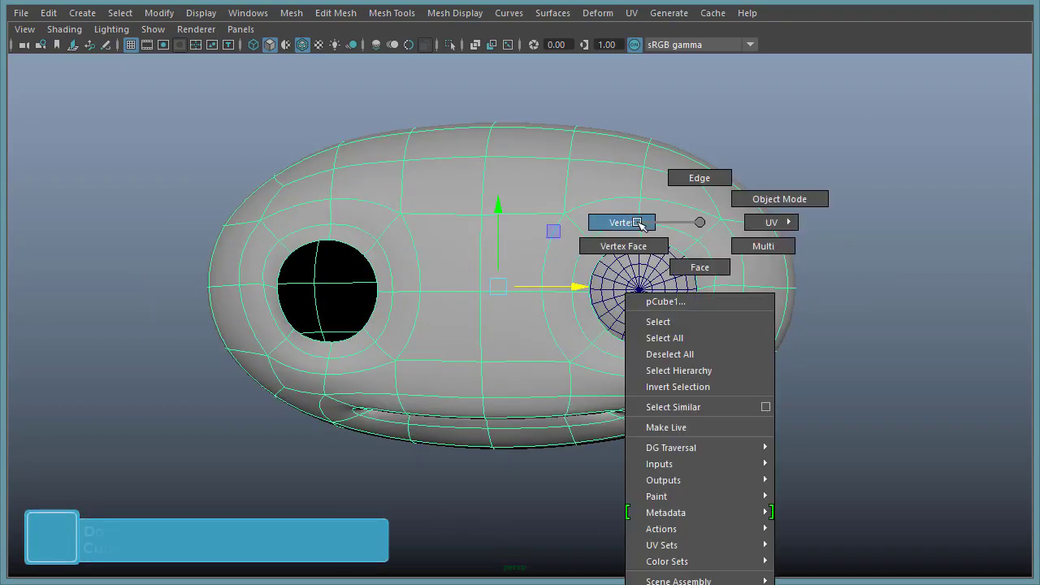
left_click_drag(885, 484, 536, 79)
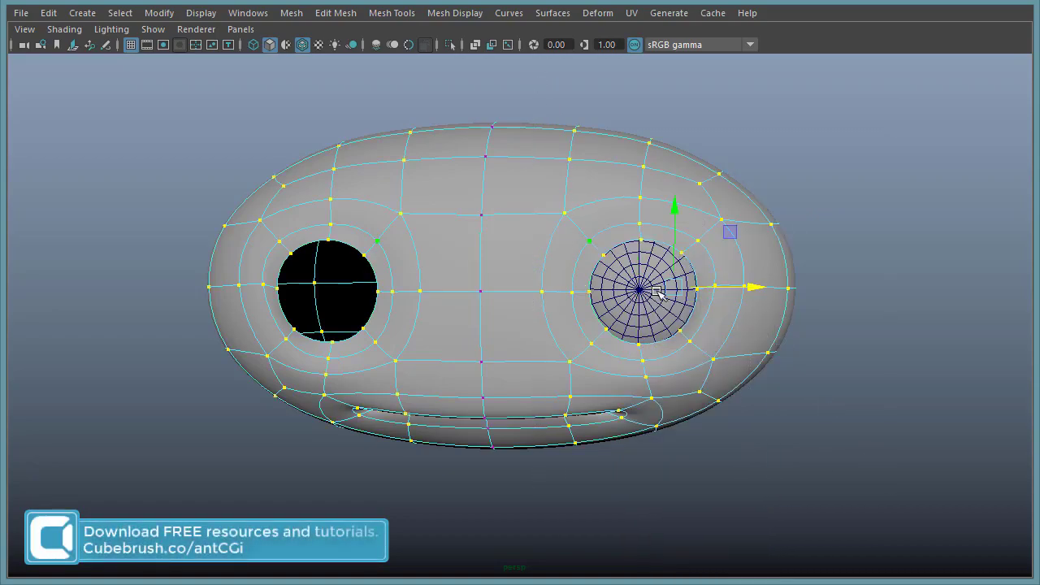
left_click_drag(754, 287, 734, 289)
right_click_drag(532, 172, 569, 138)
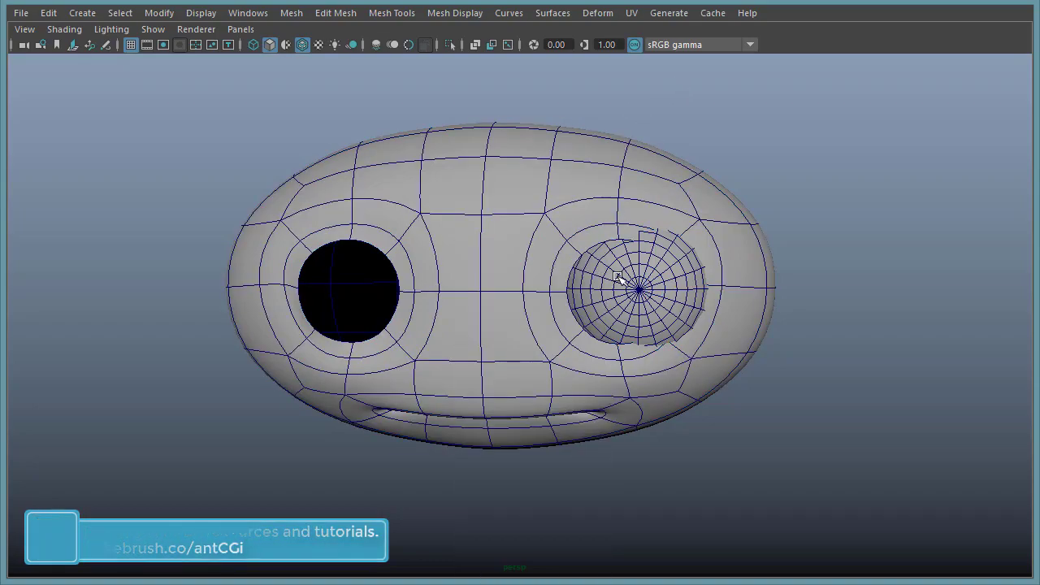
Align the eyeball with its shifted eye hole and place a duplicate of it in the opposite eye hole.
left_click(621, 279)
left_click_drag(714, 286, 454, 282)
left_click(820, 375)
left_click(609, 311)
key("ctrl+d")
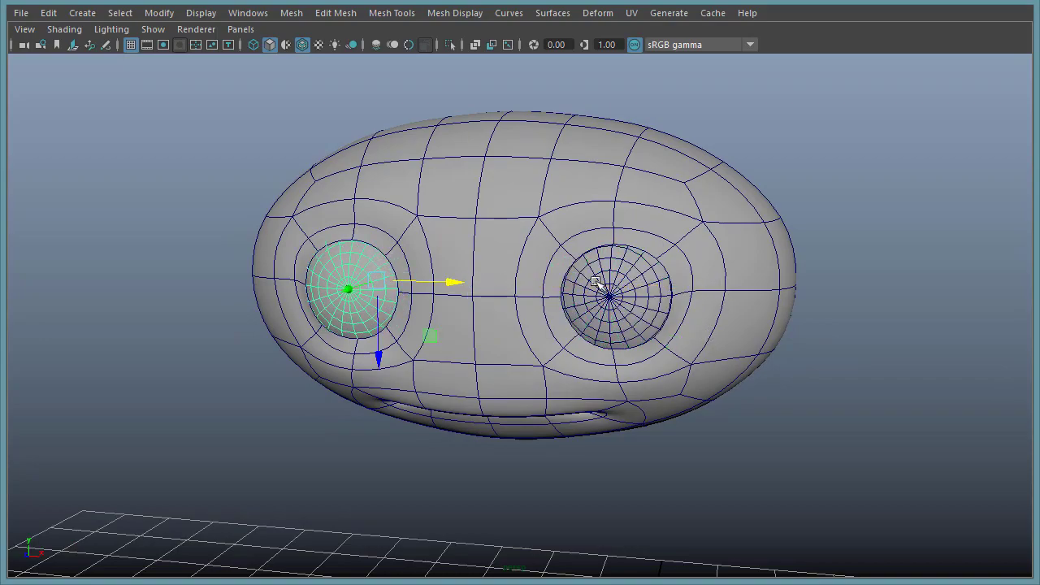
left_click_drag(252, 358, 545, 318, "alt")
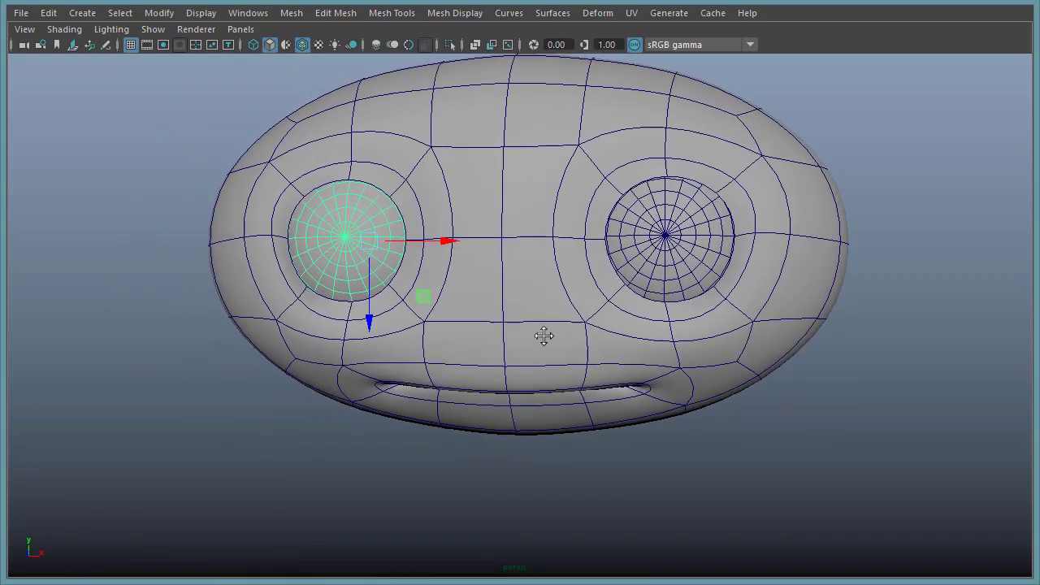
Scale the duplicate eyeball down uniformly and reposition it inside its eye hole.
left_click_drag(378, 250, 388, 250, "alt")
right_click_drag(388, 249, 510, 256, "alt")
key("r")
left_click_drag(313, 267, 198, 267)
key("w")
left_click_drag(365, 320, 297, 318, "alt")
left_click_drag(313, 257, 260, 272)
mouse_move(276, 358)
left_mouse_down("alt")
mouse_move(383, 348)
mouse_move(296, 354)
left_mouse_up("alt")
left_click_drag(370, 277, 353, 275)
Select the head and reposition the loop vertices at the outer side and lower outer corner of the eye hole.
left_click(836, 326)
middle_click_drag(847, 358, 809, 353, "alt")
right_click_drag(813, 309, 735, 307)
mouse_move(780, 342)
left_mouse_down("alt")
mouse_move(765, 354)
mouse_move(775, 360)
left_mouse_up("alt")
left_click(753, 333)
left_click(812, 253)
left_click(796, 254)
mouse_move(799, 251)
left_mouse_down()
mouse_move(791, 259)
mouse_move(802, 255)
left_mouse_up()
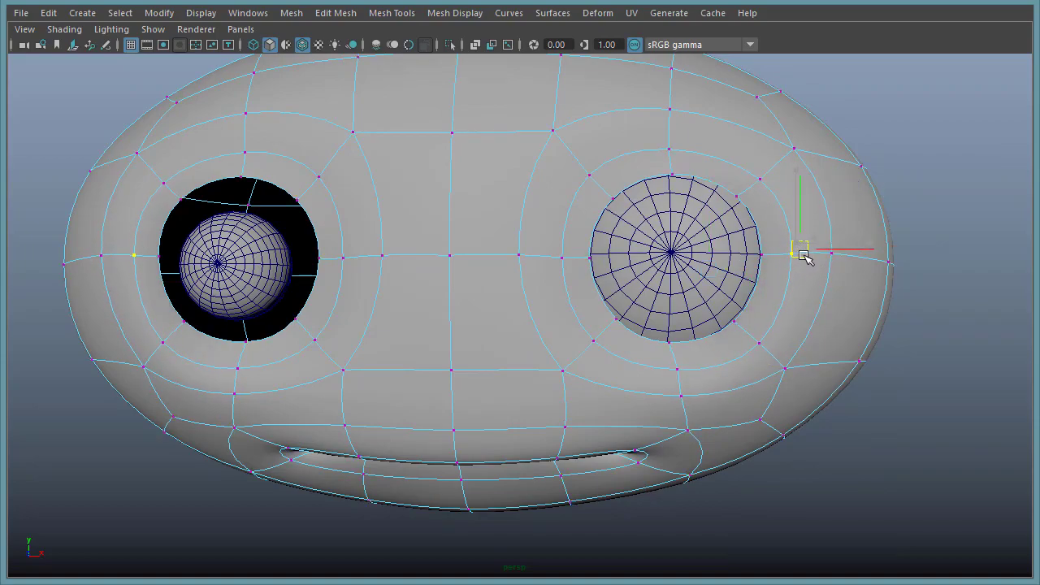
left_click(783, 369)
left_click_drag(785, 374, 786, 385)
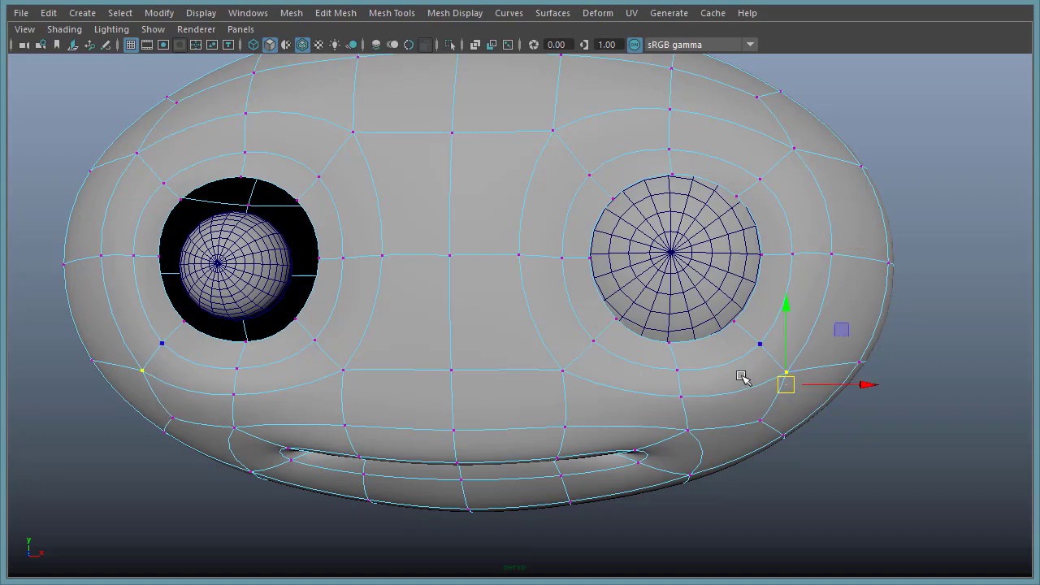
Move the symmetric pair of vertices just above the upper lip slightly inward along X.
left_click(564, 425)
left_click_drag(564, 429, 558, 429)
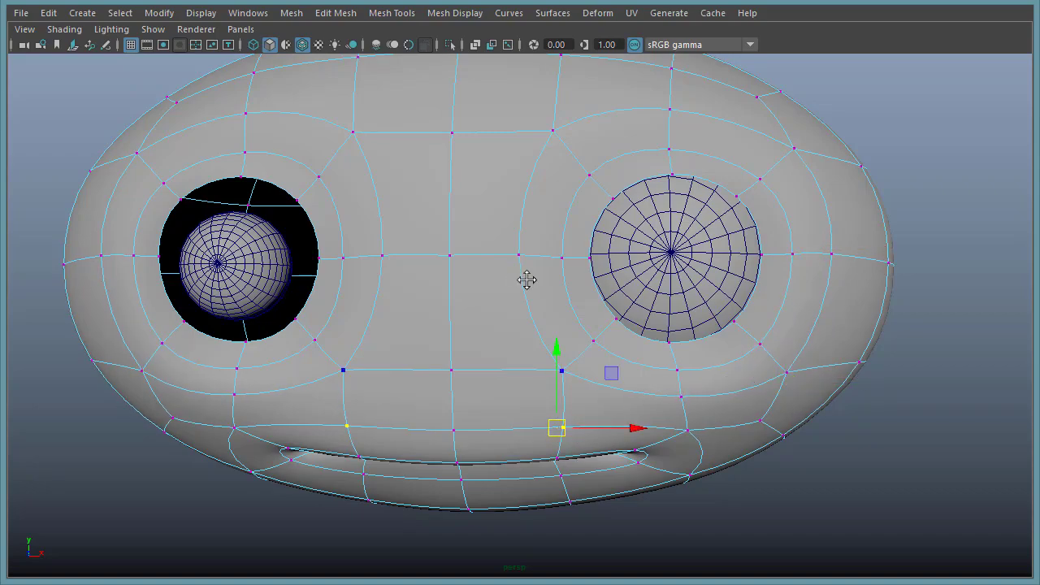
Select the ring of faces around the smaller eyeball's hole and scale it down uniformly towards the eyeball.
middle_click_drag(517, 275, 591, 296, "alt")
right_click_drag(591, 297, 562, 311, "alt")
middle_click_drag(439, 334, 528, 334, "alt")
left_click_drag(528, 334, 544, 340, "alt")
right_click_drag(582, 206, 581, 151)
left_click(542, 203)
left_click(588, 278)
left_click(589, 311, "shift")
double_click(589, 312, "shift")
key("r")
left_click_drag(484, 293, 412, 296)
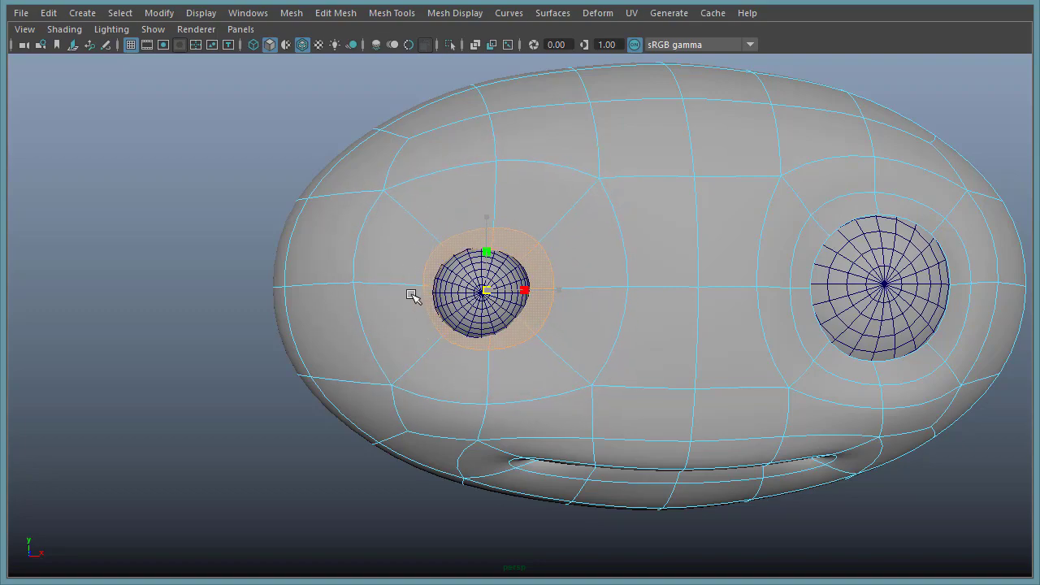
Reposition the shrunken eye-hole face ring so it fits closely around the small eyeball, and return to object mode.
key("w")
left_click_drag(455, 348, 426, 303, "alt")
middle_click_drag(425, 303, 528, 299, "alt")
left_click_drag(514, 301, 571, 307, "alt")
left_click_drag(420, 293, 405, 276, "alt")
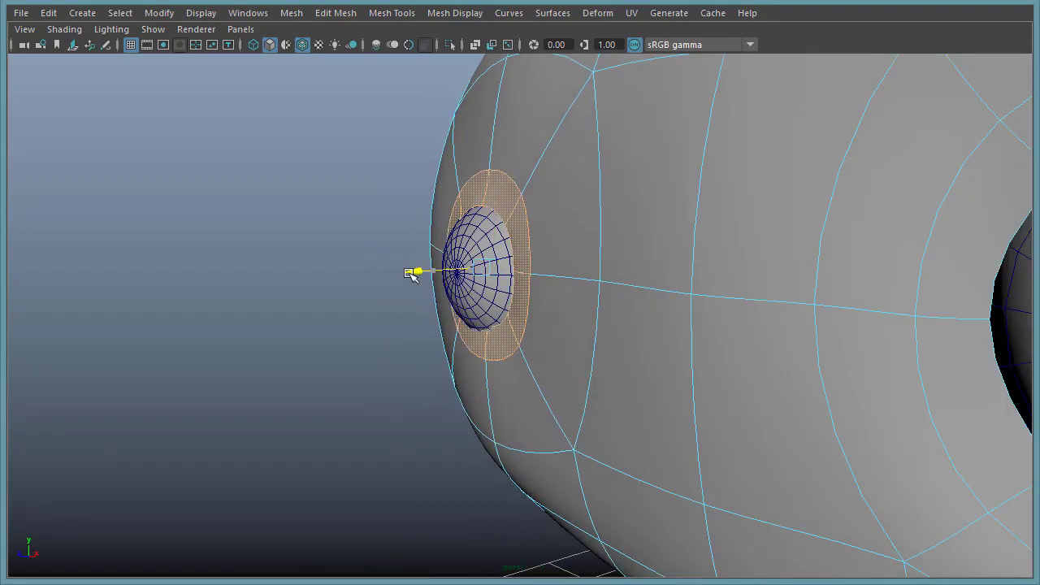
left_click_drag(360, 305, 457, 294, "alt")
left_click_drag(539, 175, 538, 183)
left_click_drag(626, 265, 611, 346)
left_click_drag(629, 258, 622, 262)
left_click_drag(675, 288, 503, 315, "alt")
scroll(503, 314, "down", 3)
right_click_drag(647, 315, 775, 248)
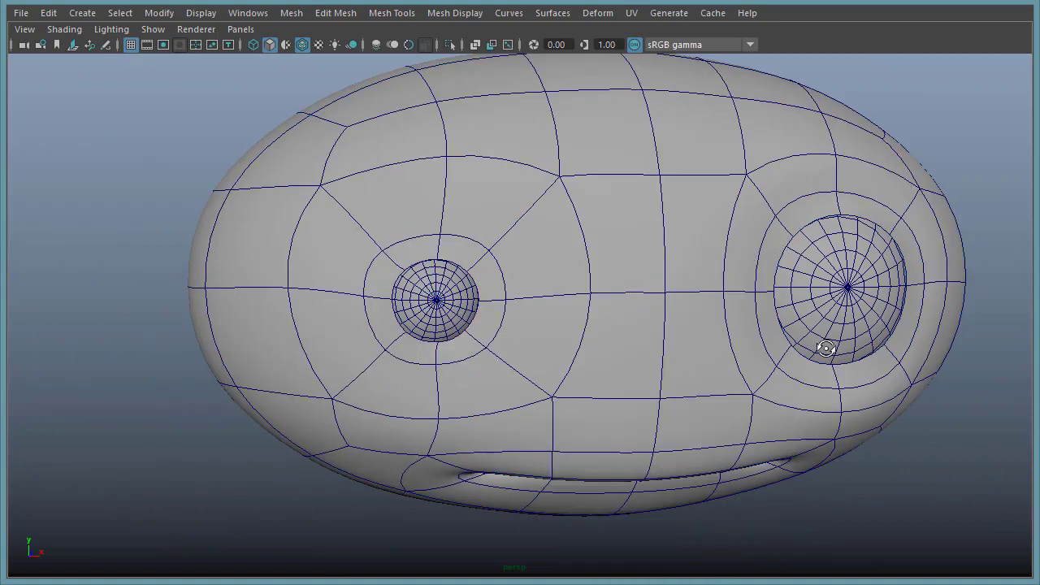
Select the radial edges around the small eye hole and connect them to add another surrounding edge loop.
left_click_drag(831, 350, 615, 327, "alt")
middle_click_drag(615, 327, 599, 322, "alt")
right_click_drag(595, 277, 570, 246)
left_click_drag(570, 246, 603, 247, "alt")
left_click(359, 209)
double_click(363, 283, "shift")
right_click(364, 283, "shift")
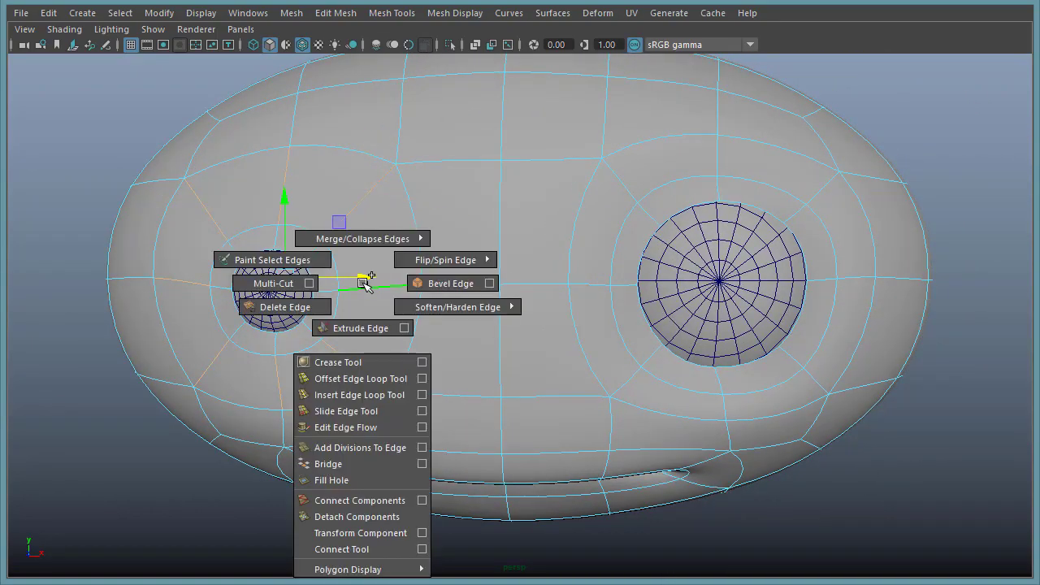
right_click_drag(365, 308, 366, 502, "shift")
middle_click_drag(390, 295, 468, 296, "alt")
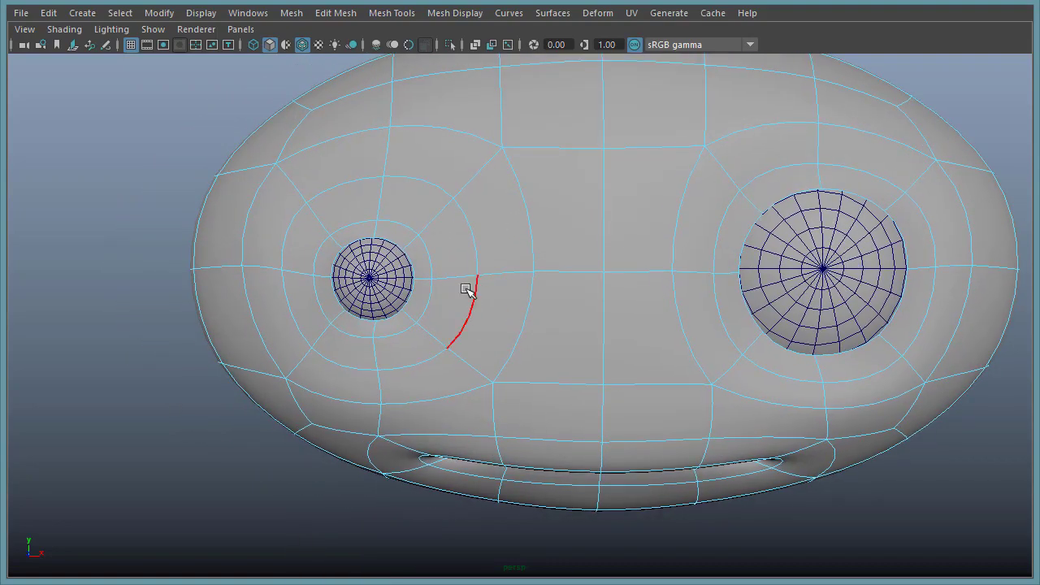
Select the inner supporting edge loop around the small eye hole and scale it outward for more even spacing.
double_click(433, 261)
left_click_drag(434, 261, 433, 304, "alt")
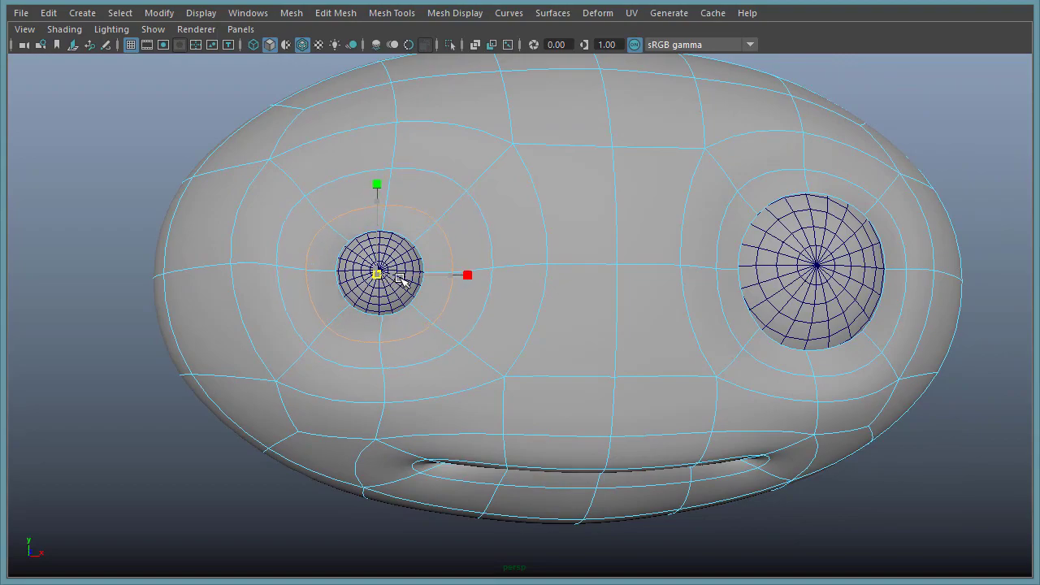
left_click_drag(401, 278, 400, 278)
left_click(290, 268)
Adjust the loop vertices at the small eye's lower outer corner and underside, and return to object mode.
right_click_drag(320, 341, 257, 312)
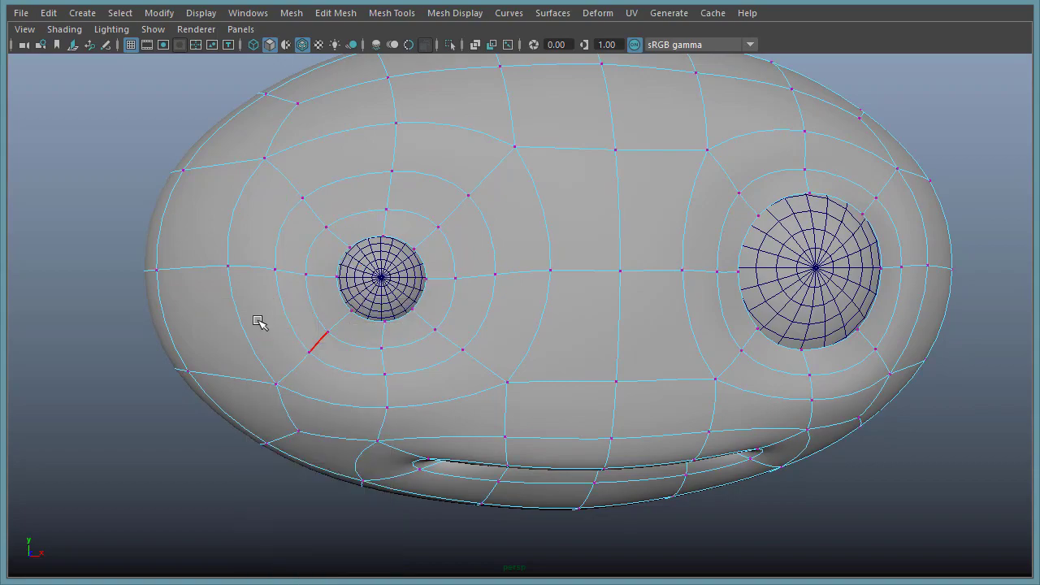
left_click(300, 371)
key("w")
left_click_drag(309, 370, 298, 373)
left_click(382, 351)
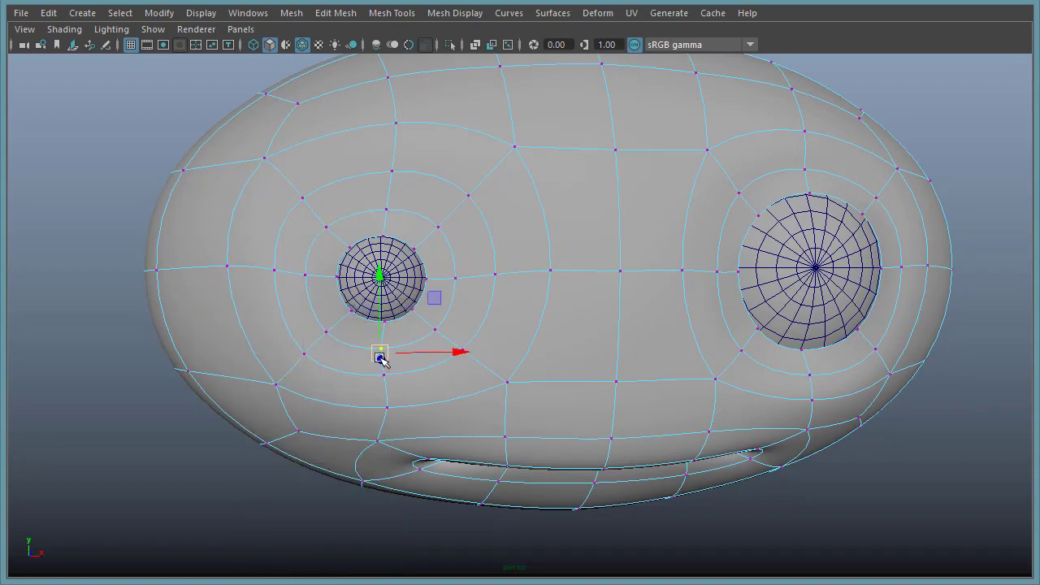
left_click_drag(385, 352, 599, 342, "alt")
right_click_drag(656, 214, 731, 197)
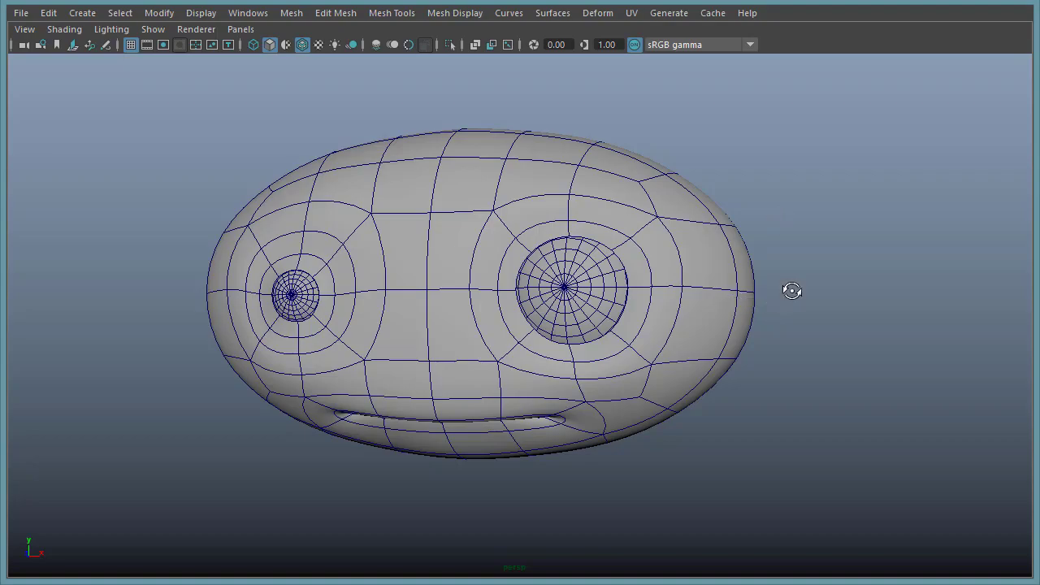
Examine the head's shape, both eyes and the mouth from the front, sides and farther away.
left_click_drag(792, 291, 785, 302, "alt")
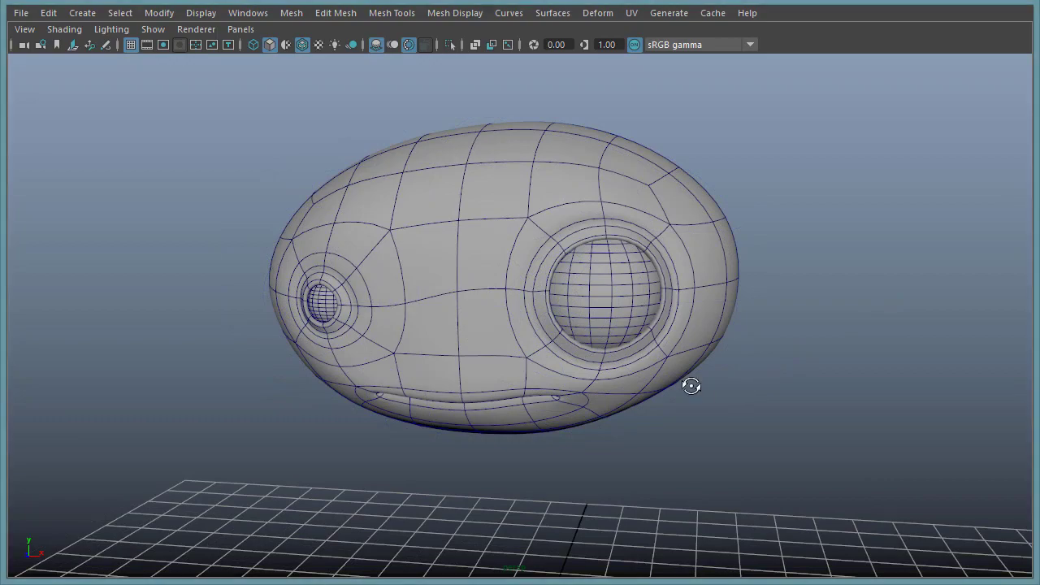
left_click_drag(690, 382, 703, 392, "alt")
left_click_drag(618, 453, 558, 288, "alt")
left_click_drag(529, 352, 582, 228, "alt")
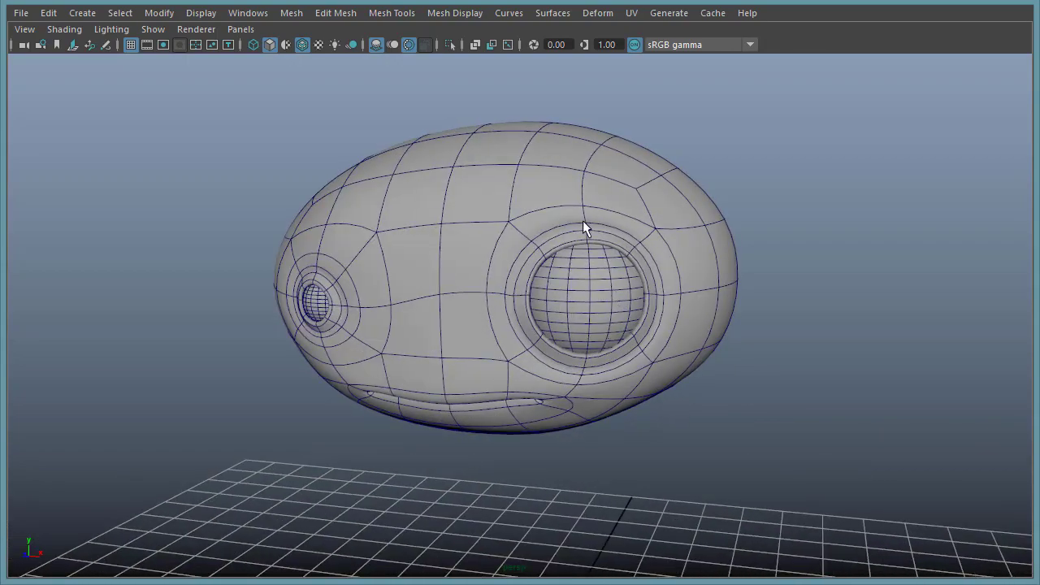
left_click_drag(499, 280, 543, 122, "alt")
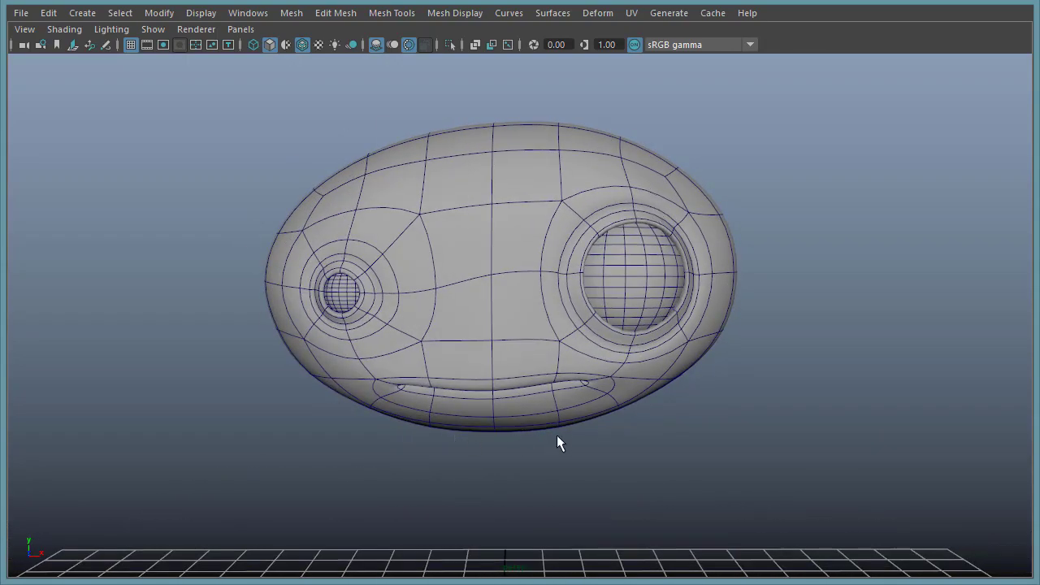
left_click_drag(773, 338, 660, 324, "alt")
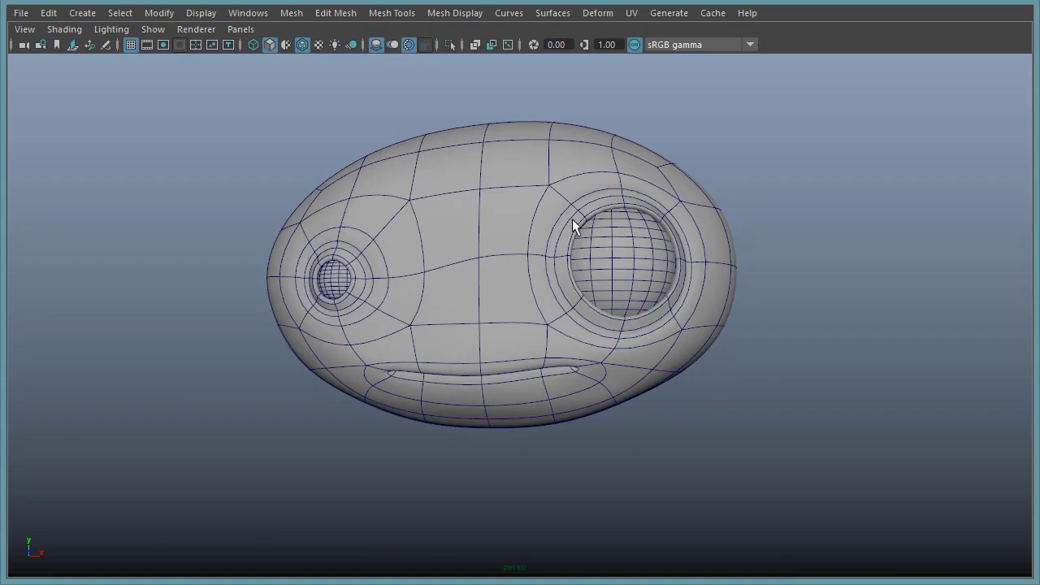
left_click_drag(572, 227, 499, 273, "alt")
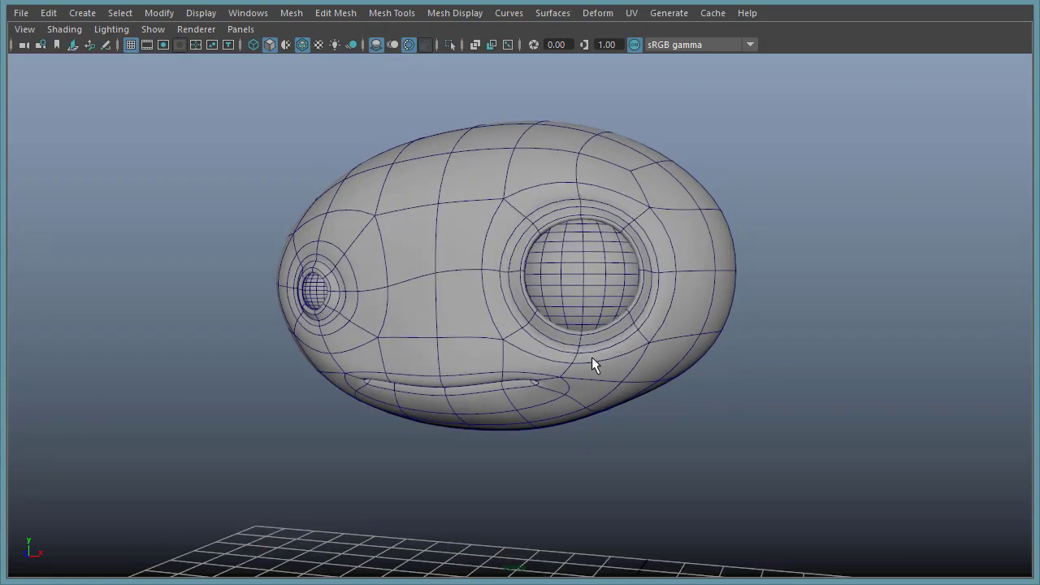
left_click_drag(385, 274, 773, 355, "alt")
scroll(805, 355, "up", 2)
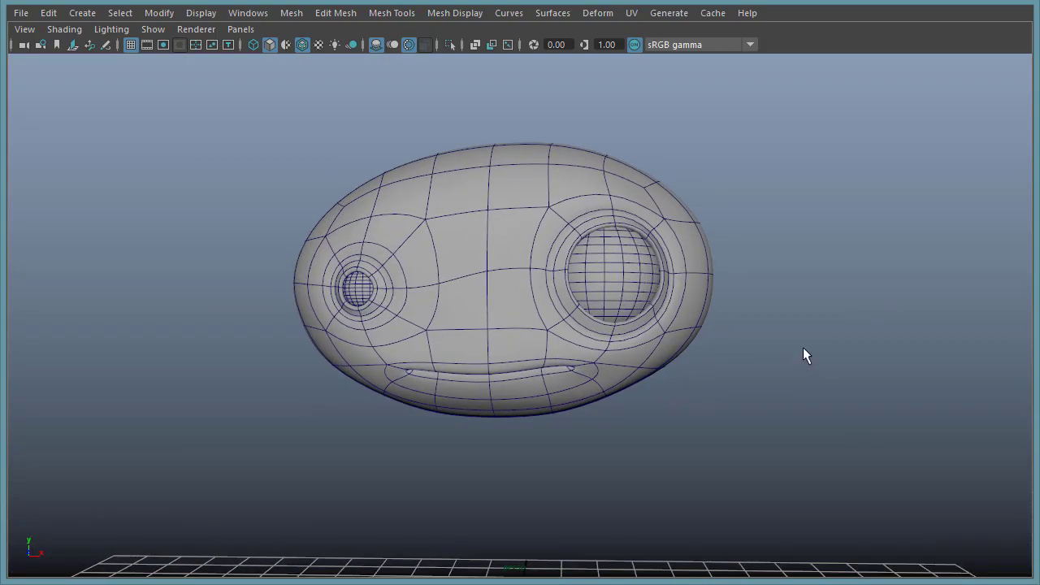
scroll(610, 309, "up", 3)
left_click_drag(610, 308, 393, 280, "alt")
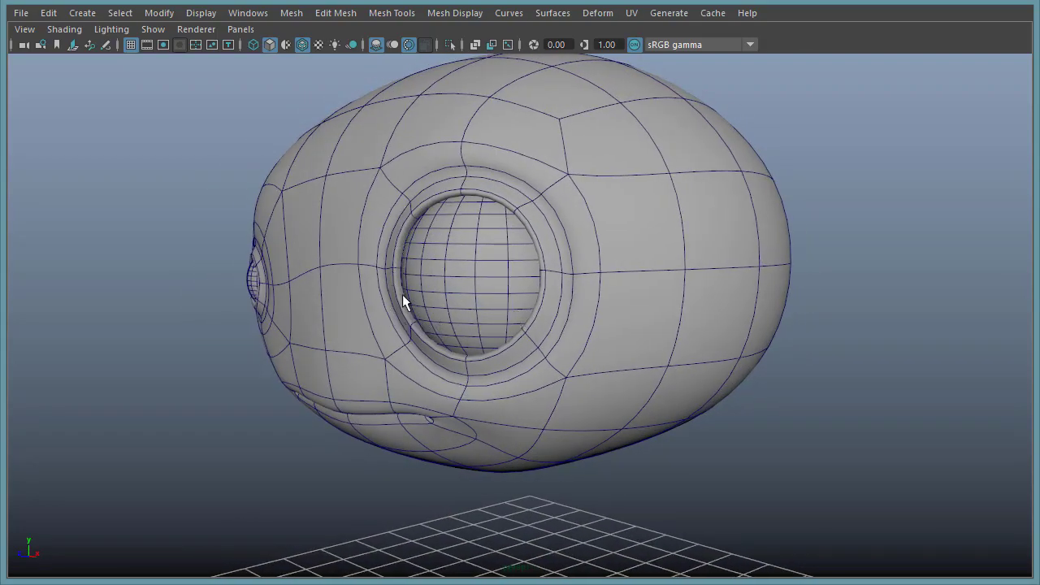
left_click_drag(615, 355, 821, 355, "alt")
scroll(680, 343, "down", 3)
left_click_drag(680, 344, 672, 266, "alt")
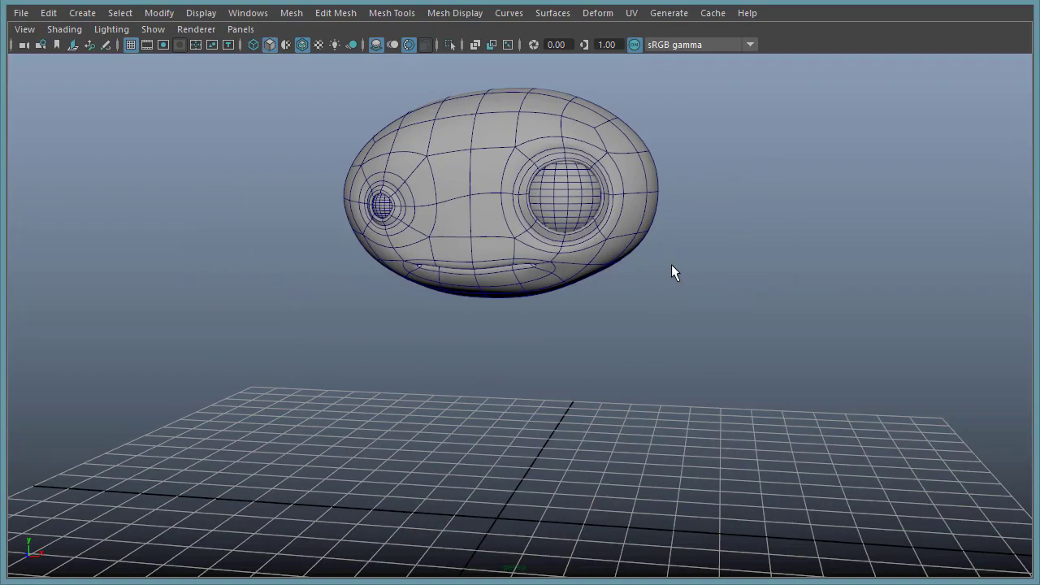
left_click_drag(499, 383, 453, 341, "alt")
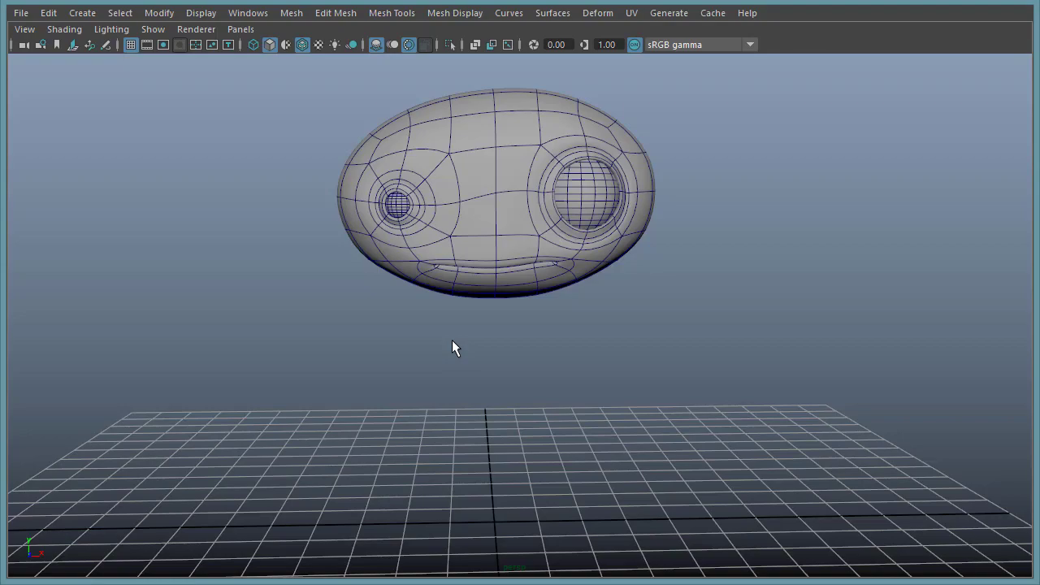
Create a polygon cylinder and raise it along Y to sit below the head.
right_click(774, 188, "shift")
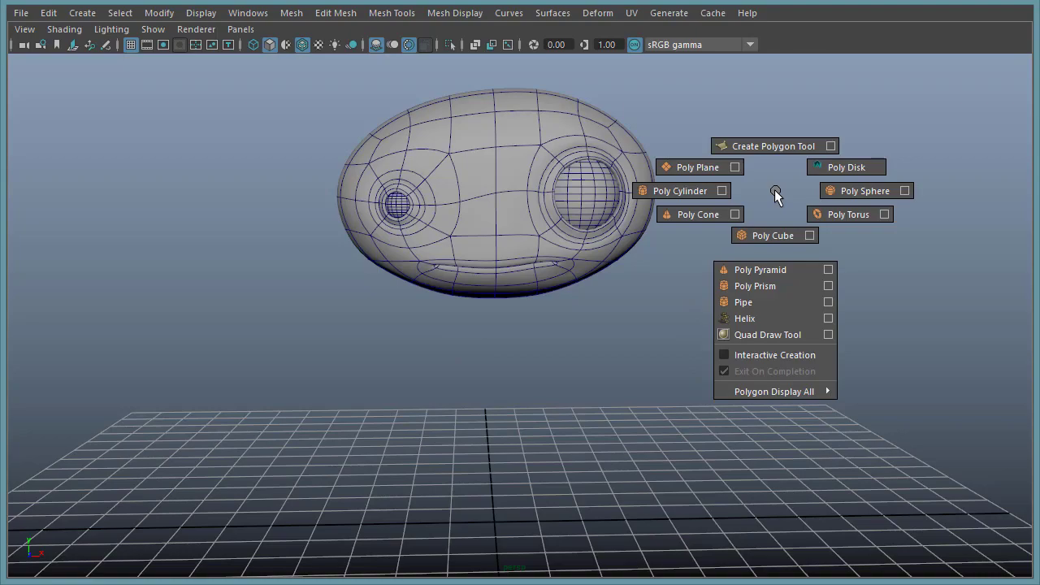
left_click(671, 192)
left_click_drag(592, 450, 581, 490, "alt")
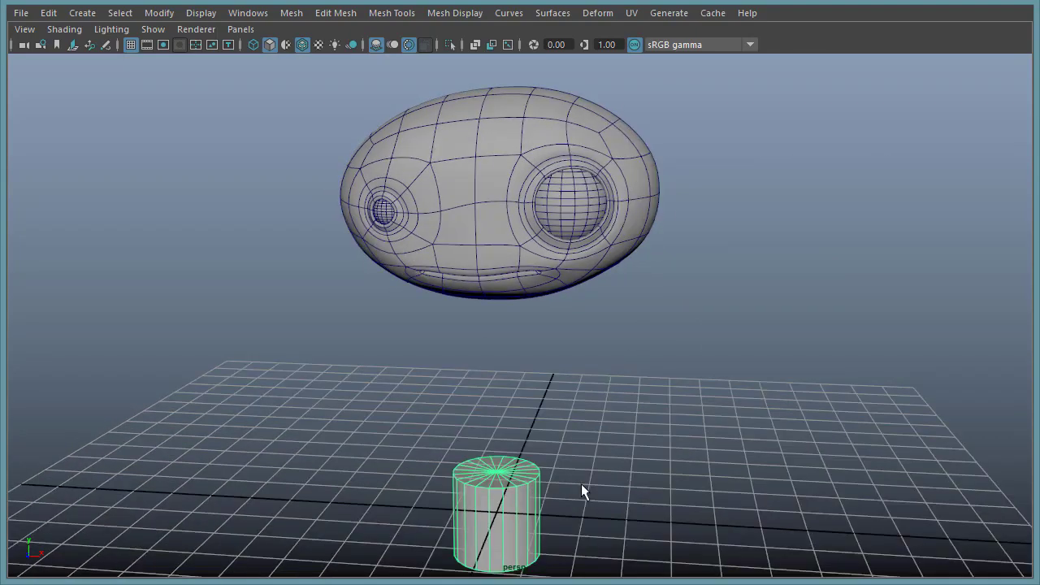
left_click_drag(495, 439, 493, 308)
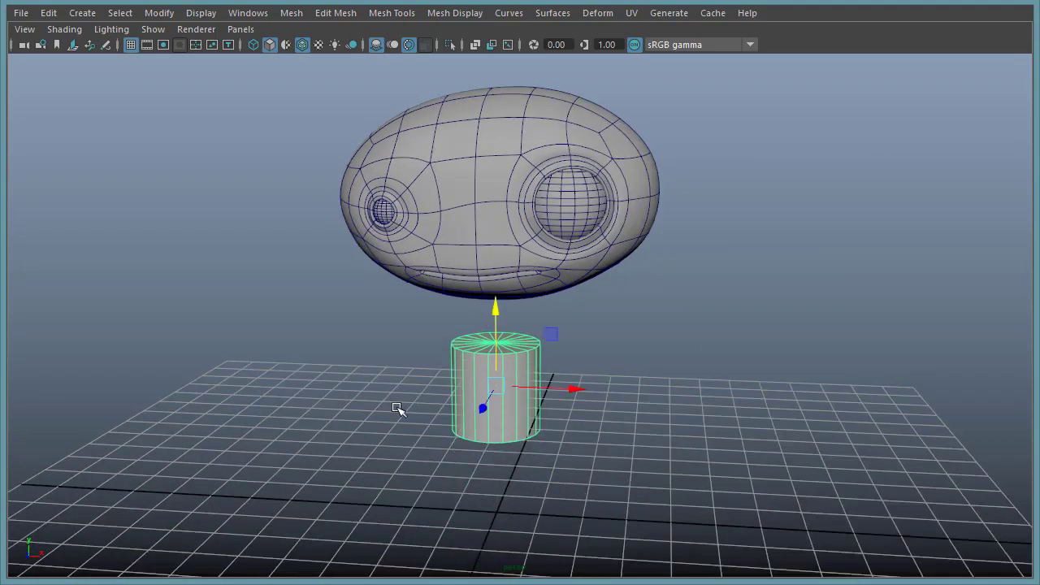
Select the cylinder's top and bottom cap faces and delete them, keeping only the side wall.
key("f")
left_click_drag(666, 248, 735, 229, "alt")
right_click_drag(772, 230, 901, 236, "alt")
right_click_drag(509, 228, 507, 272)
left_click_drag(690, 294, 696, 275, "alt")
left_click_drag(757, 321, 139, 371)
left_click_drag(262, 167, 796, 521, "shift")
key("Delete")
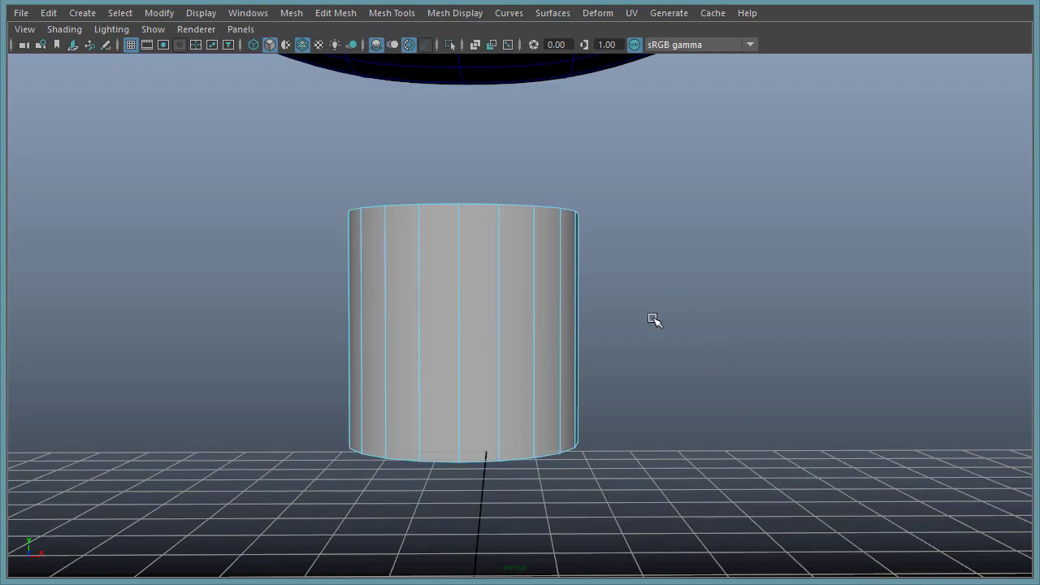
Stretch the open cylinder vertically and lower it so a gap remains beneath the head.
left_click_drag(631, 301, 639, 323, "alt")
right_click_drag(639, 322, 569, 284, "alt")
left_click_drag(630, 288, 659, 276, "alt")
left_click(491, 308)
key("r")
left_click_drag(494, 243, 490, 156)
left_click_drag(790, 367, 687, 328, "alt")
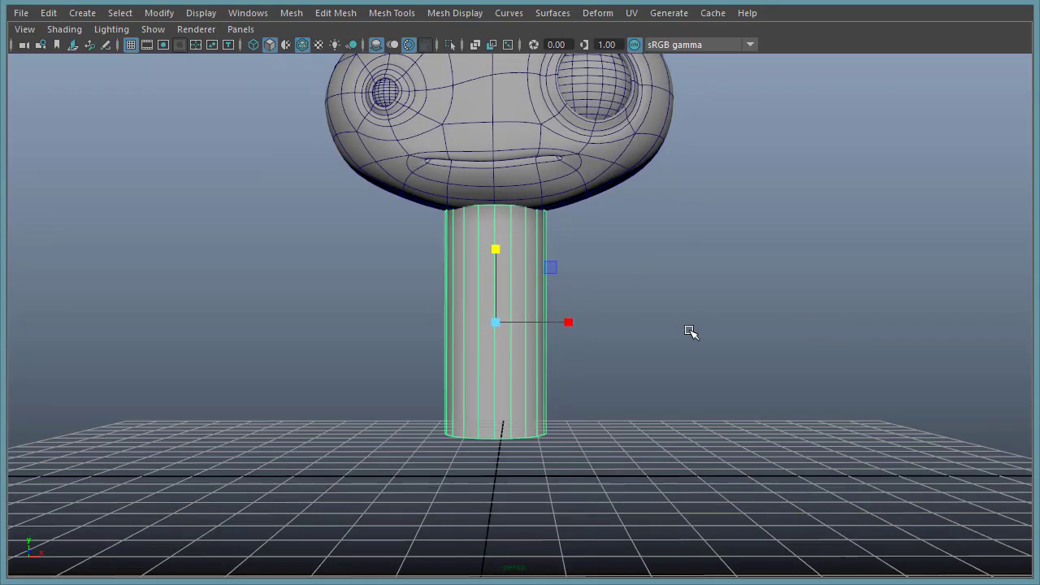
key("w")
left_click_drag(495, 255, 494, 276)
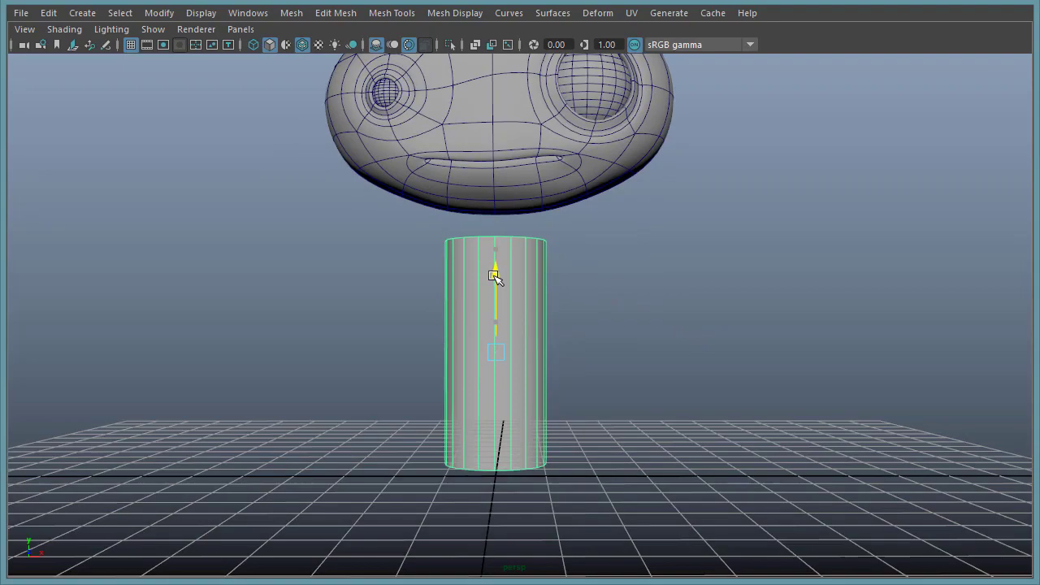
Connect the cylinder's vertical edges, then those of each half, to add three evenly spaced horizontal edge loops.
left_click_drag(543, 333, 434, 337, "alt")
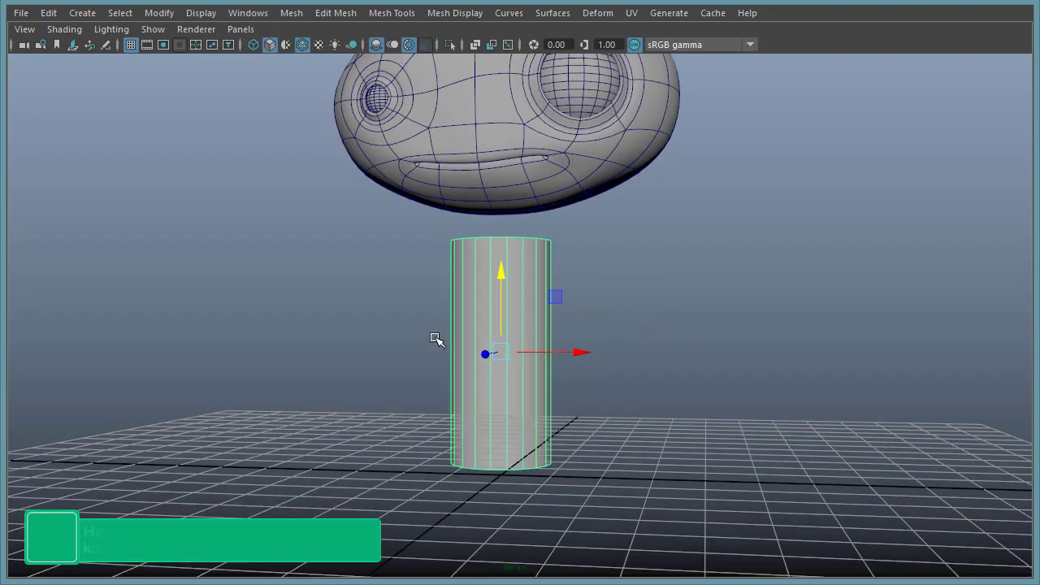
right_click_drag(434, 337, 656, 326, "alt")
left_click_drag(656, 326, 657, 337, "alt")
right_click_drag(536, 270, 533, 220)
right_click_drag(697, 334, 664, 341, "alt")
middle_click_drag(664, 341, 672, 298, "alt")
left_click_drag(802, 308, 288, 303)
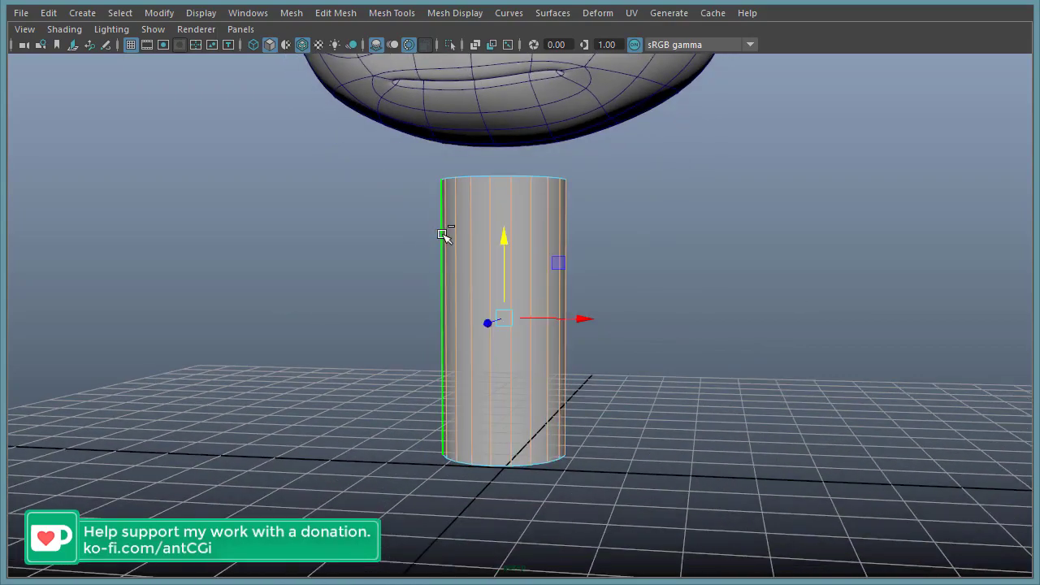
right_click(463, 234, "shift")
right_click_drag(463, 233, 490, 449, "shift")
left_click_drag(701, 250, 312, 254)
key("g")
left_click_drag(672, 356, 357, 381)
left_click(686, 259)
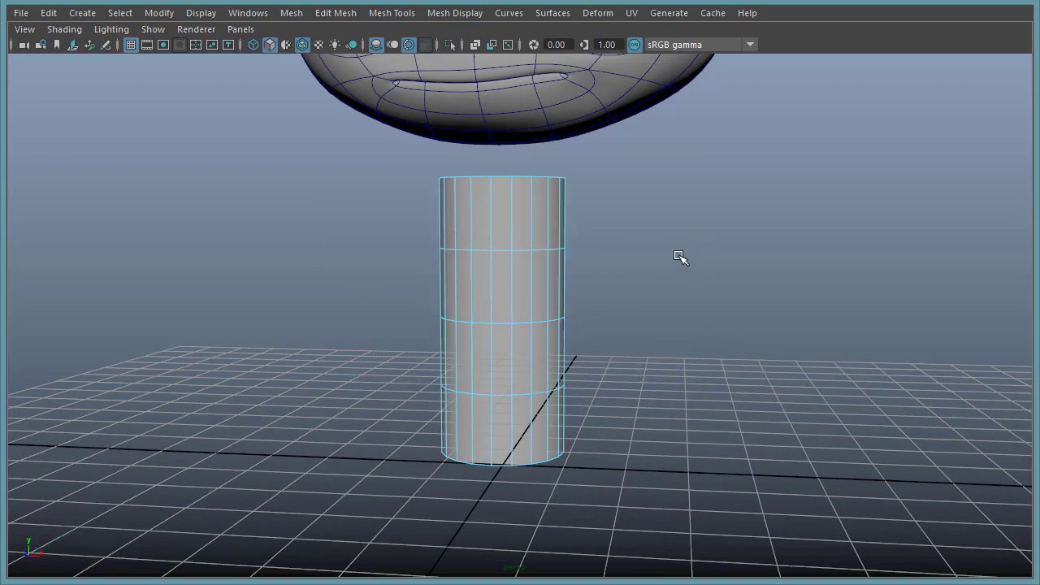
Select the cylinder's topmost ring of faces and extract it as a separate piece.
left_click_drag(680, 255, 641, 222, "alt")
right_click_drag(501, 209, 501, 237)
double_click(471, 197)
left_click_drag(645, 206, 659, 227, "alt")
right_click(497, 265, "shift")
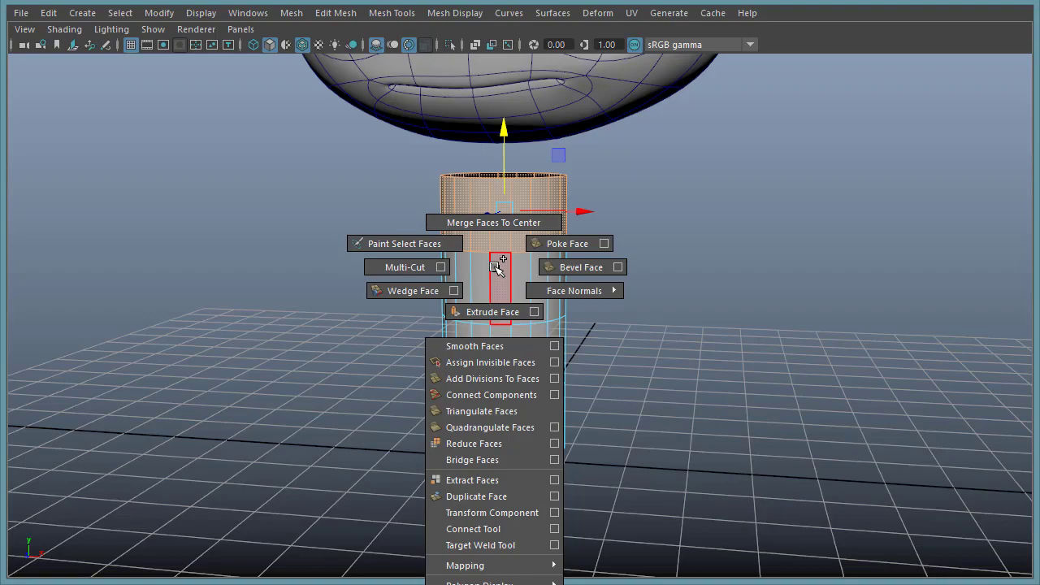
left_click(514, 479)
left_click(810, 203)
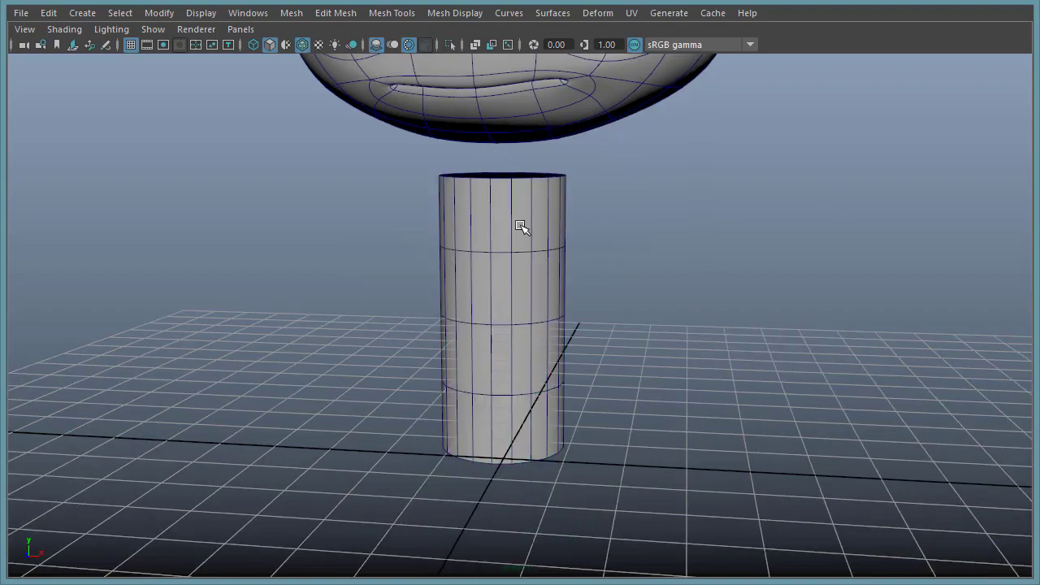
Select the extracted ring and the remaining cylinder together and raise them to meet the underside of the head.
right_click_drag(501, 229, 520, 208)
double_click(520, 208)
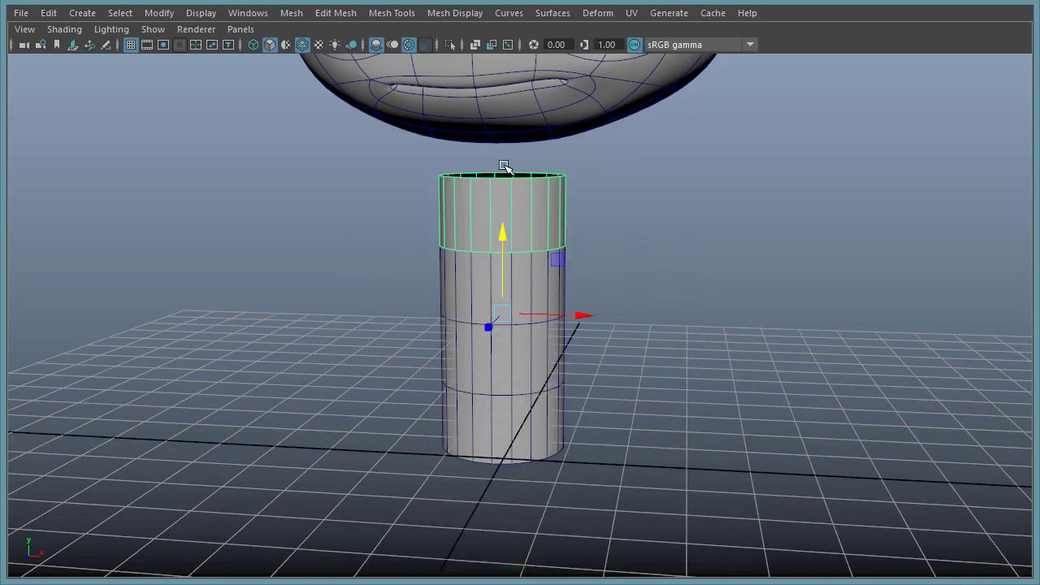
left_click(543, 281)
left_click_drag(501, 230, 498, 196)
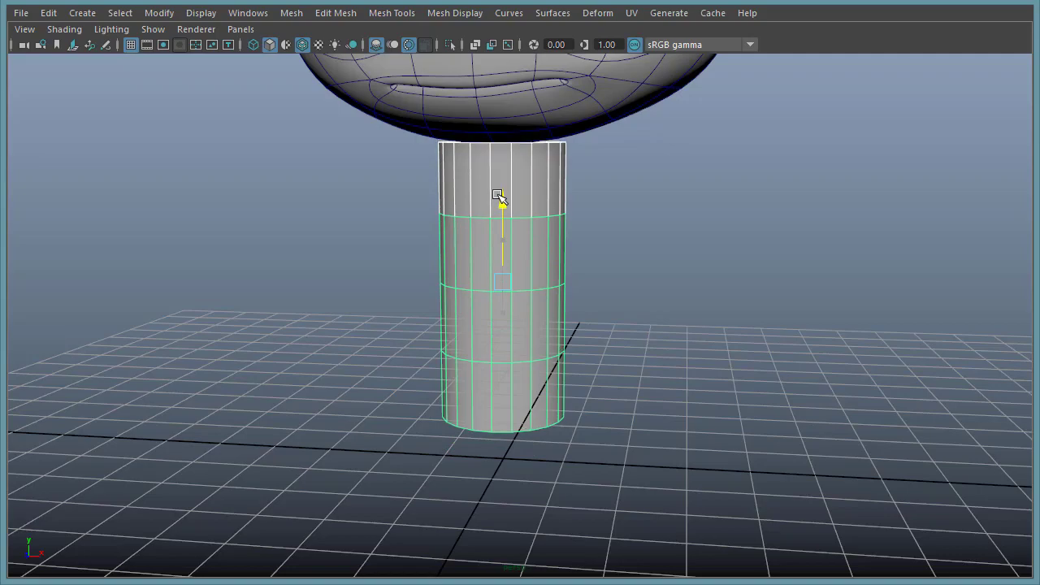
left_click(524, 196)
left_click(524, 247, "shift")
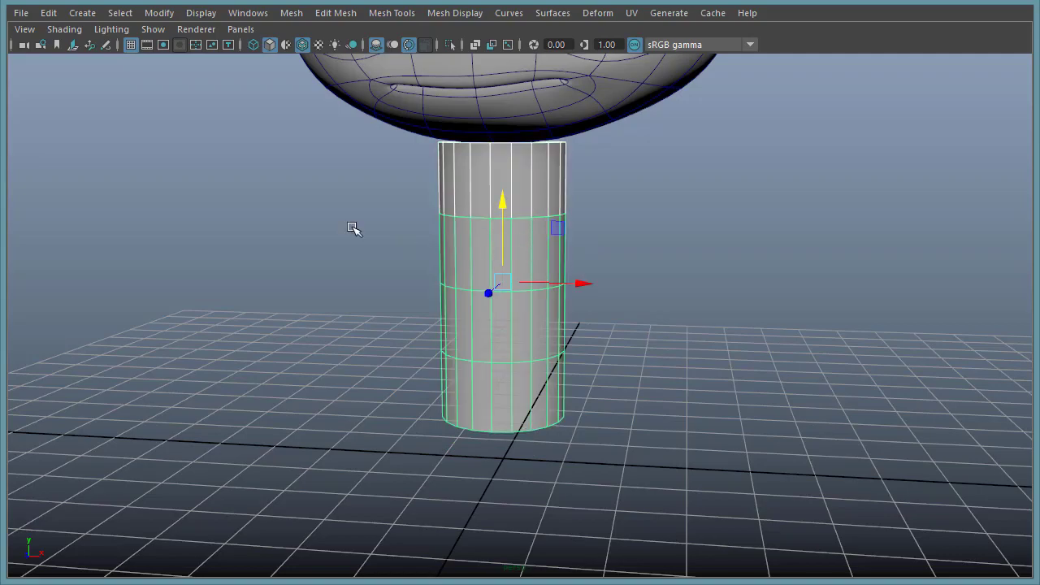
Select the ring and cylinder together, then raise the shared row of vertices along the seam between them.
middle_click_drag(341, 204, 339, 246, "alt")
right_click_drag(339, 246, 668, 233, "alt")
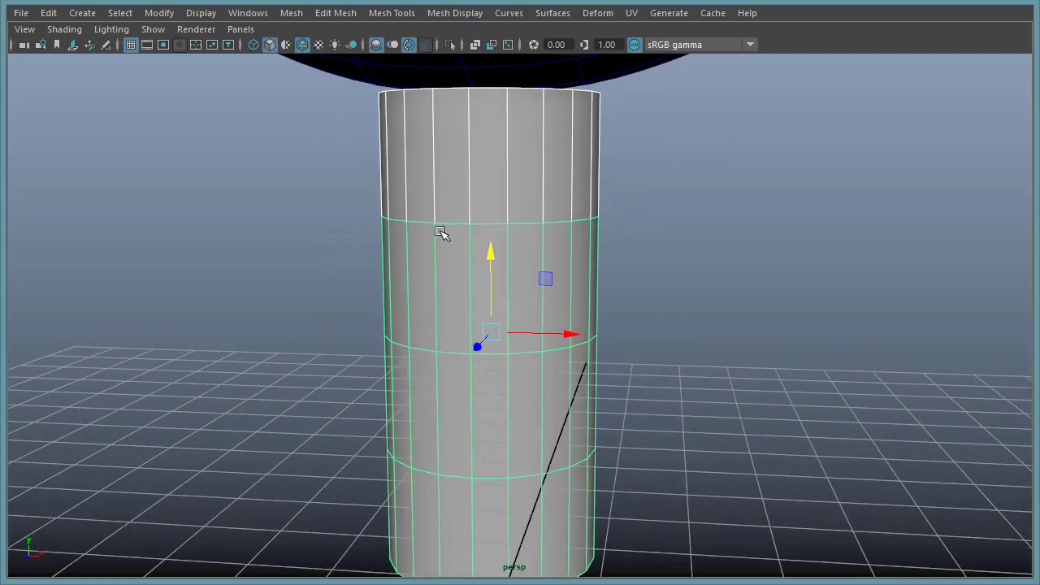
left_click(500, 189)
right_click(504, 180)
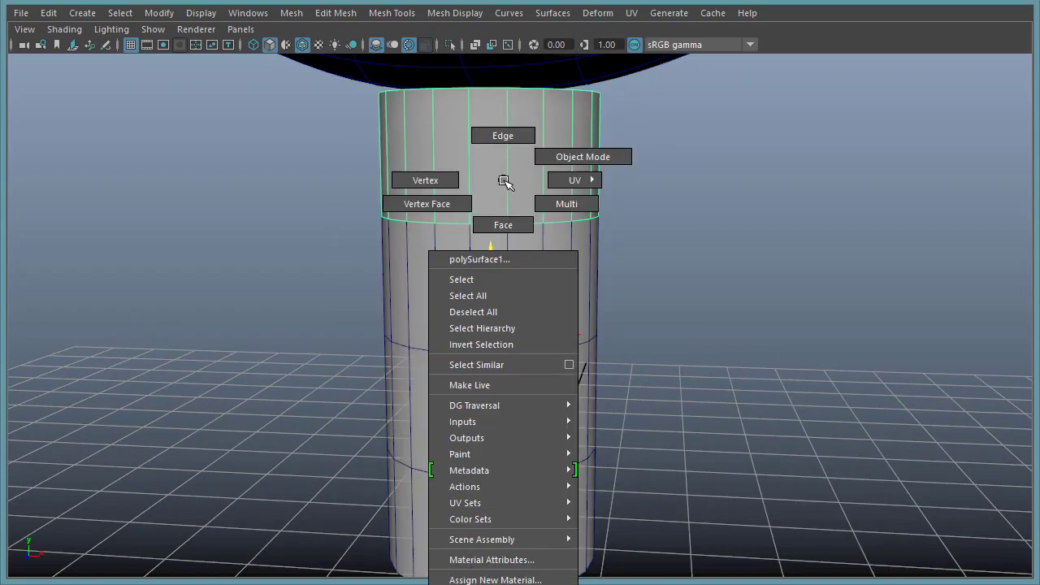
left_click(575, 256, "shift")
key("F8")
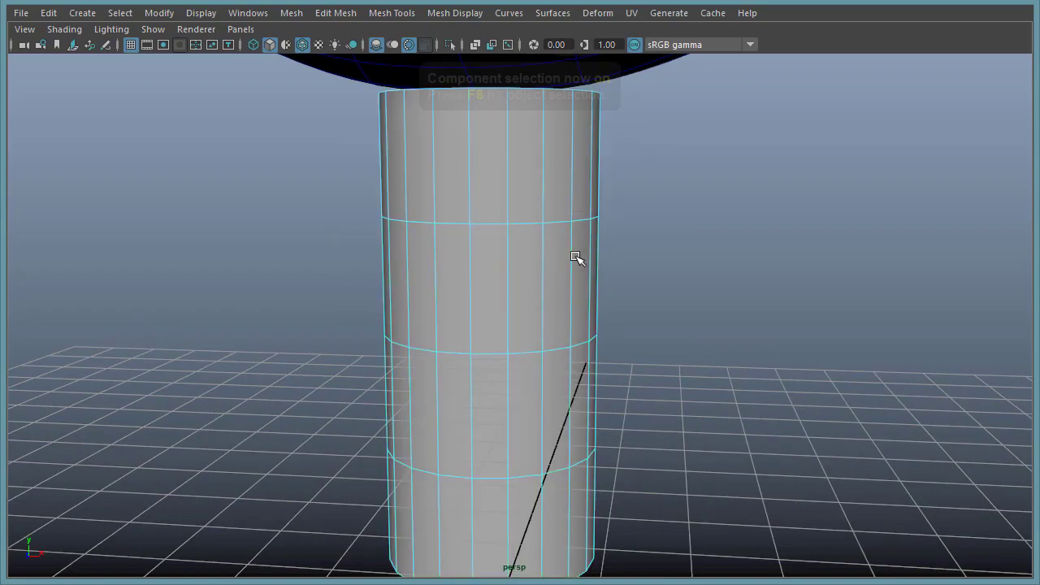
left_click_drag(696, 220, 720, 208, "alt")
right_click(533, 269)
right_click_drag(532, 269, 455, 268)
left_click_drag(247, 215, 708, 255)
left_click_drag(628, 251, 481, 249, "alt")
left_click_drag(502, 135, 497, 104)
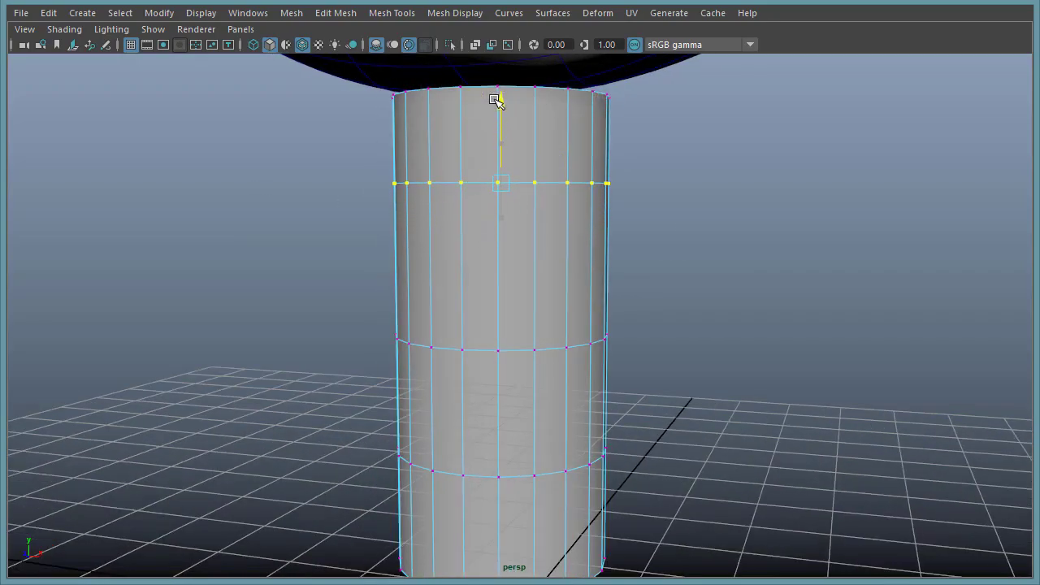
Raise the next row of vertices below the seam on the cylinder and return to object mode with nothing selected.
left_click_drag(680, 316, 787, 331, "alt")
right_click_drag(787, 332, 668, 326, "alt")
middle_click_drag(668, 327, 671, 255, "alt")
left_click_drag(605, 268, 619, 268, "alt")
left_click_drag(296, 233, 689, 332)
left_click_drag(499, 217, 496, 190)
left_click_drag(689, 201, 617, 233, "alt")
right_click_drag(547, 185, 624, 154)
left_click(703, 118)
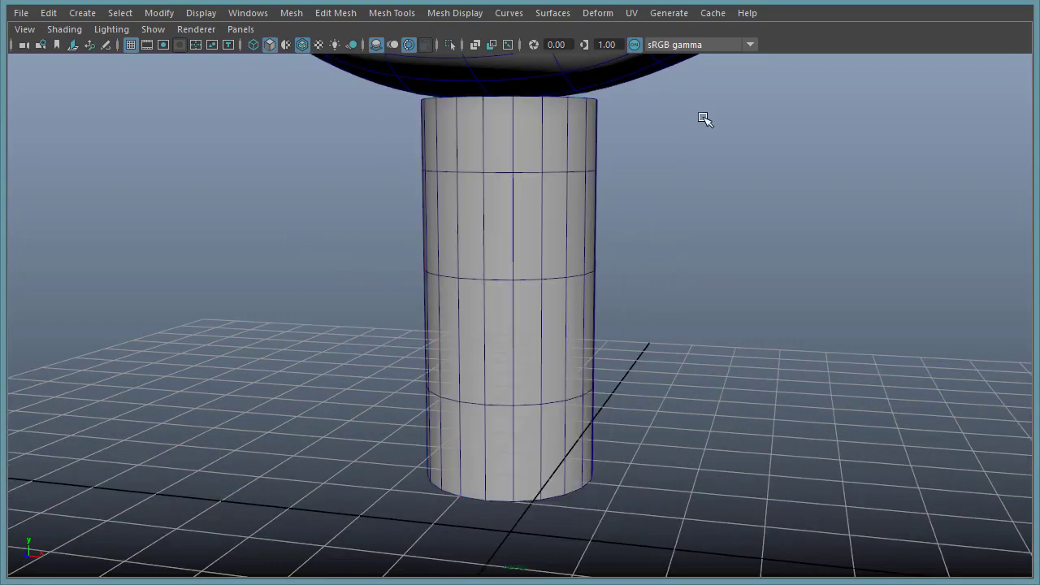
Edit the ring's vertices and raise those along the front half of its top edge into the underside of the head.
left_click_drag(461, 212, 491, 193, "alt")
middle_click_drag(492, 193, 488, 357, "alt")
right_click_drag(487, 357, 792, 349, "alt")
left_click(467, 288)
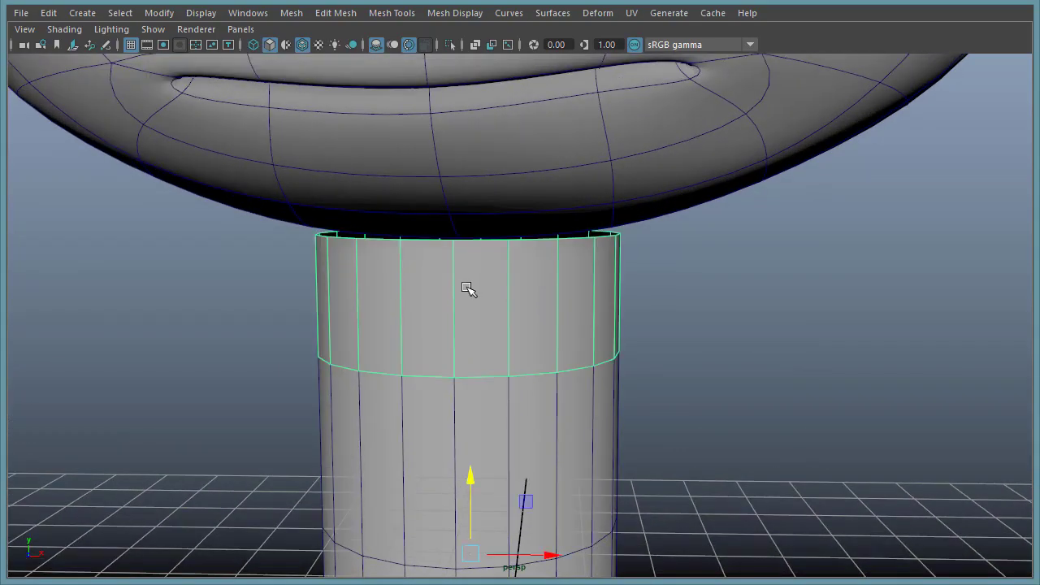
left_click_drag(533, 314, 501, 274, "alt")
right_click_drag(498, 272, 468, 274)
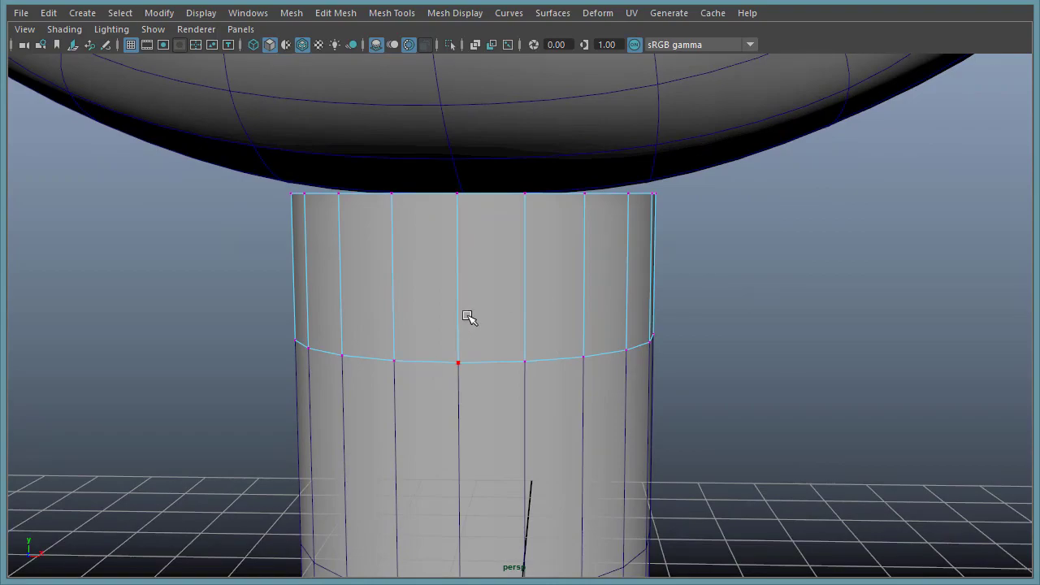
right_click_drag(548, 271, 464, 271)
right_click_drag(549, 302, 548, 204)
left_click_drag(651, 261, 538, 189, "alt")
left_click(528, 190)
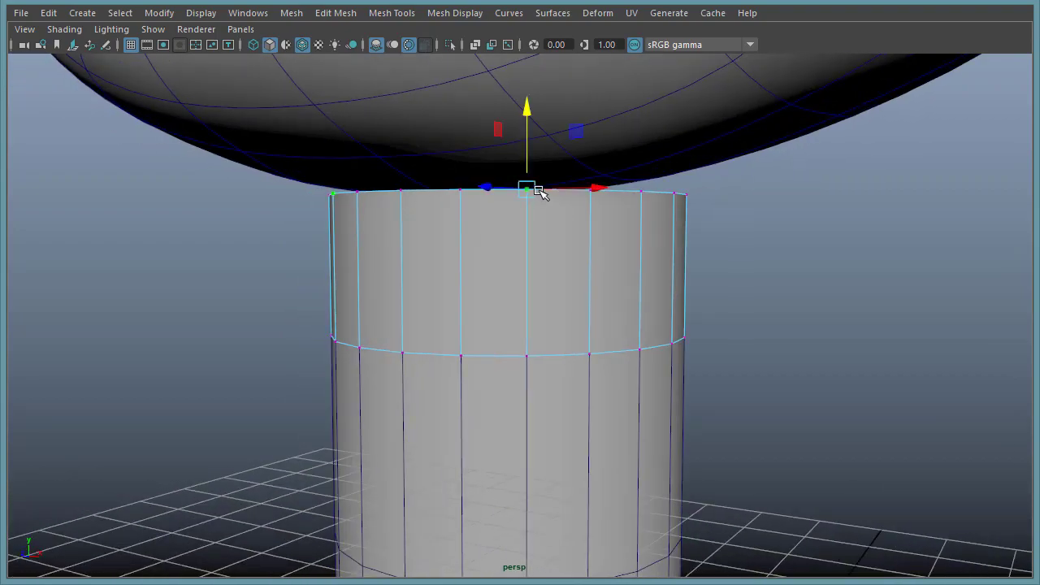
mouse_move(532, 116)
left_mouse_down()
mouse_move(532, 90)
mouse_move(530, 104)
left_mouse_up()
left_click(462, 193)
left_click_drag(460, 114, 399, 95)
Raise the vertices along the sides of the ring's top edge, working towards the back, to meet the head.
left_click(400, 192)
left_click_drag(691, 249, 739, 239, "alt")
left_click(521, 186)
left_click_drag(520, 111, 518, 101)
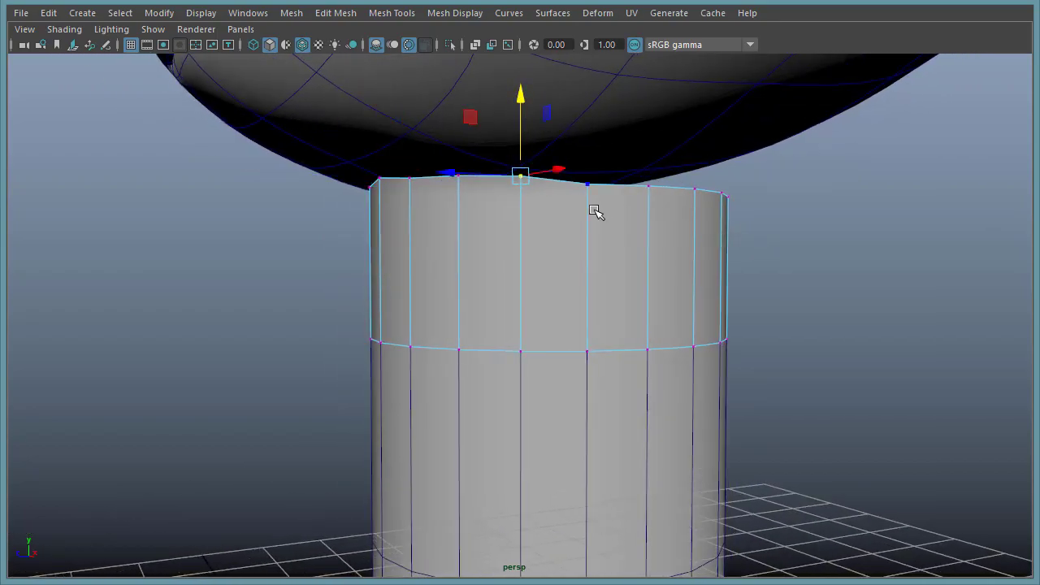
left_click(587, 185)
left_click(647, 190, "shift")
left_click_drag(618, 111, 618, 99)
Reselect the ring and raise the rear side vertices of its top edge to meet the head.
left_click_drag(885, 238, 786, 239, "alt")
right_click_drag(641, 261, 715, 237)
left_click(635, 301)
left_click(550, 399)
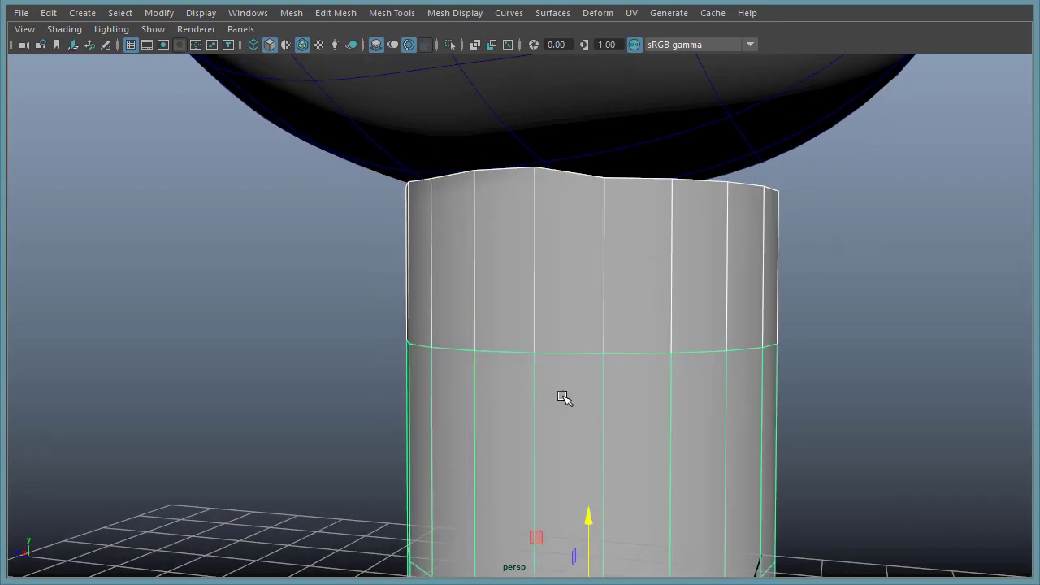
left_click(628, 186)
right_click_drag(633, 216, 580, 216)
left_click(670, 180, "shift")
left_click(725, 189, "shift")
left_click(765, 192, "shift")
left_click_drag(701, 107, 699, 79)
Limit the selection to the rearmost top vertices, raise them, then lift the neighbouring side vertex slightly.
left_click_drag(845, 209, 783, 218, "alt")
left_click_drag(601, 225, 505, 233, "alt")
left_click_drag(341, 144, 482, 242, "ctrl")
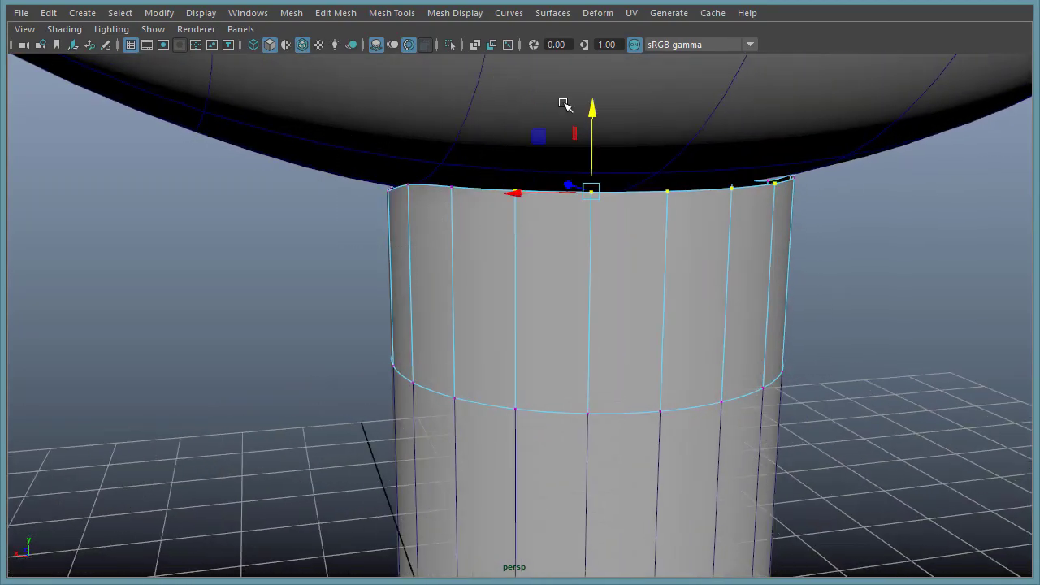
mouse_move(595, 109)
left_mouse_down()
mouse_move(594, 79)
mouse_move(596, 91)
left_mouse_up()
left_click(451, 187)
left_click_drag(449, 104, 449, 100)
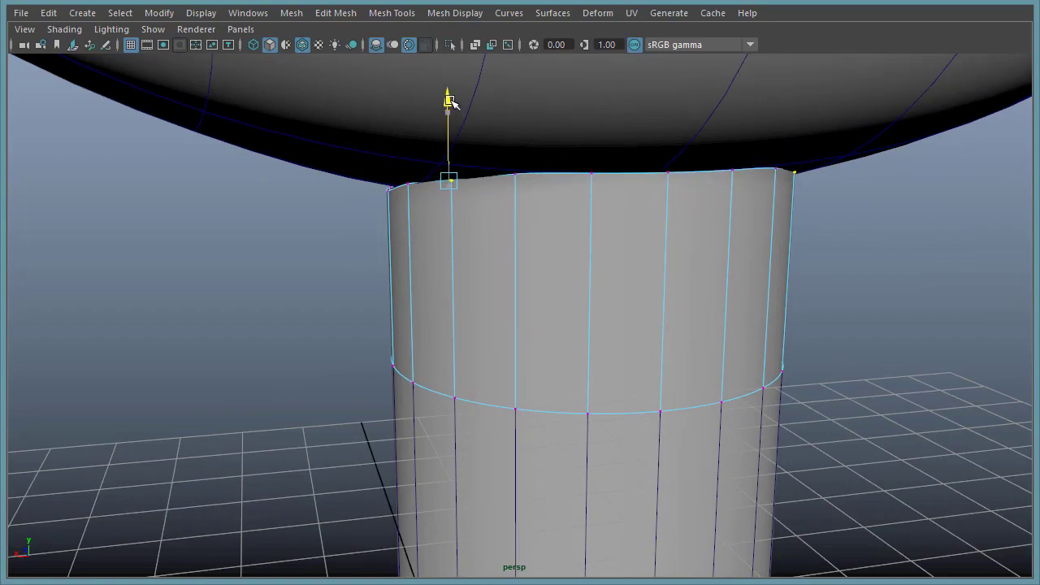
Raise the central back vertices of the ring's top edge further into the underside of the head.
left_click(577, 179)
left_click(674, 176, "shift")
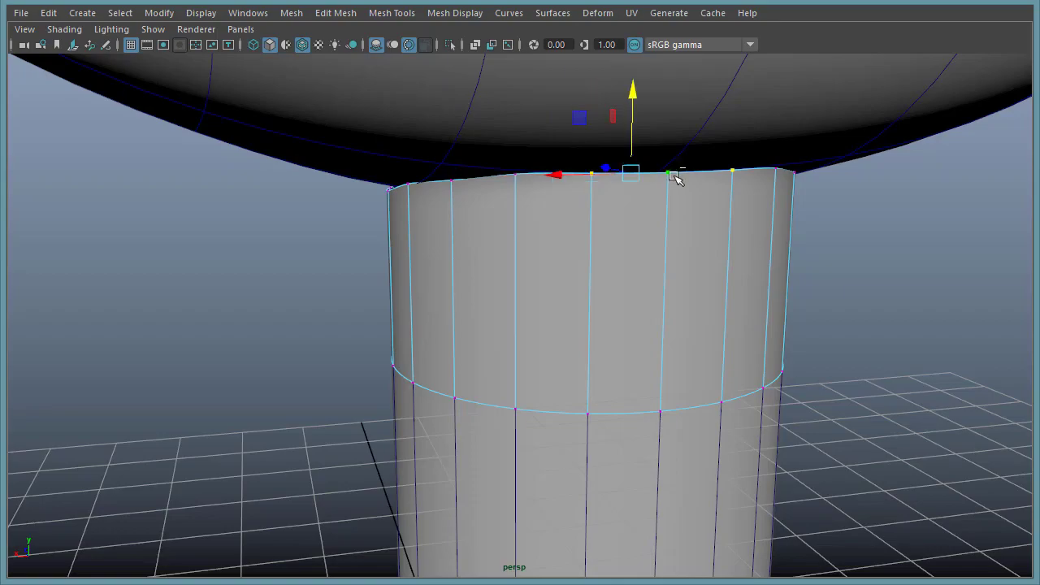
left_click_drag(641, 91, 637, 76)
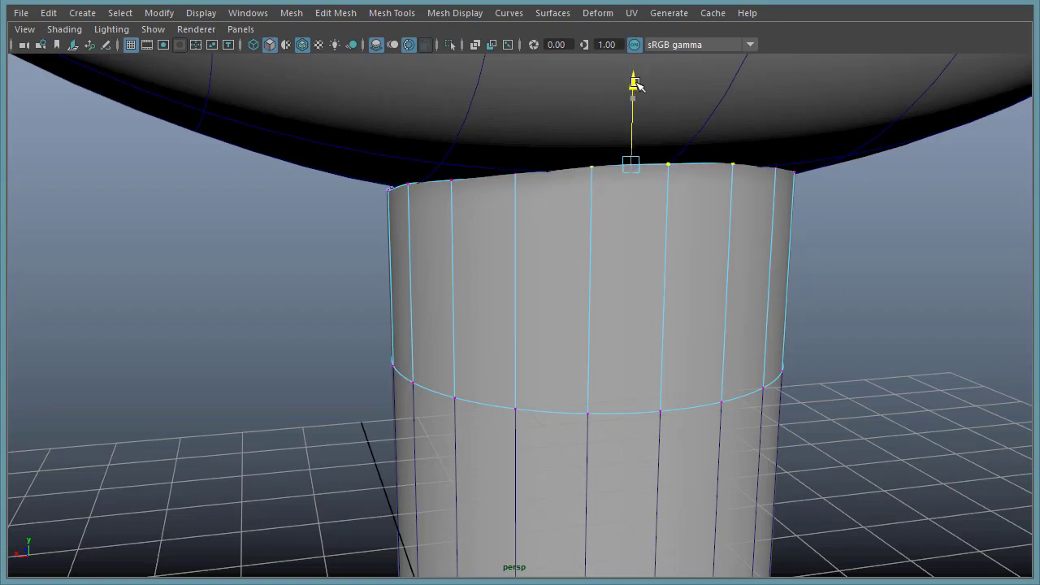
left_click(668, 165)
left_click_drag(673, 83, 671, 79)
Try to raise the bottom row of vertices on the ring alone.
left_click_drag(726, 308, 575, 257, "alt")
left_click_drag(533, 218, 545, 234, "alt")
left_click_drag(723, 309, 734, 346, "alt")
right_click_drag(933, 331, 877, 318, "alt")
left_click_drag(769, 375, 329, 272)
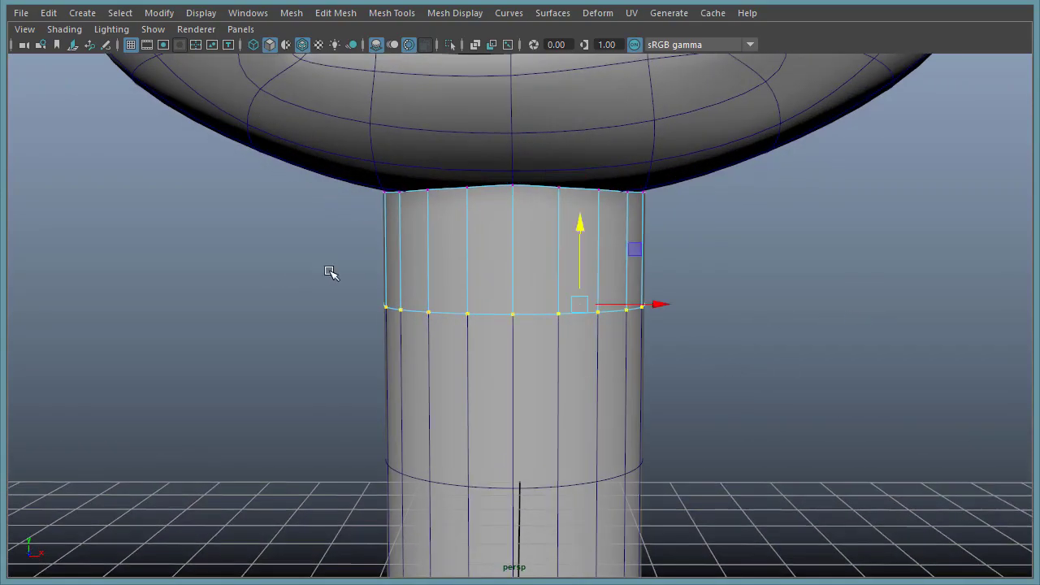
left_click_drag(581, 226, 580, 215)
left_click_drag(759, 308, 661, 349, "alt")
key("ctrl+z")
key("ctrl+z")
Edit the ring and cylinder together and raise the full row of vertices along their seam.
right_click_drag(567, 306, 675, 331)
left_click(622, 305)
right_click_drag(642, 300, 697, 261)
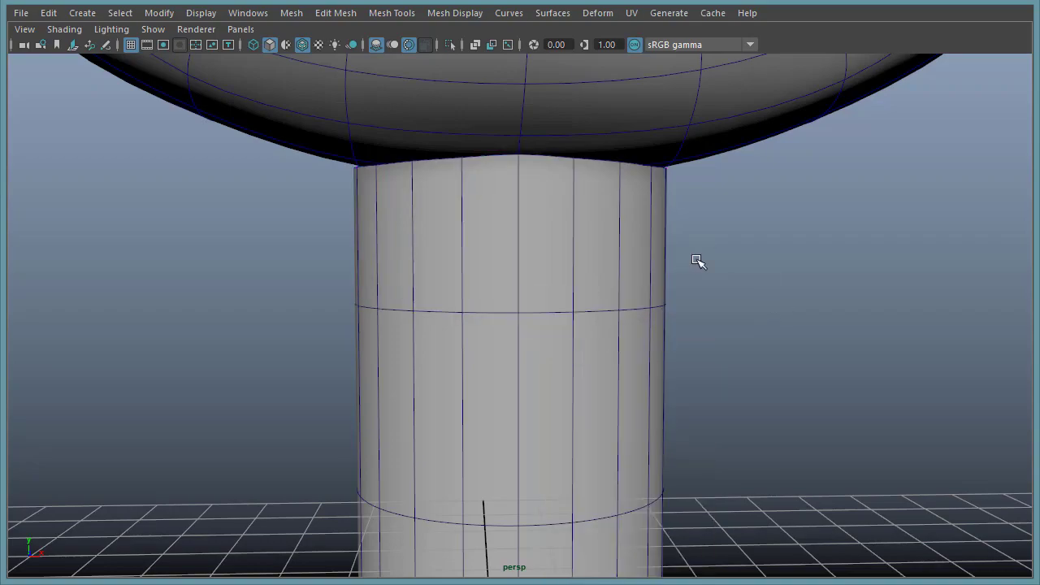
left_click(589, 383)
key("F8")
left_click_drag(866, 373, 211, 284)
left_click_drag(429, 231, 427, 208)
Turn on soft selection with a reduced falloff radius and raise the seam vertices at the sides of the body.
left_click_drag(931, 425, 786, 346, "alt")
left_click_drag(495, 387, 591, 372, "alt")
left_click_drag(782, 358, 657, 393, "alt")
left_click(586, 354)
left_click_drag(569, 398, 752, 460, "alt")
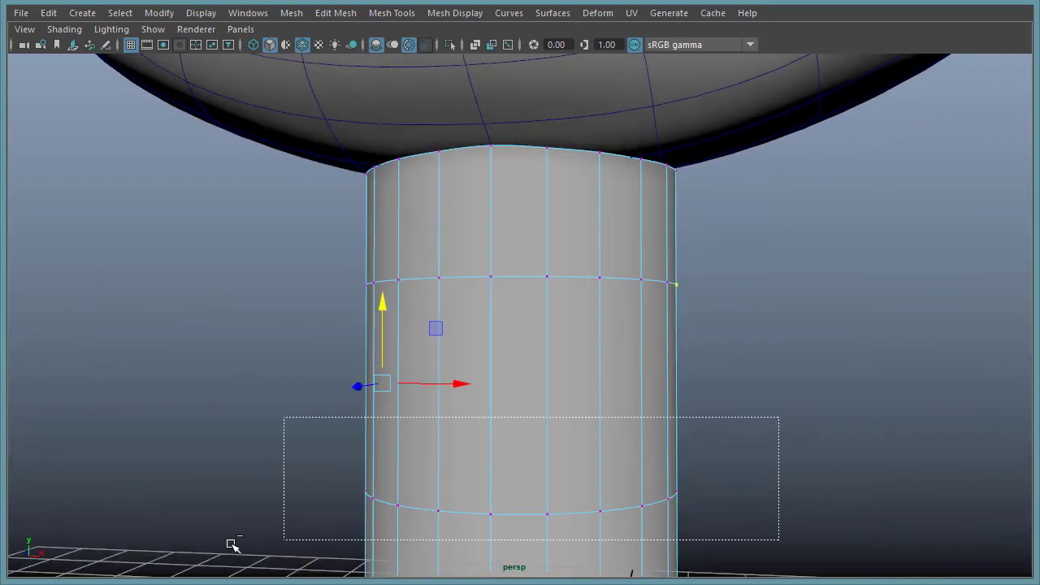
left_click_drag(448, 417, 571, 422, "alt")
key("b")
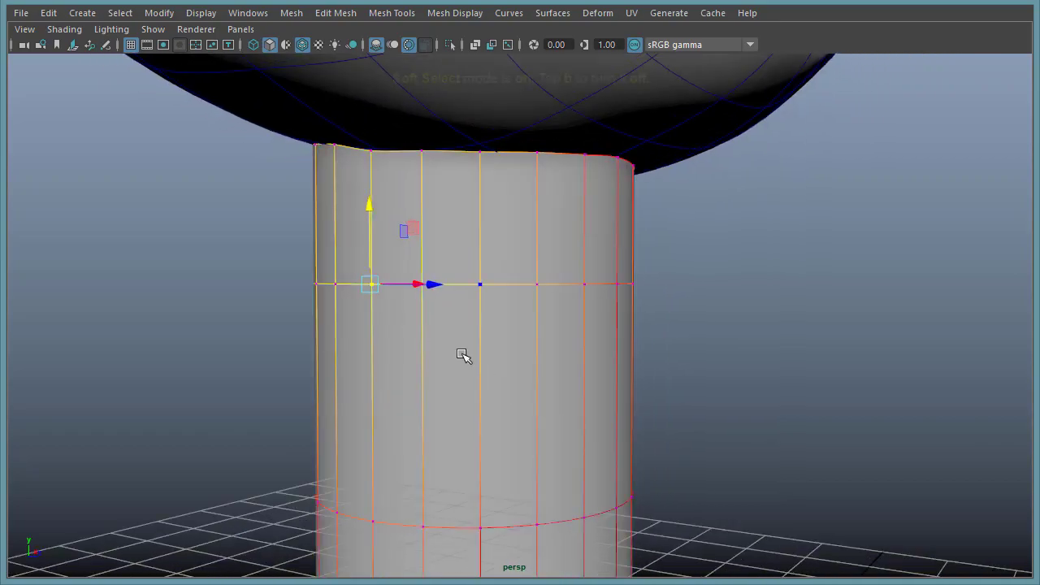
middle_click_drag(435, 346, 566, 346)
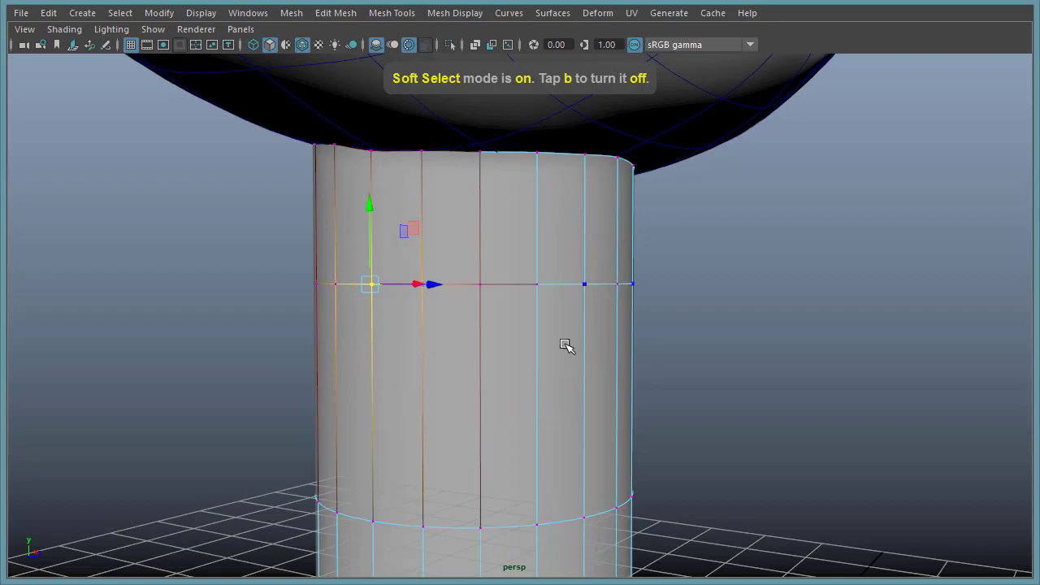
left_click_drag(372, 212, 364, 163)
Raise the seam vertices towards the back with soft selection, then return to object mode and clear the selection.
left_click_drag(169, 376, 545, 382, "alt")
left_click_drag(647, 334, 581, 350, "alt")
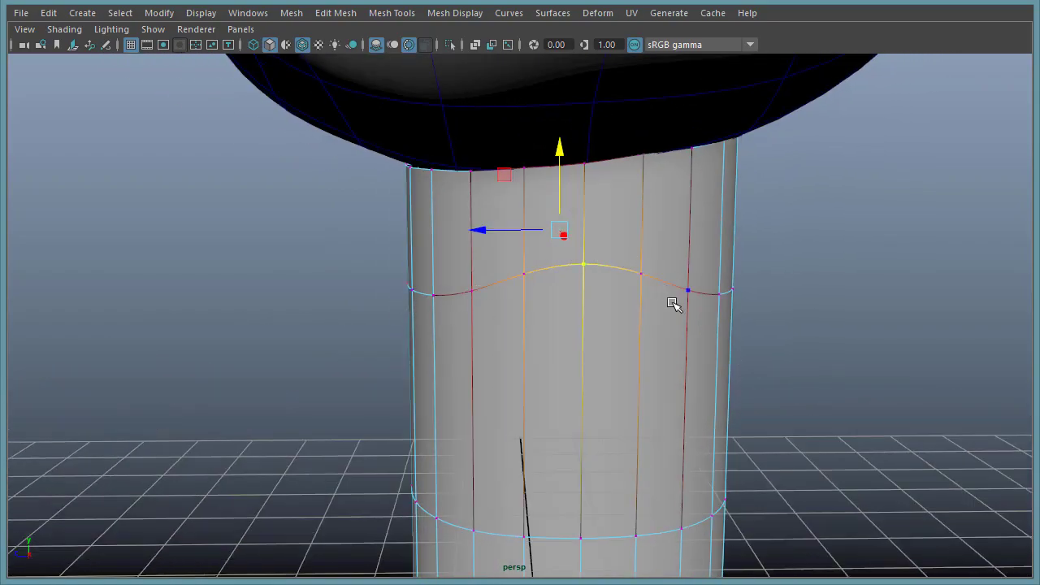
left_click_drag(723, 327, 672, 393, "alt")
left_click(647, 378)
left_click_drag(677, 205, 679, 187)
left_click_drag(637, 351, 615, 386, "alt")
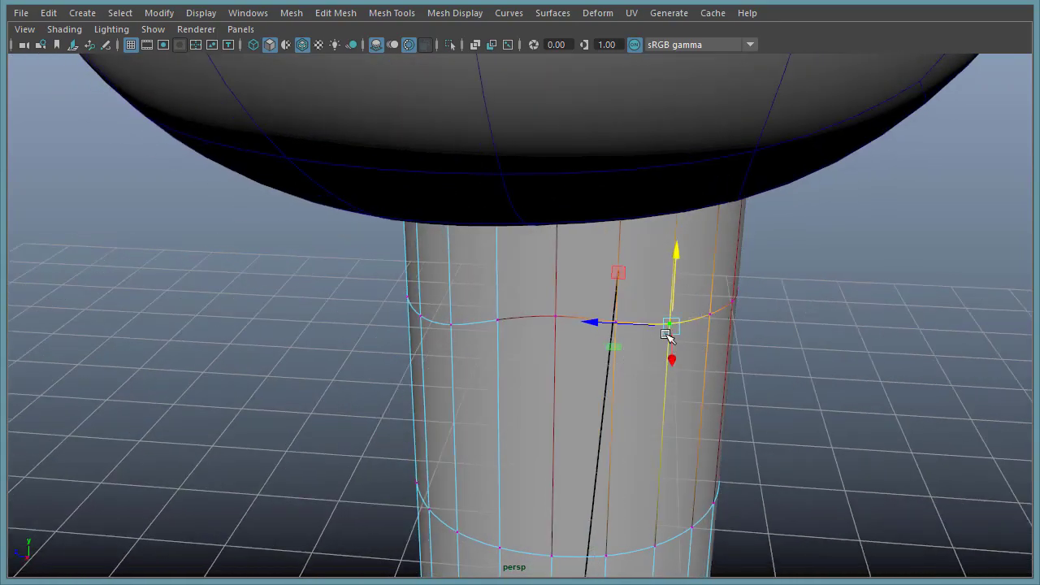
left_click_drag(830, 338, 812, 314, "alt")
left_click_drag(653, 208, 650, 180)
left_click_drag(569, 328, 723, 334, "alt")
right_click_drag(622, 315, 700, 283)
left_click(813, 247)
With soft selection off, connect the ring's vertical edges with a horizontal loop and bevel it with Fraction 1.
left_click_drag(597, 324, 571, 300, "alt")
left_click(507, 228)
right_click_drag(507, 228, 499, 218)
left_click_drag(499, 220, 508, 230, "alt")
key("b")
left_click(507, 231)
double_click(462, 236, "shift")
right_click_drag(464, 235, 480, 453, "shift")
left_click(489, 231)
right_click_drag(490, 230, 569, 230, "shift")
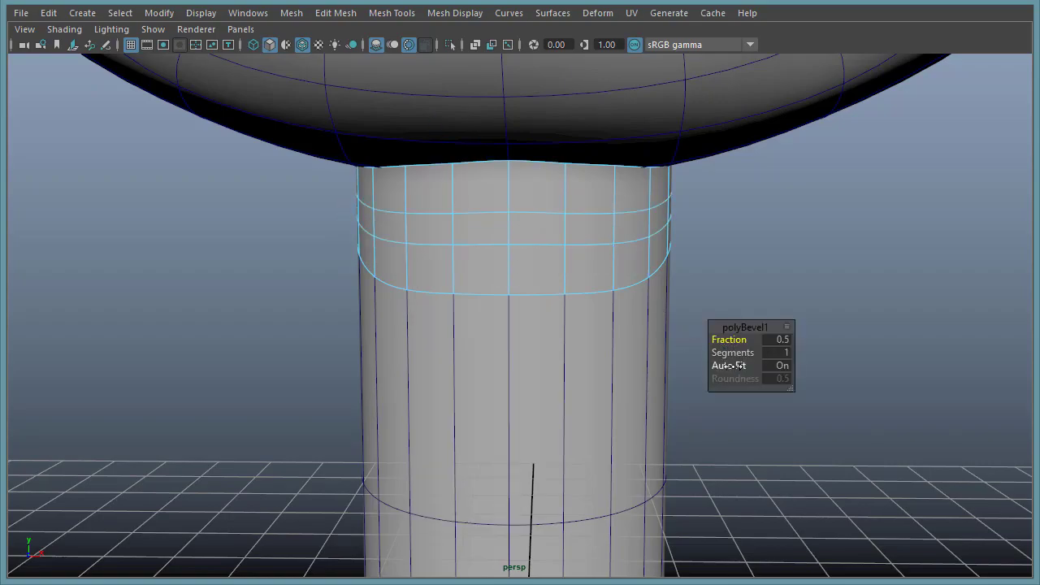
left_click_drag(731, 339, 747, 339)
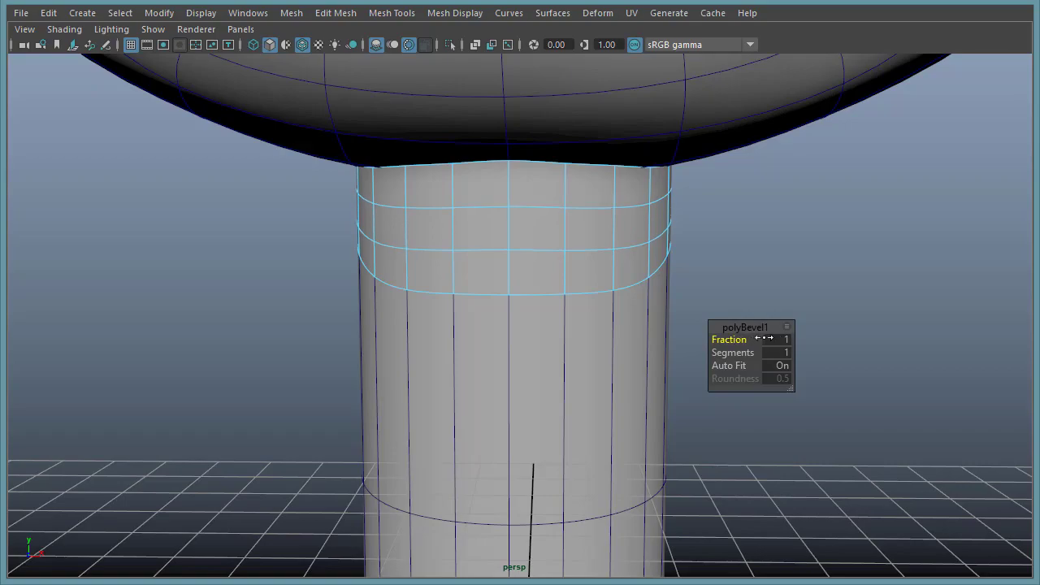
Try to scale the middle band of faces around the ring outward.
left_click_drag(563, 231, 545, 230, "alt")
right_click_drag(545, 229, 546, 255)
left_click(498, 234)
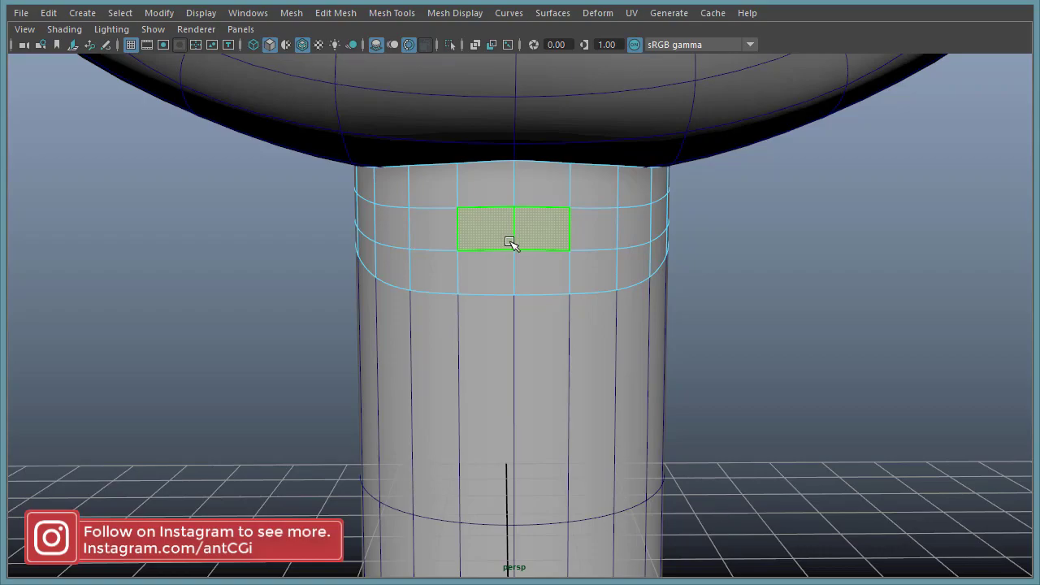
left_click(595, 231)
double_click(639, 233, "shift")
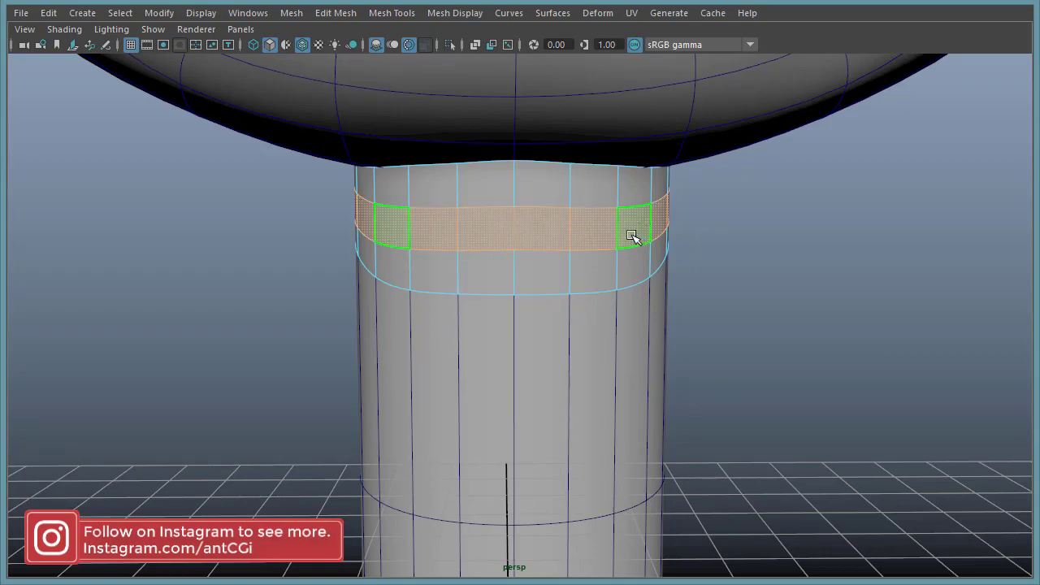
key("w")
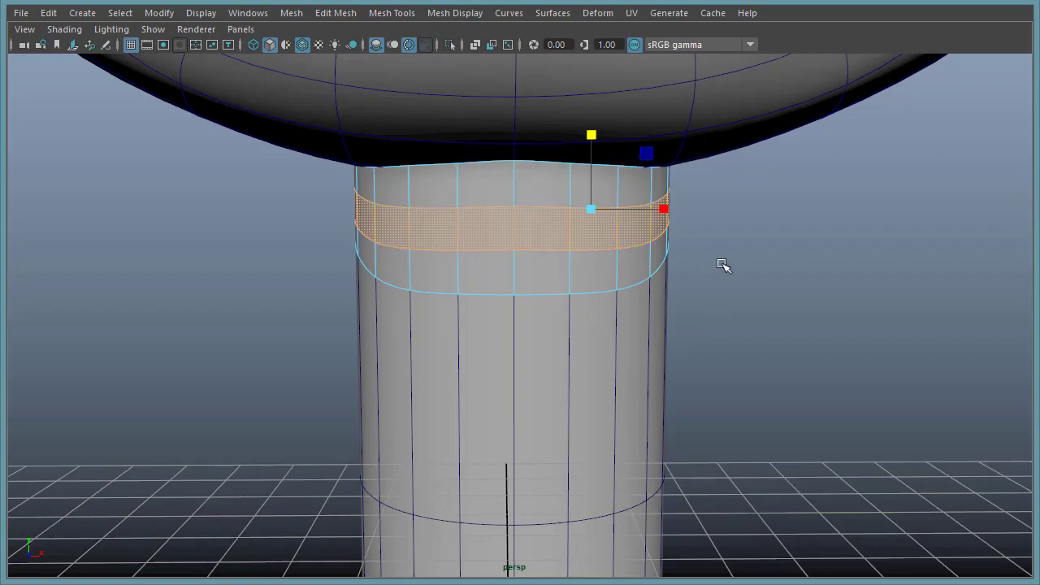
right_click_drag(721, 264, 758, 262, "alt")
left_click(533, 224)
double_click(485, 229, "shift")
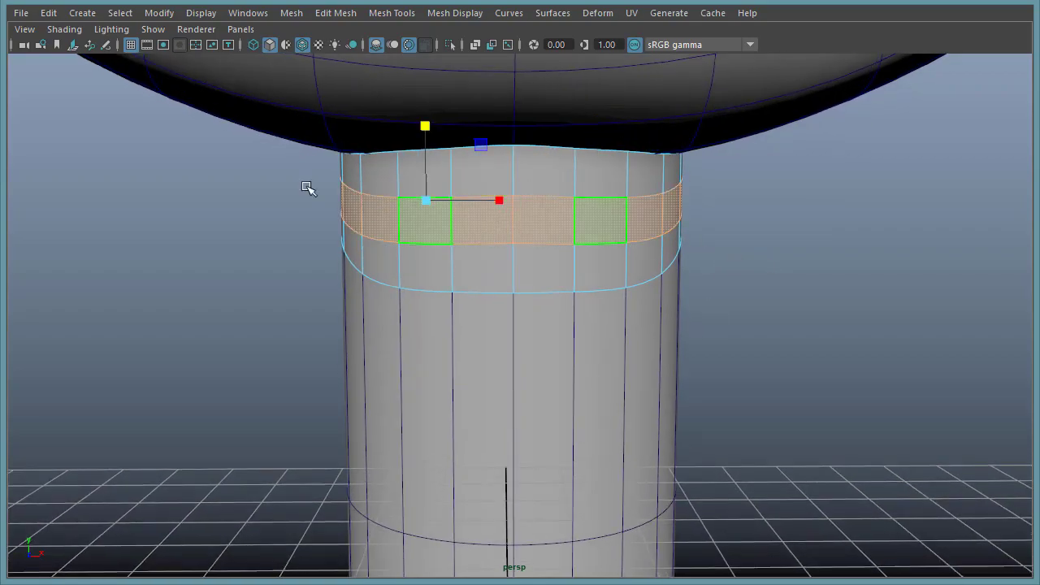
left_click_drag(425, 201, 469, 206)
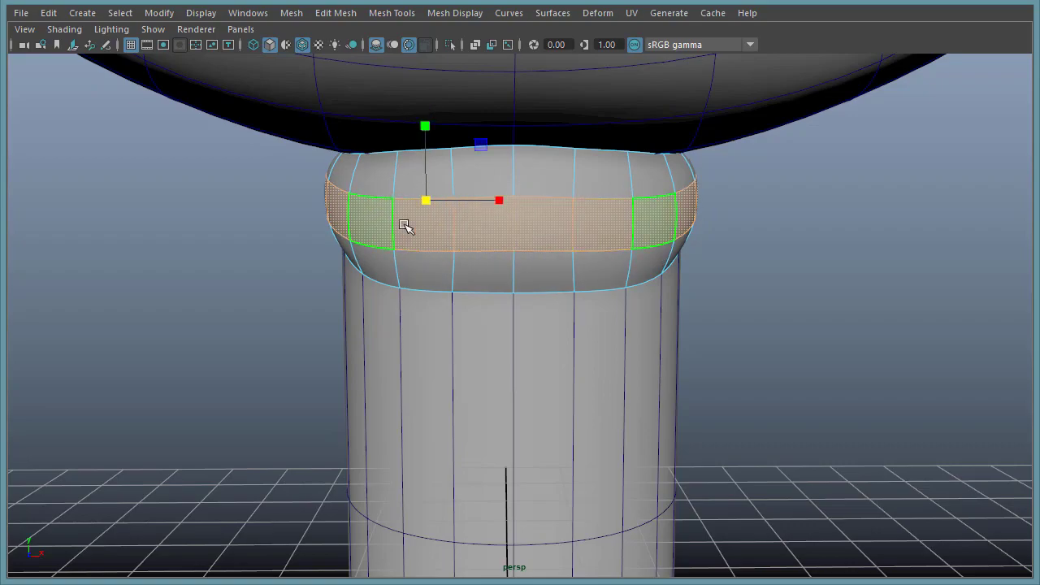
key("ctrl+z")
Turn off symmetry, reselect the ring's middle band of faces, and scale it outward and taller.
right_click(591, 218, "ctrl+shift")
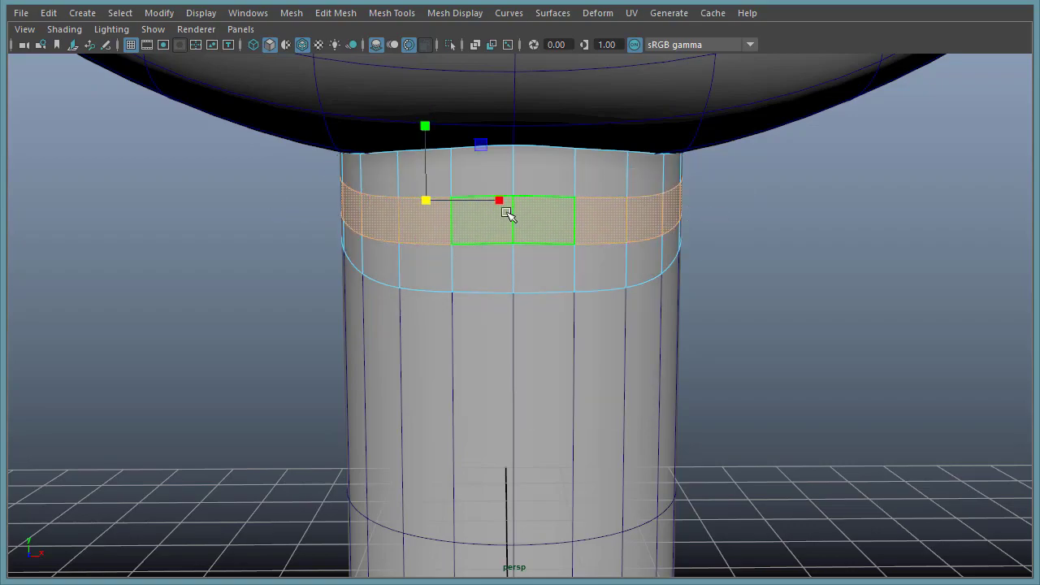
right_click_drag(544, 213, 544, 124, "ctrl+shift")
left_click(592, 225)
double_click(537, 226, "shift")
left_click_drag(510, 202, 530, 201)
left_click_drag(514, 130, 512, 99)
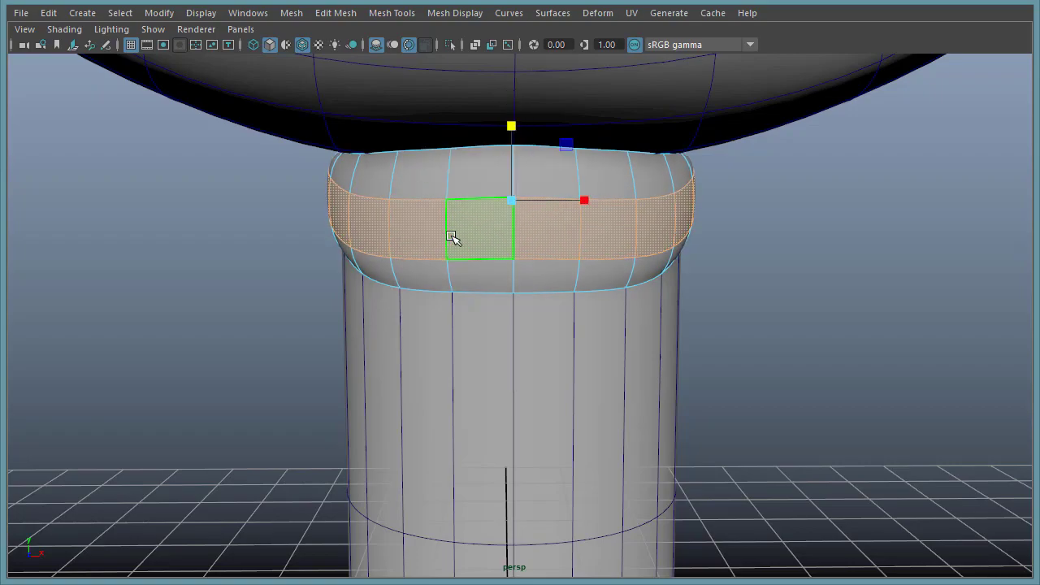
Raise the ring's upper horizontal edge loop and lower its lower one to square off the bulge.
right_click_drag(450, 235, 448, 204)
double_click(412, 202)
left_click_drag(519, 104, 518, 85)
double_click(475, 251)
left_click_drag(510, 146, 509, 159)
Select the vertical edges at the front of the ring and pull them slightly forward.
mouse_move(674, 376)
left_mouse_down("alt")
mouse_move(580, 371)
mouse_move(596, 362)
mouse_move(711, 368)
mouse_move(666, 357)
left_mouse_up("alt")
double_click(423, 226)
left_click_drag(471, 246, 267, 262, "alt")
left_click_drag(304, 225, 295, 225)
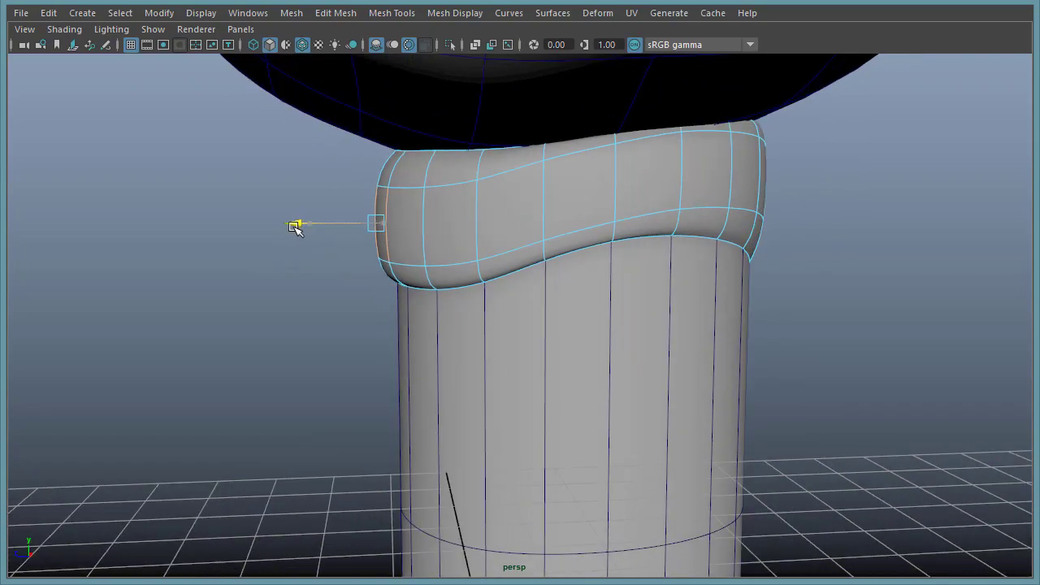
Lower the bottom edges at the back of the ring and return to object mode.
left_click_drag(810, 242, 782, 262, "alt")
double_click(733, 213)
left_click_drag(761, 156, 764, 174)
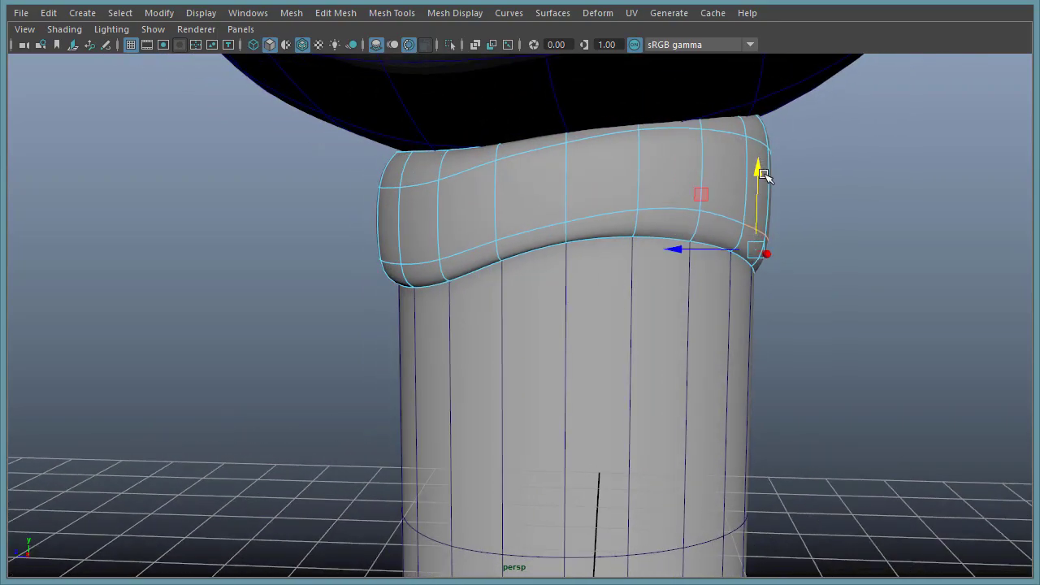
left_click_drag(677, 251, 608, 237, "alt")
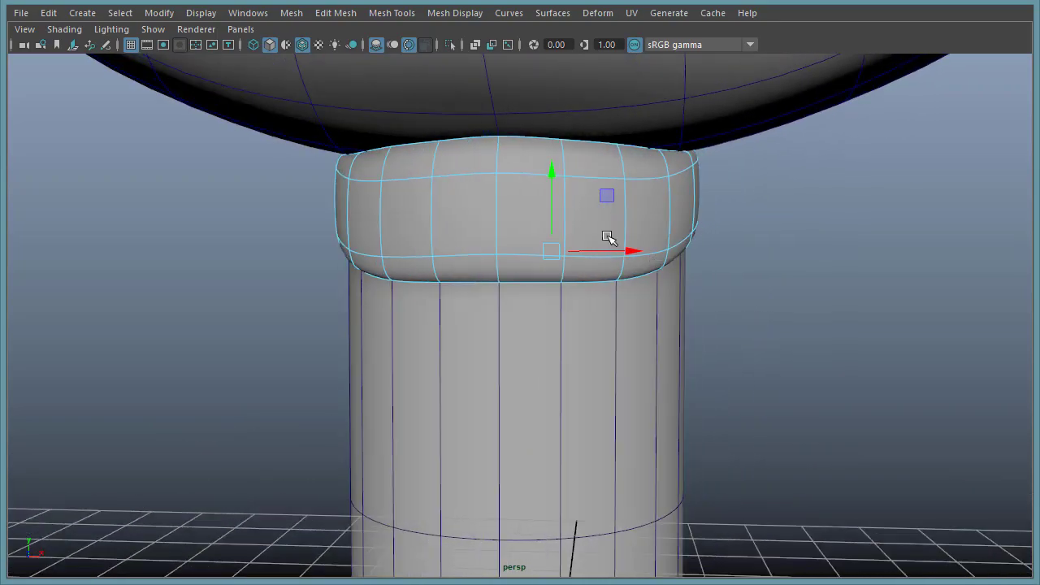
left_click(503, 176)
left_click(476, 167, "shift")
right_click_drag(564, 234, 790, 247)
Raise the body's upper edge loop toward the collar and scale it outward to widen the shoulders.
right_click_drag(941, 318, 621, 233, "alt")
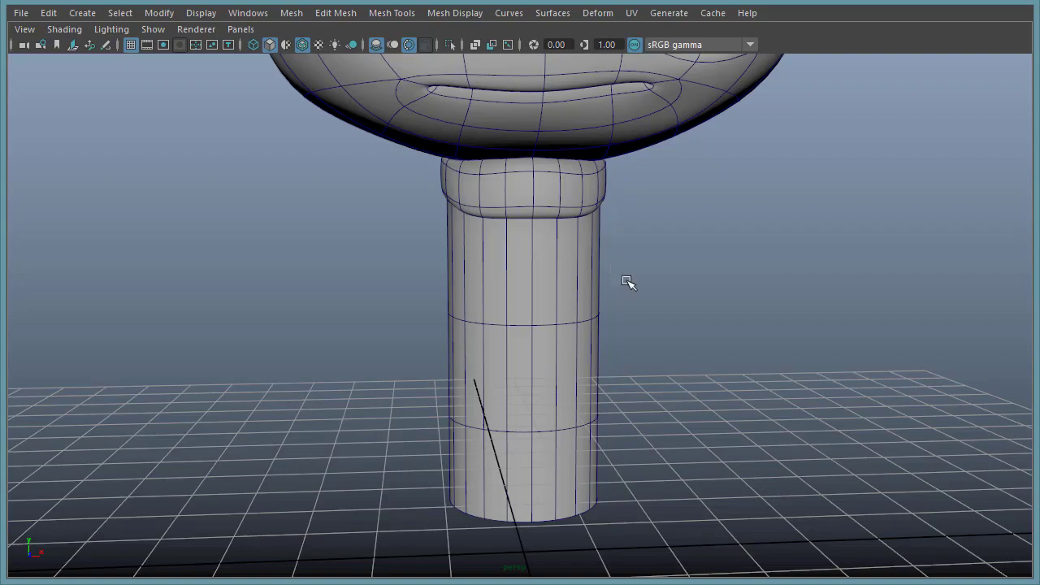
left_click_drag(655, 295, 649, 297, "alt")
middle_click_drag(617, 305, 587, 288, "alt")
left_click(474, 291)
left_click_drag(542, 333, 522, 309, "alt")
right_click_drag(461, 306, 451, 266)
double_click(465, 302)
left_click_drag(468, 304, 479, 301, "alt")
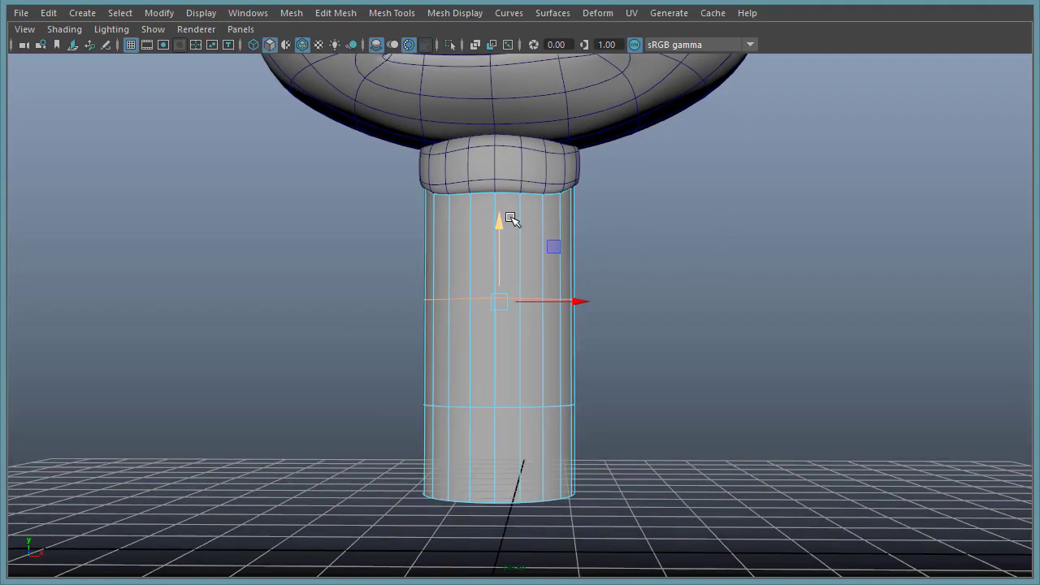
left_click_drag(501, 223, 501, 168)
left_click_drag(491, 266, 528, 248, "alt")
key("r")
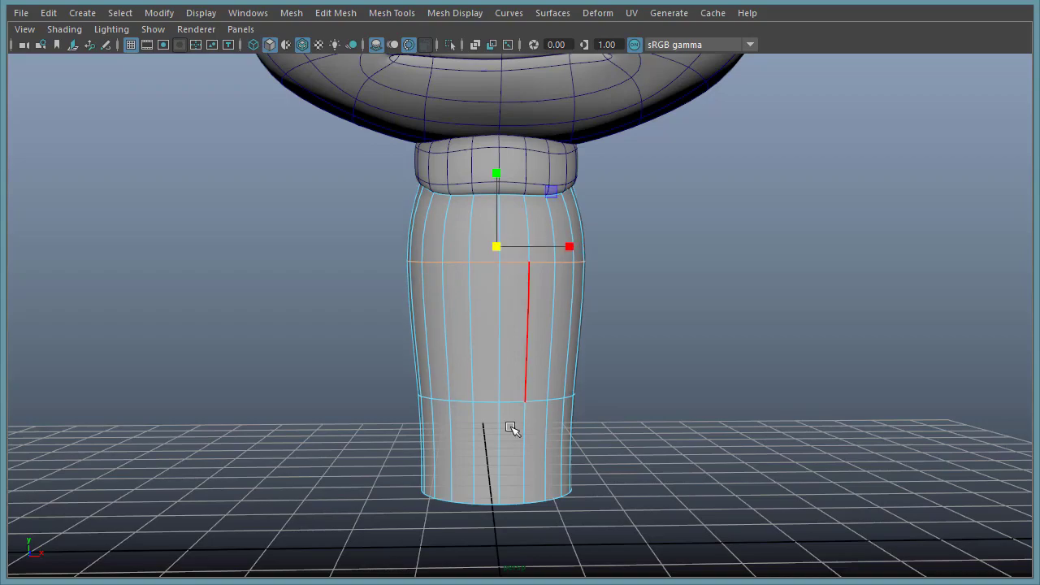
Fine-tune the scale of the body's bottom border, lower edge loop and upper edge loop to refine the taper.
double_click(491, 402)
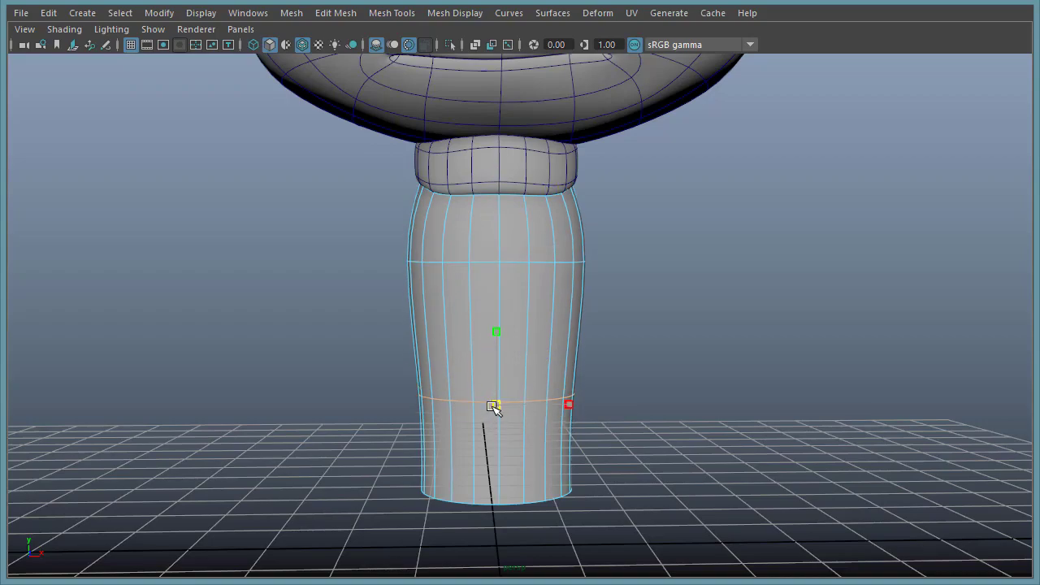
double_click(484, 501)
left_click_drag(498, 488, 493, 490)
double_click(458, 401)
left_click_drag(496, 408, 493, 407)
double_click(488, 261)
left_click_drag(496, 248, 495, 249)
Adjust the front-to-back profile of the body's upper loop, lower loop and bottom border from the side.
left_click_drag(382, 298, 540, 332, "alt")
mouse_move(570, 246)
left_mouse_down()
mouse_move(557, 249)
mouse_move(576, 248)
left_mouse_up()
key("w")
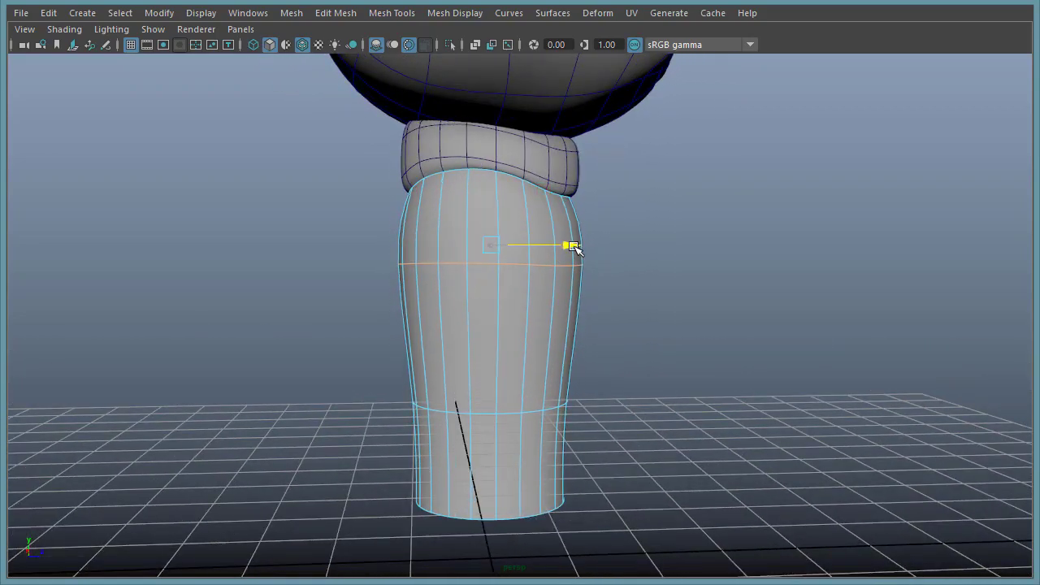
double_click(480, 415)
key("r")
left_click_drag(562, 412, 555, 416)
double_click(493, 520)
left_click_drag(565, 498, 563, 500)
left_click_drag(888, 365, 713, 365, "alt")
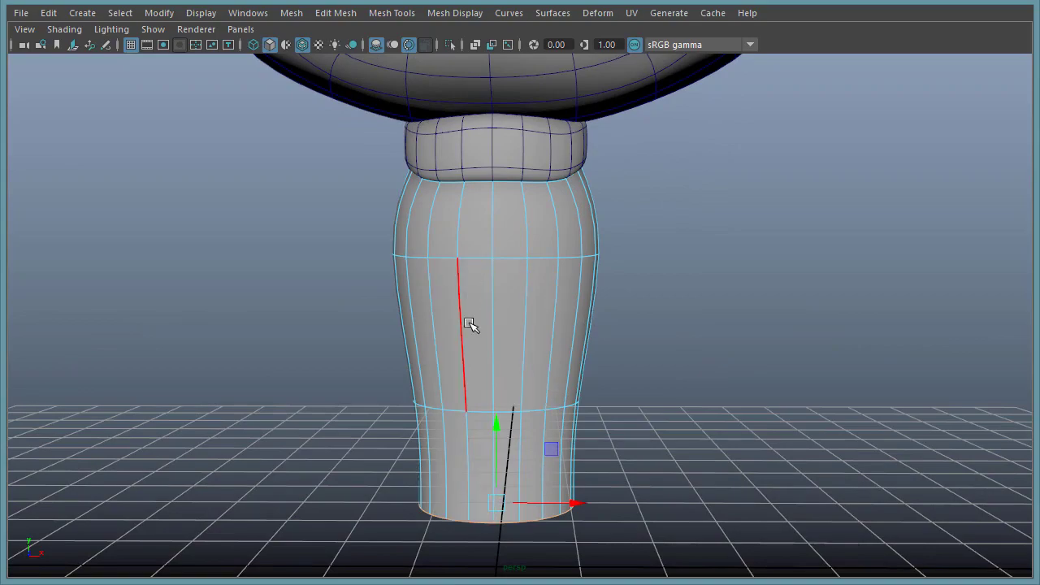
Connect the ring of vertical edges on the collar to add a horizontal edge loop around its middle.
right_click_drag(506, 231, 587, 204)
left_click(493, 142)
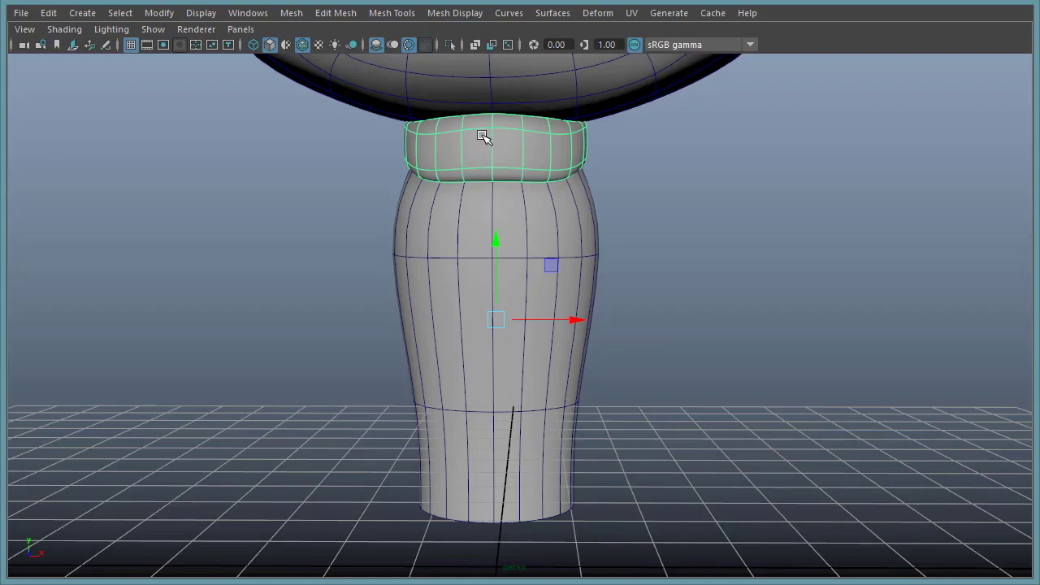
left_click(483, 151)
left_click(468, 153)
double_click(487, 156, "shift")
right_click_drag(486, 156, 488, 371, "shift")
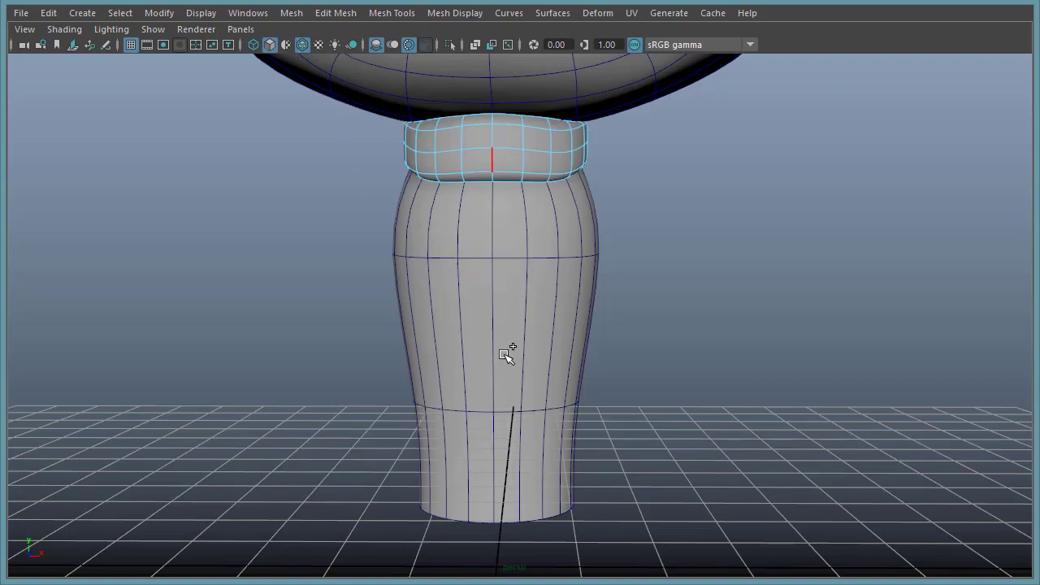
Add an edge loop across the body's top section using Connect Components with edge flow insertion set to 1.0.
right_click_drag(526, 297, 530, 242)
left_click(535, 287)
left_click(453, 230)
double_click(428, 232, "shift")
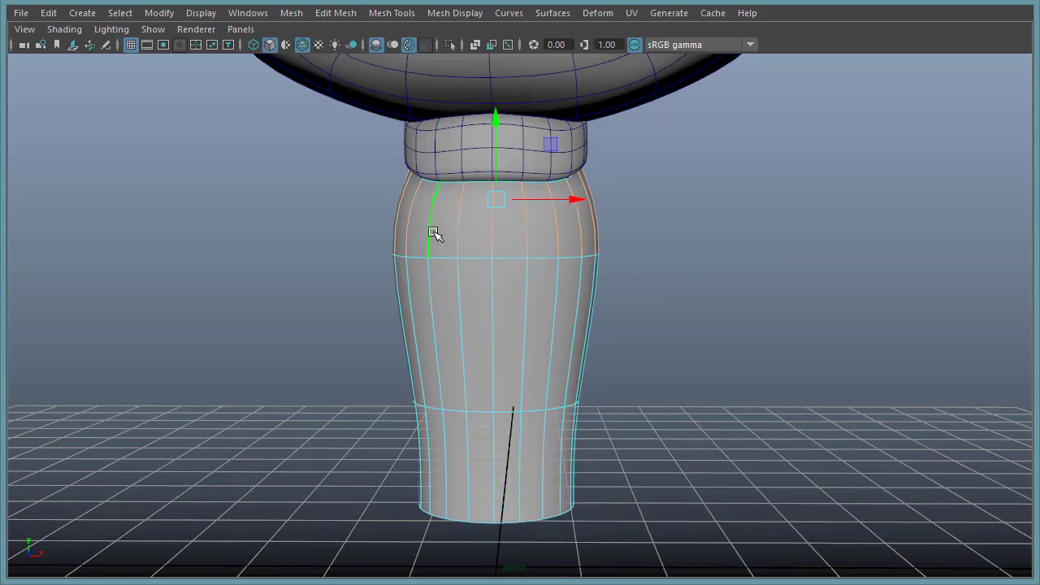
right_click_drag(434, 233, 439, 233, "shift")
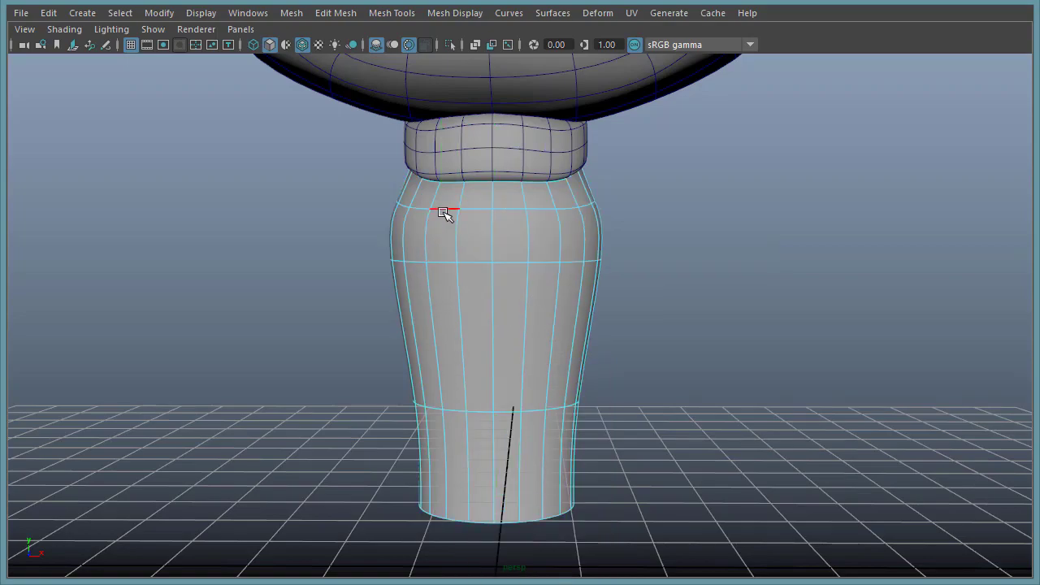
key("ctrl+z")
right_click(483, 232, "shift")
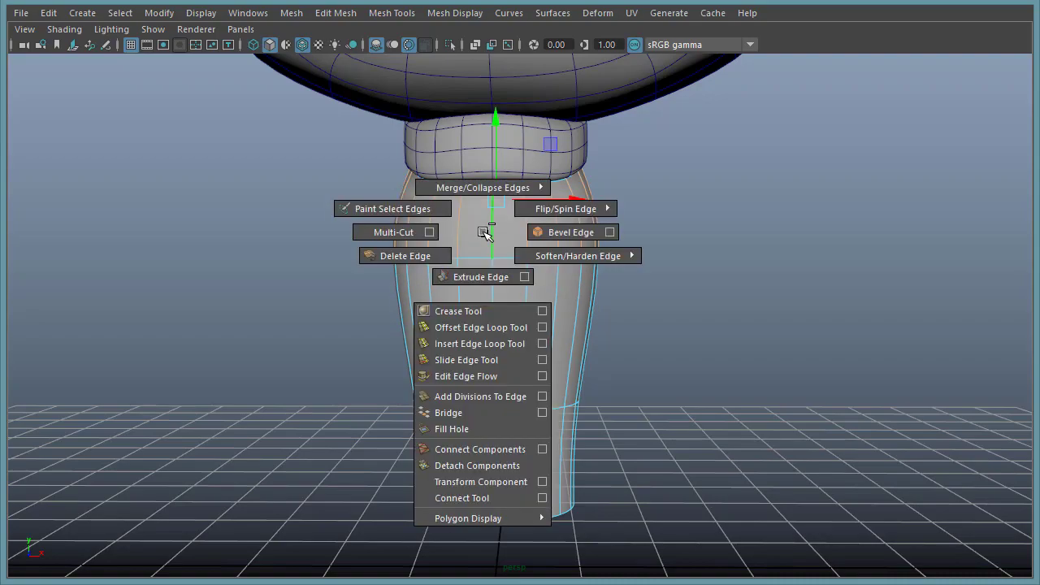
left_click(541, 448)
left_click(276, 360)
left_click(433, 363)
Connect the vertical edges of the body's middle and lower sections with edge flow, adding a horizontal loop to each.
key("w")
key("g")
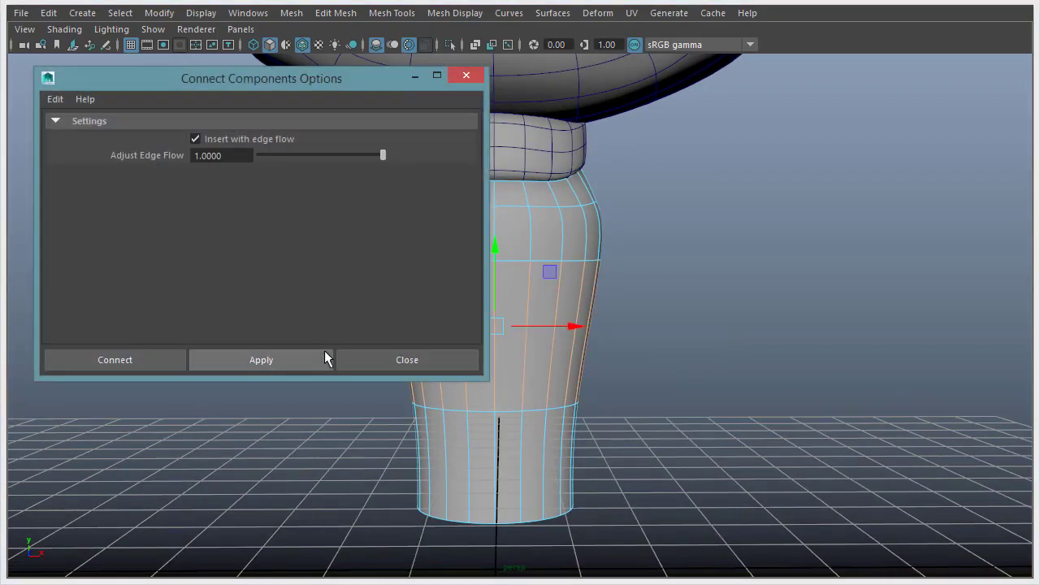
left_click(114, 360)
left_click_drag(691, 473, 309, 457, "alt")
key("g")
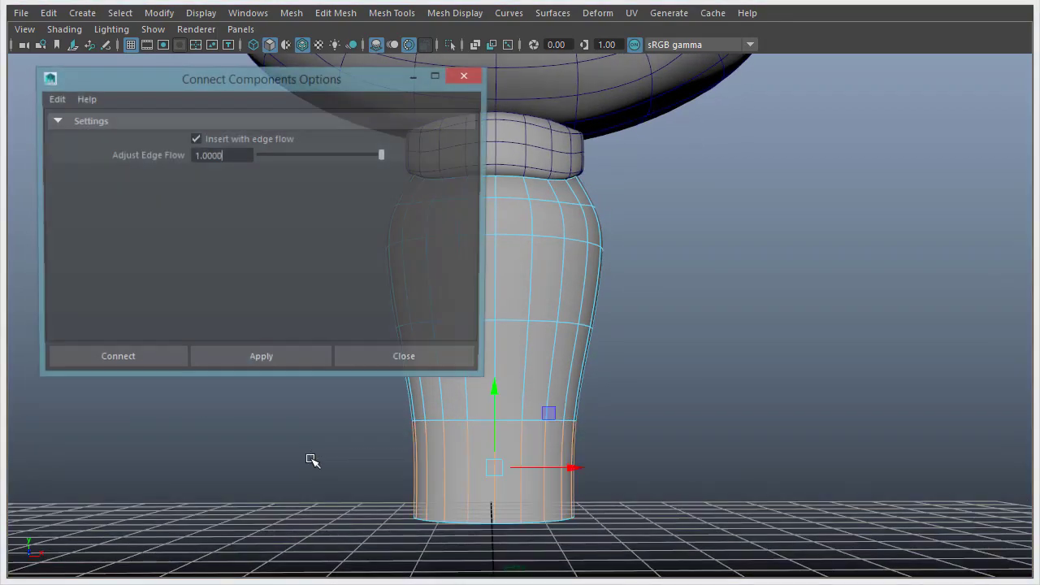
left_click(152, 359)
Lower the body's widest edge loop slightly and nudge the loop beneath it vertically.
left_click_drag(801, 317, 760, 325, "alt")
left_click_drag(496, 307, 480, 295, "alt")
double_click(473, 244)
left_click_drag(474, 244, 456, 273, "alt")
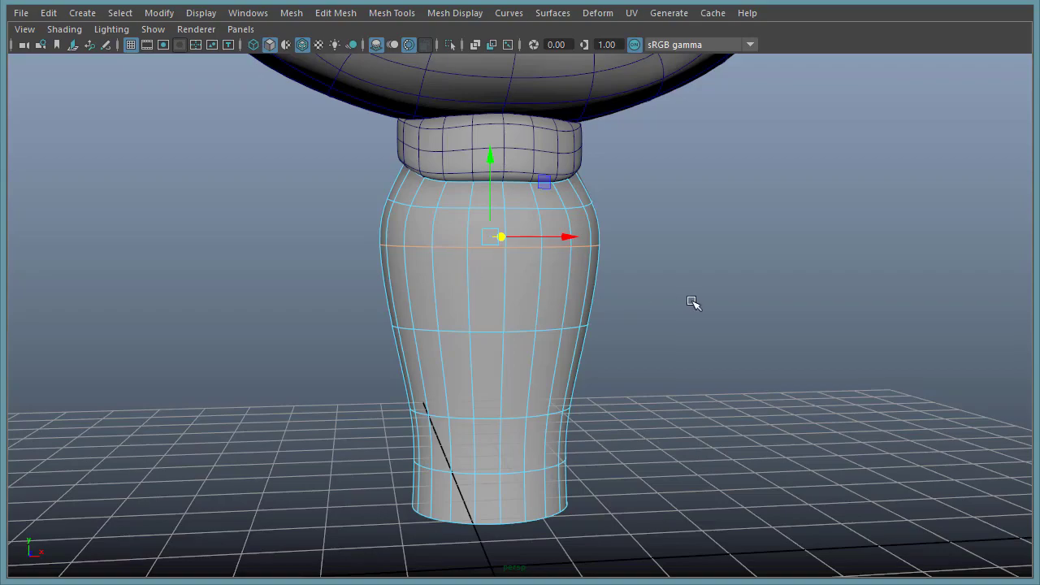
left_click_drag(691, 301, 647, 283, "alt")
left_click_drag(492, 160, 492, 174)
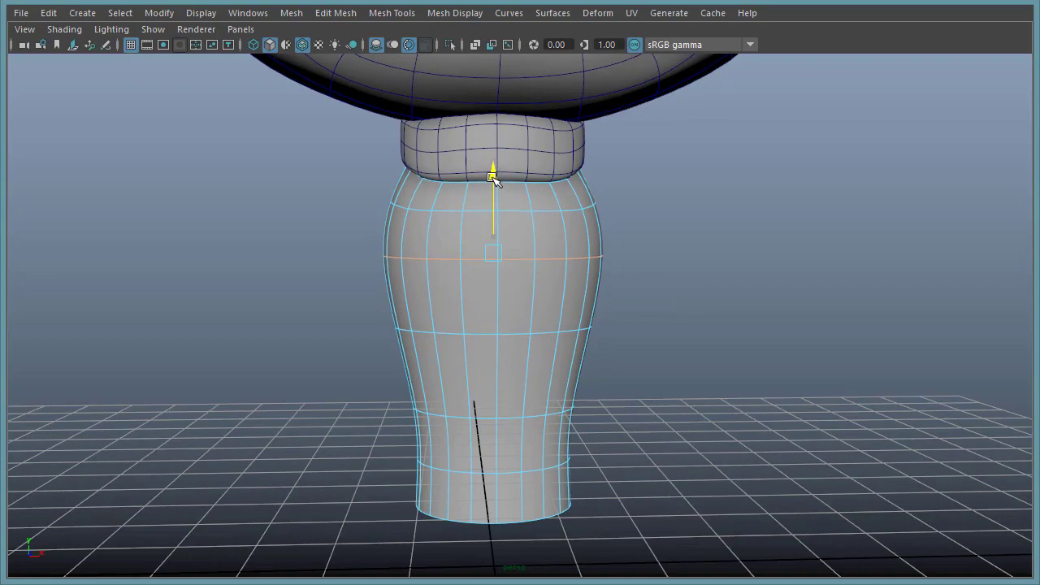
double_click(485, 331)
left_click_drag(492, 248, 492, 247)
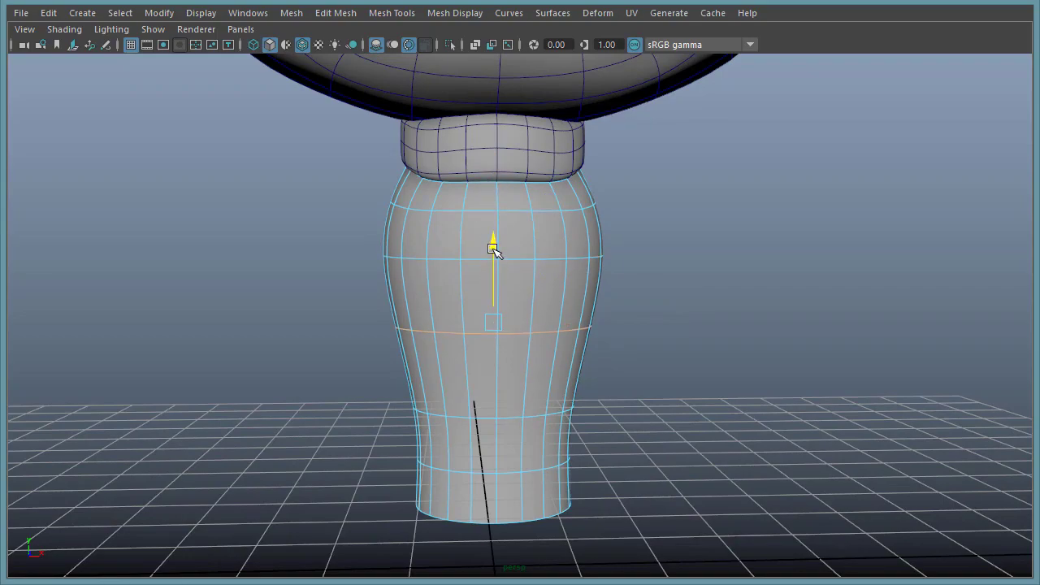
Add an extra horizontal edge loop around the body's middle and slide the loop below it to even the spacing.
right_click(477, 290, "shift")
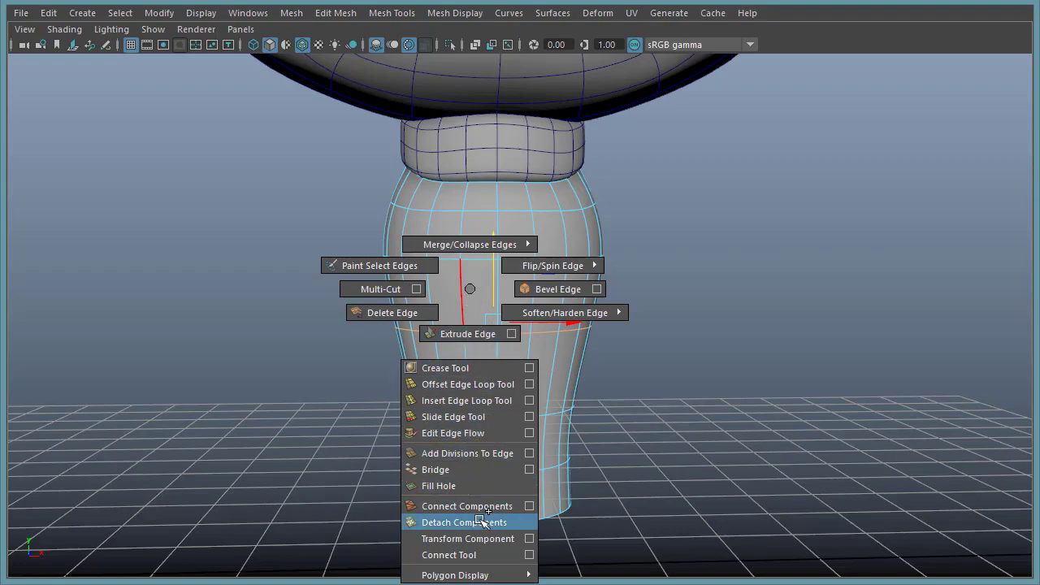
left_click(471, 399)
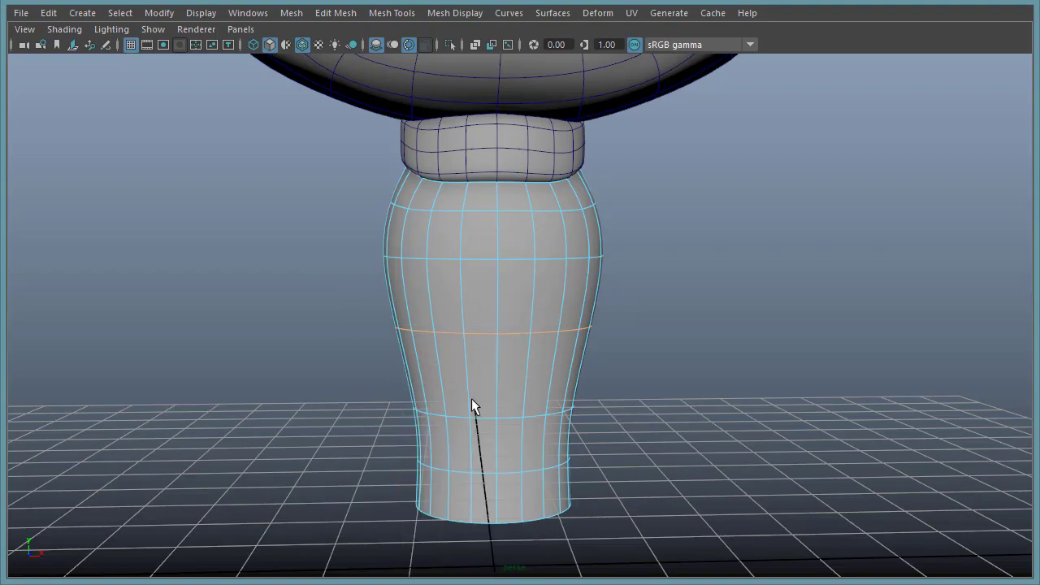
left_click(502, 317)
left_click_drag(548, 348, 320, 309, "alt")
right_click_drag(428, 298, 428, 516, "shift")
left_click_drag(475, 347, 447, 379, "alt")
left_click_drag(511, 369, 535, 359)
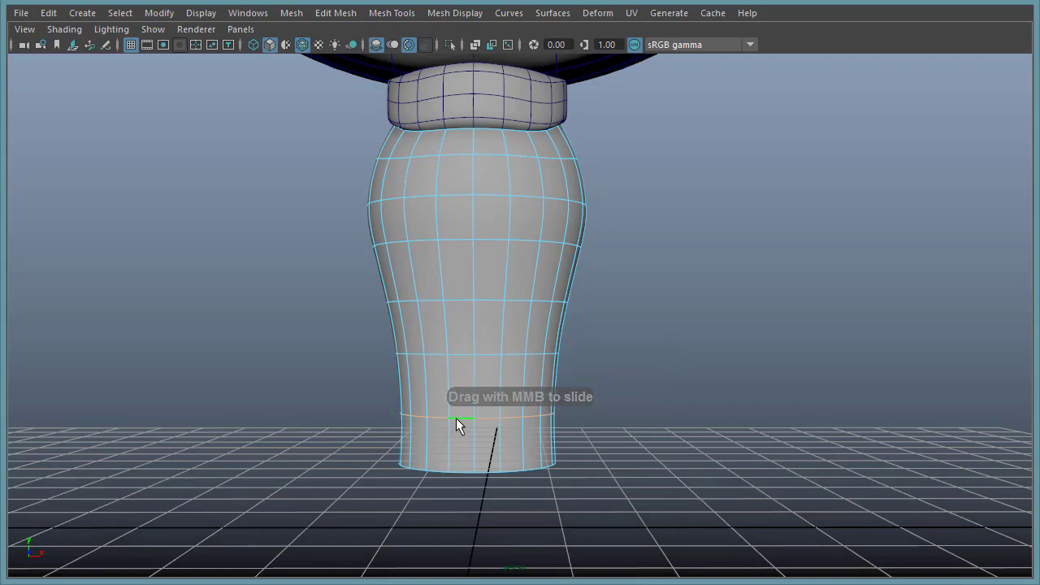
Slide a lower and a middle edge loop of the body downward for even spacing, and return to object mode.
double_click(461, 354)
middle_click_drag(630, 345, 613, 349)
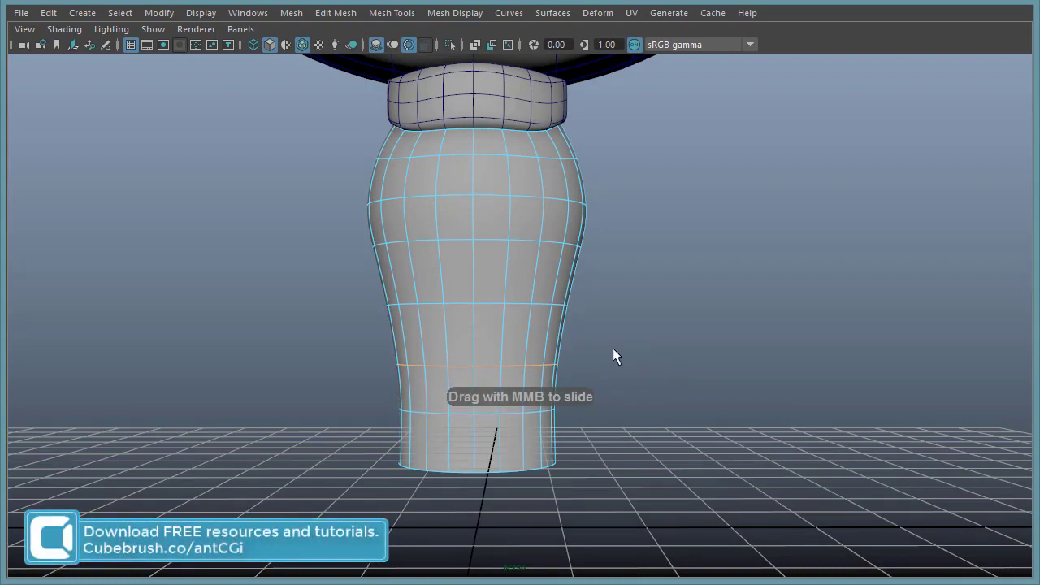
left_click_drag(613, 348, 619, 354, "alt")
double_click(454, 240)
middle_click_drag(649, 281, 633, 280)
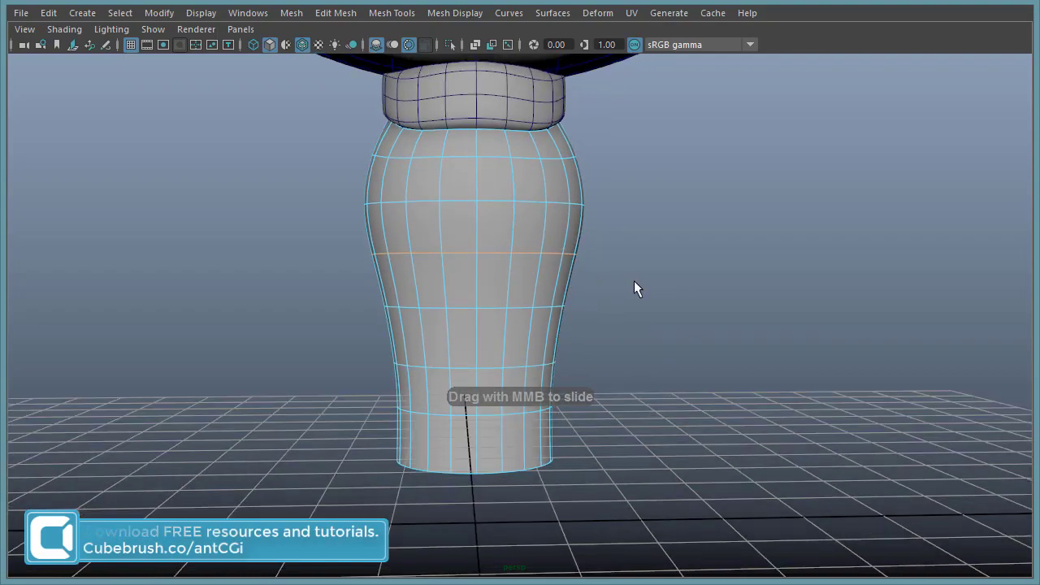
key("w")
right_click(524, 208)
left_click(602, 185)
left_click_drag(696, 186, 513, 294, "alt")
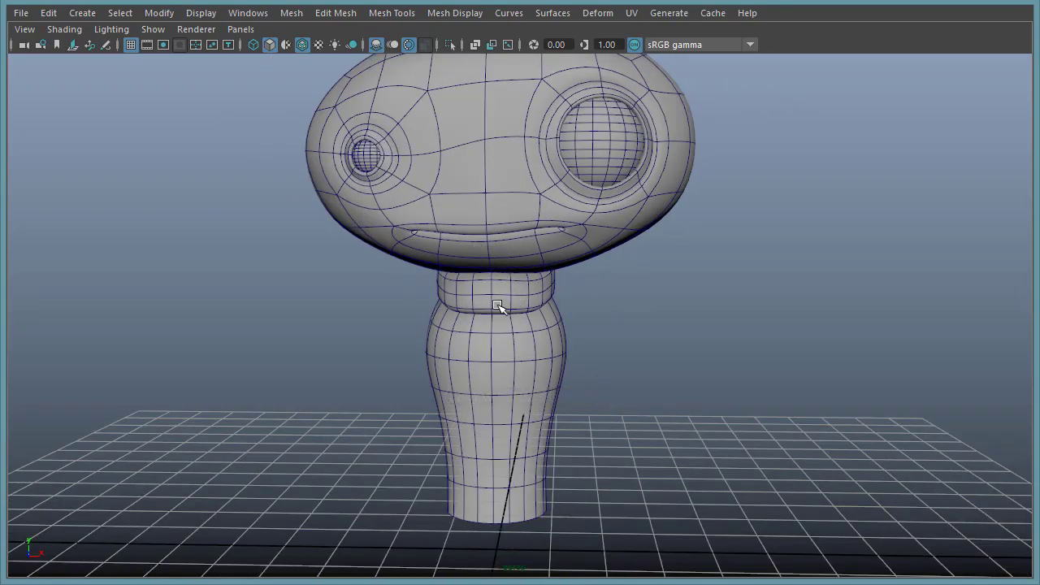
left_click_drag(626, 323, 457, 341, "alt")
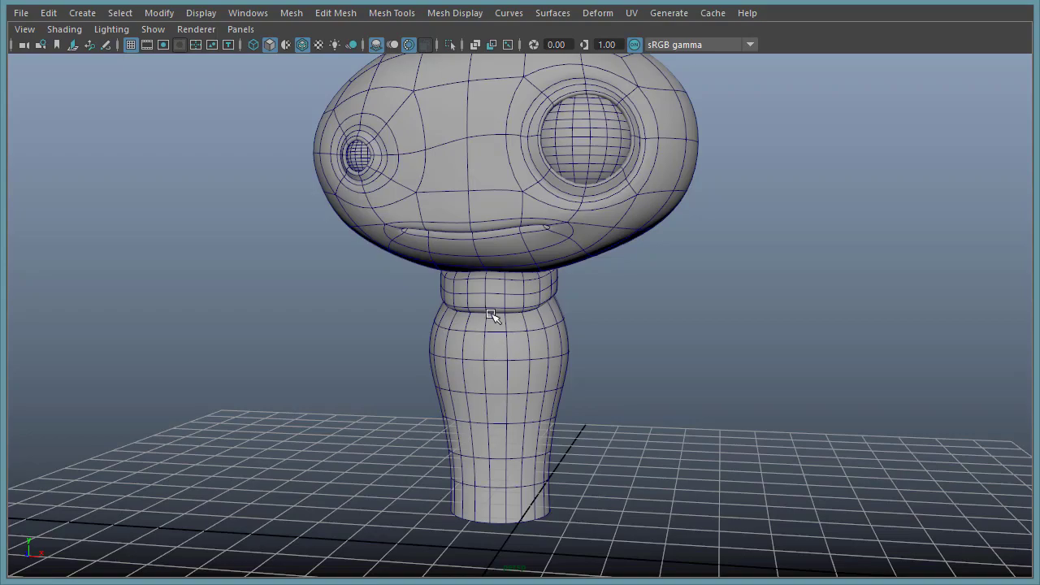
left_click_drag(745, 343, 711, 350, "alt")
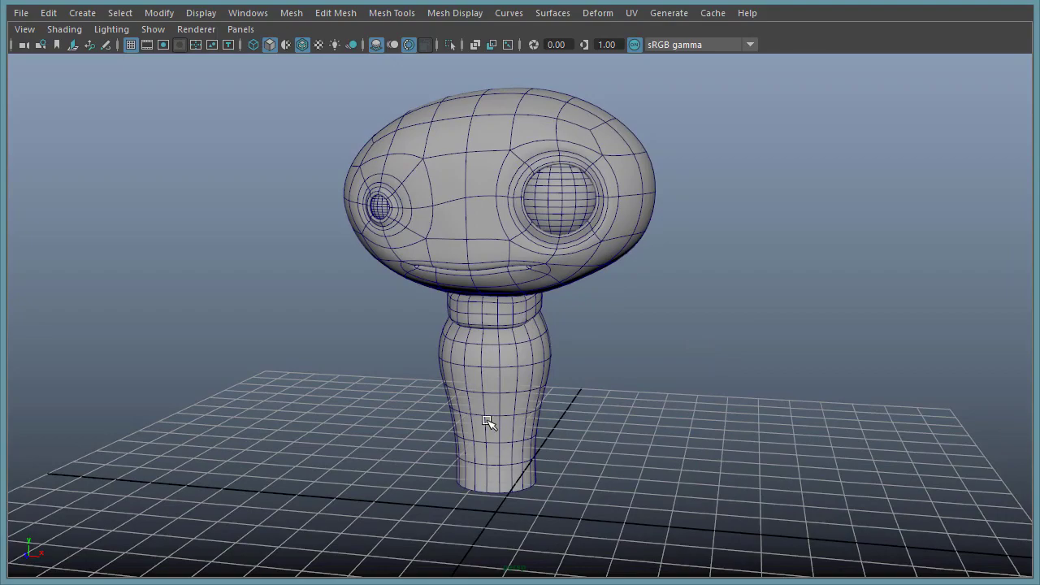
left_click_drag(598, 315, 625, 310, "alt")
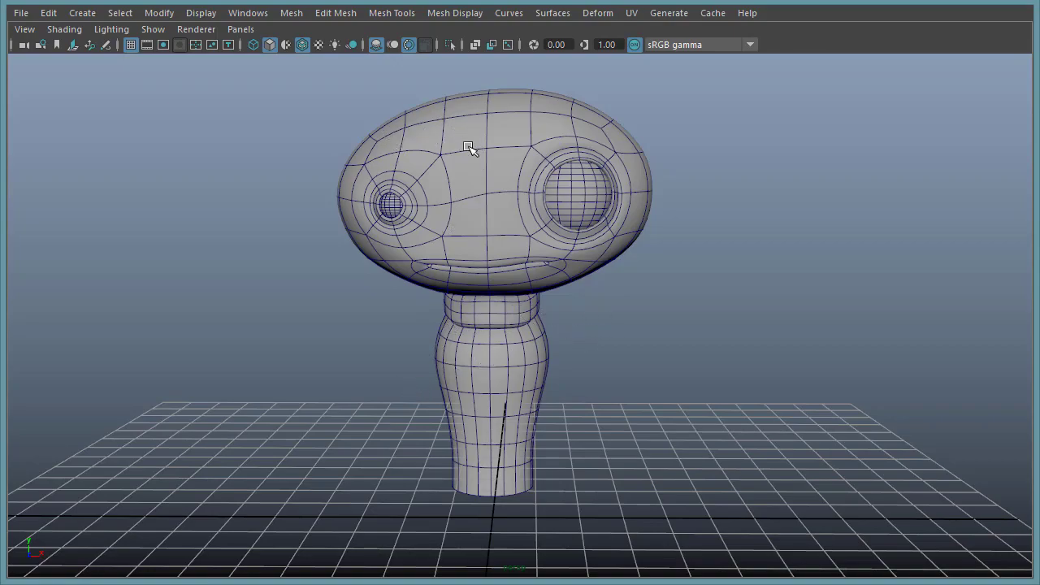
left_click_drag(733, 304, 714, 302, "alt")
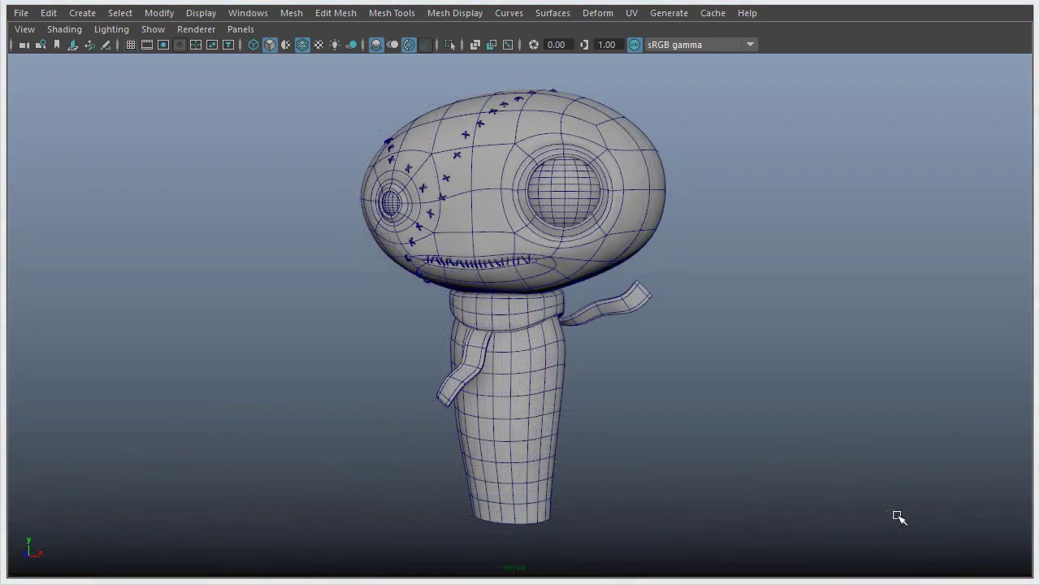
Examine the finished scarf with its two loose tails, the body mesh and the stitches across the head.
left_click_drag(355, 349, 390, 343, "alt")
right_click_drag(390, 343, 770, 347, "alt")
left_click_drag(576, 410, 760, 392, "alt")
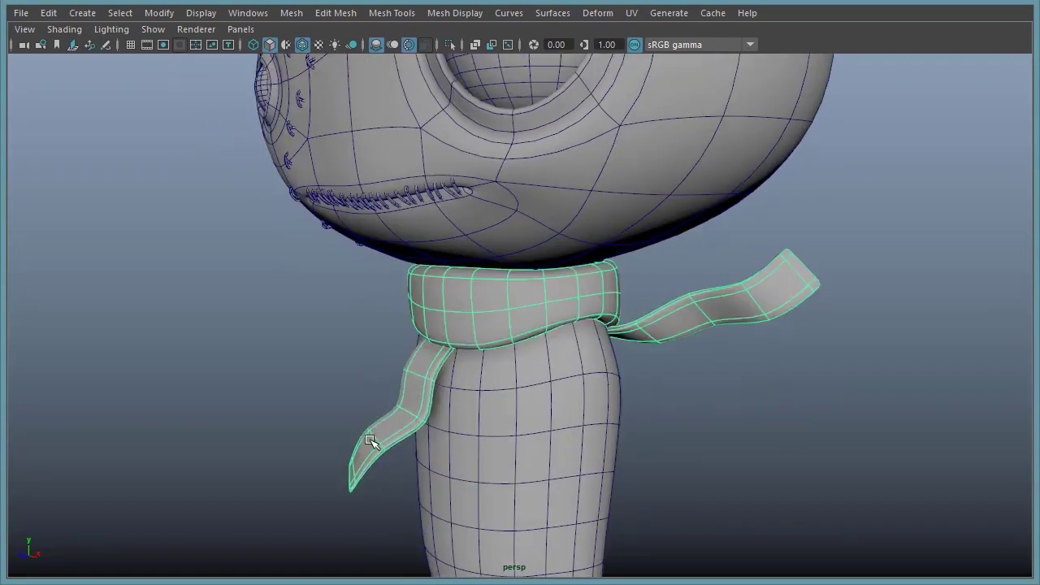
left_click_drag(476, 360, 545, 301, "alt")
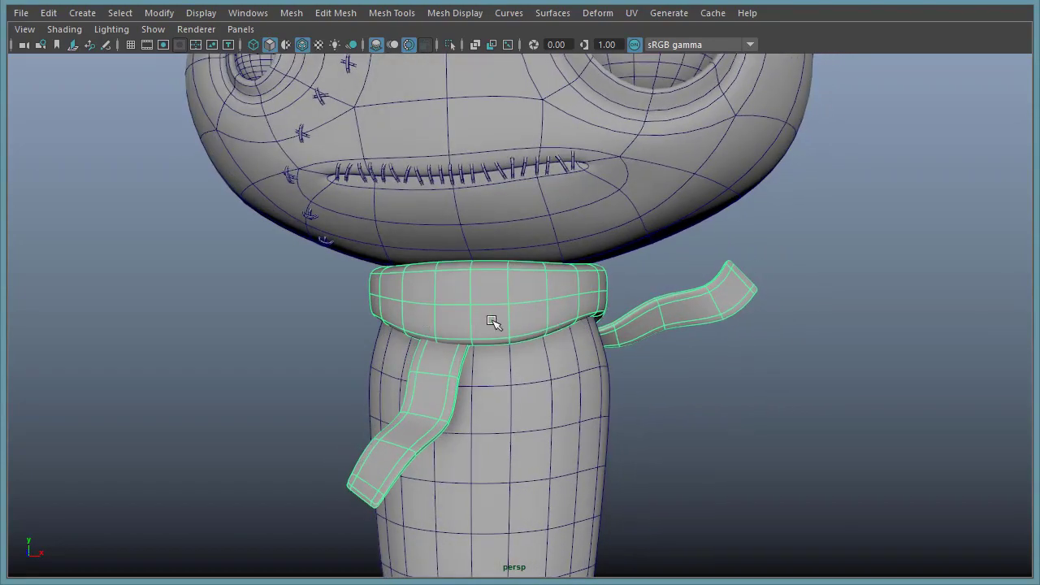
right_click_drag(826, 446, 578, 430, "alt")
left_click(535, 402)
middle_click_drag(675, 371, 689, 489, "alt")
right_click_drag(690, 490, 897, 481, "alt")
left_click_drag(887, 466, 860, 413, "alt")
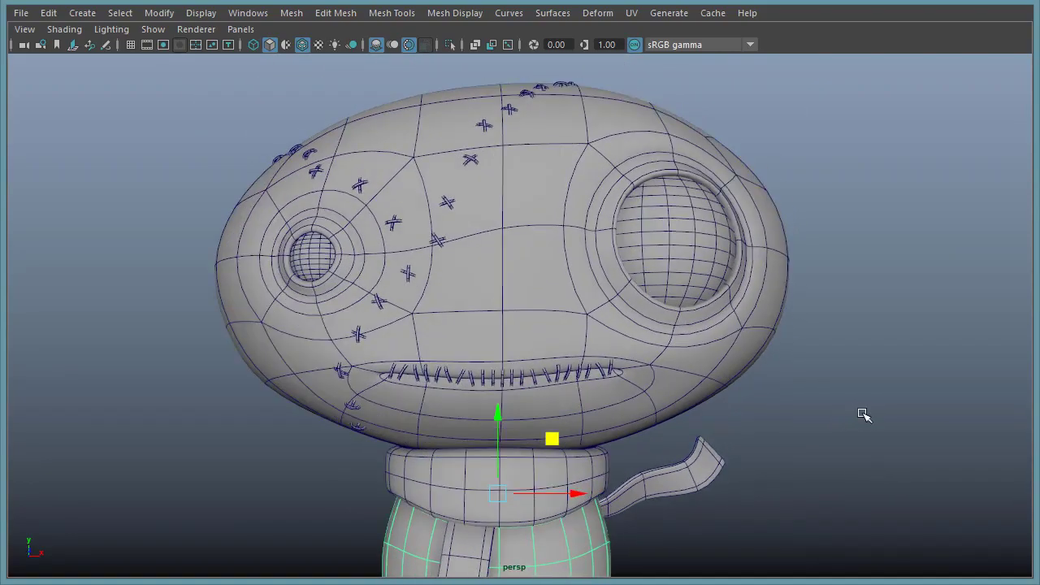
right_click_drag(860, 412, 917, 414, "alt")
left_click_drag(917, 414, 914, 422, "alt")
middle_click_drag(549, 379, 612, 404, "alt")
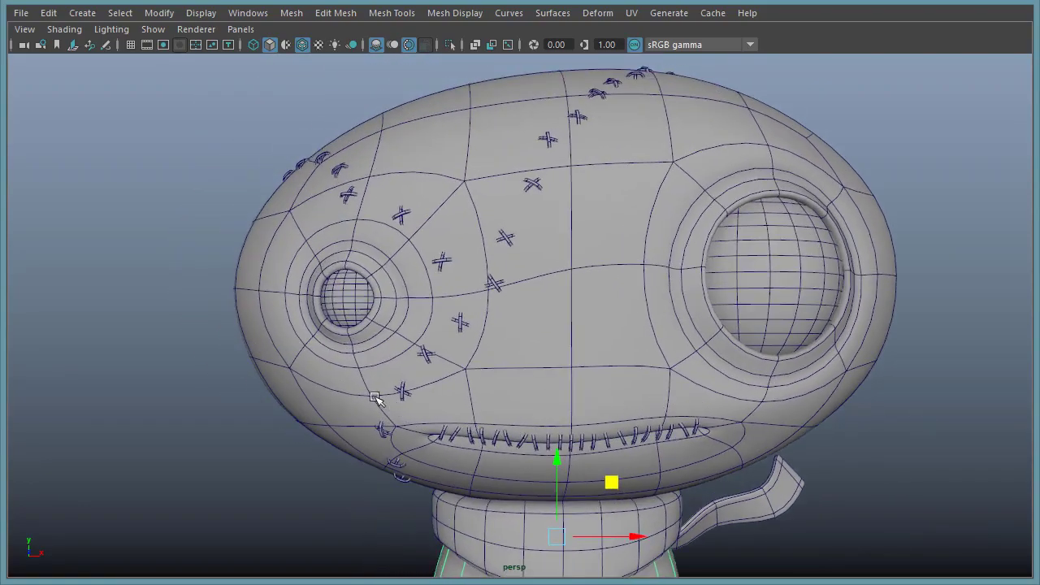
right_click_drag(457, 395, 615, 399, "alt")
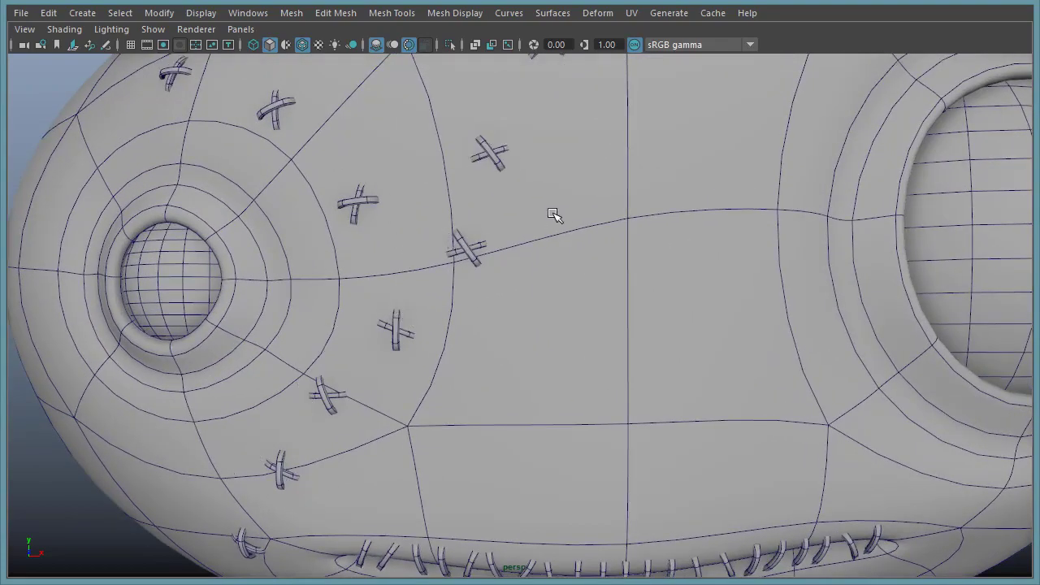
Inspect the cross stitches beside the small eye up close, comparing their unsmoothed geometry with the smooth preview.
left_click_drag(375, 204, 402, 200, "alt")
right_click_drag(418, 225, 727, 209, "alt")
middle_click_drag(705, 159, 642, 275, "alt")
left_click_drag(642, 275, 687, 276, "alt")
right_click_drag(687, 276, 810, 249, "alt")
middle_click_drag(810, 249, 615, 281, "alt")
left_click_drag(615, 281, 642, 275, "alt")
right_click_drag(640, 277, 731, 260, "alt")
left_click(629, 110)
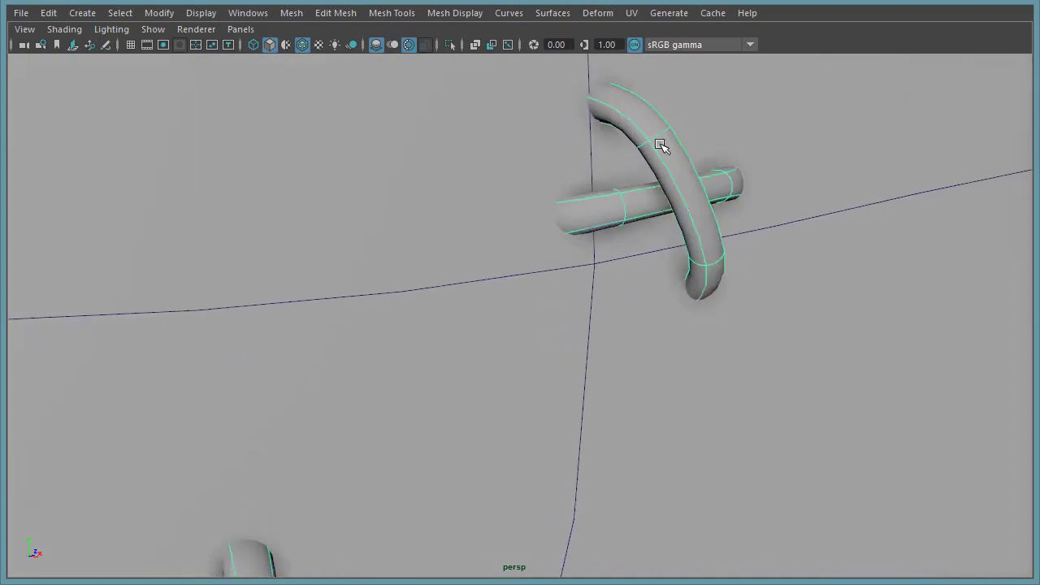
key("1")
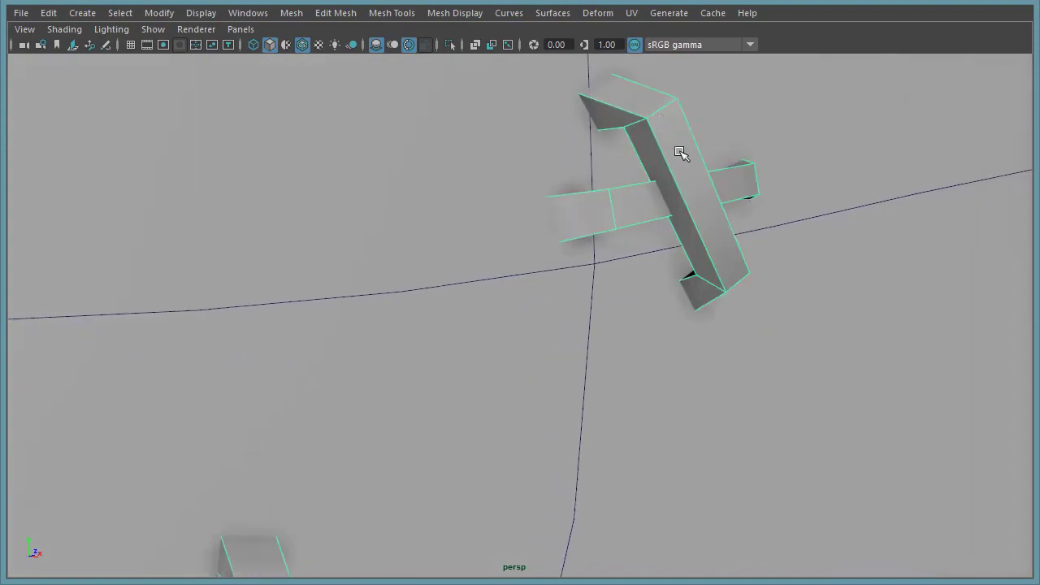
key("f")
middle_click_drag(719, 338, 799, 266, "alt")
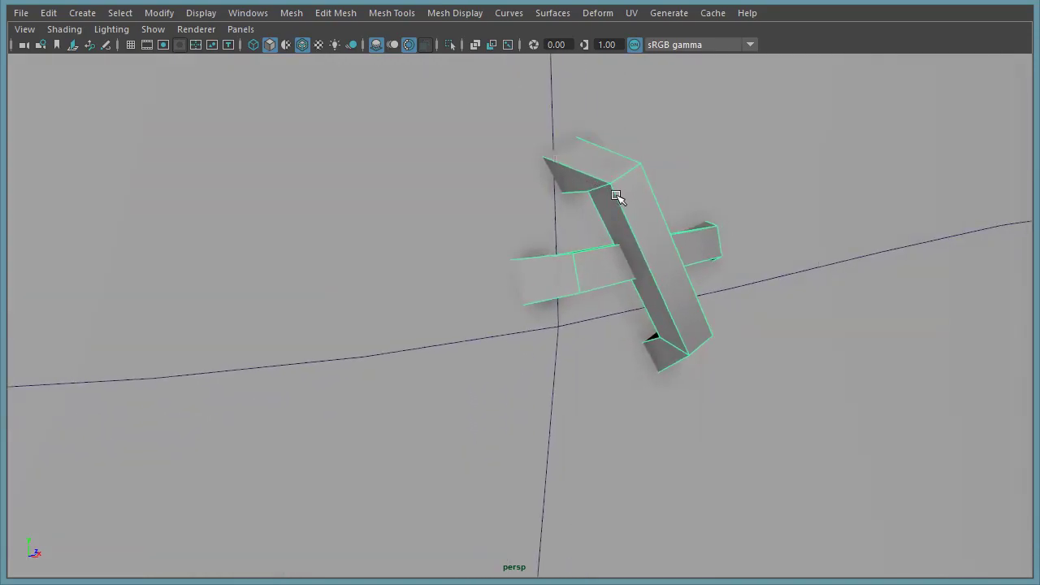
key("3")
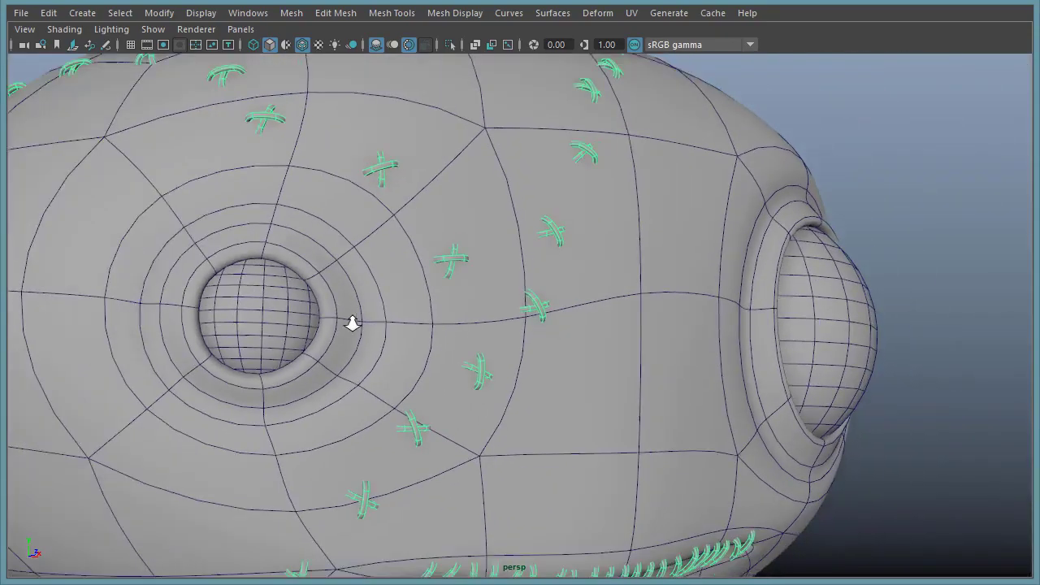
Examine the cross stitches around the head, the mouth stitches up close and the whole character, and clear the stitch selection.
left_click_drag(350, 323, 686, 351, "alt")
right_click_drag(687, 352, 443, 400, "alt")
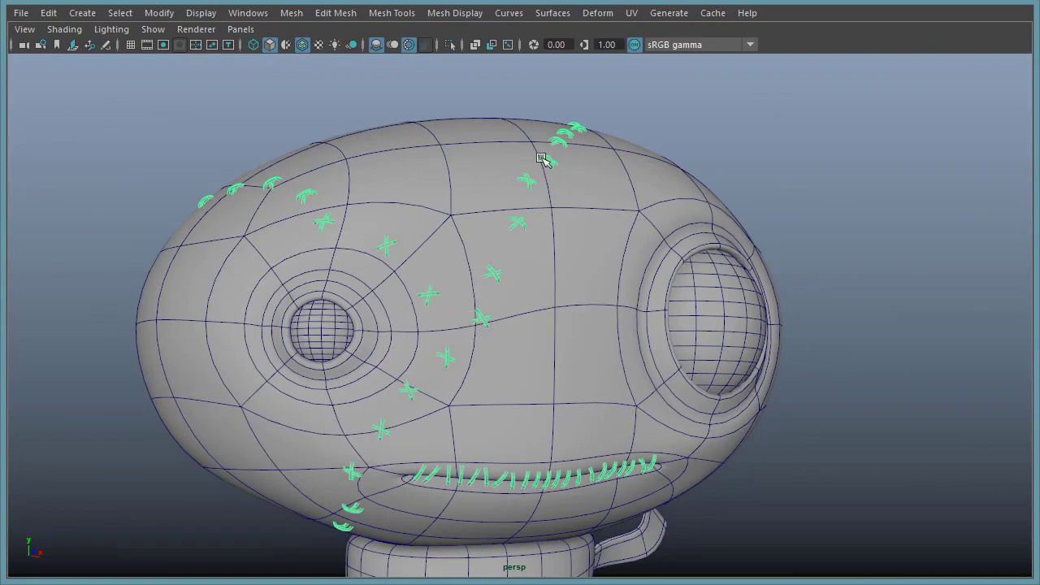
left_click_drag(711, 333, 671, 341, "alt")
middle_click_drag(509, 437, 520, 249, "alt")
right_click_drag(520, 248, 905, 265, "alt")
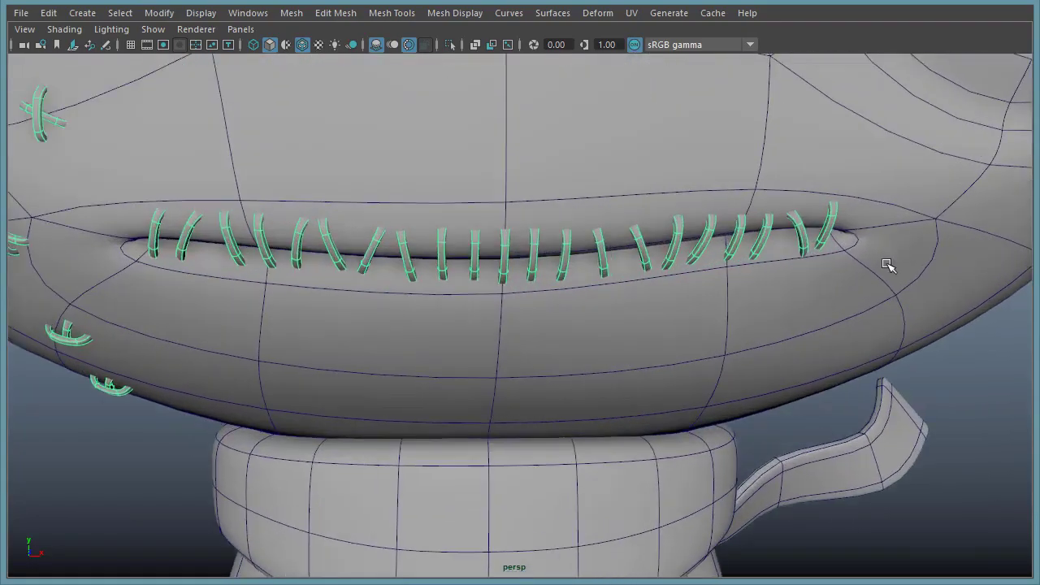
right_click_drag(869, 326, 271, 298, "alt")
left_click_drag(713, 350, 674, 353, "alt")
right_click_drag(826, 365, 736, 360, "alt")
middle_click_drag(735, 359, 718, 316, "alt")
left_click_drag(770, 329, 772, 337, "alt")
middle_click_drag(772, 336, 766, 340, "alt")
left_click(794, 338)
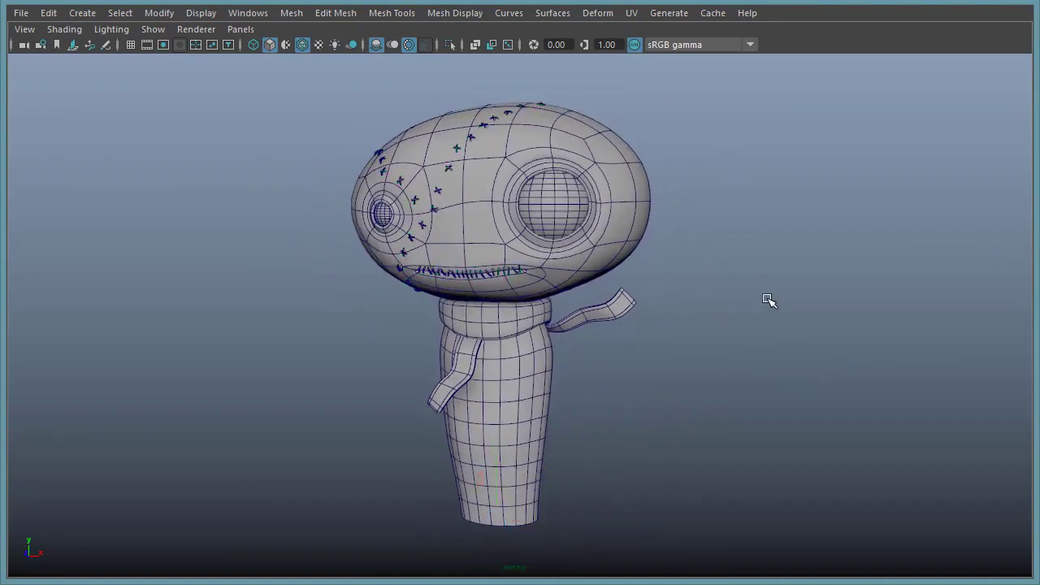
left_click_drag(750, 292, 709, 288, "alt")
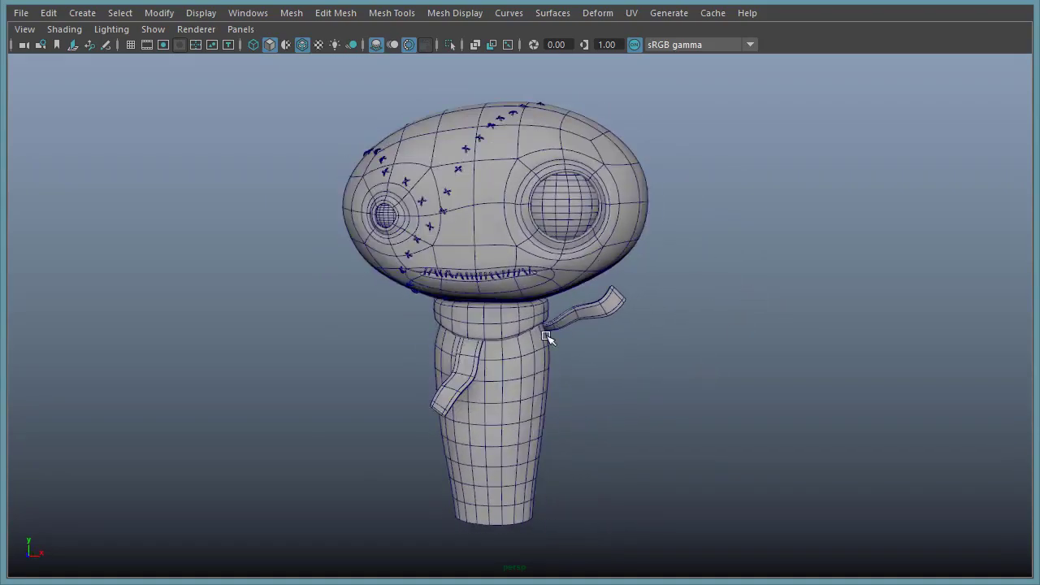
left_click_drag(724, 413, 701, 392, "alt")
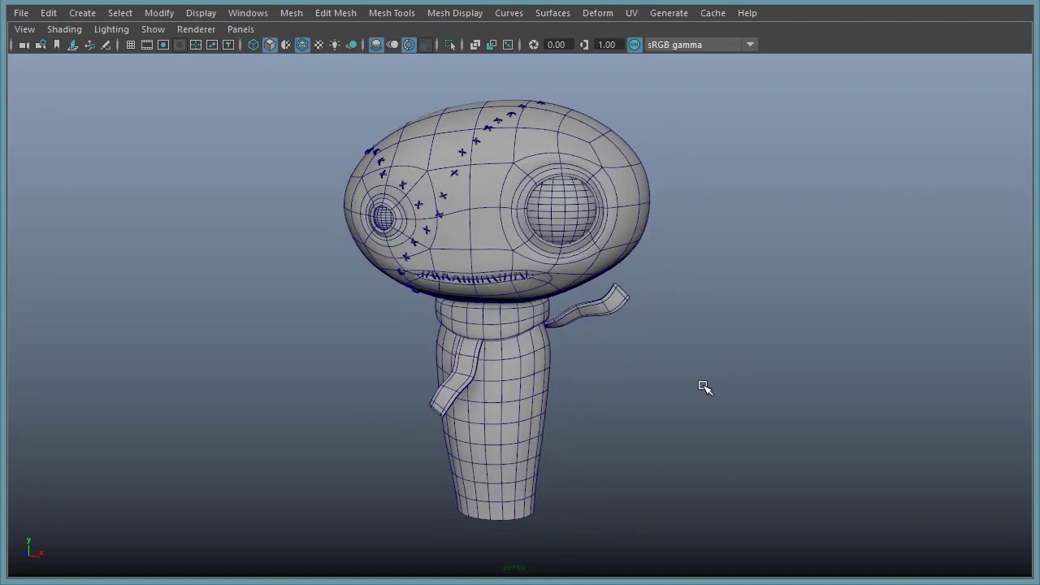
left_click_drag(725, 323, 712, 326, "alt")
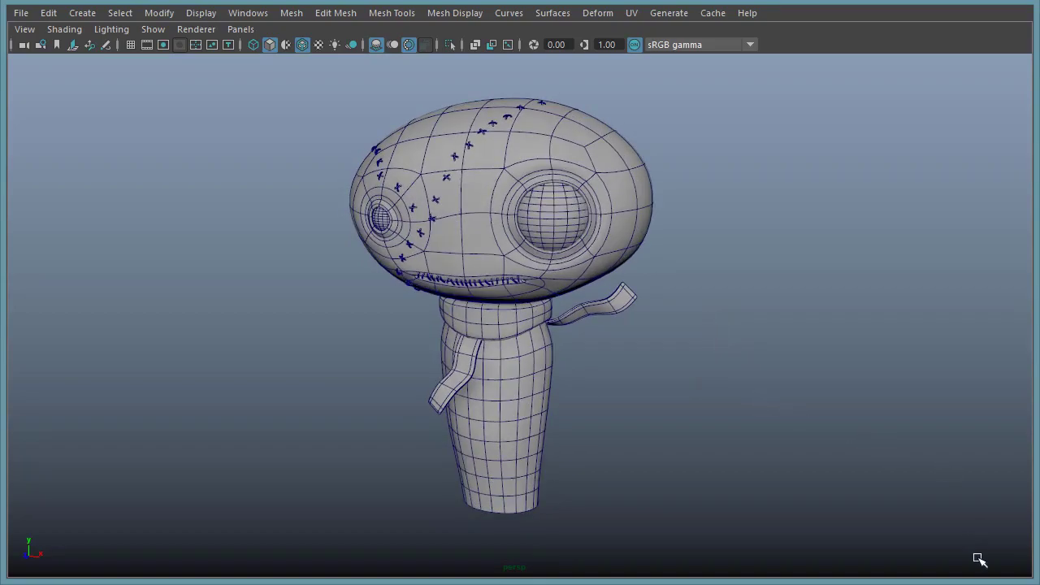
mouse_move(645, 349)
left_mouse_down("alt")
mouse_move(707, 325)
mouse_move(650, 349)
left_mouse_up("alt")
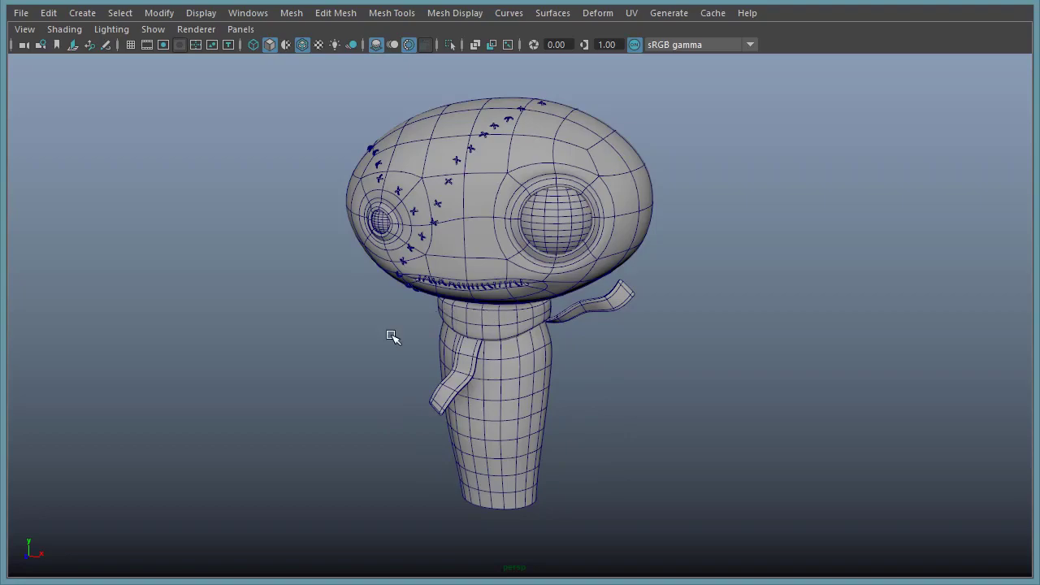
left_click_drag(810, 383, 800, 383, "alt")
right_click_drag(801, 383, 761, 379, "alt")
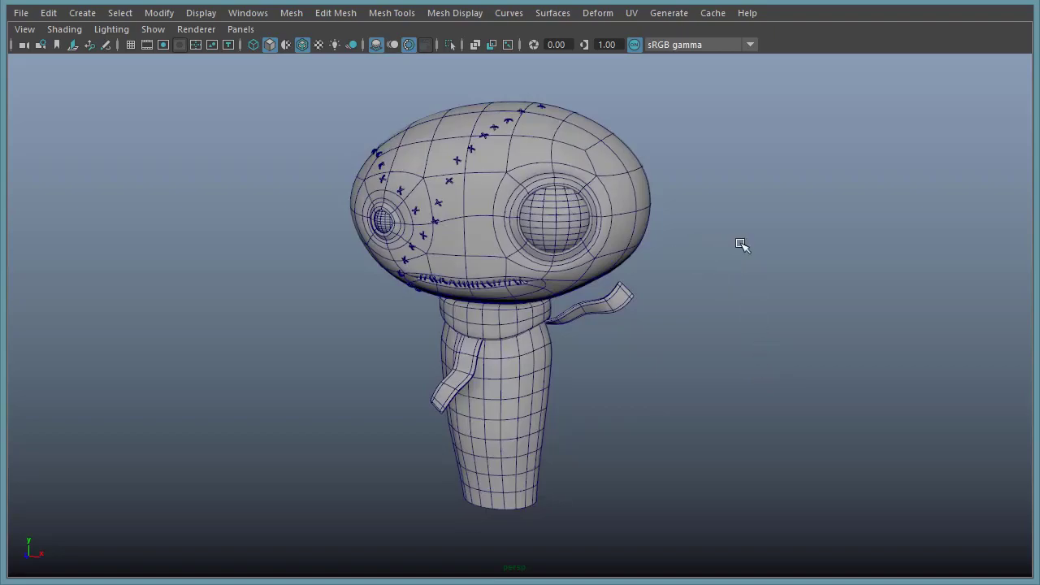
Create a polygon helix and move it out in front of the body, to about 4.121 along Z.
right_click(694, 235, "shift")
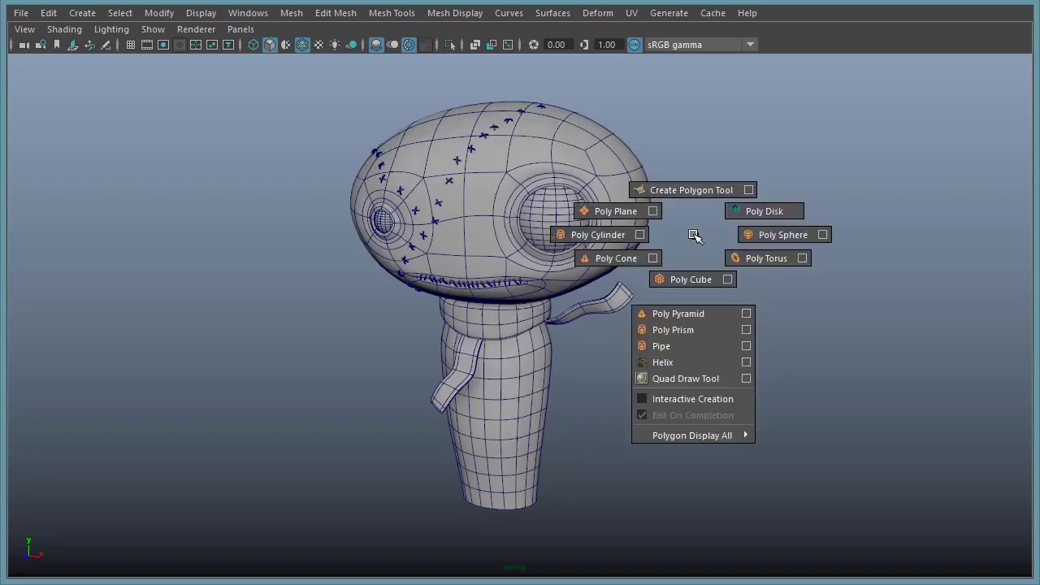
left_click(677, 362)
middle_click_drag(541, 450, 544, 352, "alt")
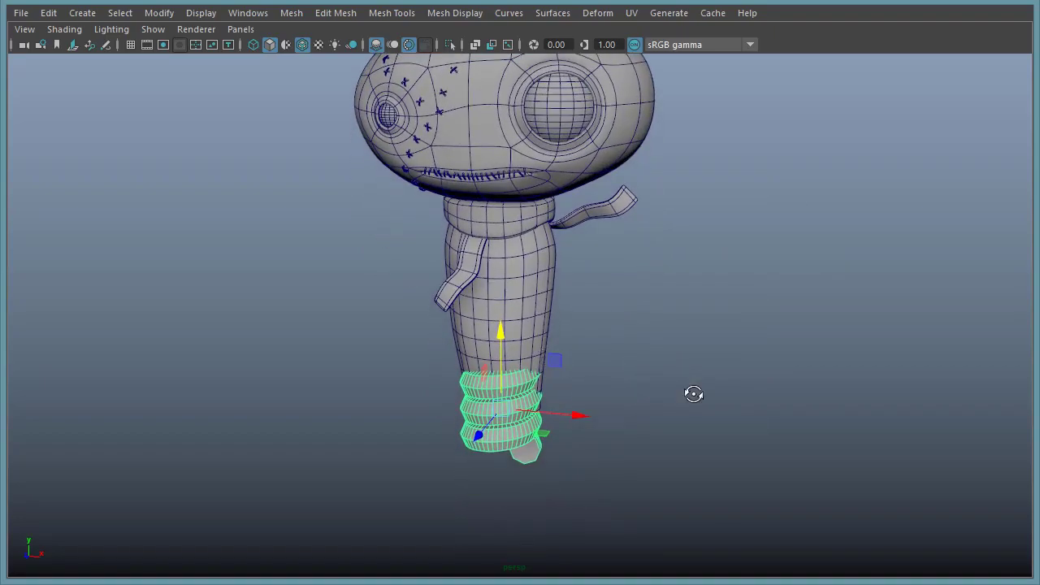
left_click_drag(699, 393, 624, 397, "alt")
left_click_drag(472, 422, 570, 418)
right_click_drag(570, 418, 642, 415, "alt")
middle_click_drag(649, 318, 650, 249, "alt")
right_click_drag(650, 249, 779, 270, "alt")
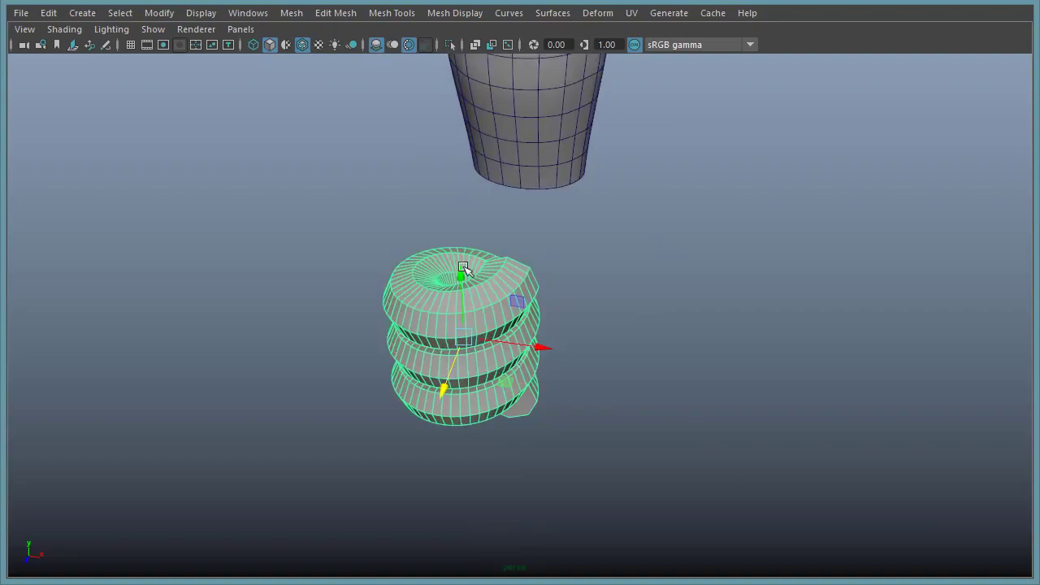
Restore the full interface and set the helix's radius to 0.2.
key("ctrl+space")
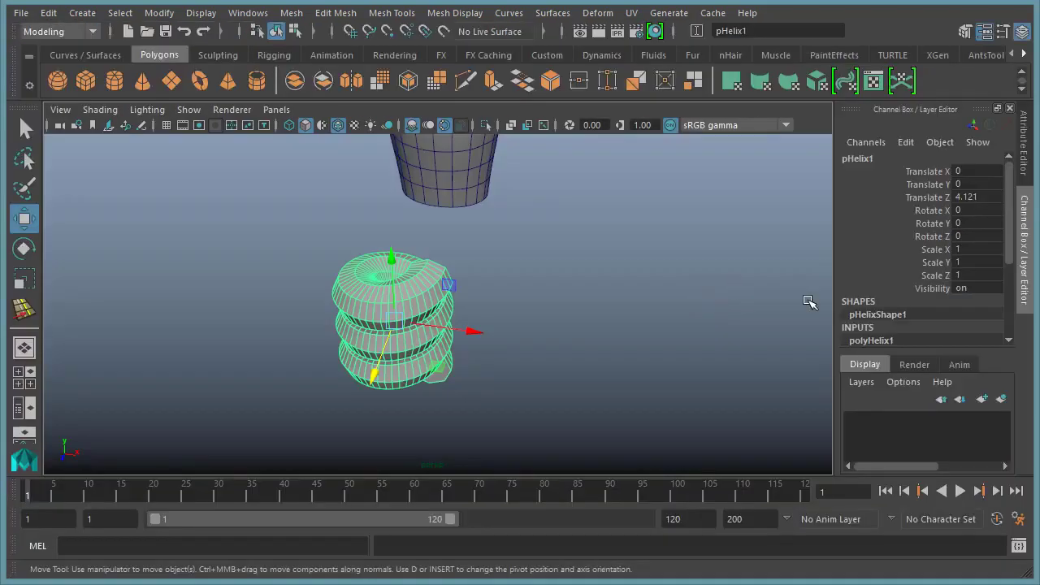
left_click_drag(1003, 260, 1011, 323)
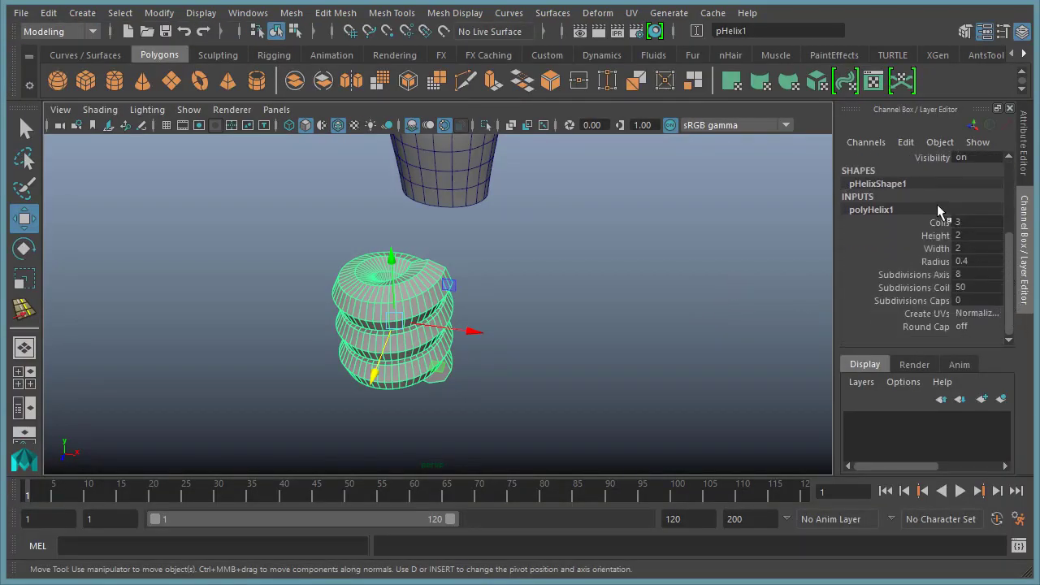
right_click_drag(457, 285, 528, 287, "alt")
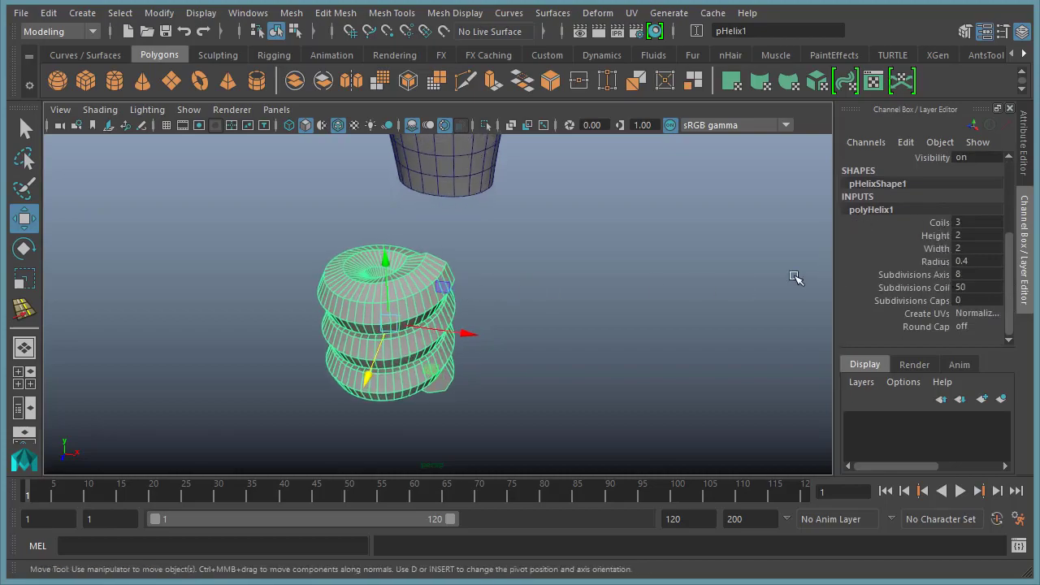
left_click(934, 251)
left_click(935, 260)
middle_click_drag(569, 331, 571, 332)
left_click_drag(593, 321, 631, 276, "alt")
middle_click_drag(648, 266, 655, 326, "alt")
left_click_drag(656, 326, 487, 337, "alt")
key("w")
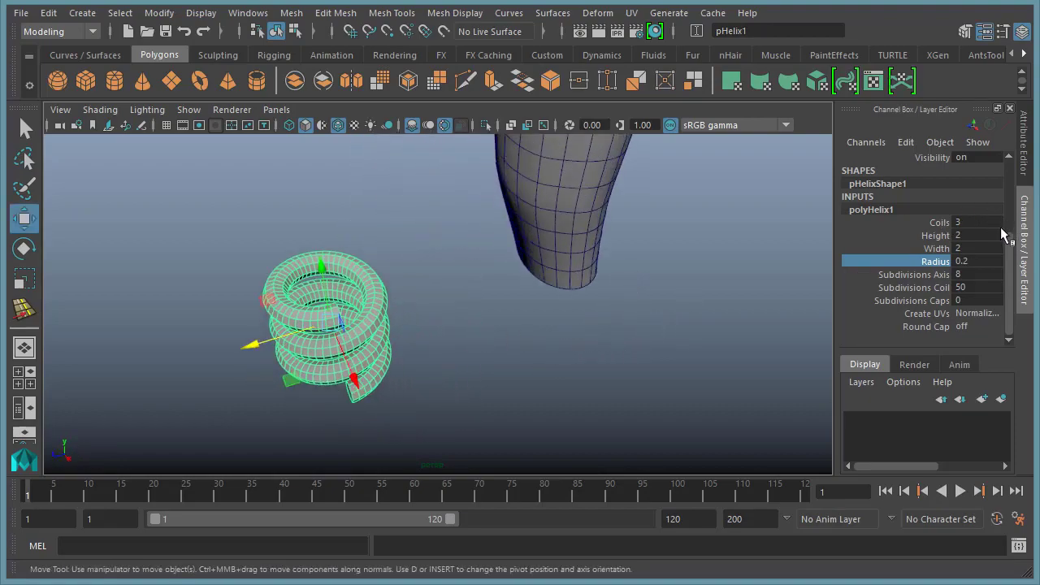
Return the helix to Translate Z 0 and adjust it around the body's lower end, at about Y 0.741 and Z -0.058.
left_click_drag(1010, 257, 1011, 166)
left_click(980, 198)
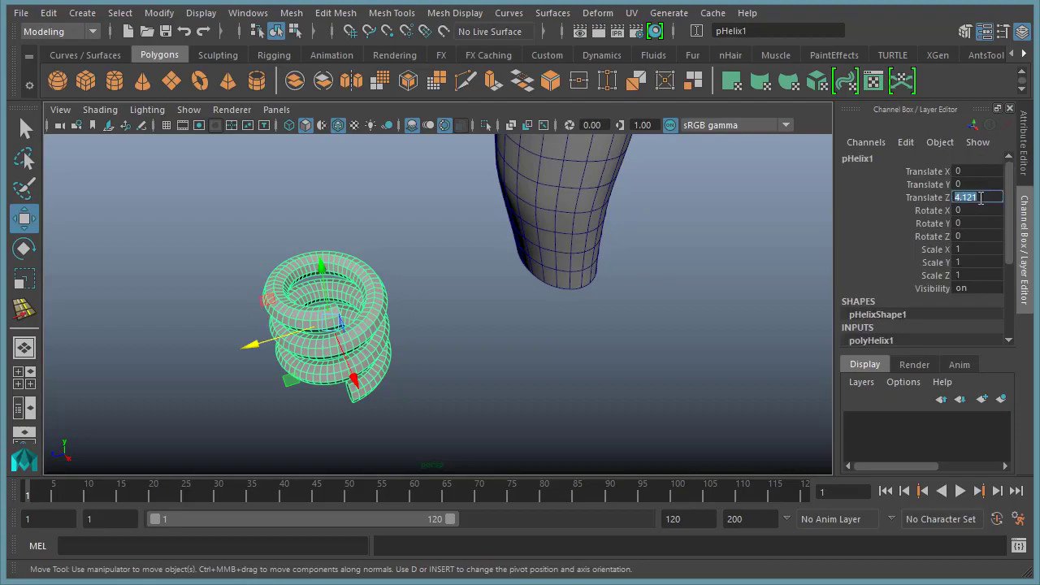
type("0")
key("Return")
left_click_drag(557, 349, 325, 282, "alt")
left_click_drag(281, 320, 450, 284, "alt")
right_click_drag(449, 284, 467, 274, "alt")
left_click_drag(465, 274, 499, 288, "alt")
left_click_drag(373, 251, 376, 195)
left_click_drag(596, 251, 756, 347, "alt")
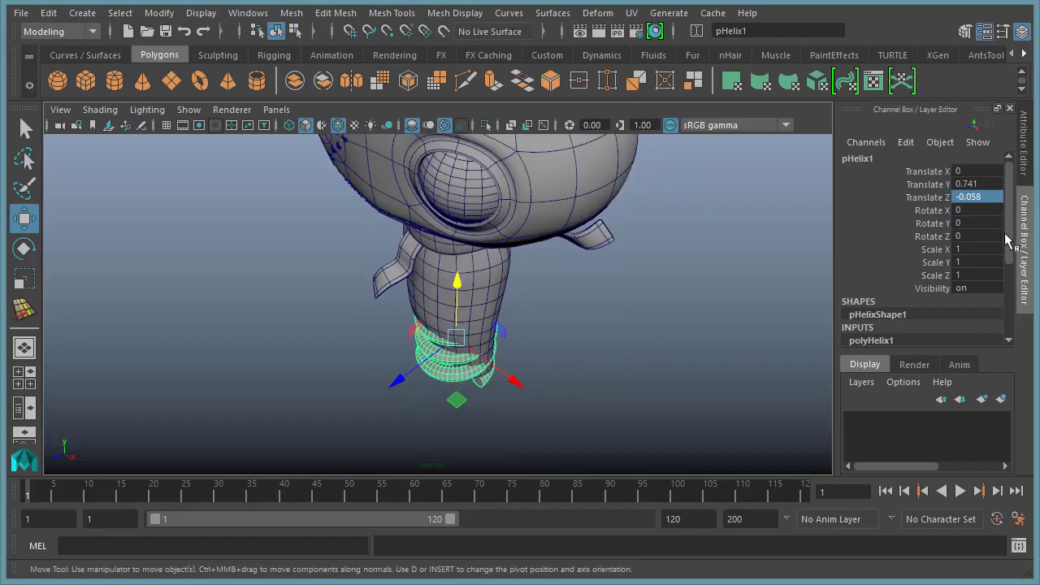
Set the helix's width to 3.1 and its number of coils to 4.5.
left_click_drag(1007, 240, 1007, 321)
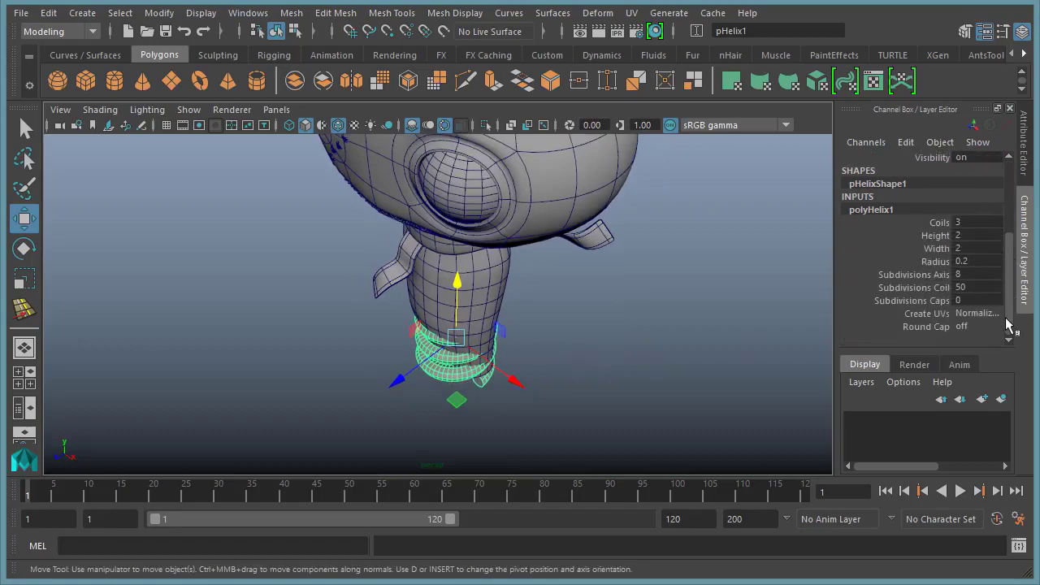
left_click(936, 248)
middle_click_drag(631, 309, 638, 304)
mouse_move(638, 304)
left_mouse_down("alt")
mouse_move(631, 295)
mouse_move(671, 287)
mouse_move(654, 294)
left_mouse_up("alt")
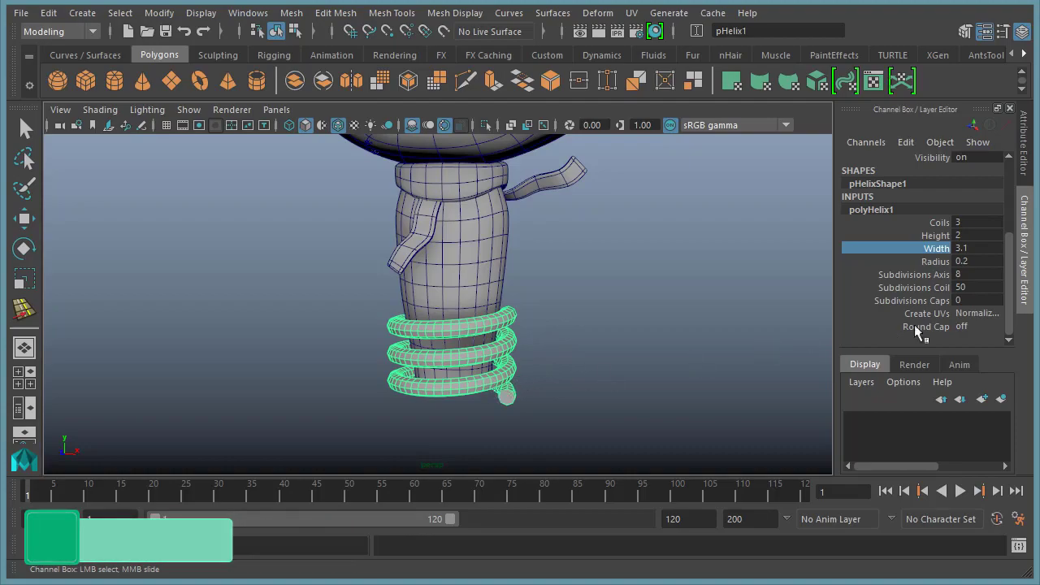
left_click(939, 222)
middle_click_drag(561, 313, 576, 311)
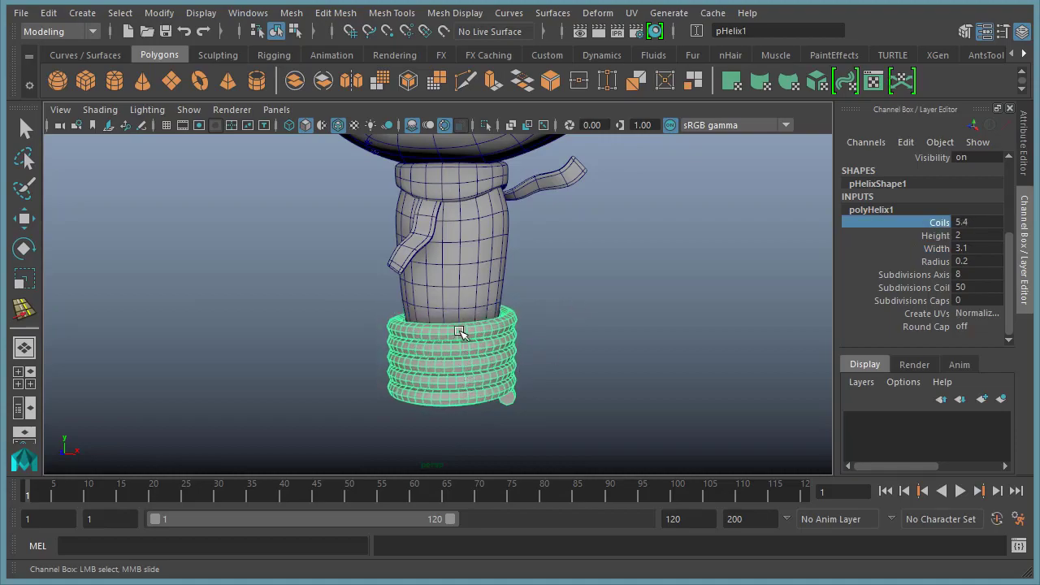
middle_click_drag(671, 330, 671, 332)
left_click_drag(435, 345, 466, 349, "alt")
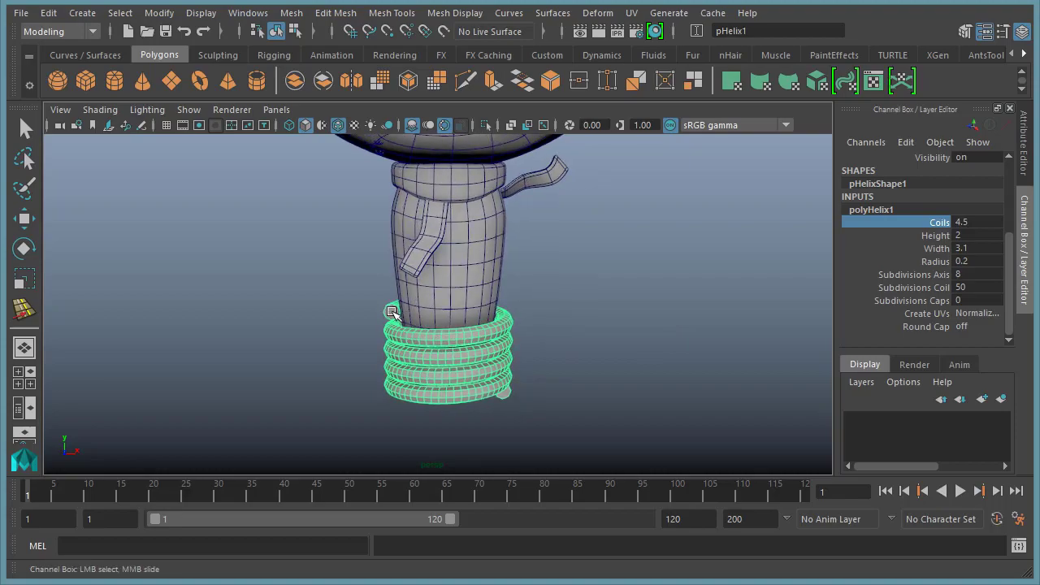
left_click_drag(746, 360, 688, 353, "alt")
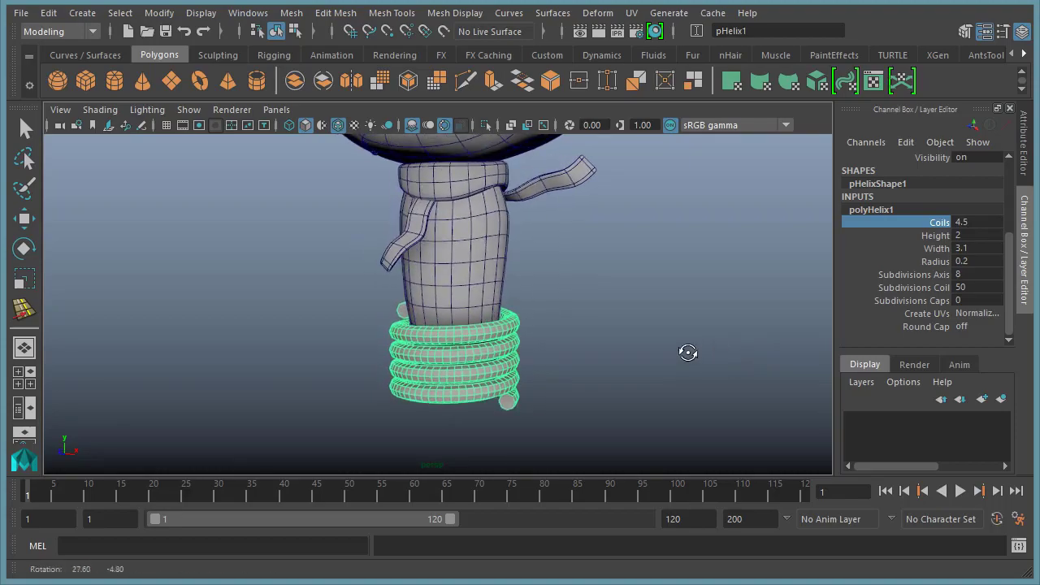
Set the helix's height to 2.9 and raise it along the lower body.
left_click(936, 236)
middle_click_drag(550, 322, 562, 318)
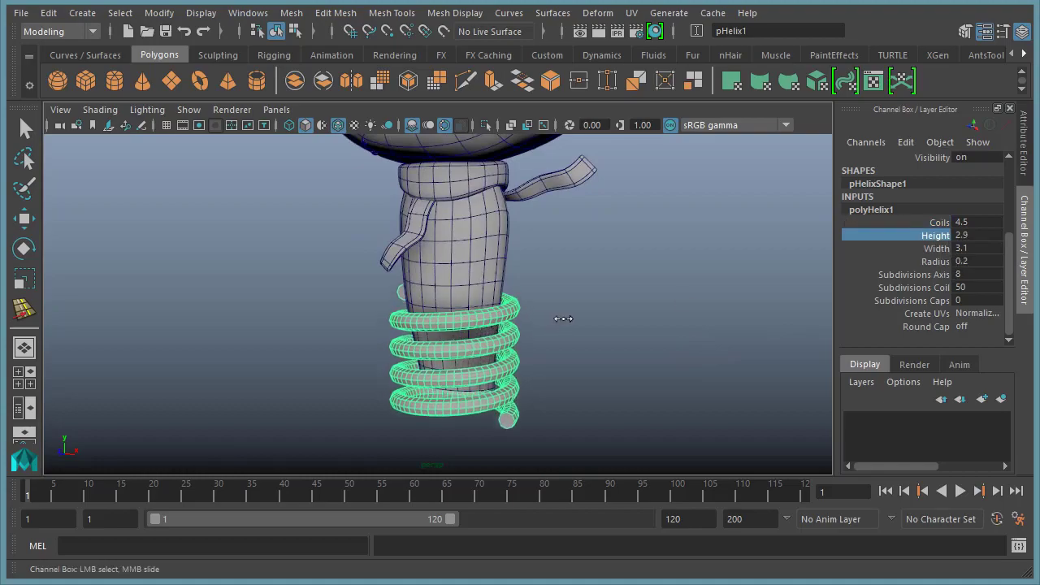
key("w")
left_click_drag(454, 274, 455, 247)
left_click(936, 235)
middle_click_drag(578, 286, 581, 286)
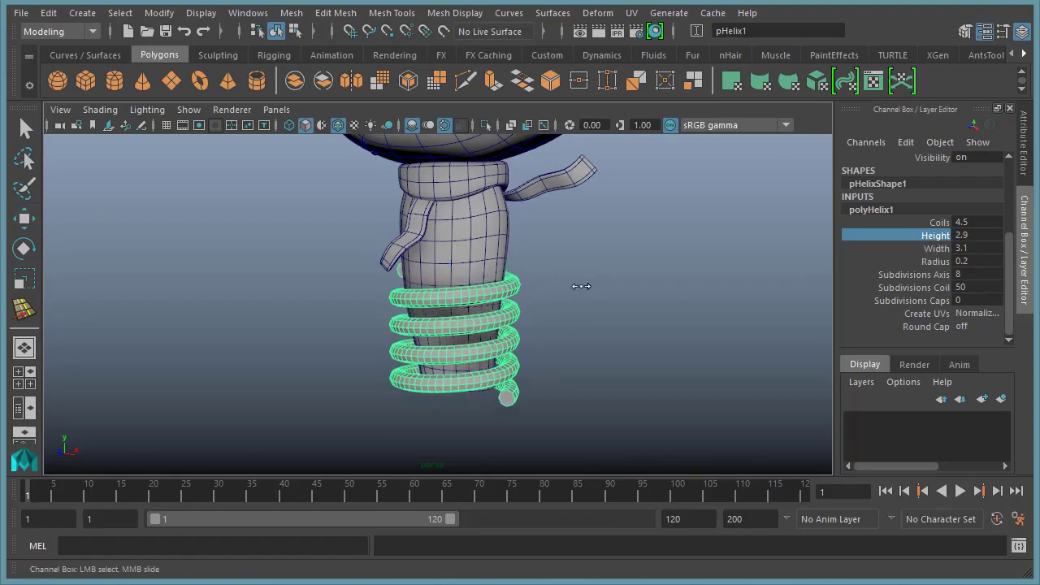
left_click_drag(431, 322, 488, 329, "alt")
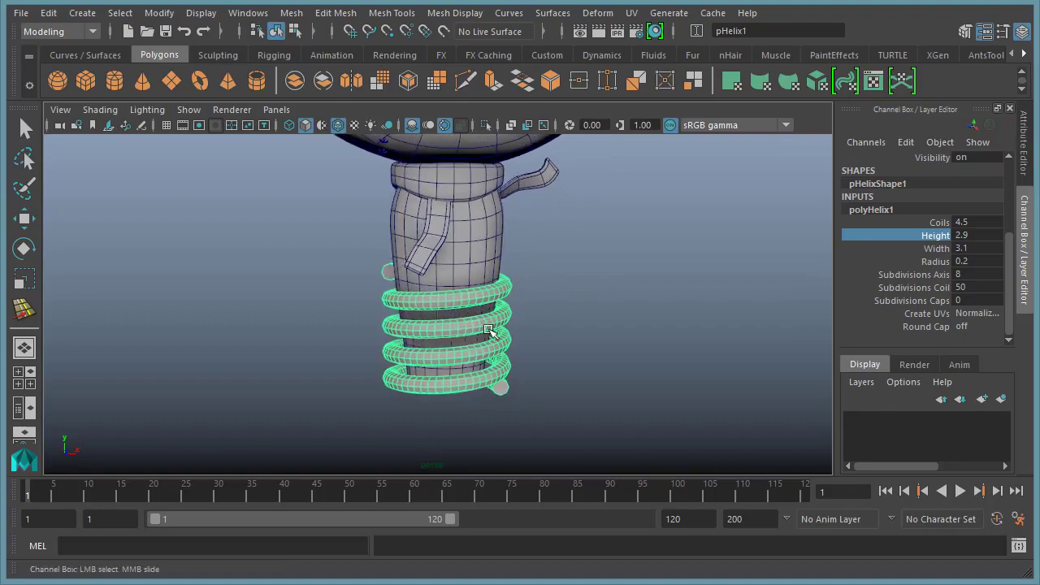
Set the helix's radius to 0.3 and display it with smooth preview.
left_click(934, 261)
middle_click_drag(571, 353, 572, 353)
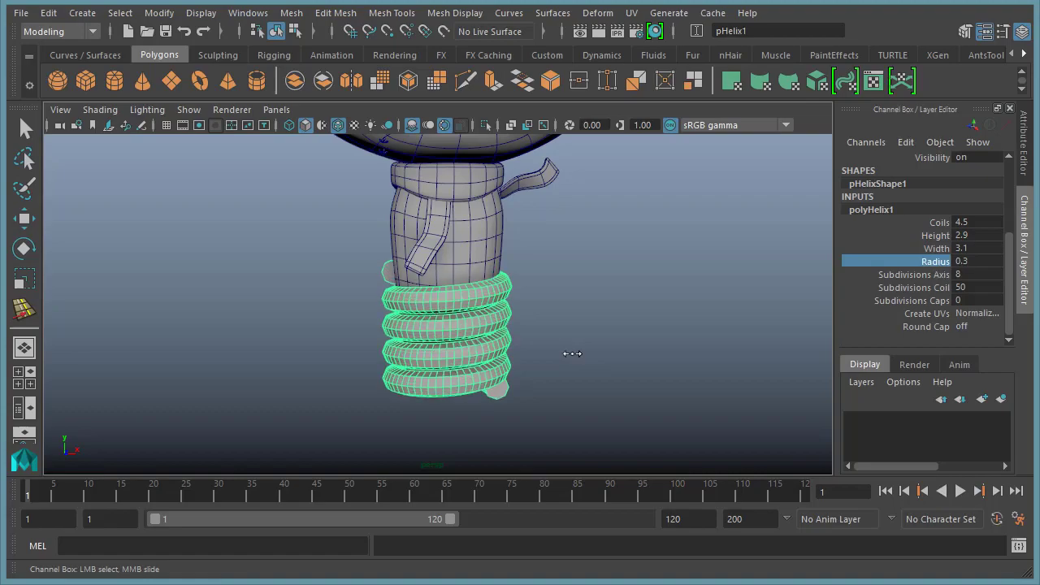
key("3")
mouse_move(544, 372)
left_mouse_down("alt")
mouse_move(318, 372)
mouse_move(550, 370)
left_mouse_up("alt")
right_click_drag(550, 369, 534, 349, "alt")
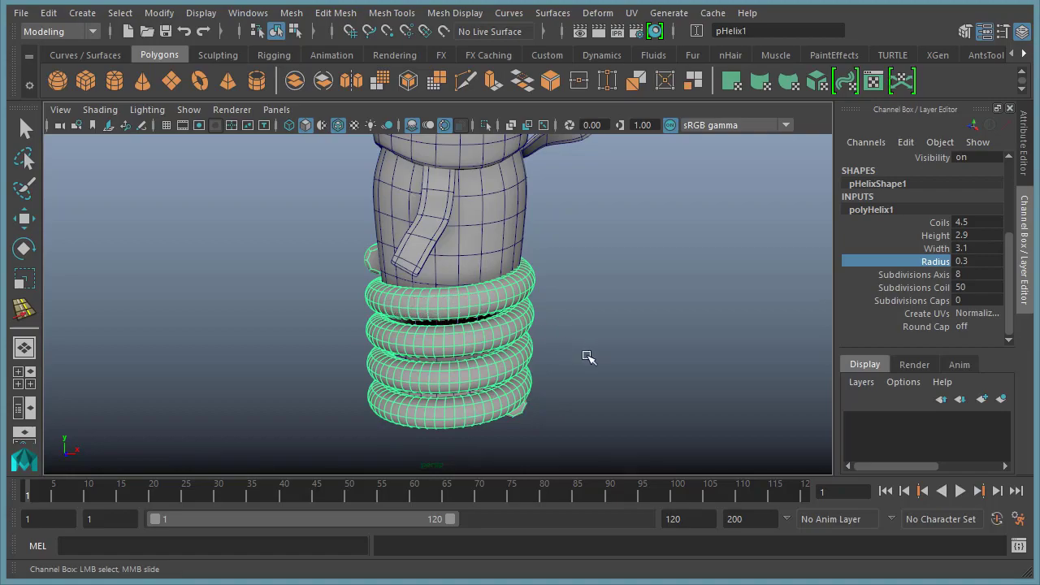
Widen the helix to 3.6 so it clears the body, and nudge it slightly upward.
left_click(934, 249)
middle_click_drag(627, 333, 630, 335)
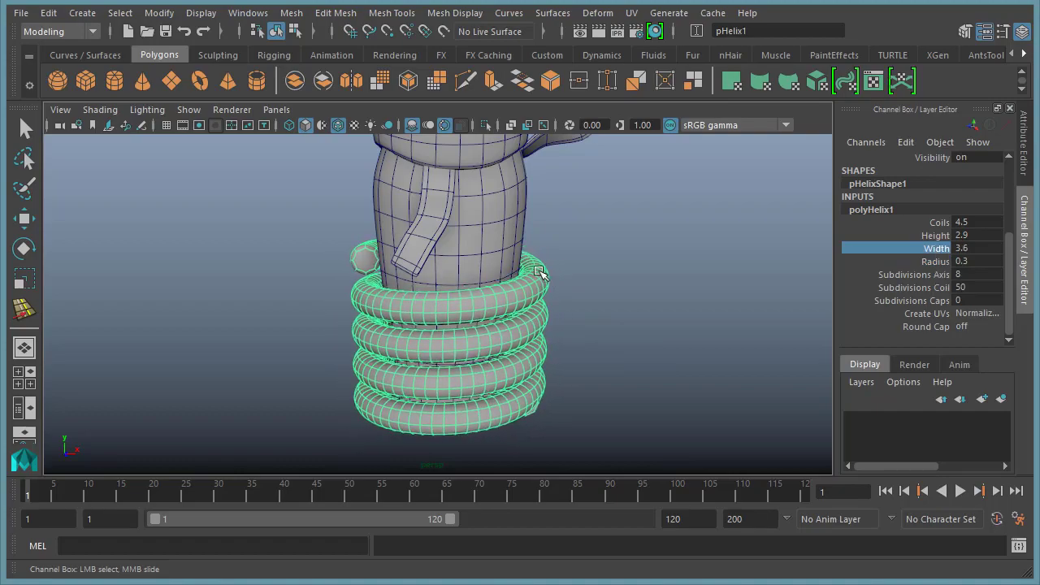
left_click_drag(642, 350, 422, 314, "alt")
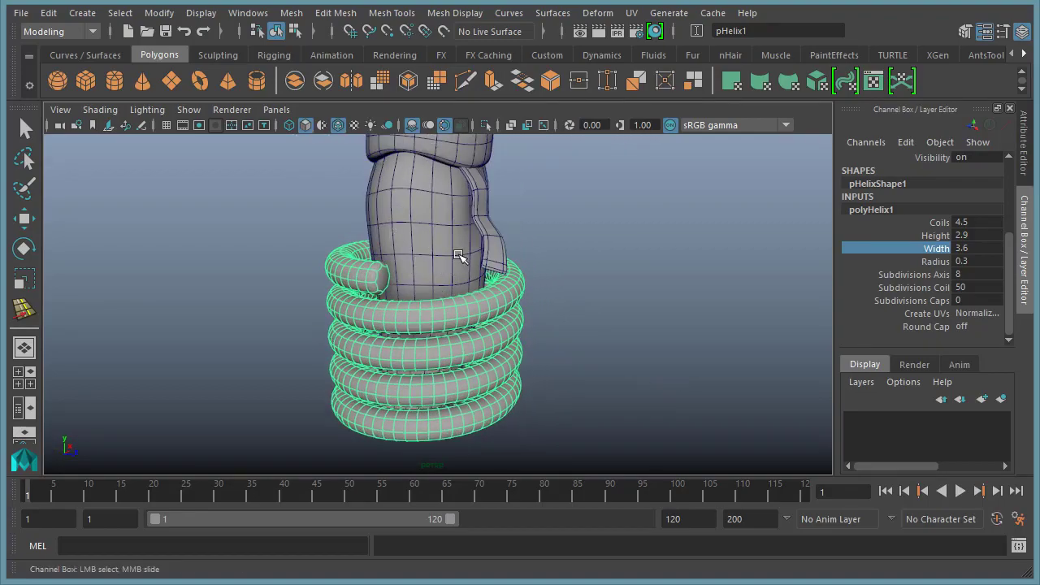
left_click_drag(599, 349, 499, 332, "alt")
key("w")
left_click_drag(458, 273, 459, 270)
left_click_drag(619, 323, 686, 345, "alt")
Rotate the helix about 78 degrees around its vertical axis so its upper end sits at the front of the body.
key("e")
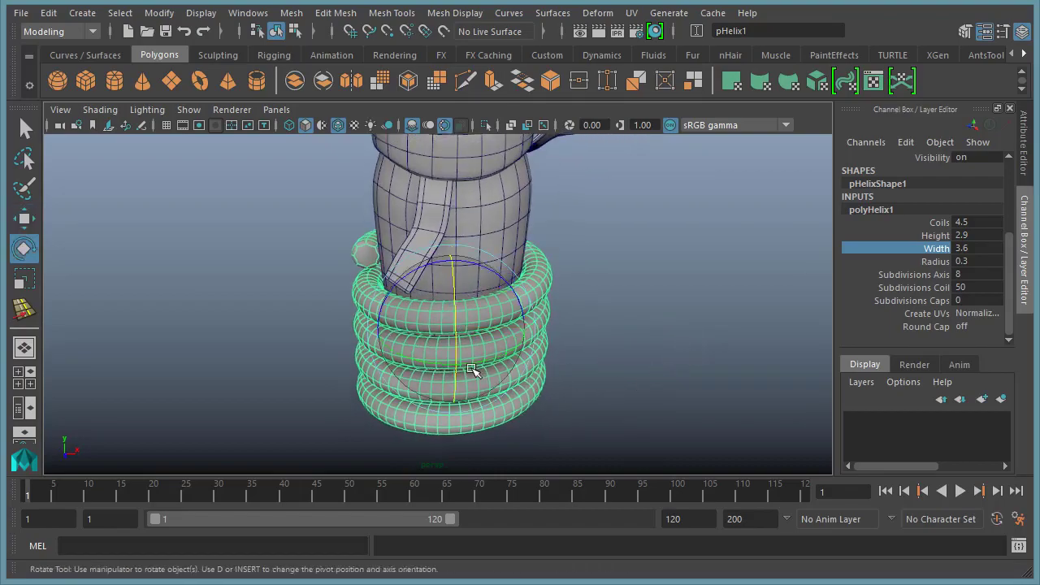
left_click_drag(698, 362, 540, 374, "alt")
left_click_drag(615, 376, 669, 416, "alt")
left_click_drag(401, 354, 446, 357)
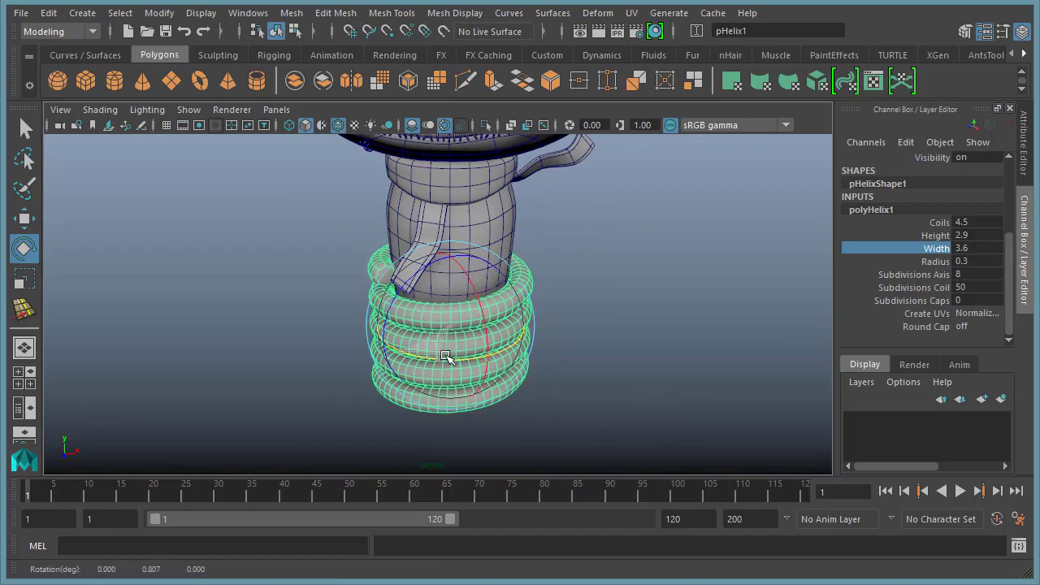
left_click_drag(504, 376, 445, 362, "alt")
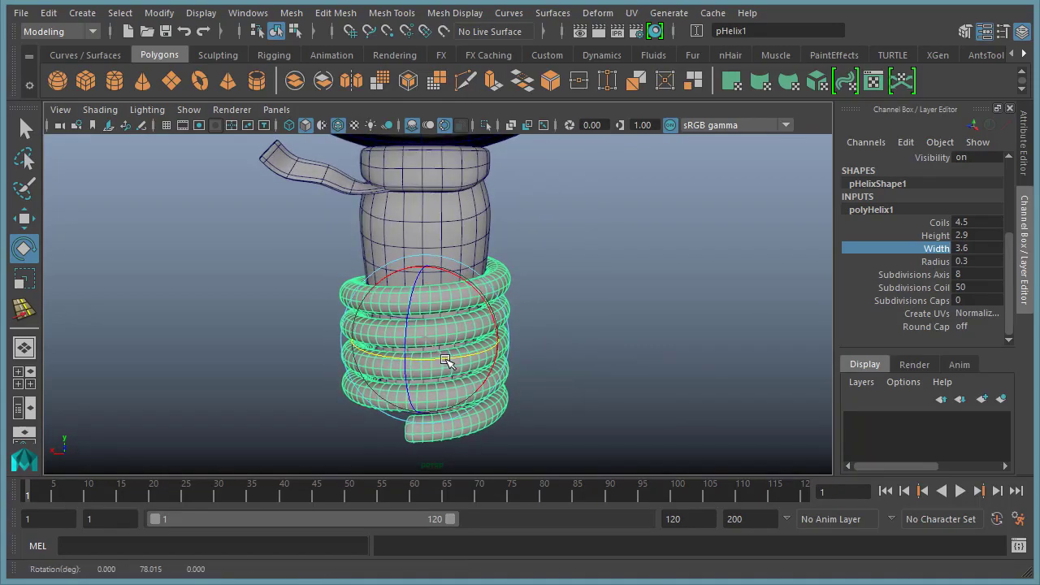
left_click_drag(727, 403, 389, 388, "alt")
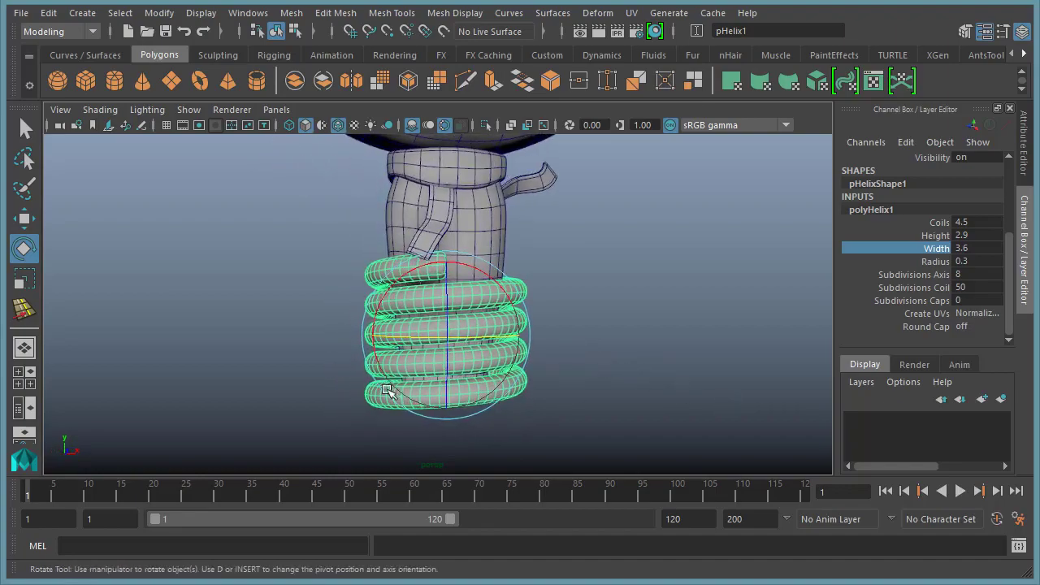
left_click_drag(681, 385, 578, 372, "alt")
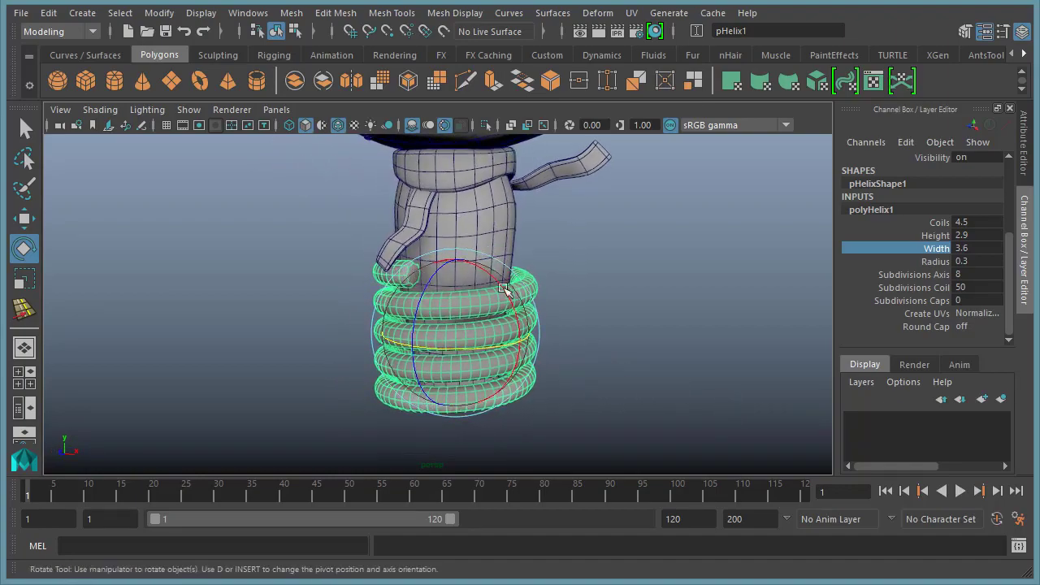
Set the helix's coils to 4.35 so its upper end stops at the front side of the body.
left_click_drag(627, 288, 657, 290, "alt")
left_click(937, 223)
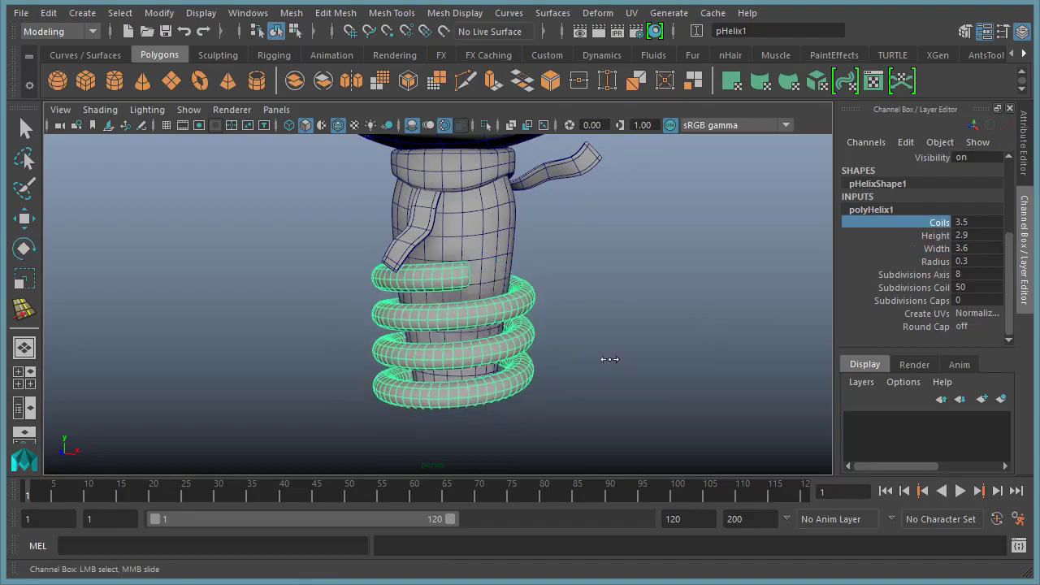
middle_click_drag(605, 360, 614, 362)
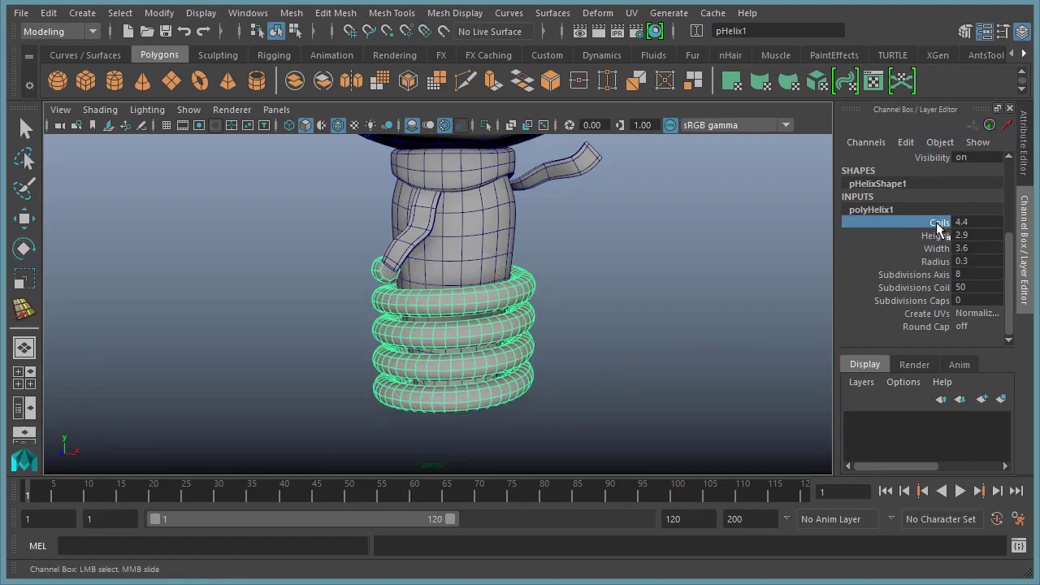
middle_click_drag(617, 336, 613, 336)
left_click_drag(666, 396, 734, 371, "alt")
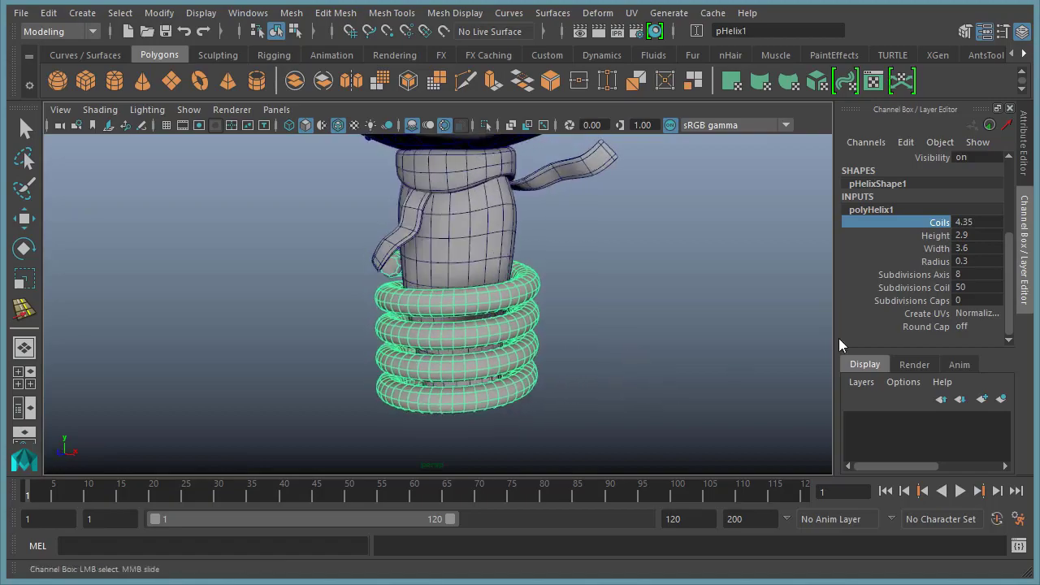
left_click(943, 249)
middle_click_drag(600, 320, 603, 321)
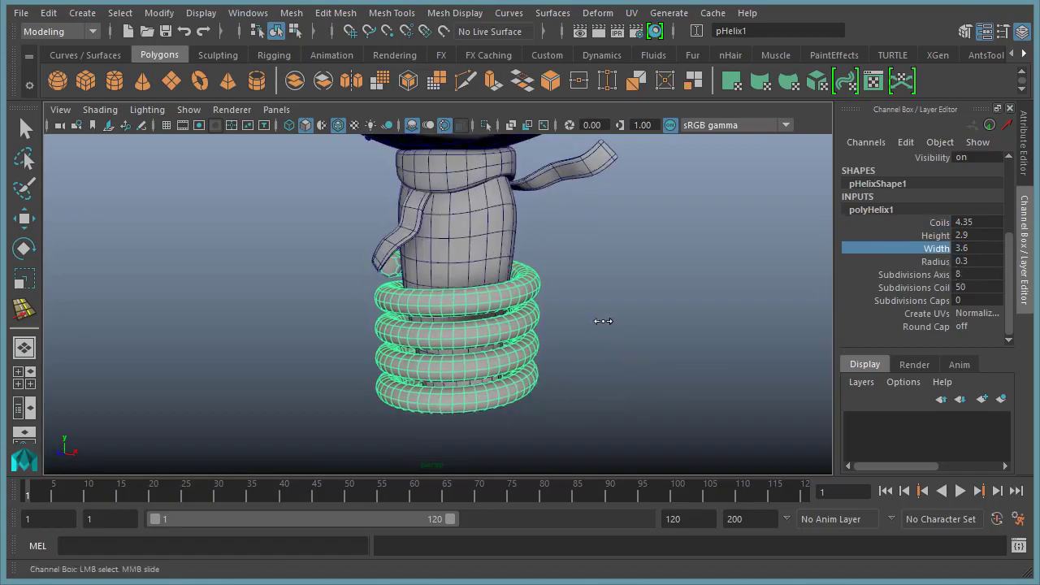
key("ctrl+z")
Increase the helix's radius to 0.36 so the coils sit closer together.
left_click(953, 264)
left_click(937, 262)
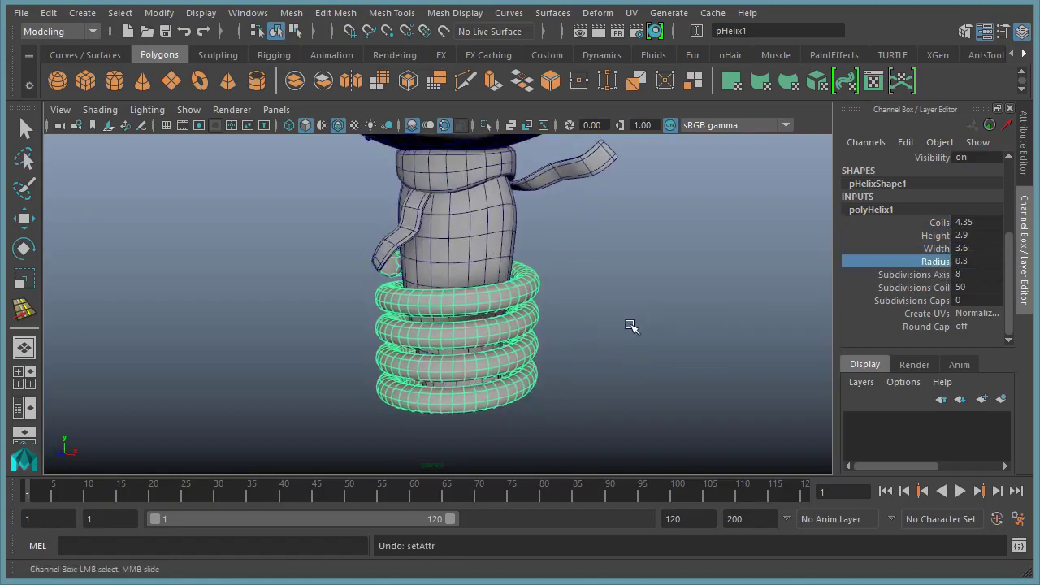
middle_click_drag(630, 323, 634, 325)
left_click_drag(564, 363, 592, 374, "alt")
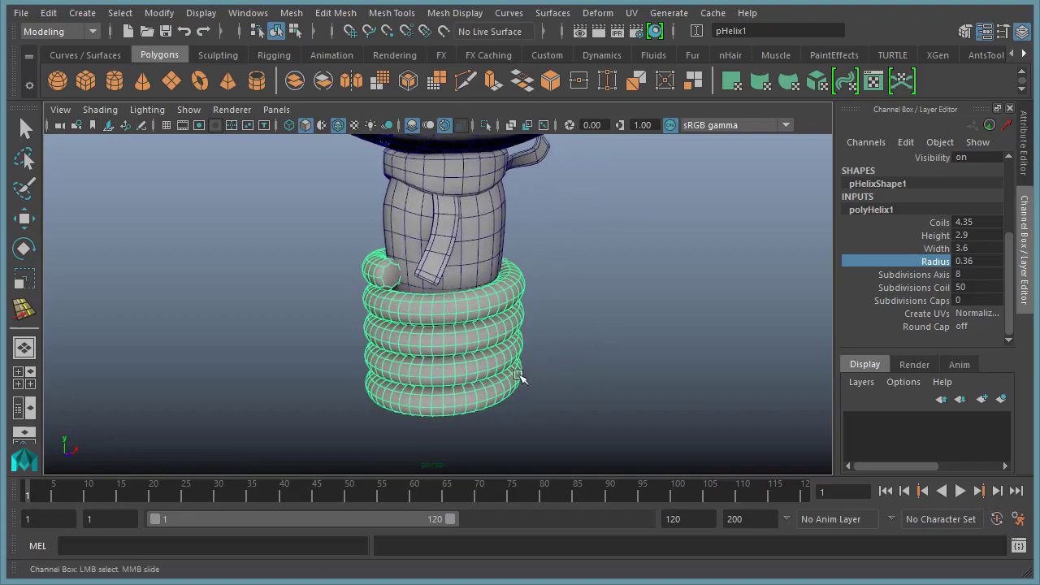
right_click_drag(281, 340, 491, 343, "alt")
right_click_drag(687, 336, 597, 340, "alt")
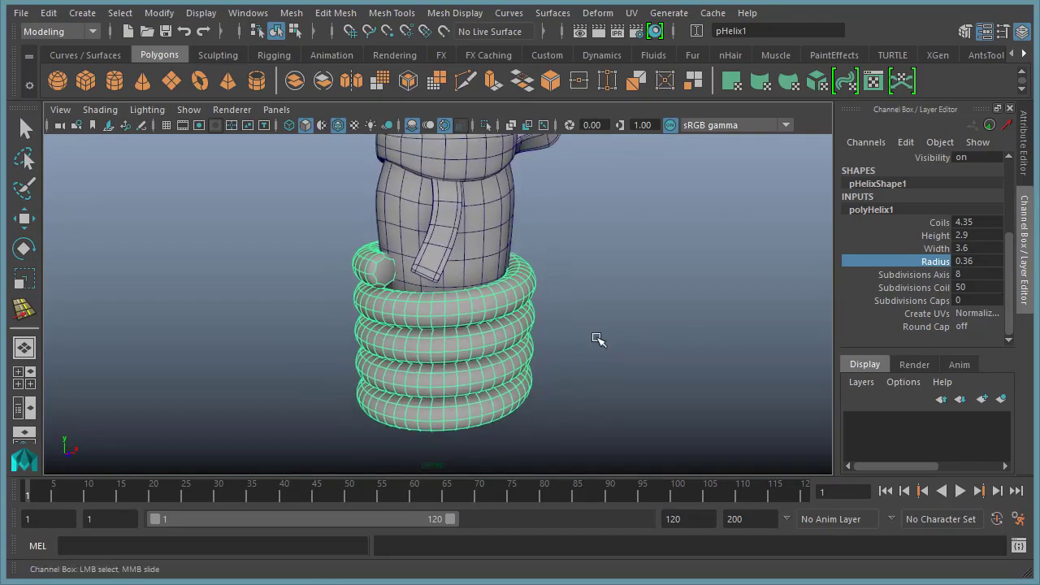
Lower the helix's coil subdivisions to 45 and try a different number of axis subdivisions.
left_click(938, 288)
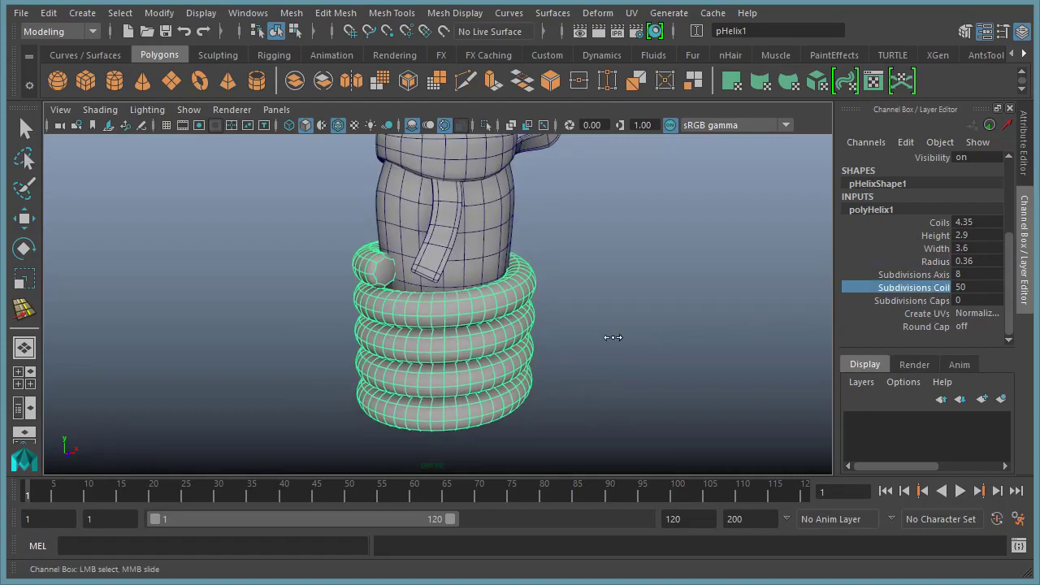
middle_click_drag(613, 337, 603, 337)
middle_click_drag(443, 358, 438, 354)
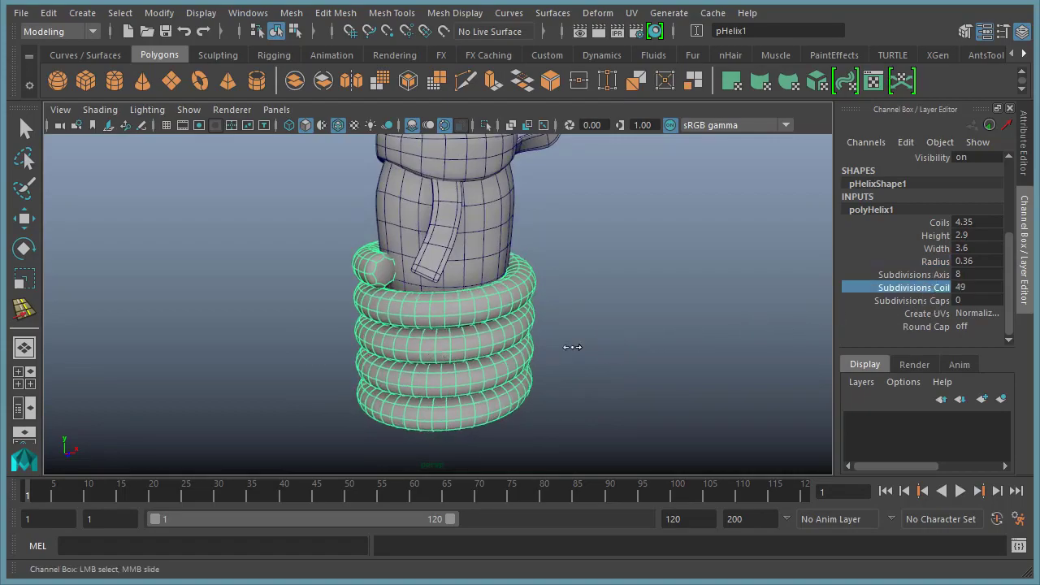
left_click(940, 275)
middle_click_drag(580, 333, 574, 333)
key("ctrl+z")
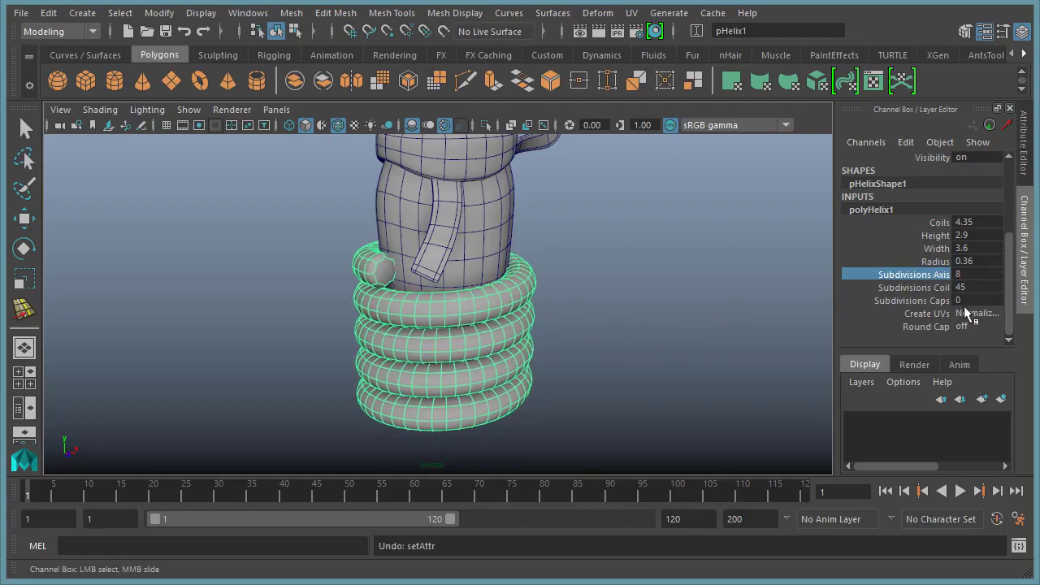
middle_click_drag(645, 325, 498, 330)
key("ctrl+z")
Reduce the helix's coil subdivisions to 10.
left_click(945, 288)
middle_click_drag(664, 342, 348, 337)
middle_click_drag(697, 352, 230, 337)
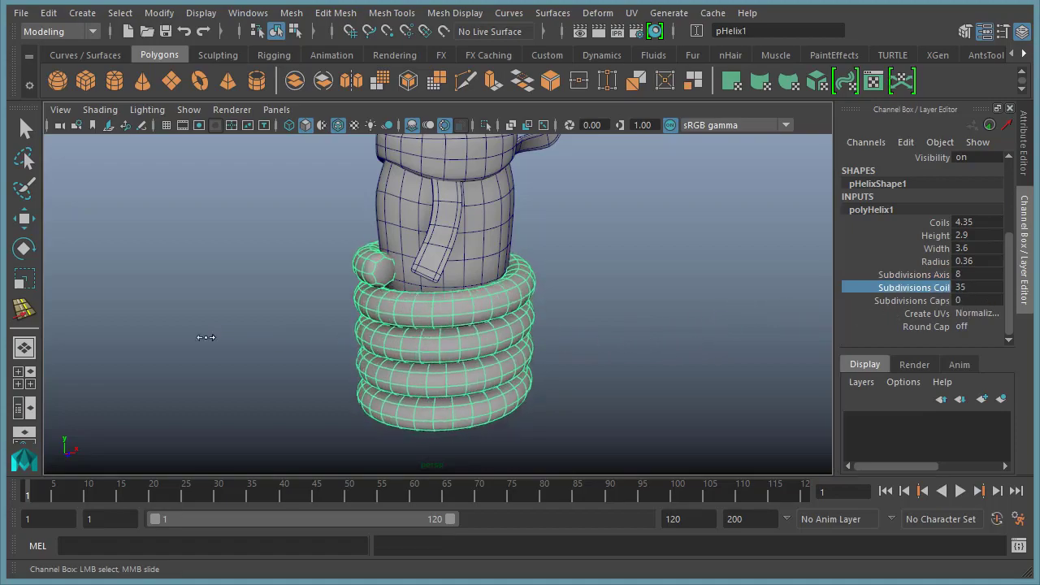
middle_click_drag(414, 350, 279, 342)
middle_click_drag(612, 350, 366, 346)
middle_click_drag(611, 354, 353, 349)
mouse_move(554, 363)
left_mouse_down("alt")
mouse_move(547, 313)
mouse_move(332, 333)
mouse_move(556, 345)
left_mouse_up("alt")
left_click_drag(360, 420, 483, 417, "alt")
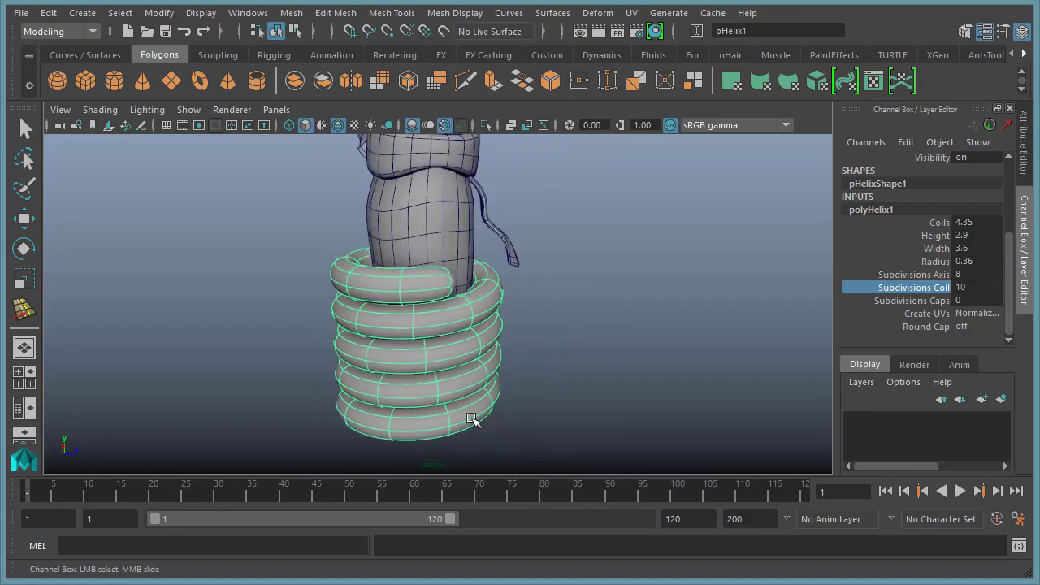
left_click_drag(641, 337, 433, 317, "alt")
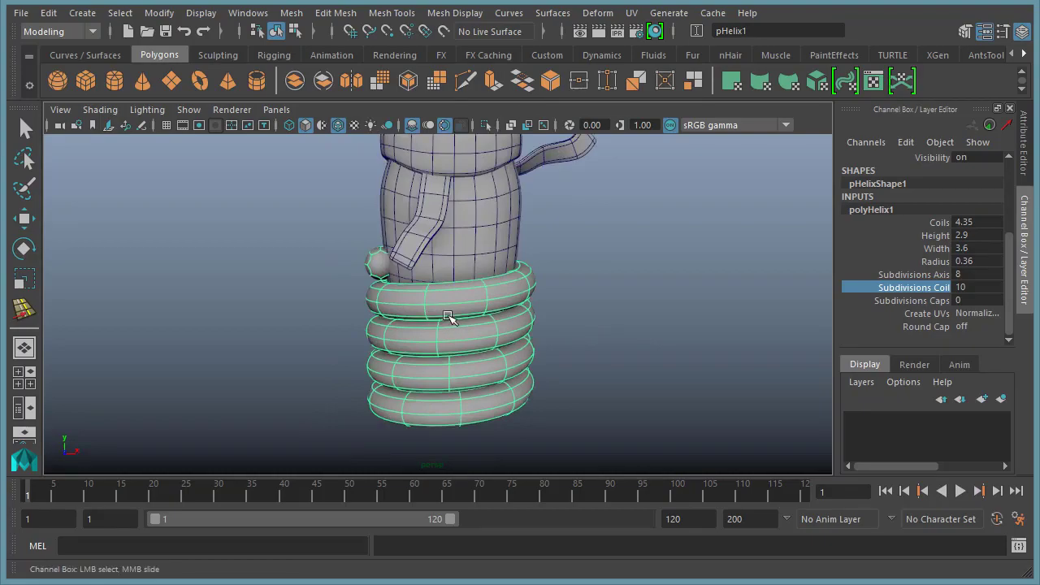
Select the cap face at the helix's upper end for moving, and show the viewport full screen.
right_click_drag(392, 362, 518, 356, "alt")
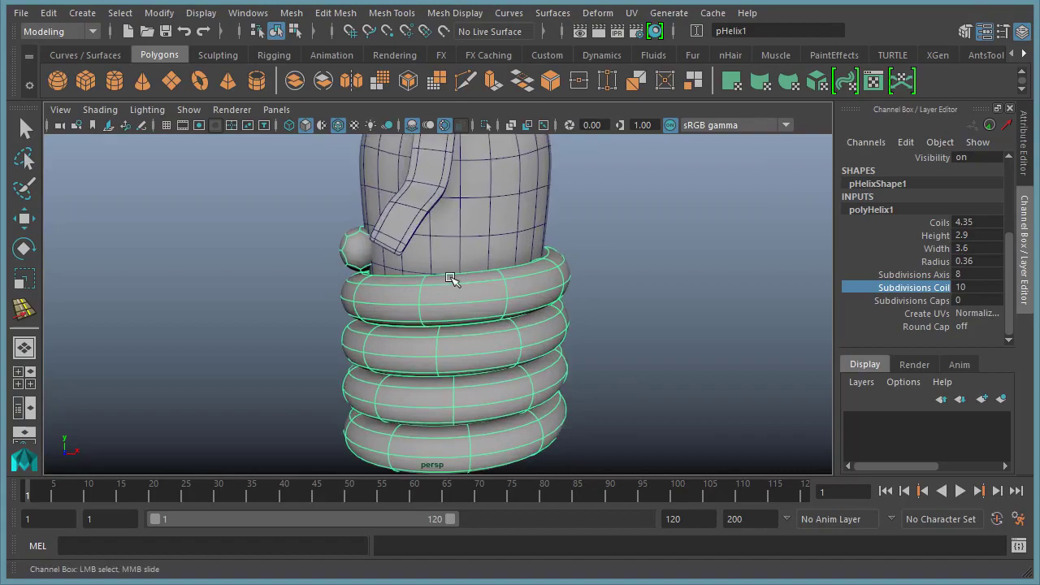
left_click_drag(586, 347, 396, 269, "alt")
right_click(404, 254)
right_click_drag(405, 254, 400, 288)
left_click(428, 276)
left_click_drag(429, 304, 428, 258, "alt")
key("w")
left_click_drag(650, 333, 317, 324, "alt")
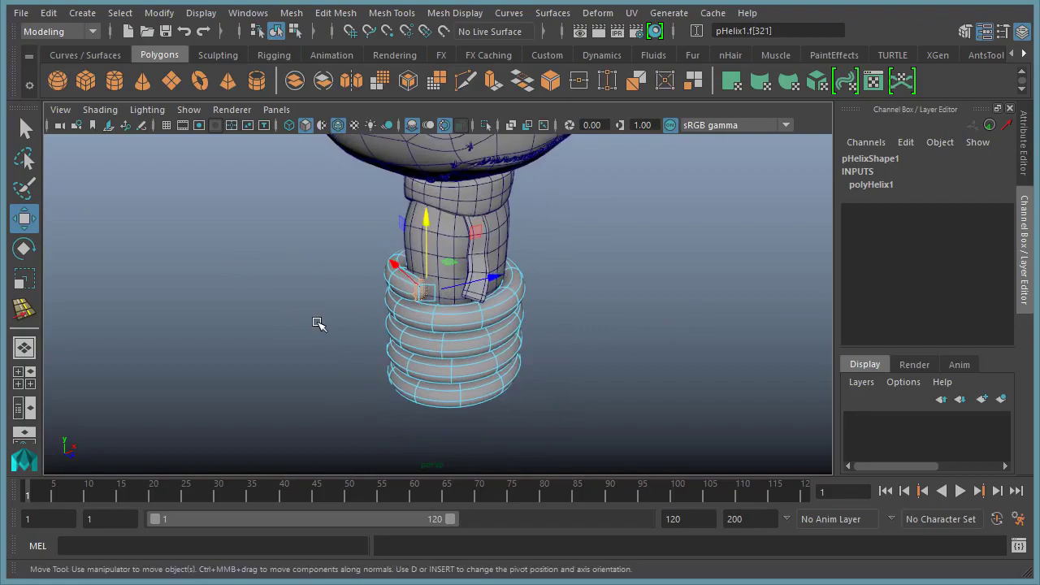
key("ctrl+space")
left_click_drag(691, 320, 429, 323, "alt")
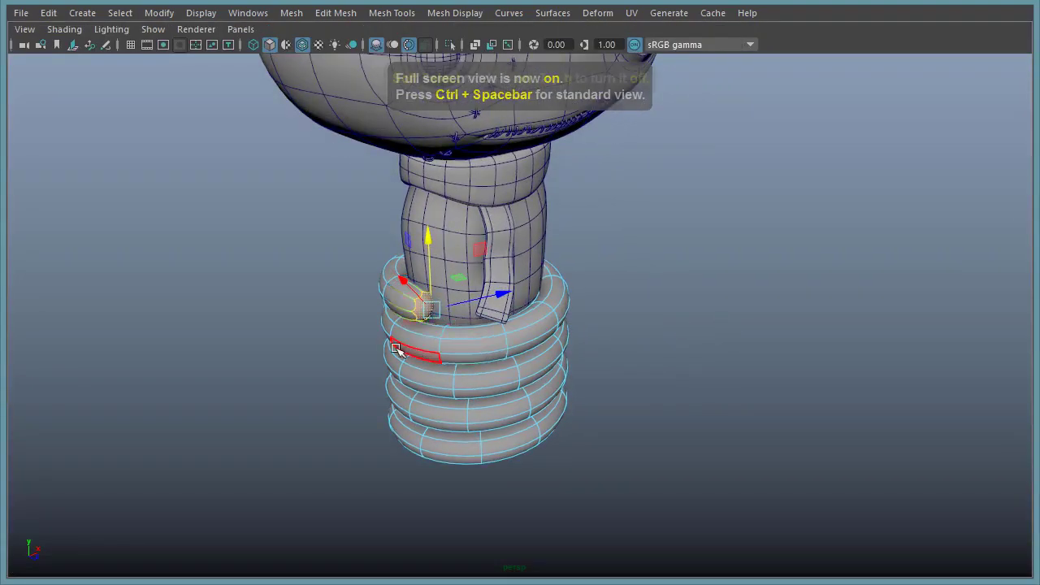
Enable soft selection with a suitable falloff and pull the helix's upper end outward from the body.
key("b")
left_click_drag(425, 344, 547, 348)
left_click_drag(423, 339, 419, 404, "alt")
key("e")
key("w")
left_click_drag(445, 341, 318, 352)
left_click_drag(657, 414, 521, 360, "alt")
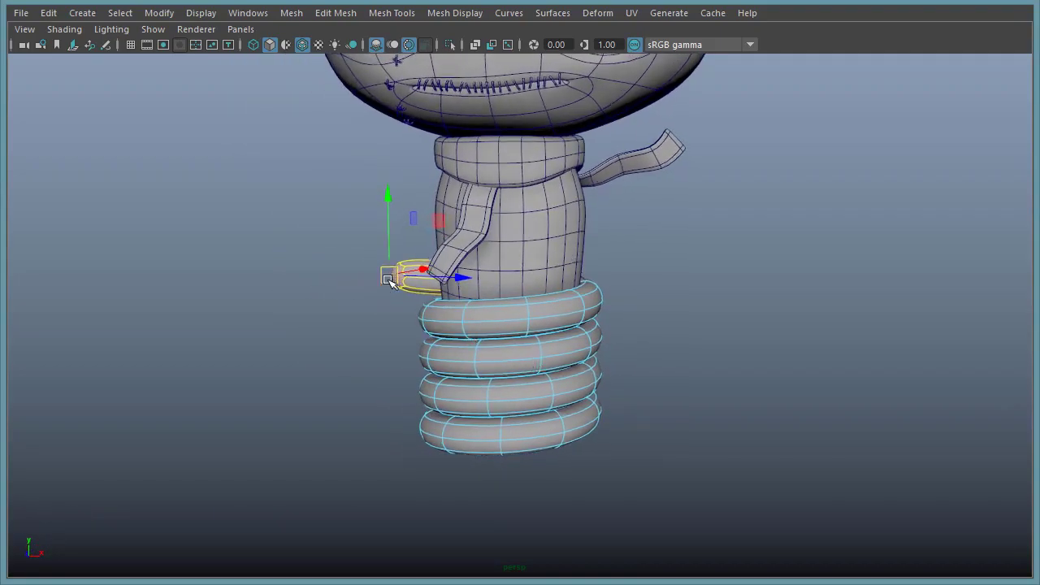
Raise the helix's upper end beside the body and rotate it to form a smoothly rising tail.
left_click_drag(389, 280, 339, 226)
key("e")
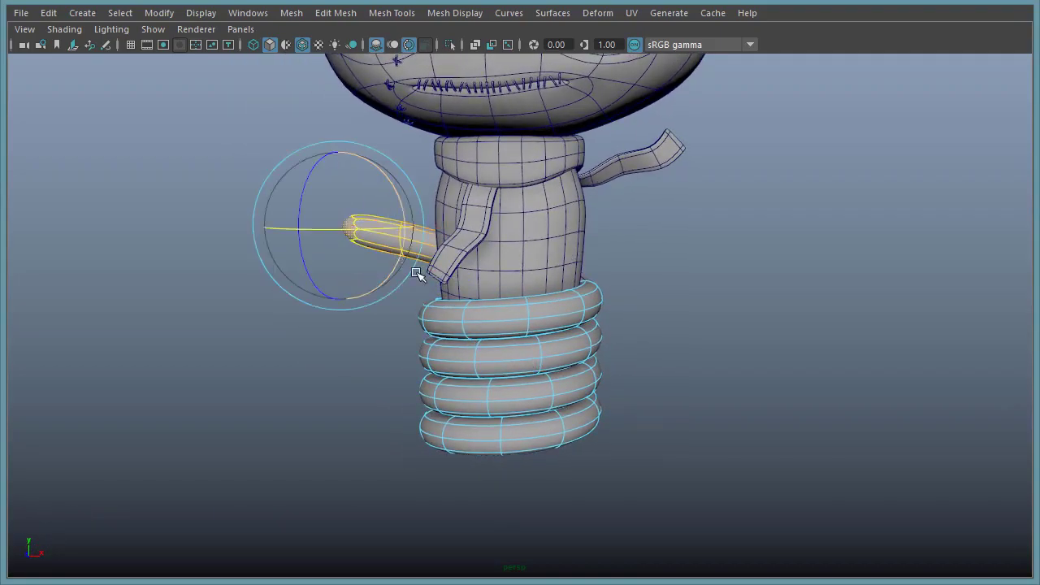
left_click_drag(408, 278, 379, 295)
key("w")
left_click_drag(341, 228, 344, 202)
left_click_drag(325, 267, 332, 292, "alt")
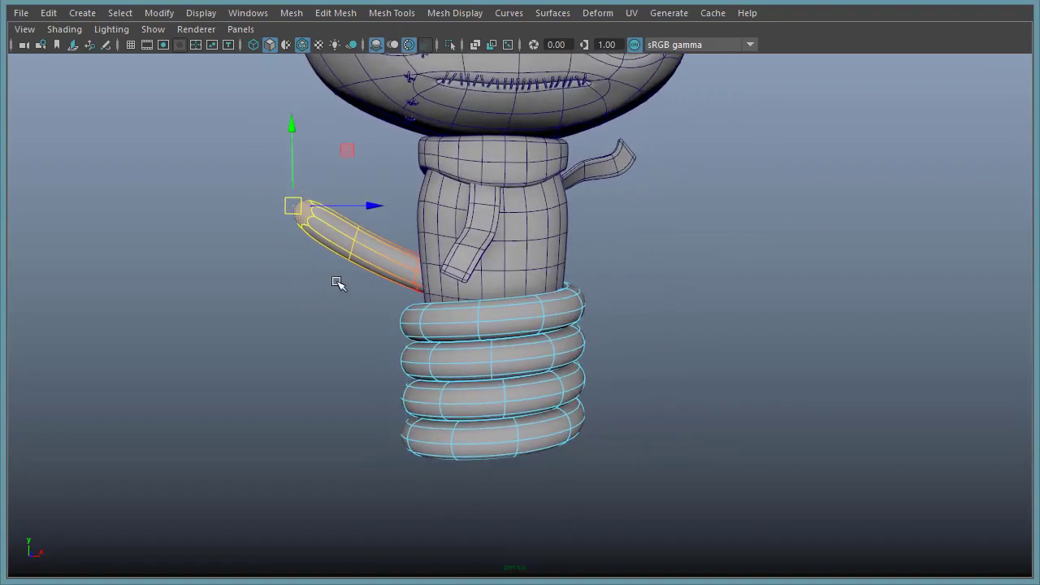
left_click_drag(301, 204, 314, 181)
key("e")
left_click_drag(370, 247, 378, 223)
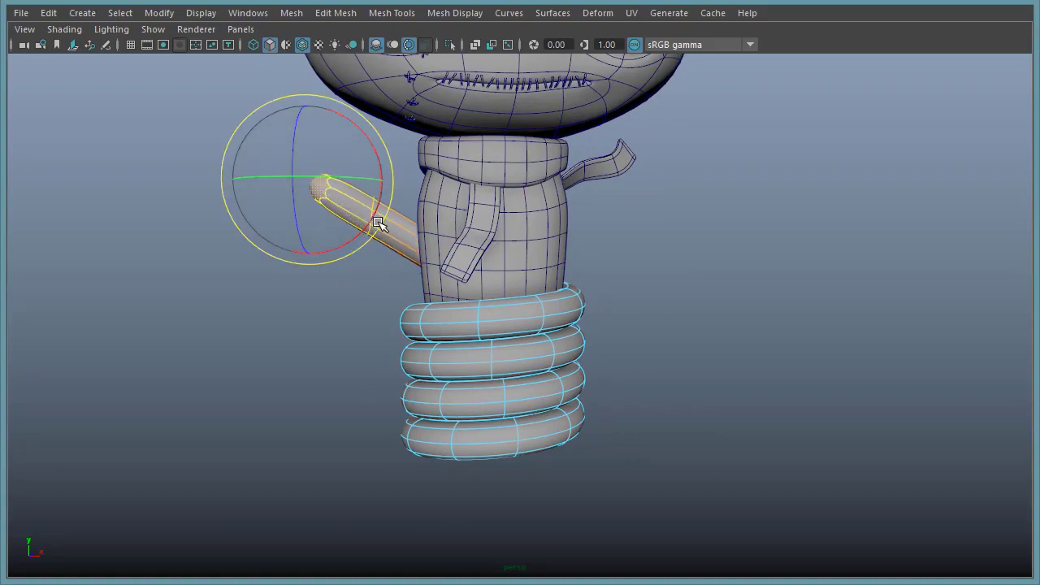
key("w")
left_click_drag(351, 270, 378, 263, "alt")
Try tapering the tail by scaling its soft-selected end to a point and resizing the edge loops behind it.
left_click_drag(291, 182, 418, 260)
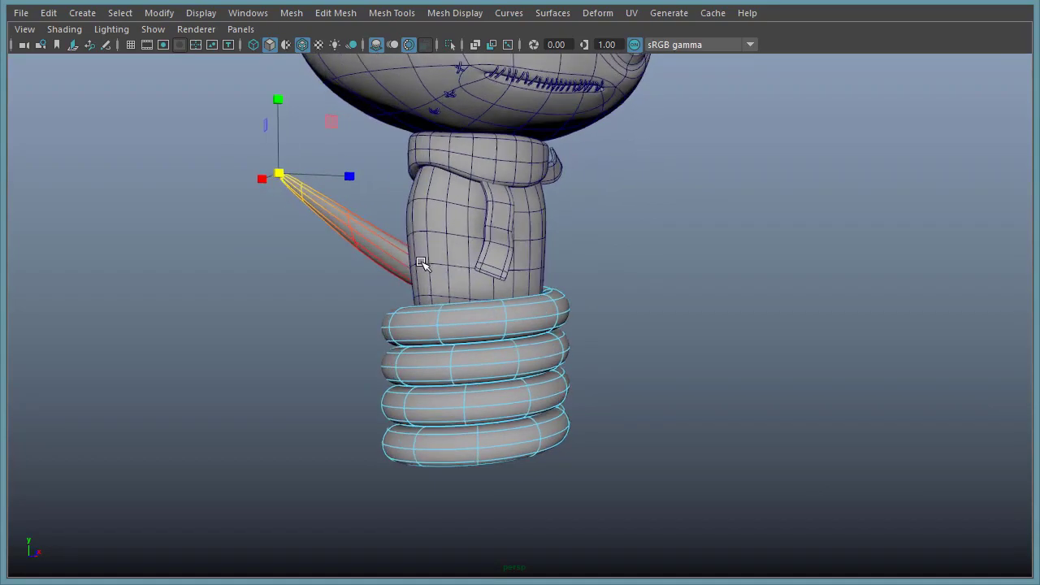
left_click_drag(319, 199, 550, 288, "alt")
right_click_drag(550, 288, 548, 242)
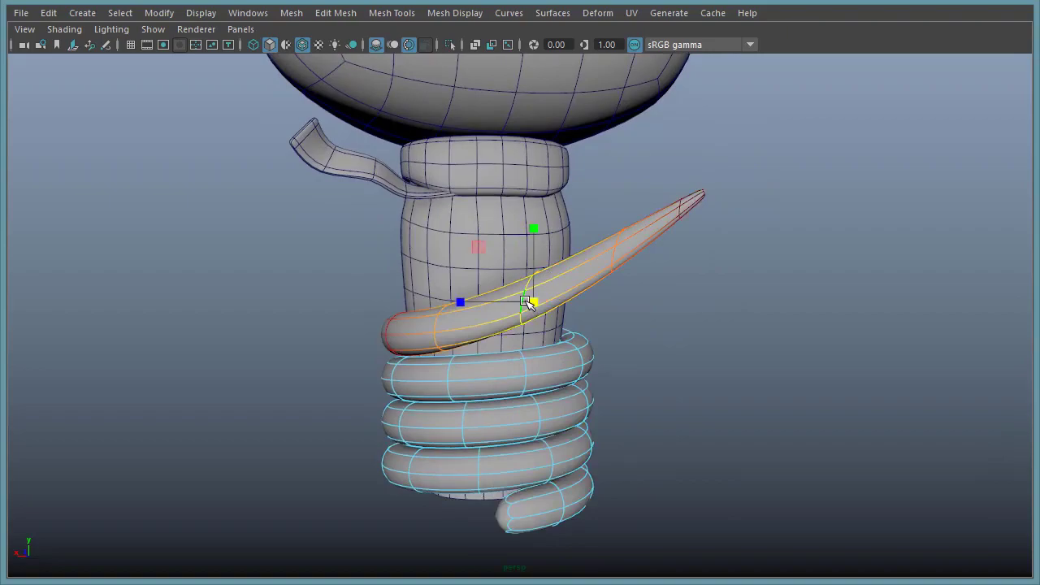
left_click_drag(571, 330, 627, 324, "alt")
key("e")
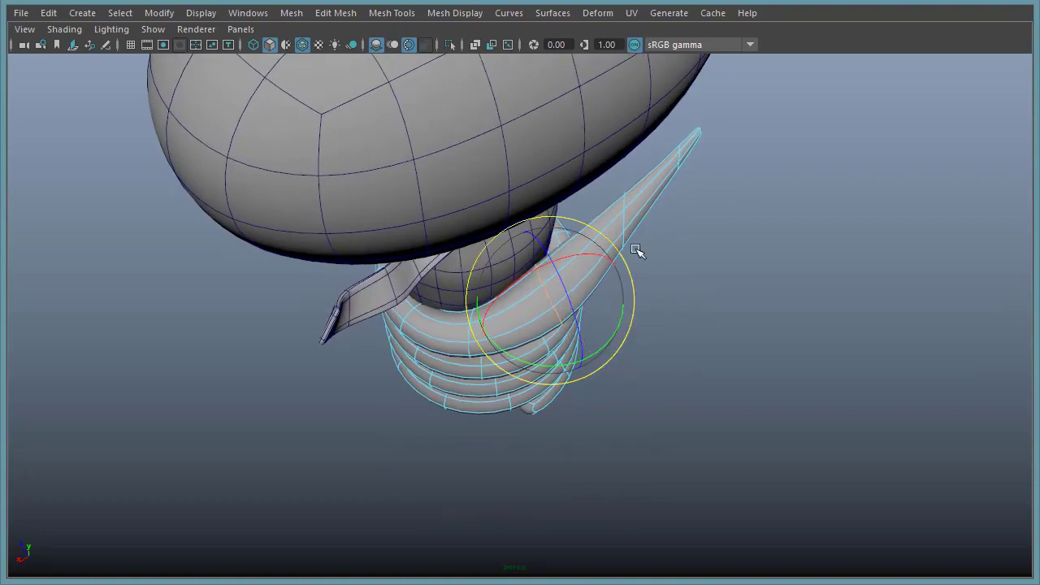
double_click(627, 222)
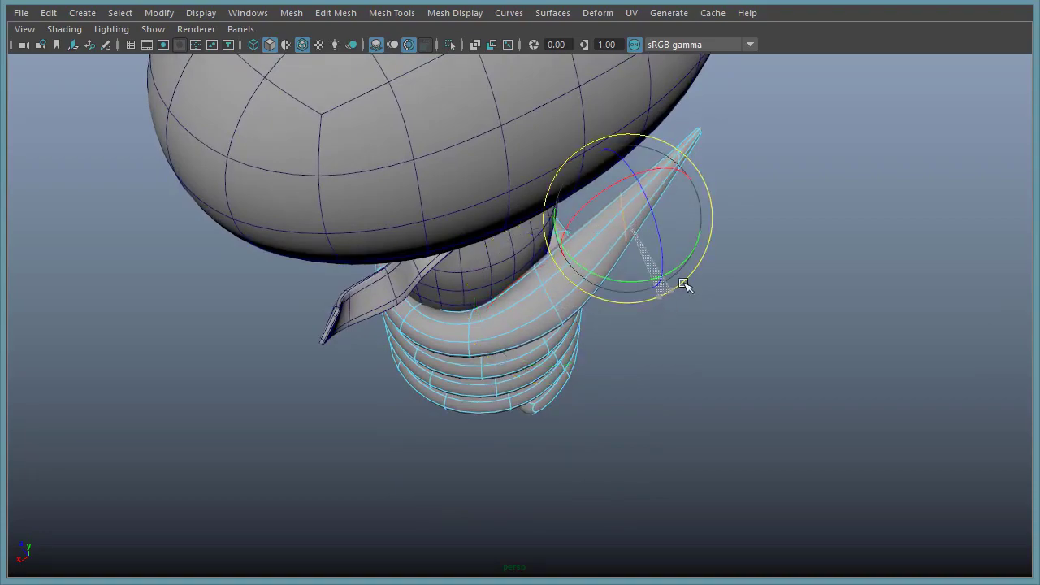
key("r")
left_click_drag(766, 303, 413, 234, "alt")
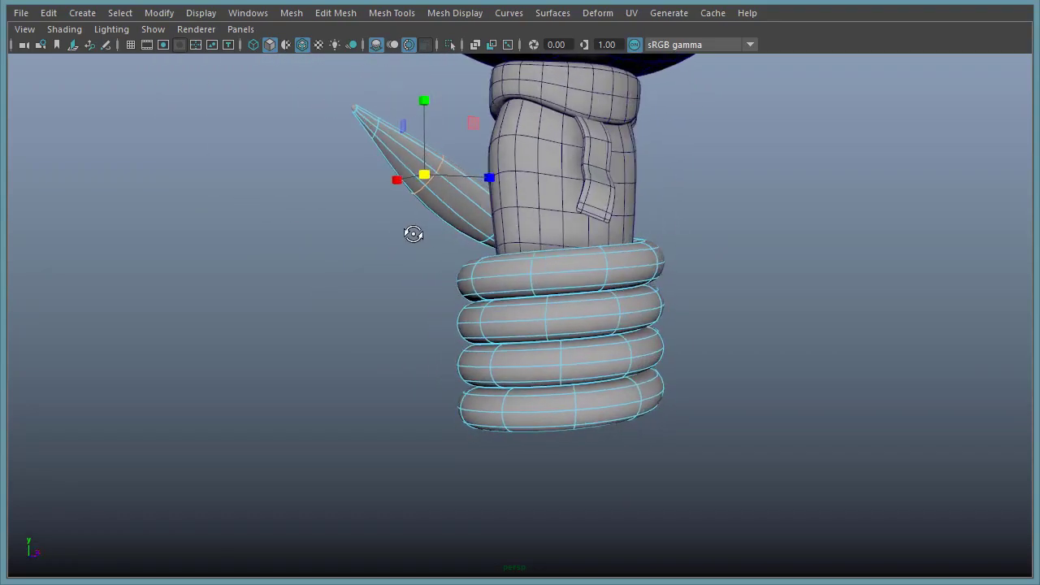
Undo the tail taper and edge loop changes back to the full-thickness end.
key("ctrl+z")
key("ctrl+z")
key("ctrl+z")
key("ctrl+z")
key("ctrl+z")
key("ctrl+z")
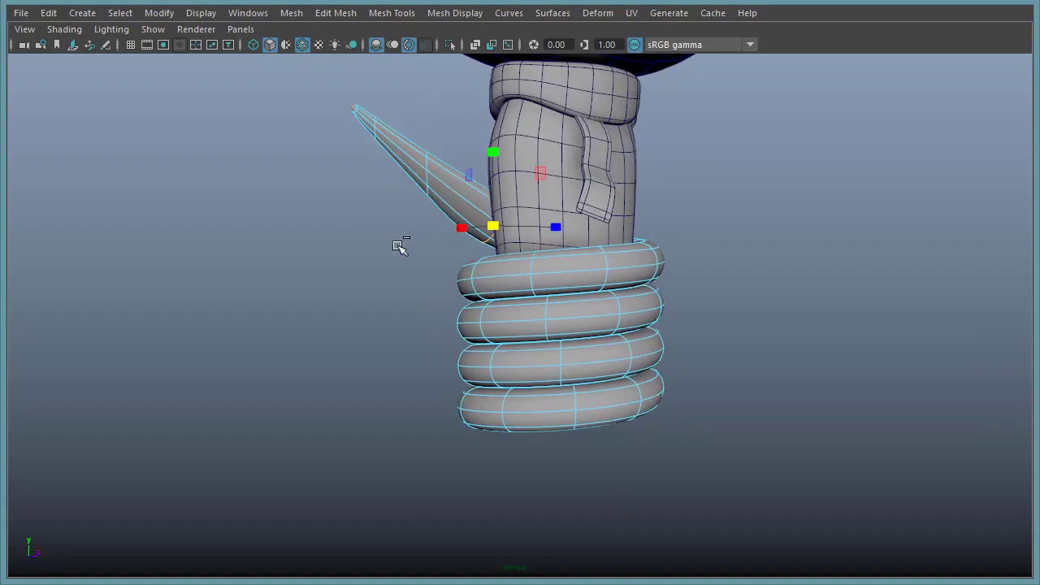
key("ctrl+z")
key("ctrl+z")
key("ctrl+z")
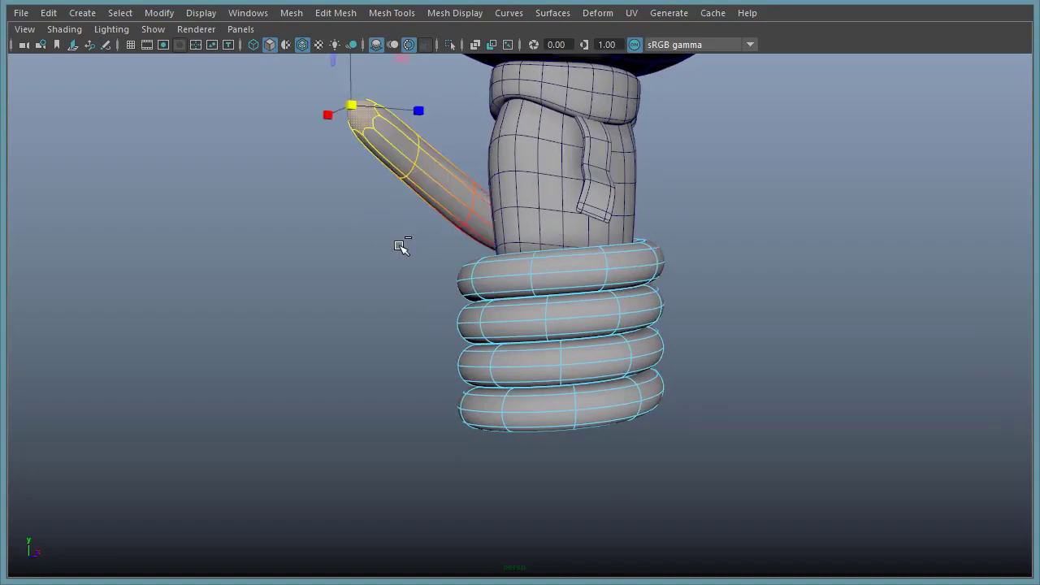
Turn off soft selection and scale the tail's end face down to a point.
left_click_drag(379, 246, 594, 303, "alt")
double_click(566, 303)
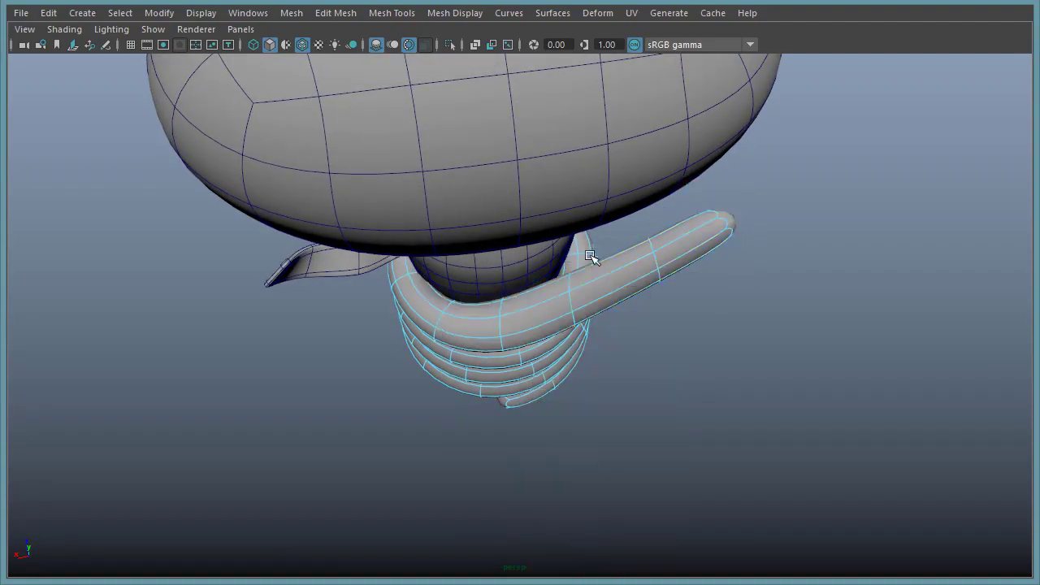
key("e")
left_click_drag(684, 365, 653, 276, "alt")
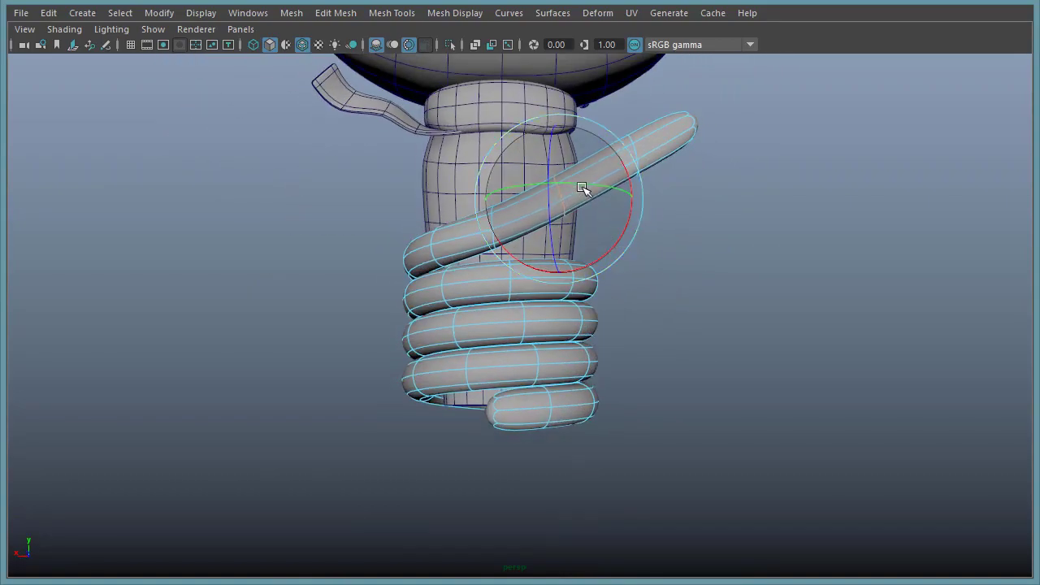
left_click(749, 214)
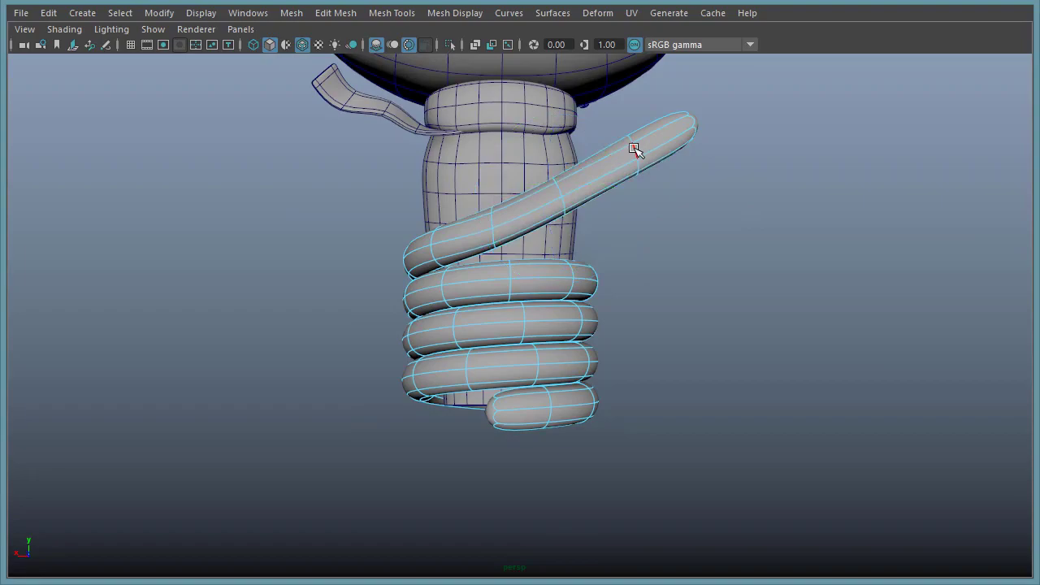
double_click(634, 149)
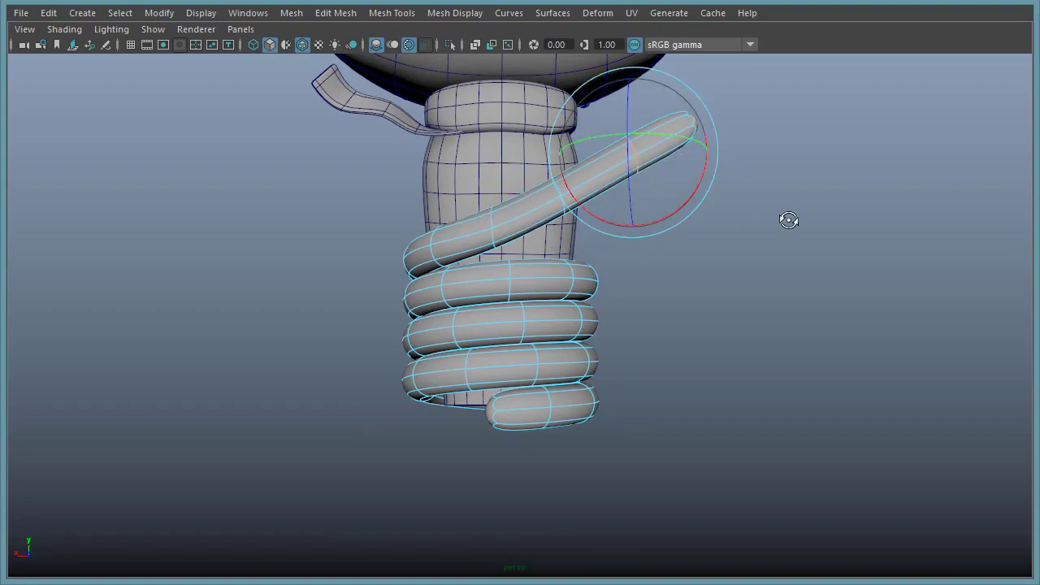
left_click_drag(800, 213, 740, 215, "alt")
right_click_drag(652, 124, 647, 157)
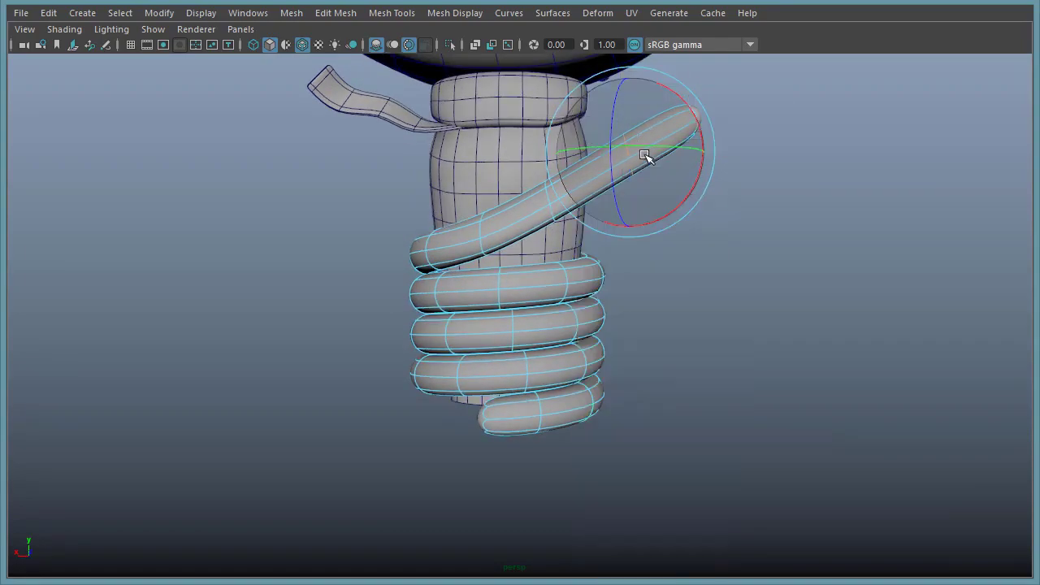
left_click(698, 124)
left_click_drag(704, 118, 673, 114)
Shrink the edge loop just behind the tail's tip and move it slightly down to even out the taper.
right_click_drag(628, 155, 626, 116)
double_click(625, 153)
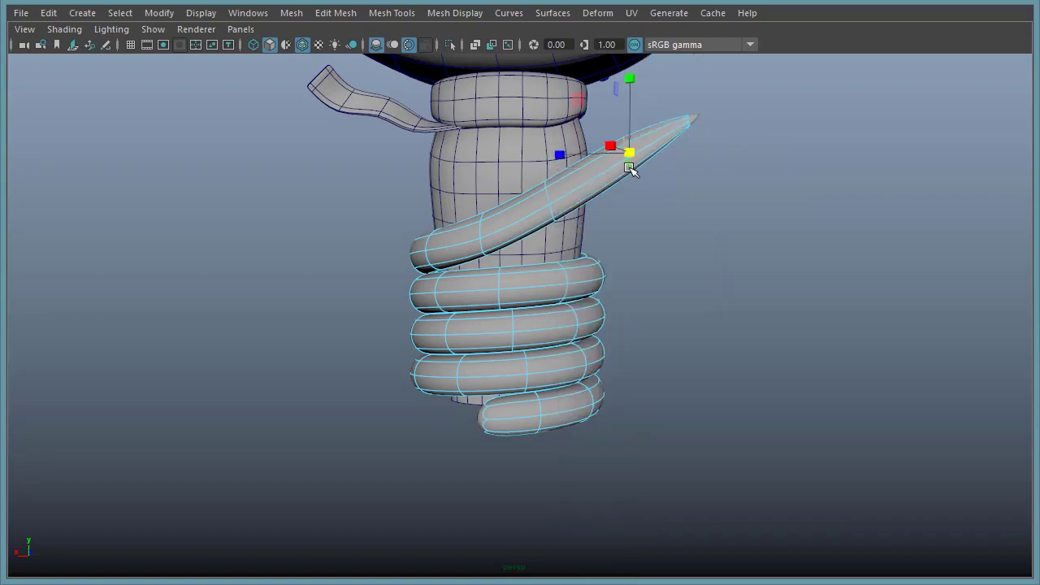
left_click_drag(632, 152, 618, 150)
left_click(547, 198)
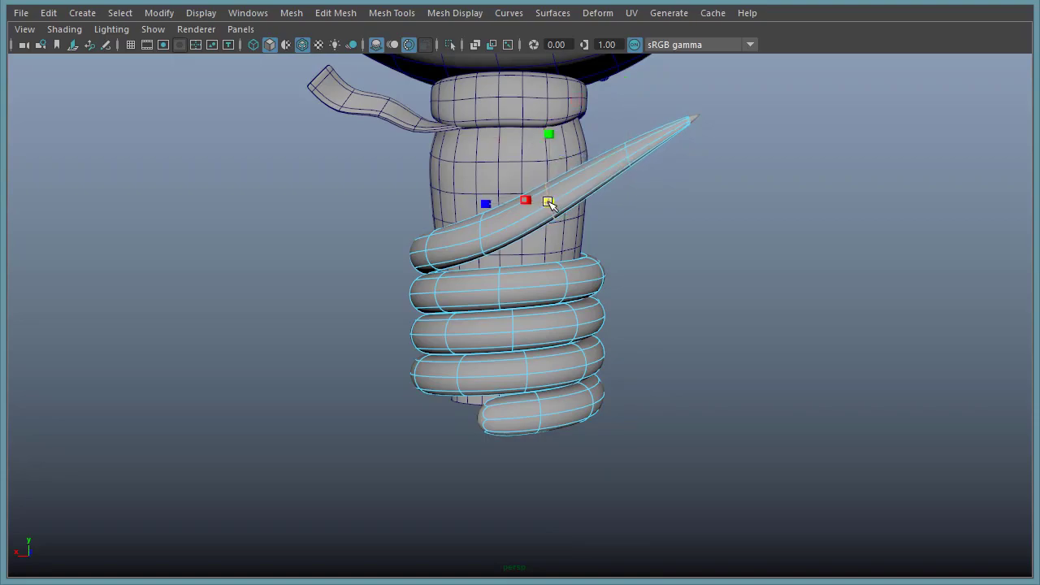
left_click(630, 153)
left_click_drag(629, 154, 635, 166)
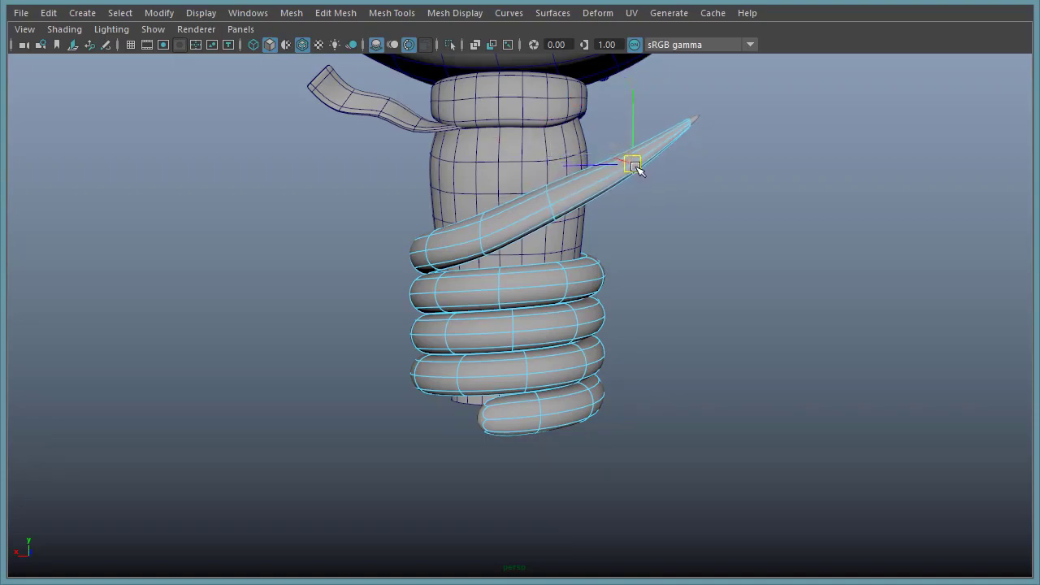
Move the edge loop behind the tail's tip slightly up and inward to smooth the taper.
left_click_drag(812, 325, 668, 319, "alt")
left_click_drag(584, 334, 557, 340, "alt")
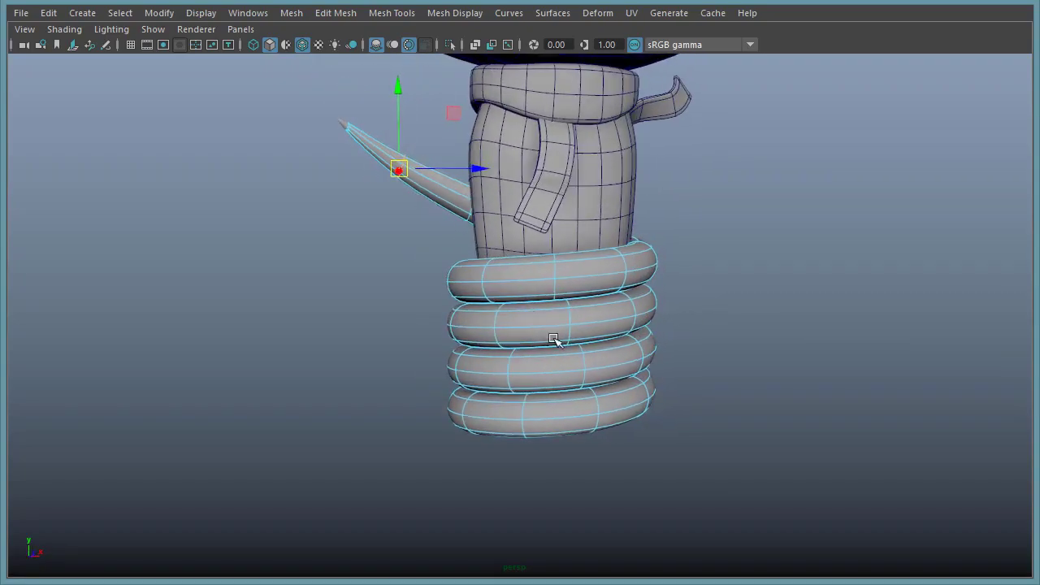
left_click_drag(407, 167, 415, 152)
Soft-select a face section of the bottom coil and scale it up to thicken the coil.
left_click_drag(802, 382, 733, 383, "alt")
middle_click_drag(710, 383, 685, 342, "alt")
middle_click_drag(542, 357, 525, 327, "alt")
right_click_drag(503, 308, 506, 359)
left_click_drag(473, 383, 577, 362, "alt")
left_click(577, 347)
left_click_drag(777, 395, 487, 389, "alt")
left_click_drag(728, 361, 907, 355, "alt")
left_click_drag(734, 355, 556, 356, "alt")
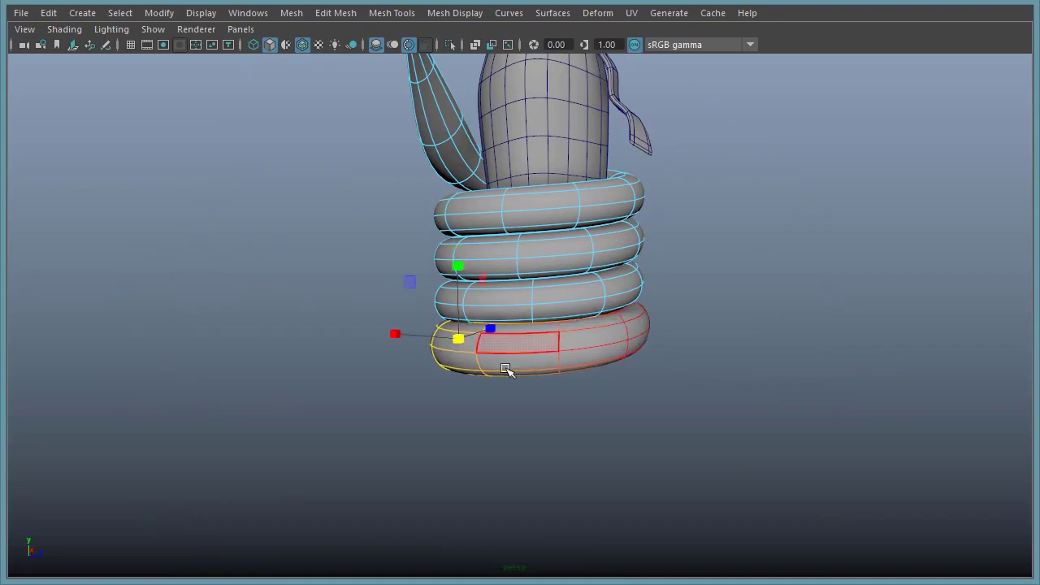
Switch to edge selection and move soft-selected edge loops of the bottom coil slightly outward.
left_click_drag(480, 398, 589, 407, "alt")
right_click_drag(613, 308, 613, 267)
double_click(629, 358)
left_click_drag(622, 399, 459, 348, "alt")
double_click(457, 355)
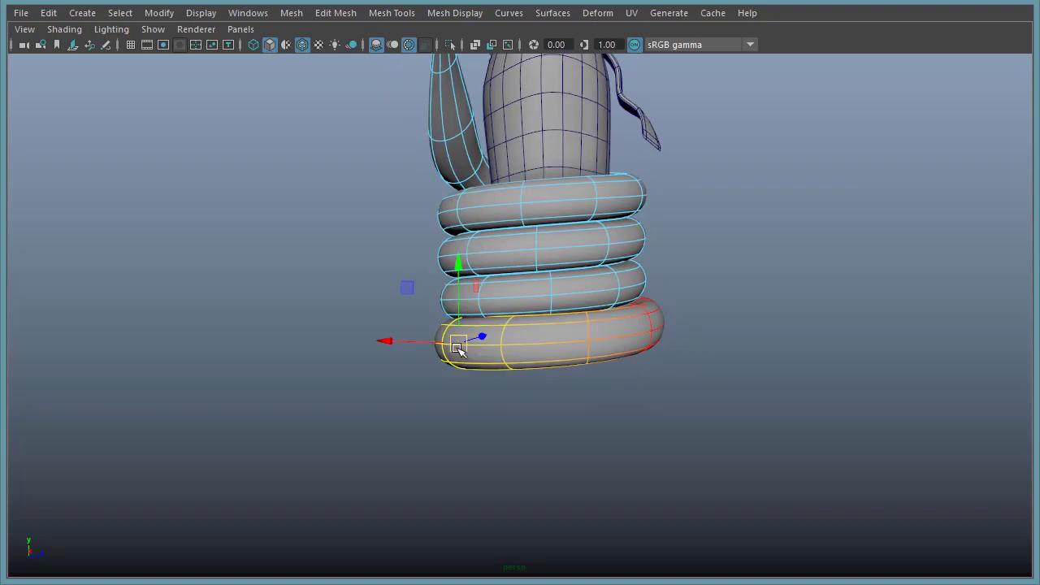
double_click(452, 298)
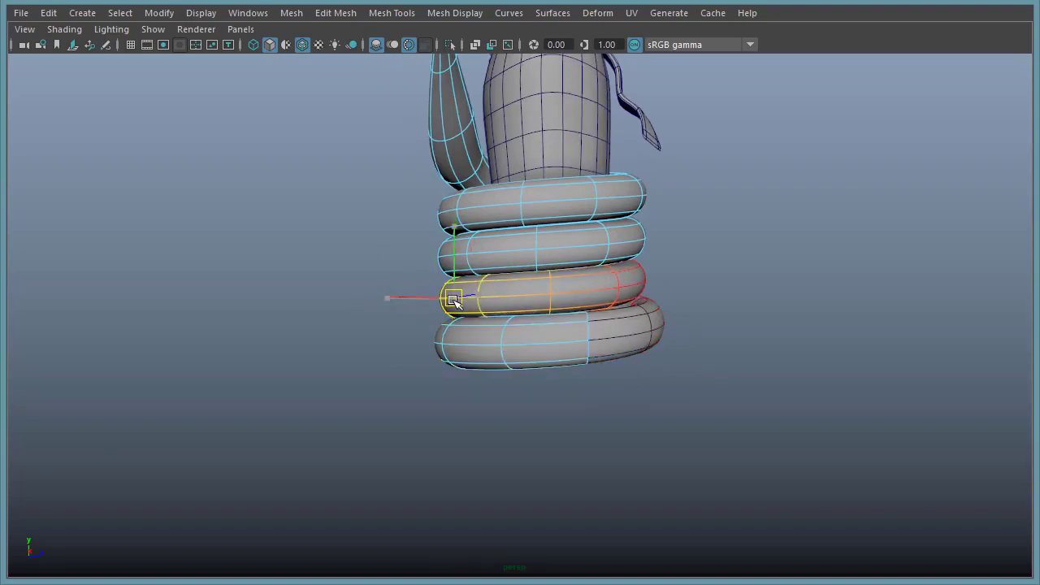
double_click(448, 337)
left_click_drag(461, 346, 455, 340)
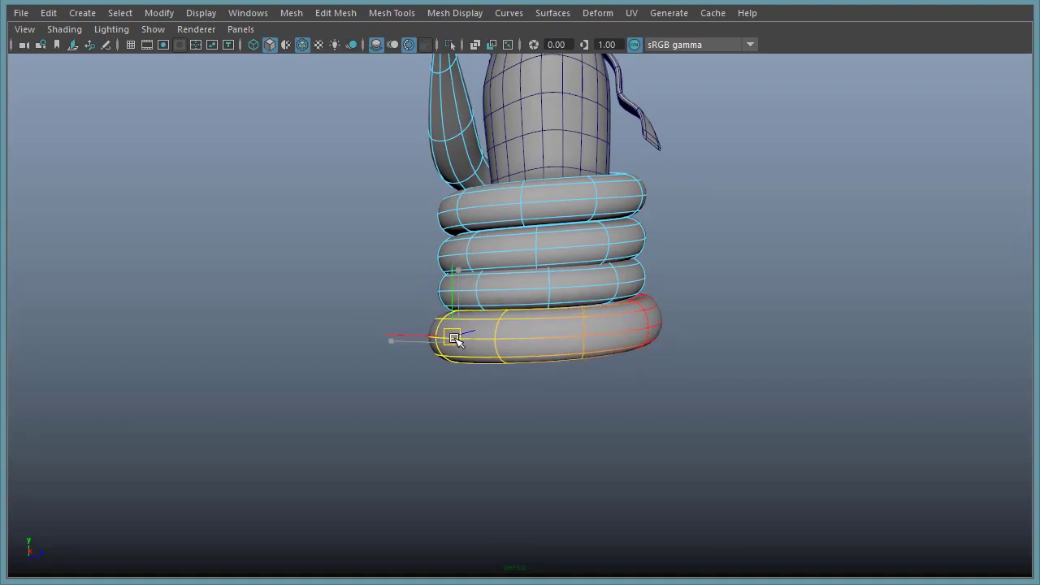
Nudge the bottom coil's free end slightly downward with soft selection.
left_click_drag(760, 353, 843, 391, "alt")
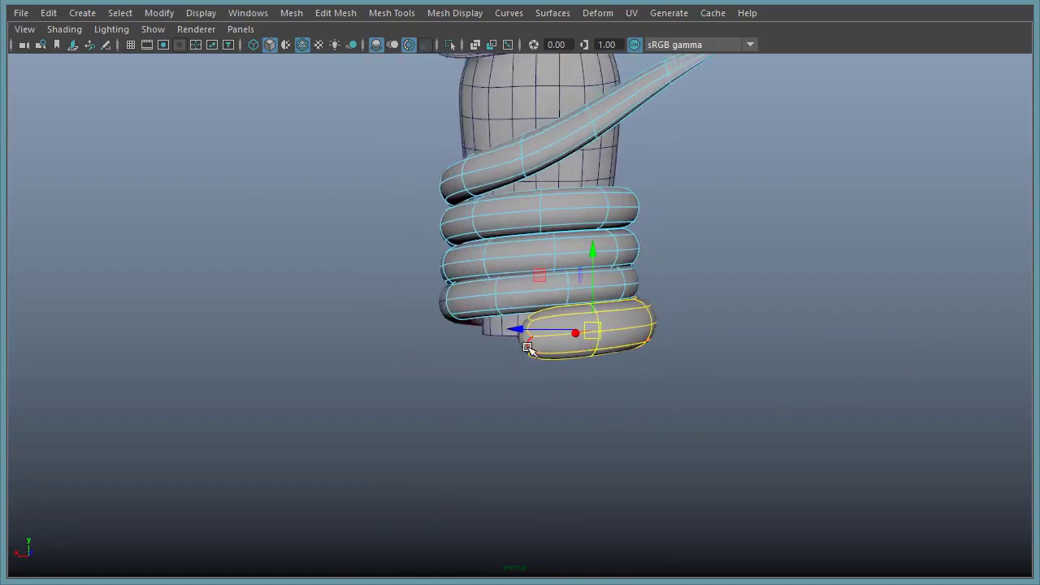
left_click_drag(571, 367, 704, 361, "alt")
right_click_drag(704, 361, 655, 304, "alt")
middle_click_drag(662, 384, 665, 560, "alt")
right_click_drag(737, 422, 641, 423, "alt")
left_click_drag(641, 423, 662, 395, "alt")
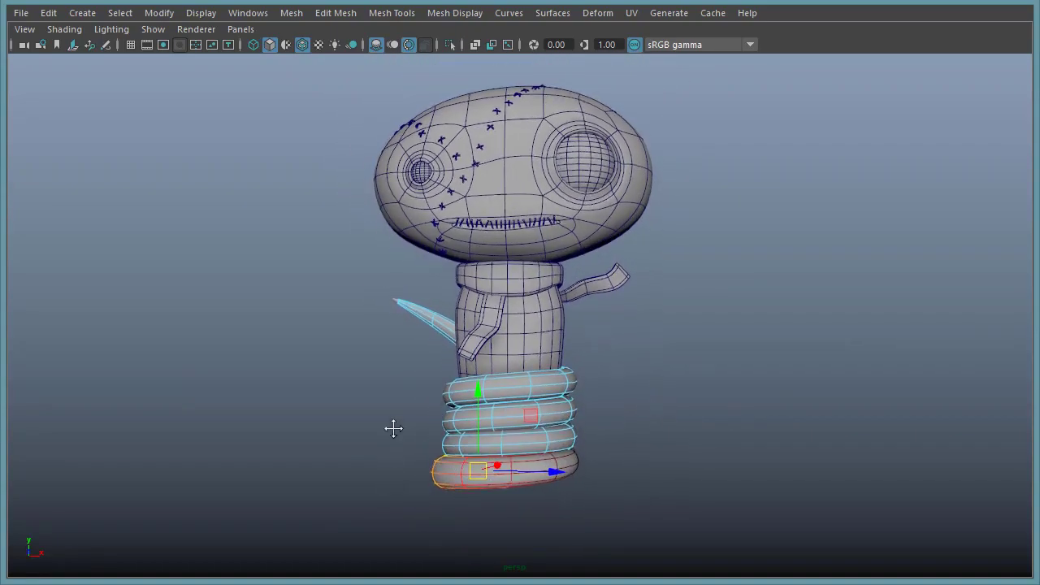
middle_click_drag(387, 455, 471, 383, "alt")
right_click_drag(471, 384, 670, 425, "alt")
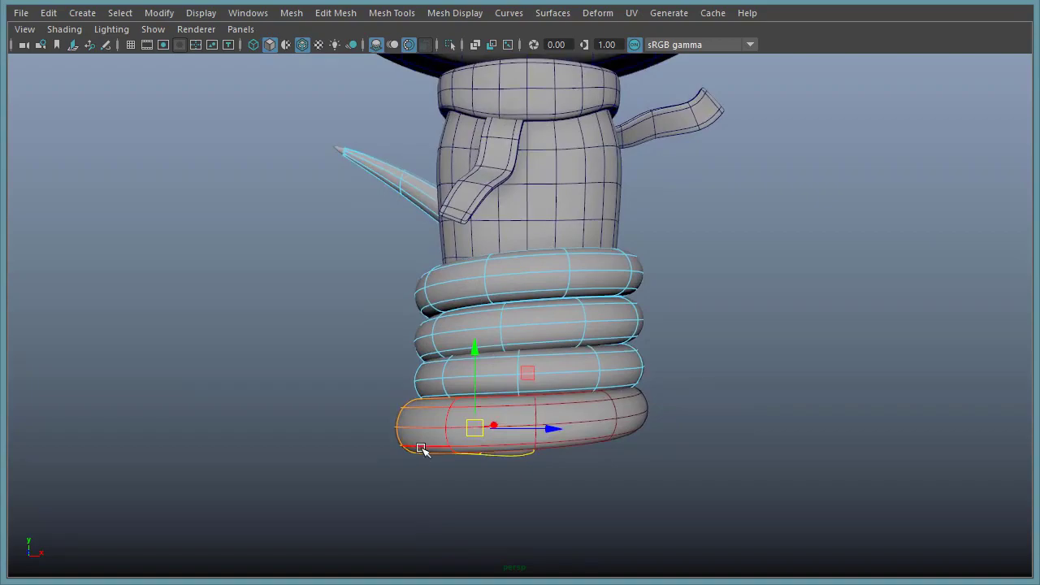
Soft-select the edge loop where the bottom coil rises toward the next turn and move it down.
left_click_drag(723, 470, 639, 462, "alt")
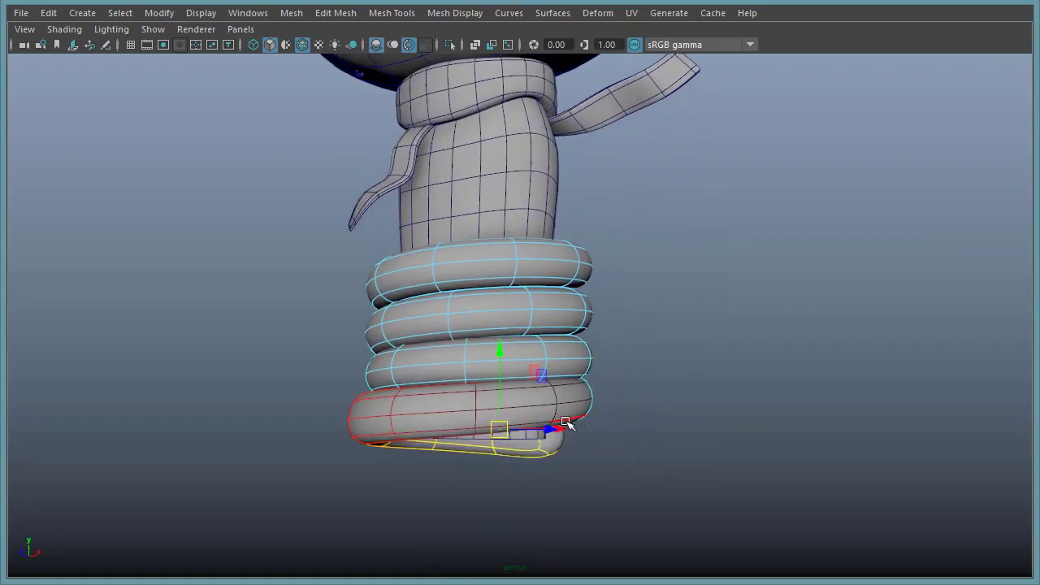
left_click(770, 453)
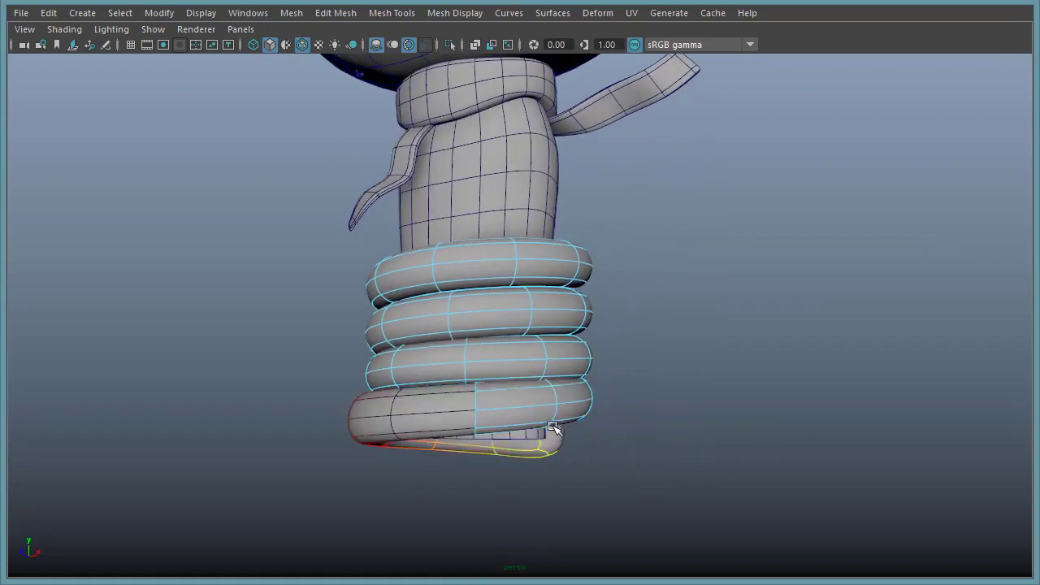
left_click(551, 423)
left_click_drag(622, 437, 656, 365, "alt")
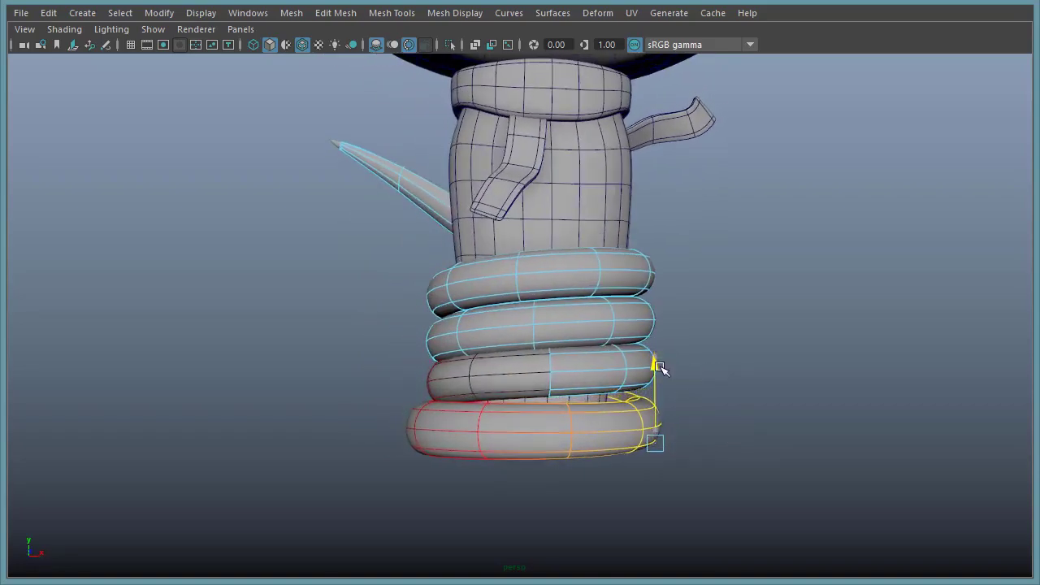
left_click_drag(715, 425, 685, 496, "alt")
left_click_drag(672, 428, 657, 437, "alt")
Enlarge the soft-selected loop at the side of the bottom coil and move it outward to widen the base.
left_click(637, 425)
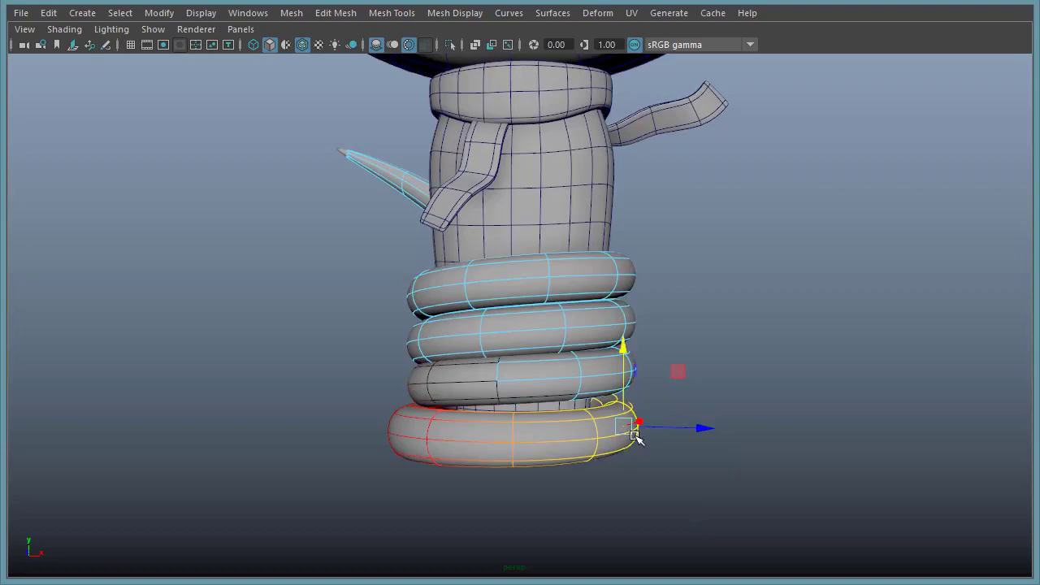
key("r")
left_click_drag(633, 431, 636, 432)
key("w")
left_click_drag(661, 473, 680, 459, "alt")
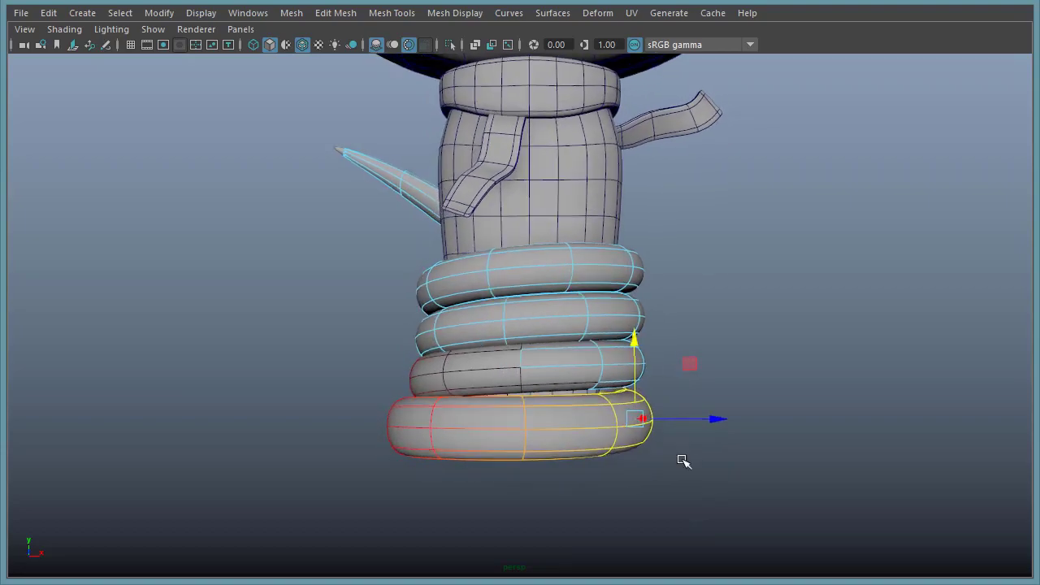
left_click_drag(634, 426, 652, 423)
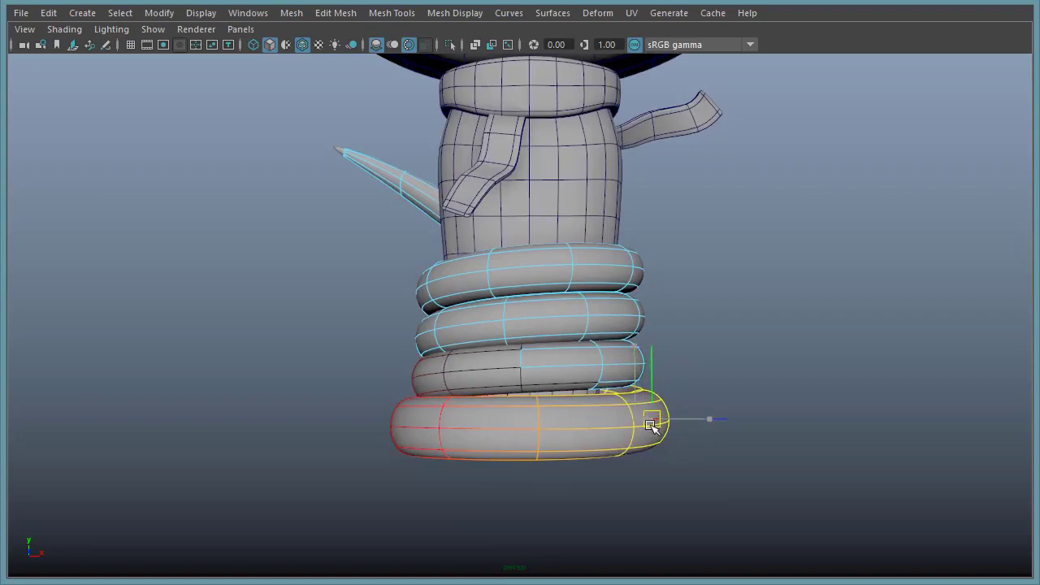
Soft-select an edge loop on the second coil from the bottom, scale it up and shift it outward.
double_click(597, 387)
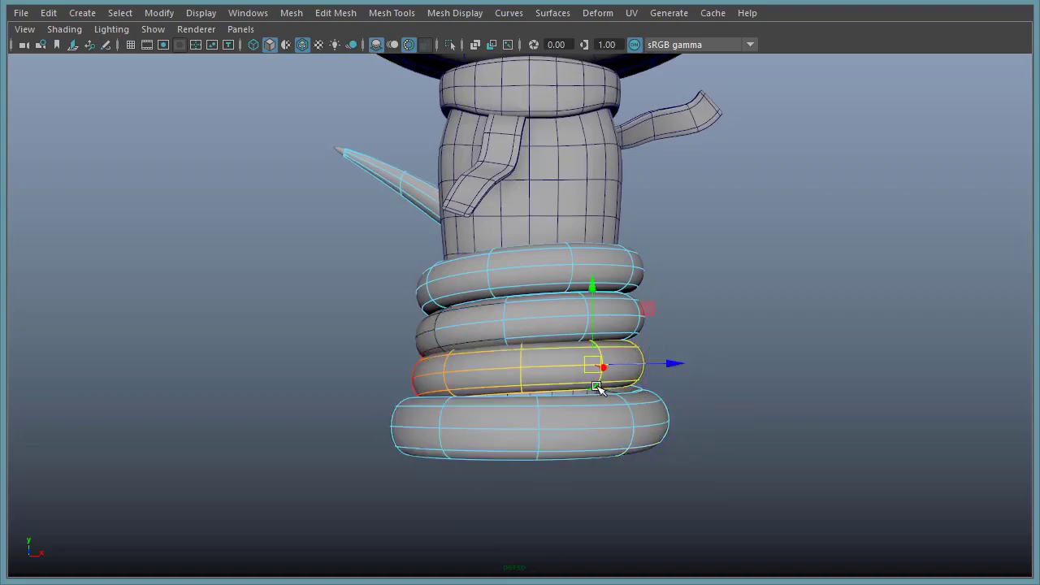
key("r")
left_click_drag(598, 365, 598, 366)
left_click_drag(592, 286, 593, 291)
mouse_move(650, 359)
left_mouse_down()
mouse_move(673, 356)
mouse_move(473, 355)
mouse_move(580, 358)
mouse_move(635, 346)
left_mouse_up()
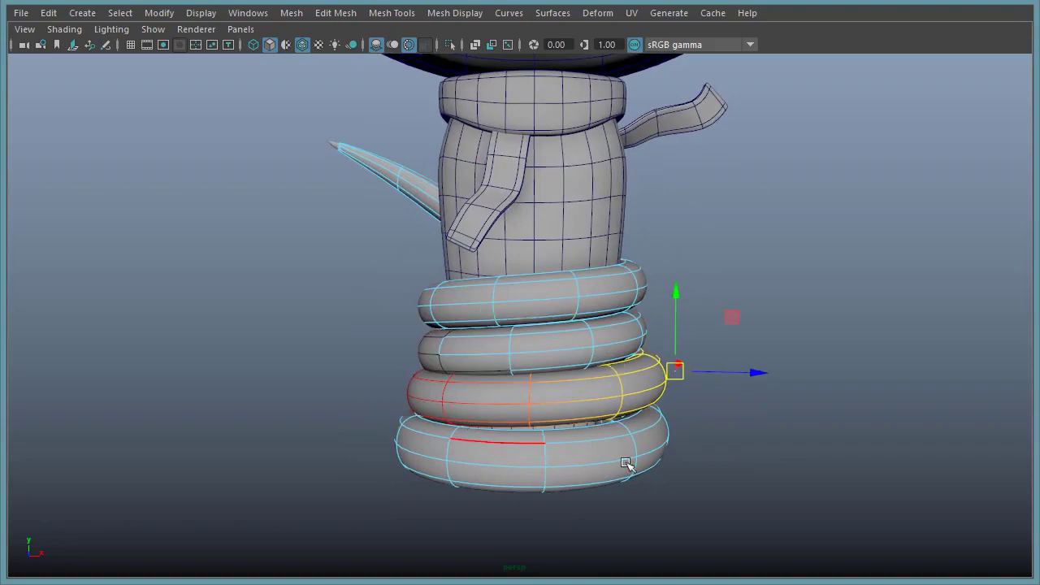
Return the tail to object mode and bring the whole character into view.
left_click_drag(784, 404, 753, 398, "alt")
right_click_drag(765, 394, 618, 354, "alt")
middle_click_drag(618, 353, 608, 426, "alt")
right_click_drag(488, 382, 569, 282)
left_click_drag(780, 367, 657, 415, "alt")
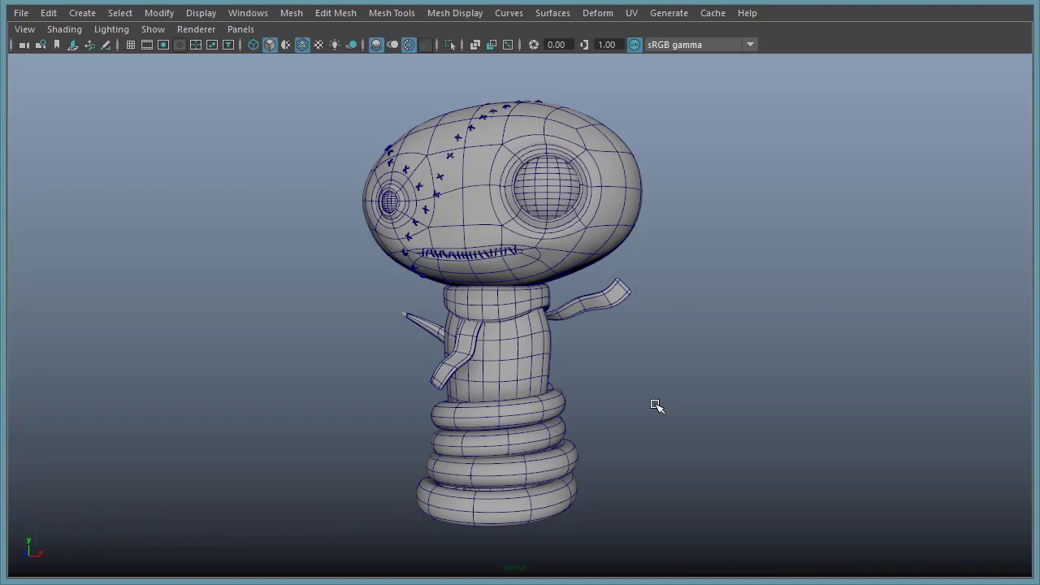
mouse_move(707, 442)
left_mouse_down("alt")
mouse_move(796, 411)
mouse_move(719, 430)
mouse_move(704, 423)
left_mouse_up("alt")
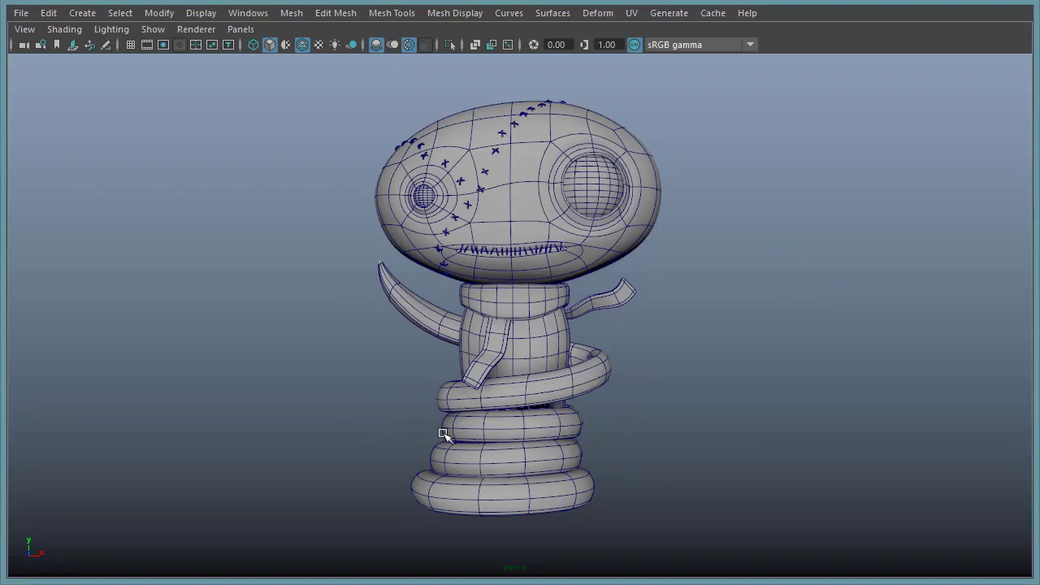
Examine the coiled tail from below, the front and the side, checking its raised turn and pointed end.
middle_click_drag(386, 410, 383, 333, "alt")
right_click_drag(384, 333, 772, 337, "alt")
left_click_drag(772, 337, 634, 277, "alt")
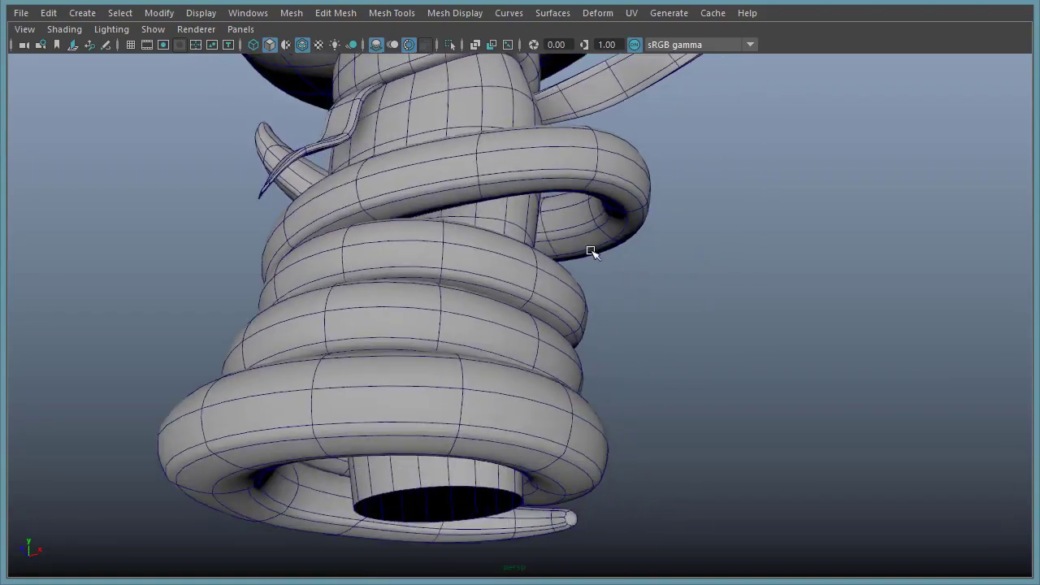
middle_click_drag(565, 234, 593, 342, "alt")
left_click_drag(593, 343, 511, 275, "alt")
left_click(546, 279)
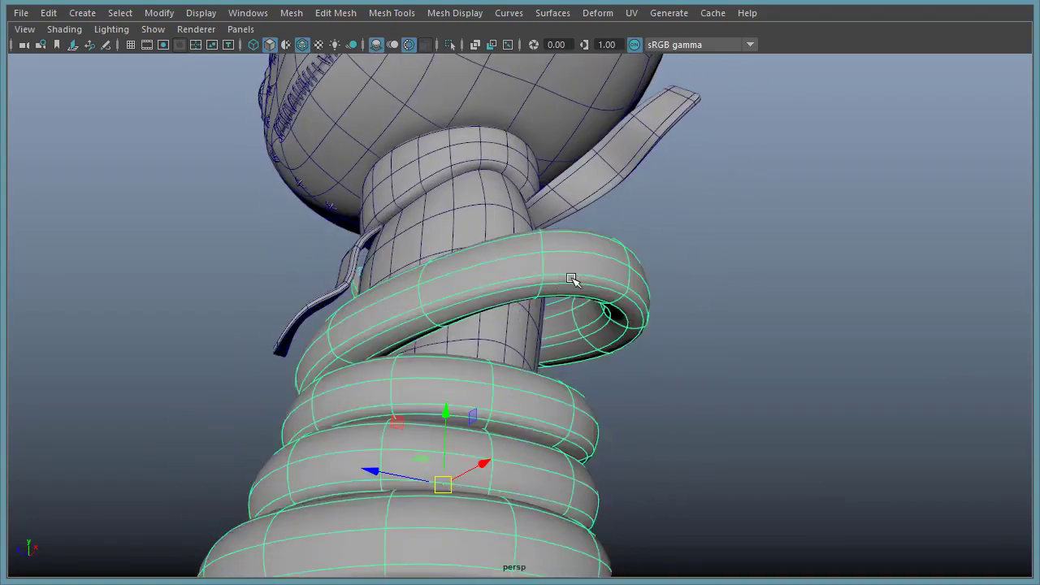
left_click_drag(684, 353, 635, 342, "alt")
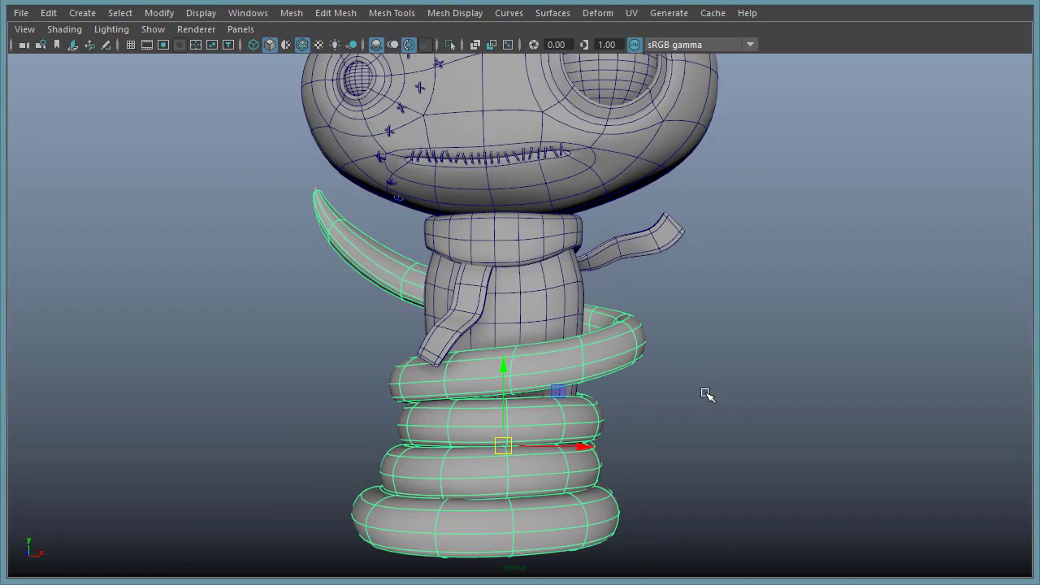
left_click_drag(673, 382, 709, 353, "alt")
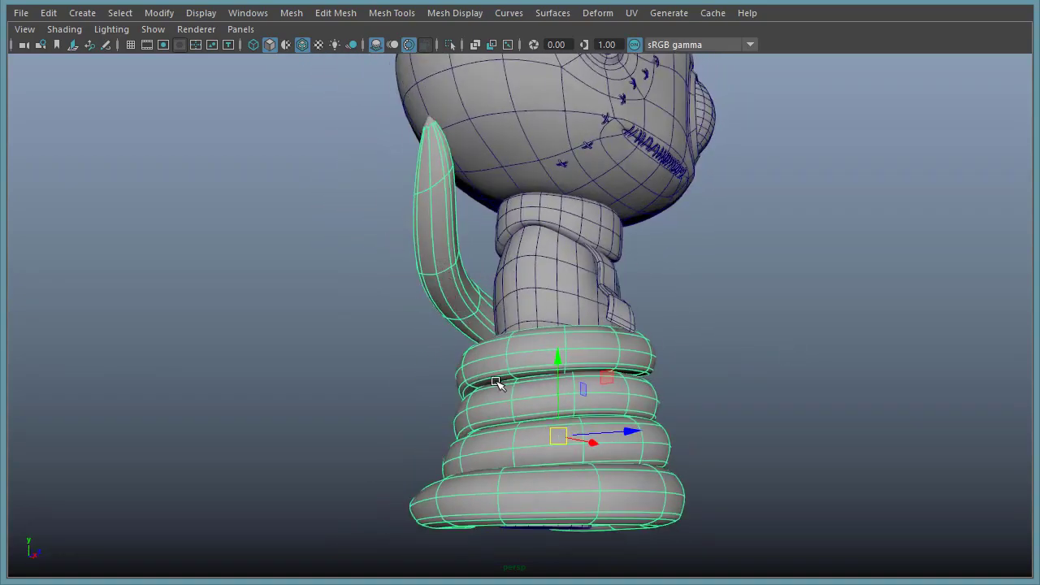
left_click_drag(769, 492, 651, 486, "alt")
left_click(850, 390)
right_click_drag(850, 390, 641, 360, "alt")
middle_click_drag(641, 360, 640, 405, "alt")
left_click_drag(642, 398, 692, 378, "alt")
right_click_drag(692, 378, 748, 385, "alt")
left_click_drag(748, 385, 745, 377, "alt")
Turn off wireframe on shaded so the character shows as plain smooth-shaded surfaces.
left_click(65, 29)
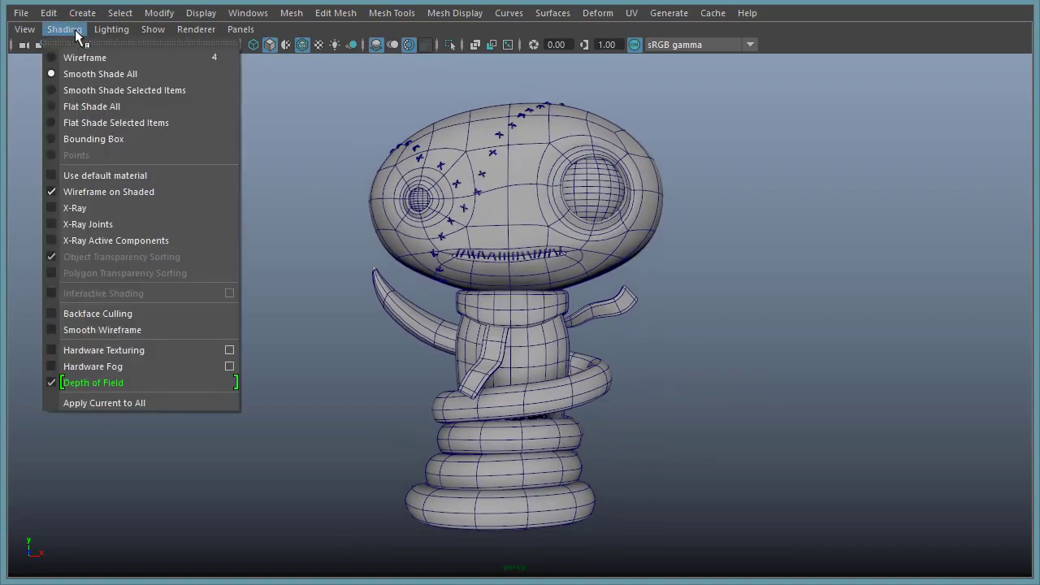
left_click(130, 192)
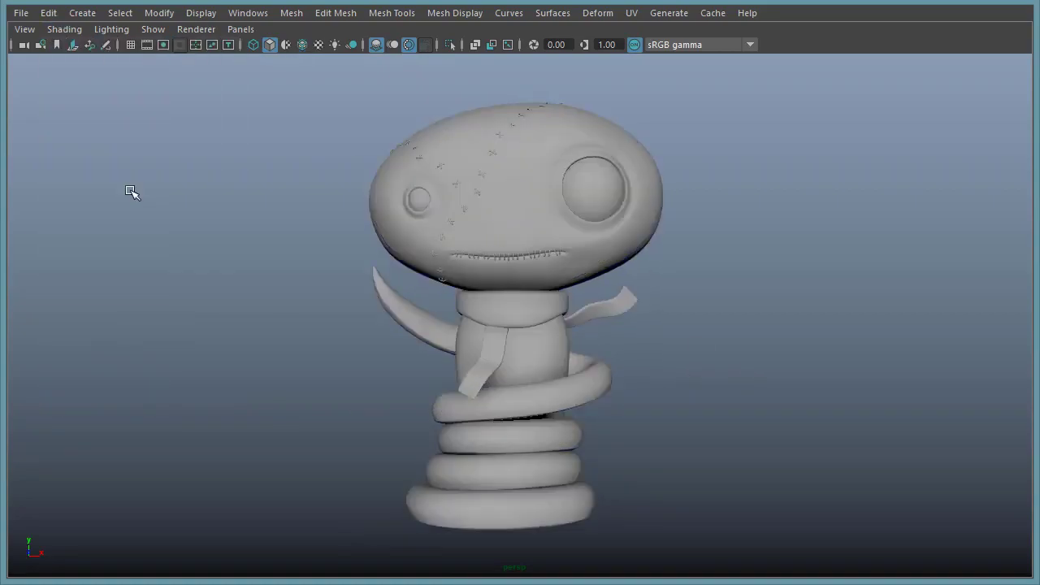
left_click_drag(711, 352, 711, 353, "alt")
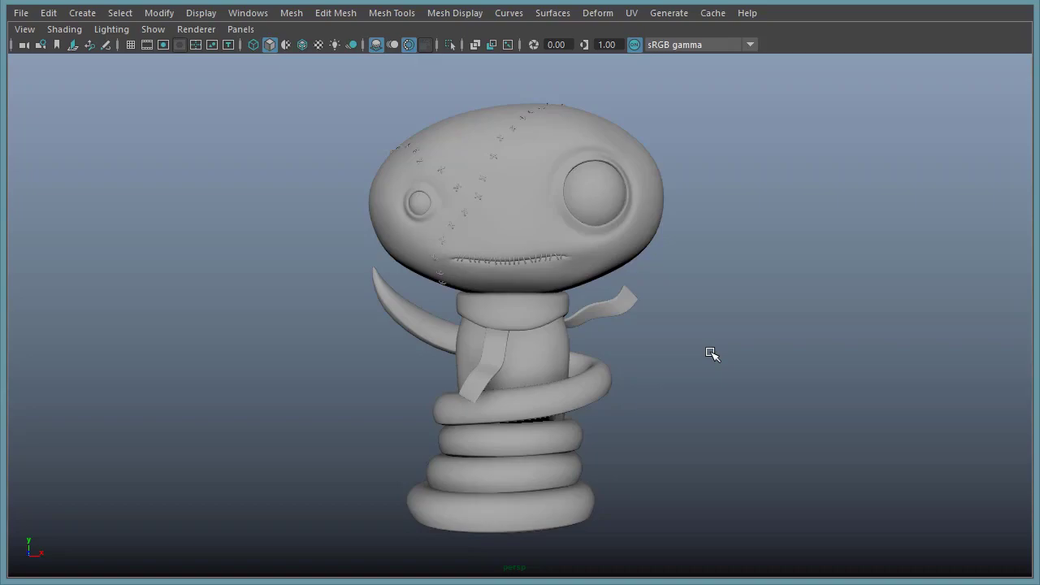
Highlight the head, scarf, body and coiled tail one after another to review the separate pieces, and clear the selection.
left_click(530, 228)
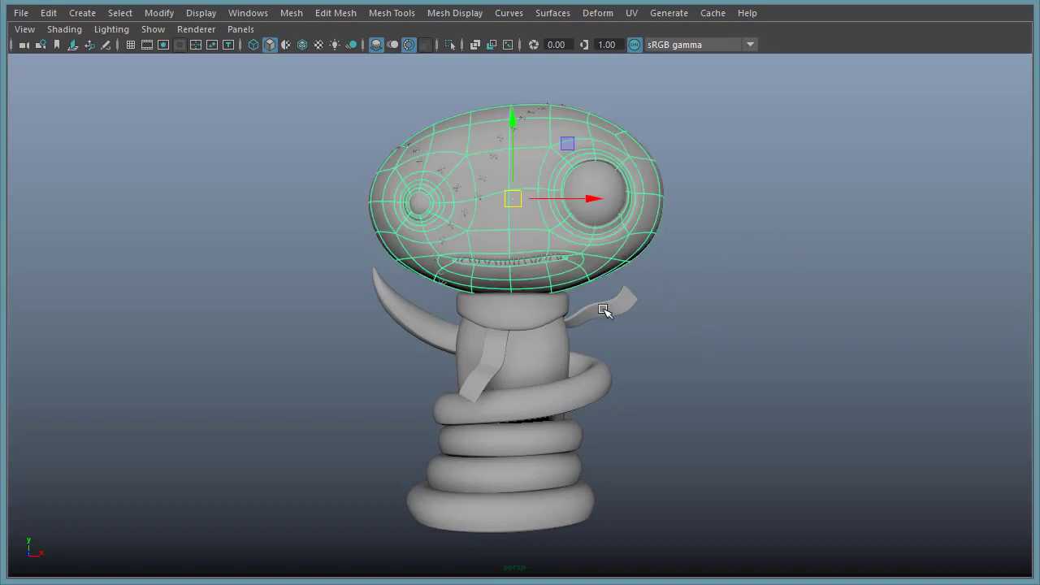
left_click(536, 323)
left_click(552, 351)
left_click(550, 393)
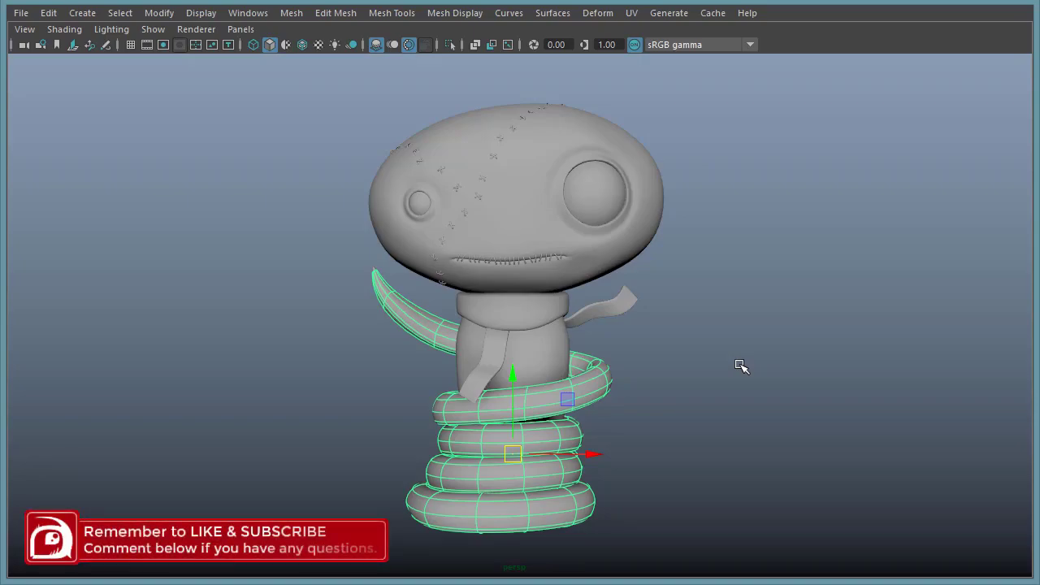
left_click(742, 366)
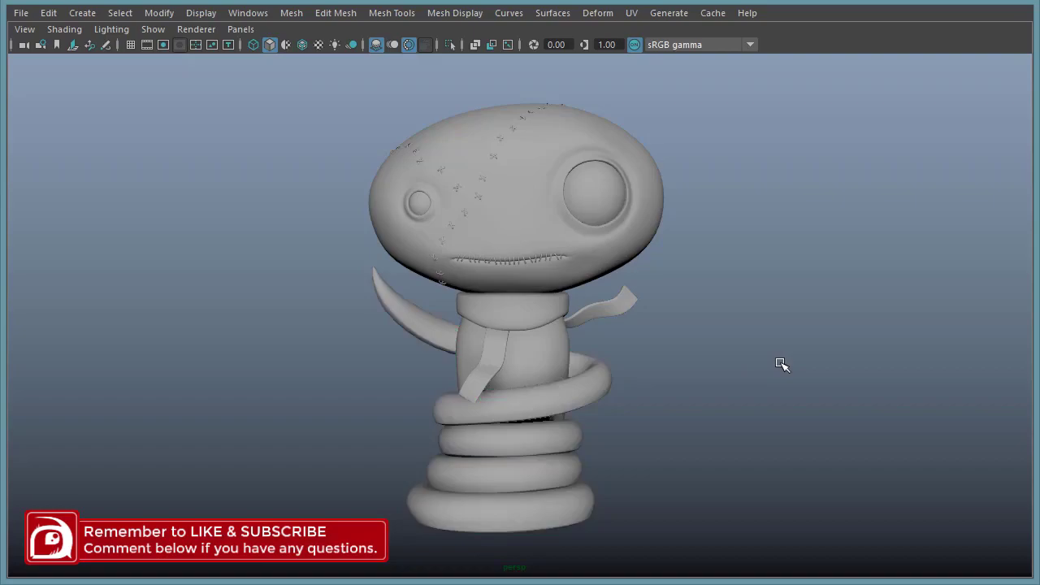